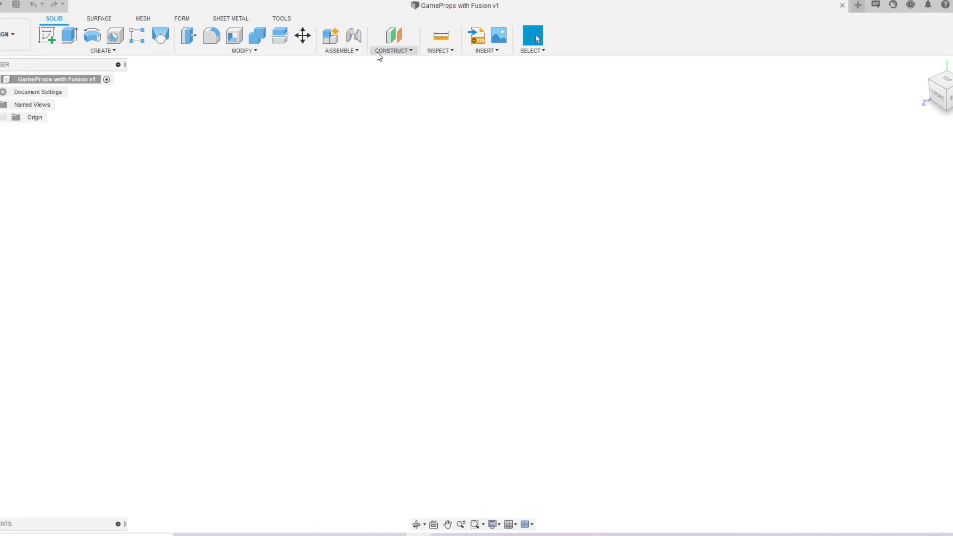
# Step: Start inserting a canvas and load the image WAWF_Top.jpg from the computer
pyautogui.click(485, 51)
pyautogui.click(494, 63)
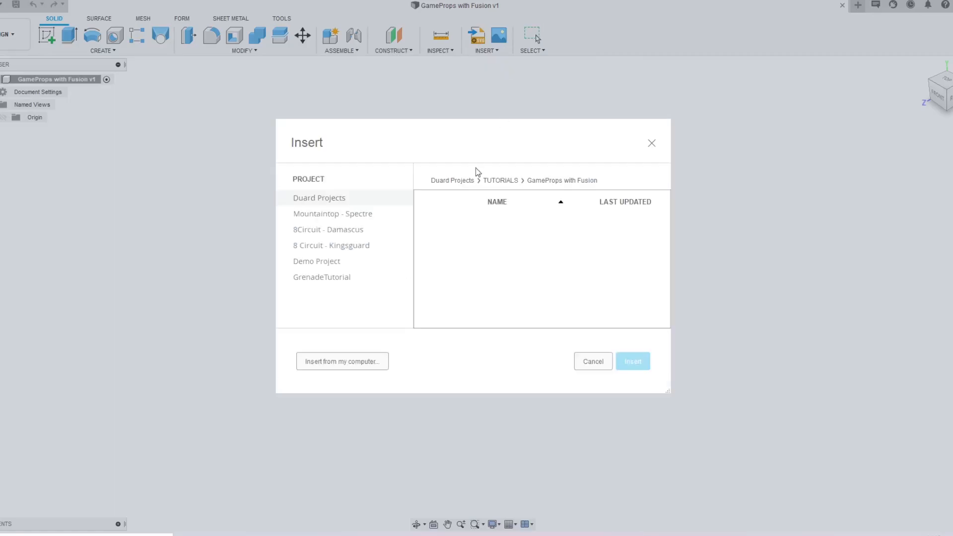
pyautogui.click(349, 361)
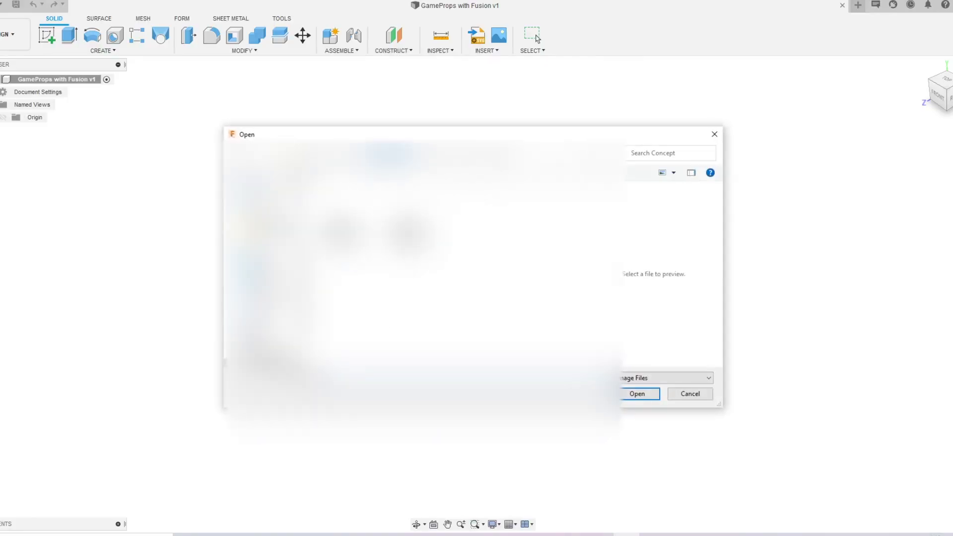
pyautogui.click(389, 154)
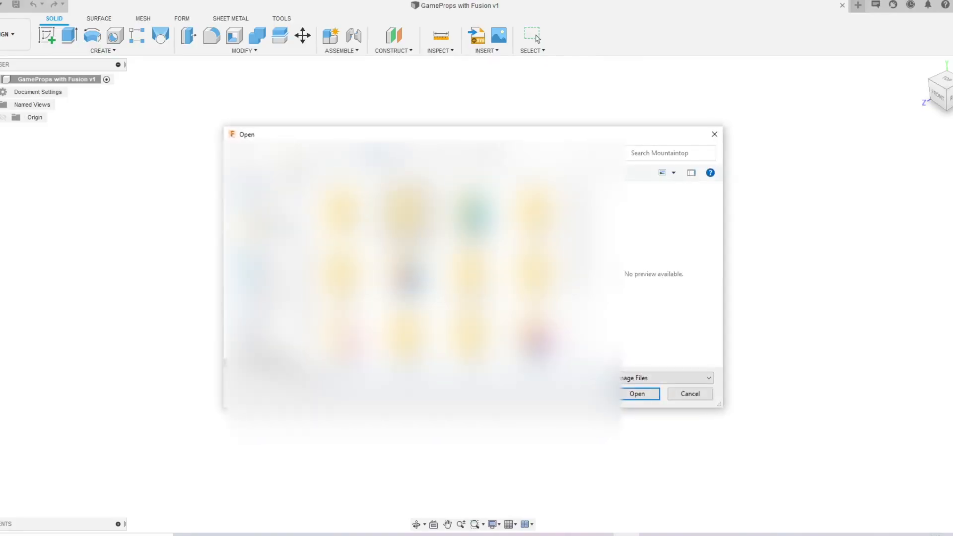
pyautogui.click(380, 153)
pyautogui.scroll(5, 293, 278)
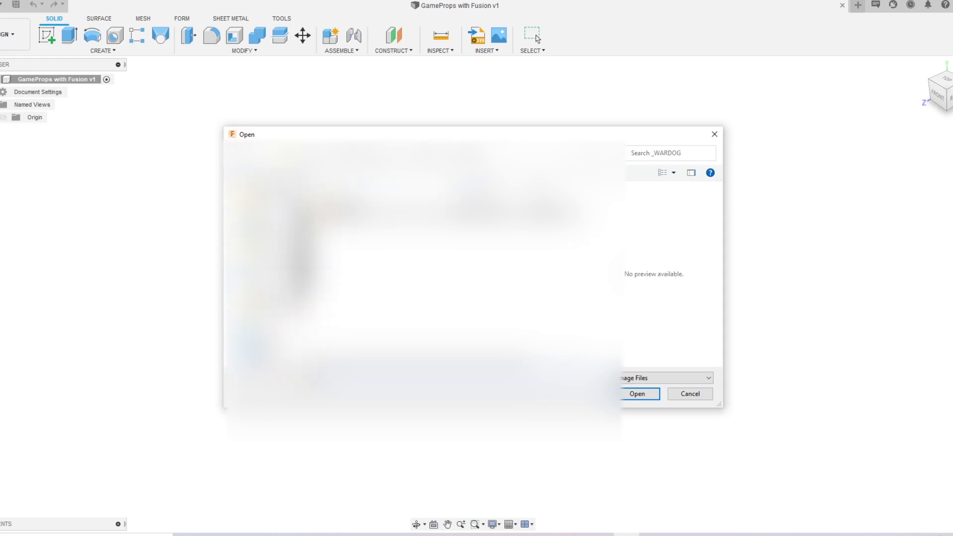
pyautogui.middleClick(393, 288)
pyautogui.rightClick(464, 300)
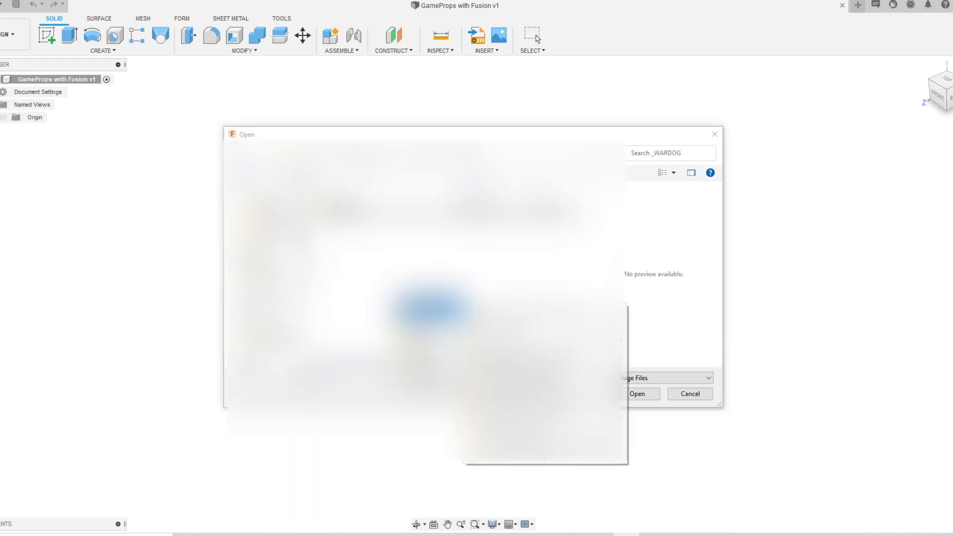
pyautogui.click(516, 356)
pyautogui.doubleClick(413, 213)
pyautogui.doubleClick(528, 260)
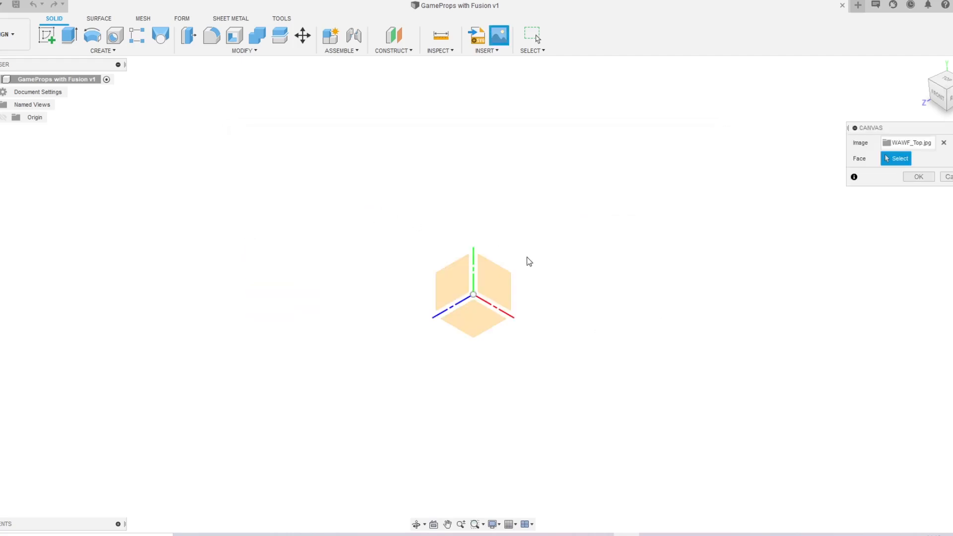
# Step: Place the canvas image on the horizontal XZ origin plane and rotate it to a Z angle of -90 degrees
pyautogui.click(479, 335)
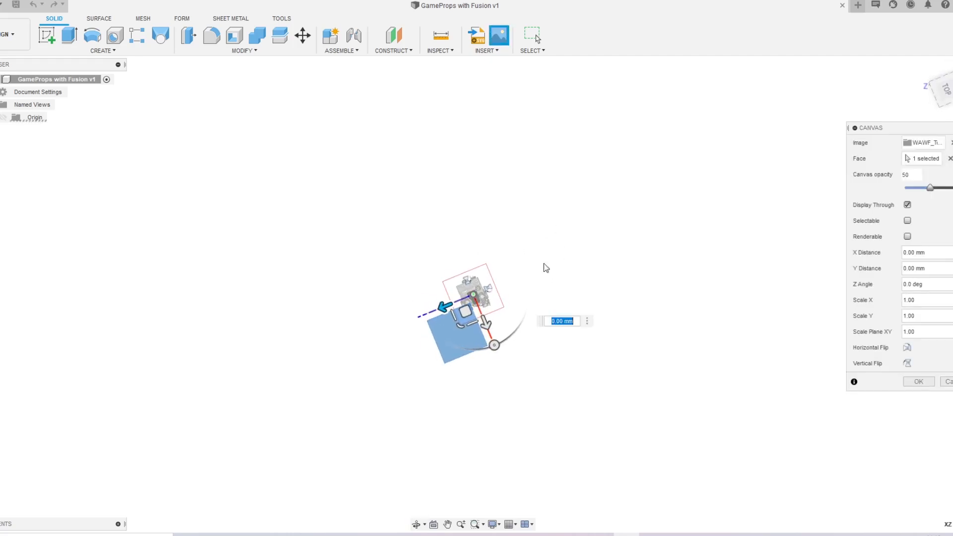
pyautogui.scroll(10, 481, 305)
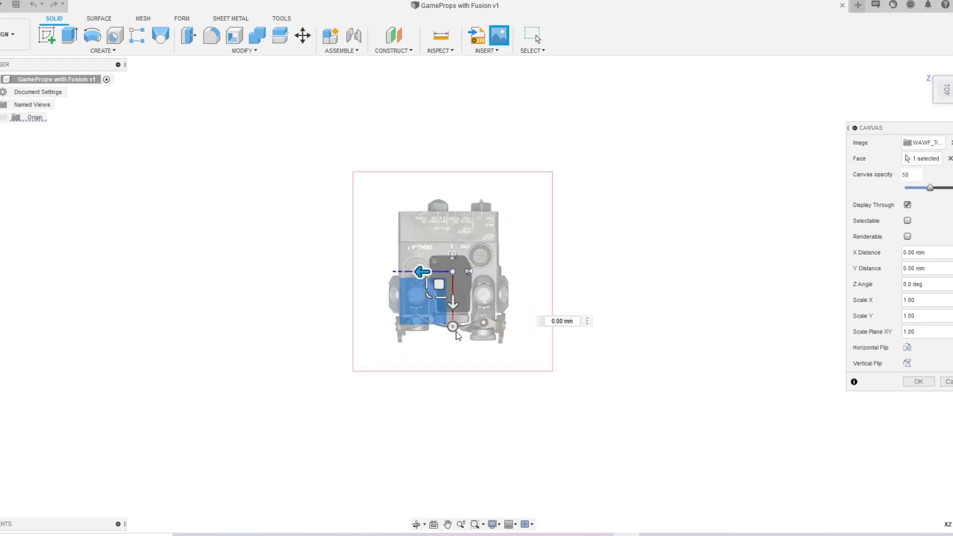
pyautogui.moveTo(452, 326); pyautogui.dragTo(398, 270)
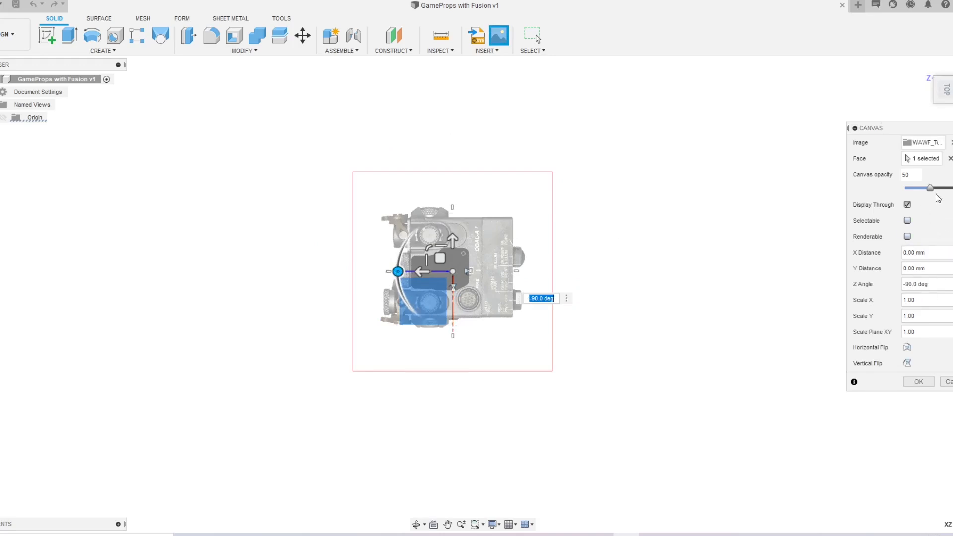
pyautogui.click(919, 382)
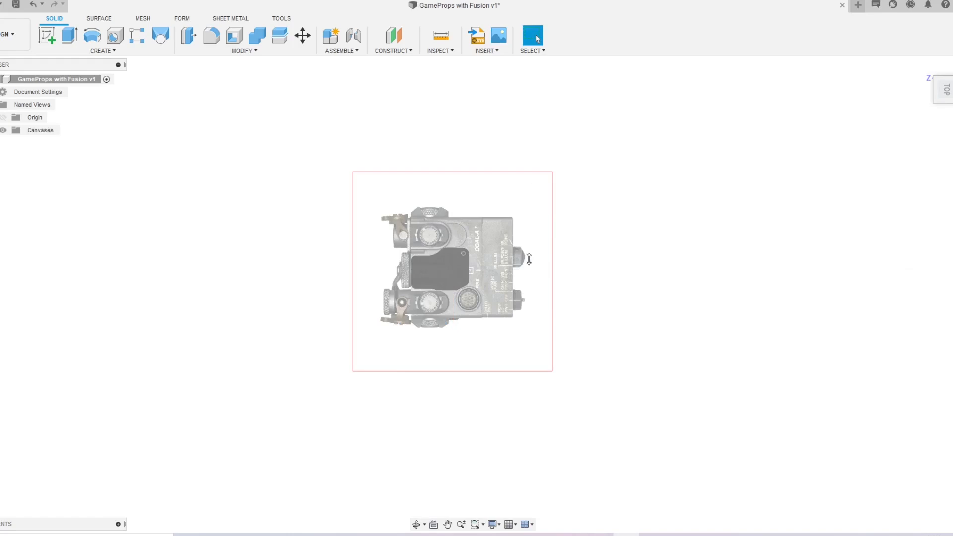
pyautogui.click(2, 129)
pyautogui.click(50, 143)
pyautogui.rightClick(50, 145)
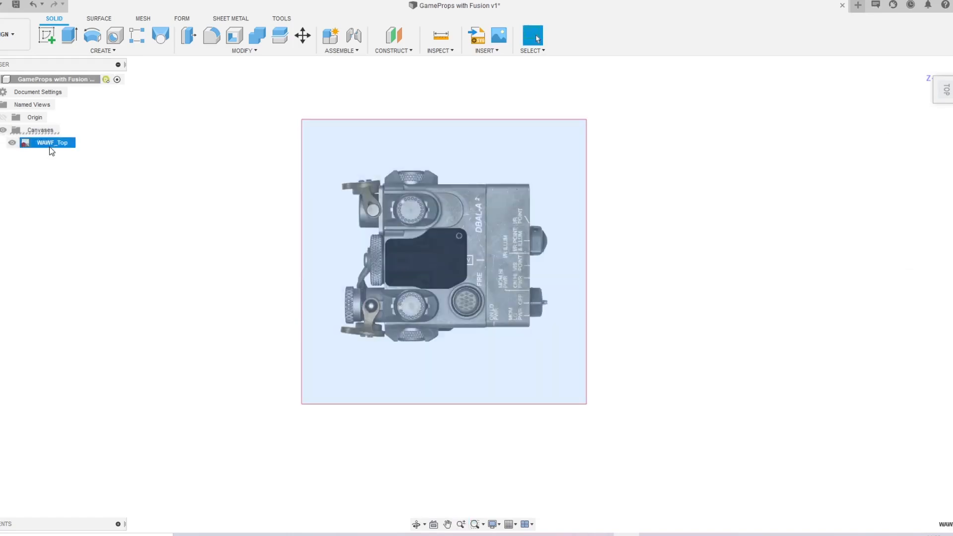
pyautogui.click(96, 183)
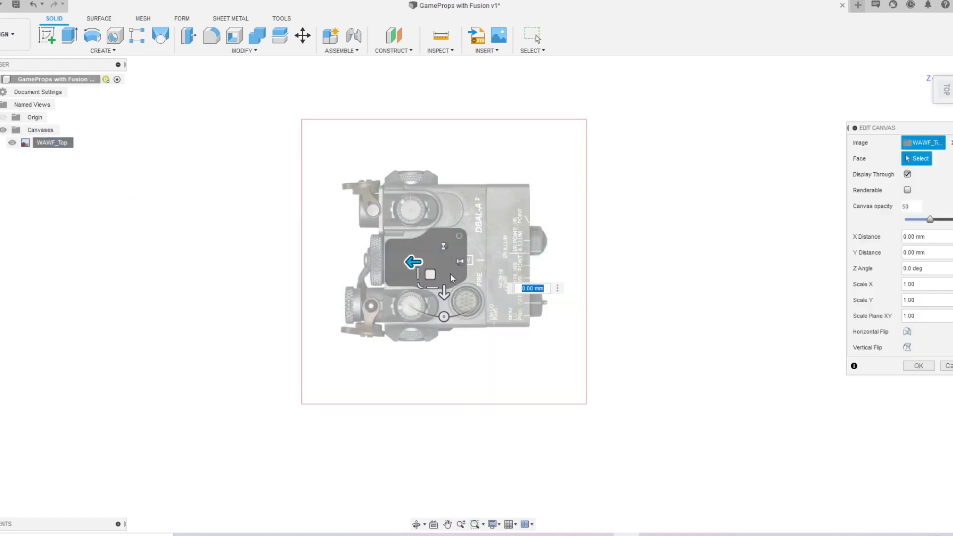
pyautogui.click(946, 366)
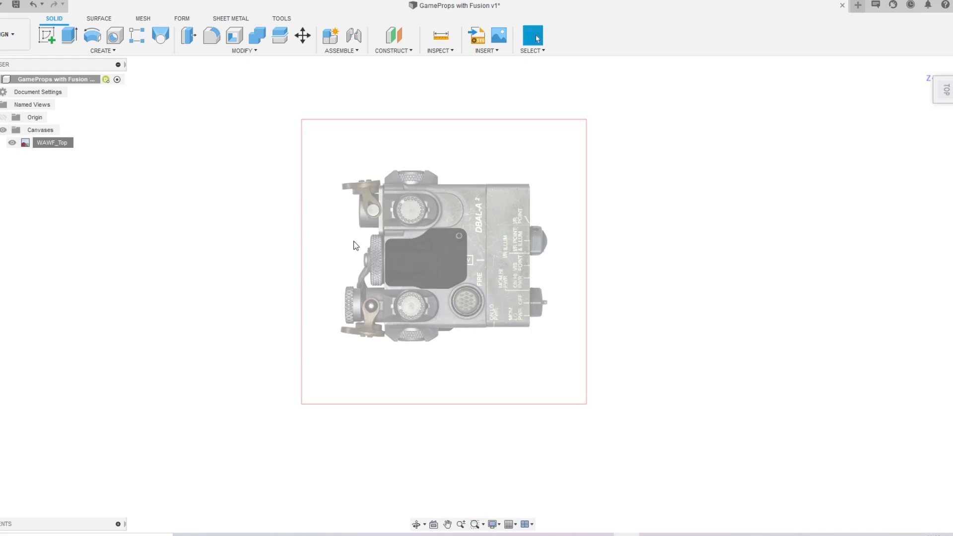
# Step: Calibrate the WAWF_Top canvas to 8.9 cm between the outer edge of the lower knob and the housing's opposite edge
pyautogui.rightClick(44, 142)
pyautogui.click(67, 186)
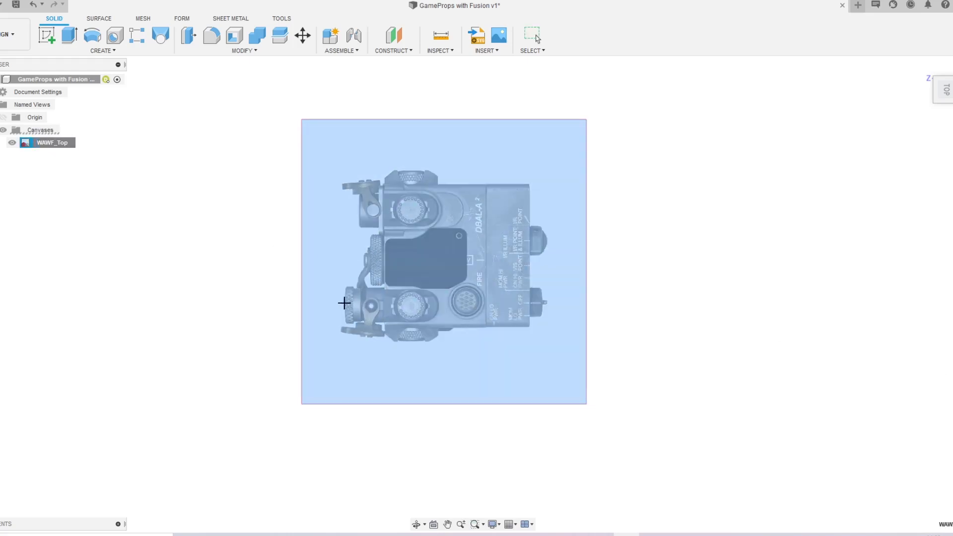
pyautogui.click(344, 305)
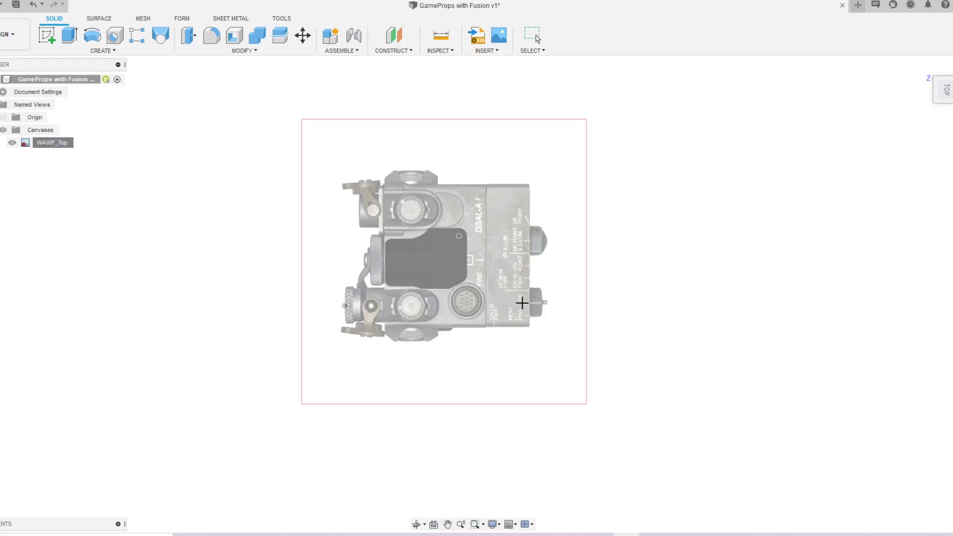
pyautogui.click(530, 303)
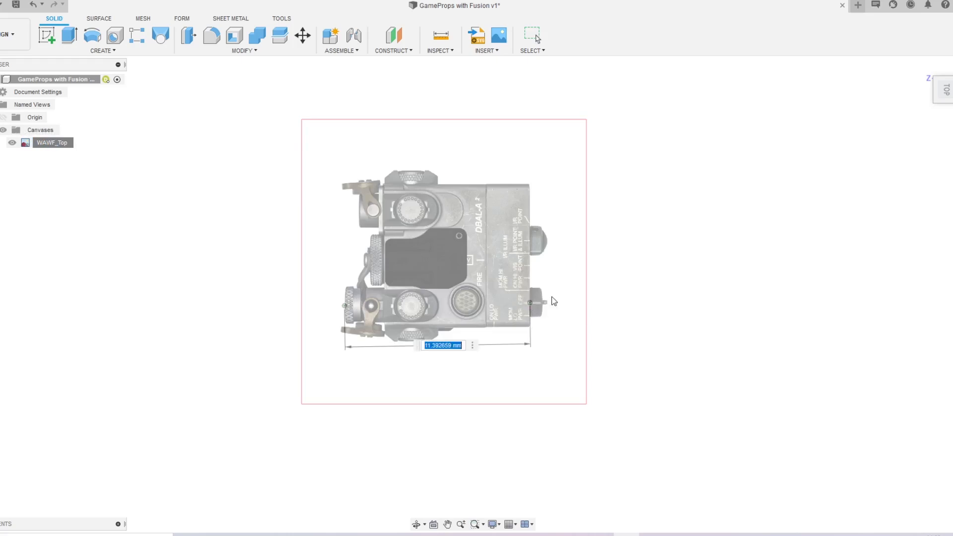
pyautogui.write('8.9')
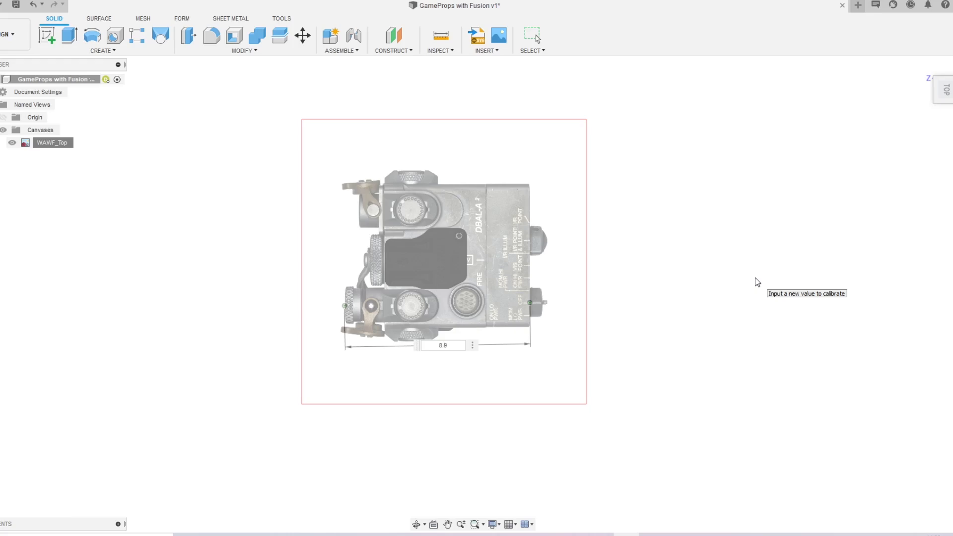
pyautogui.press('Return')
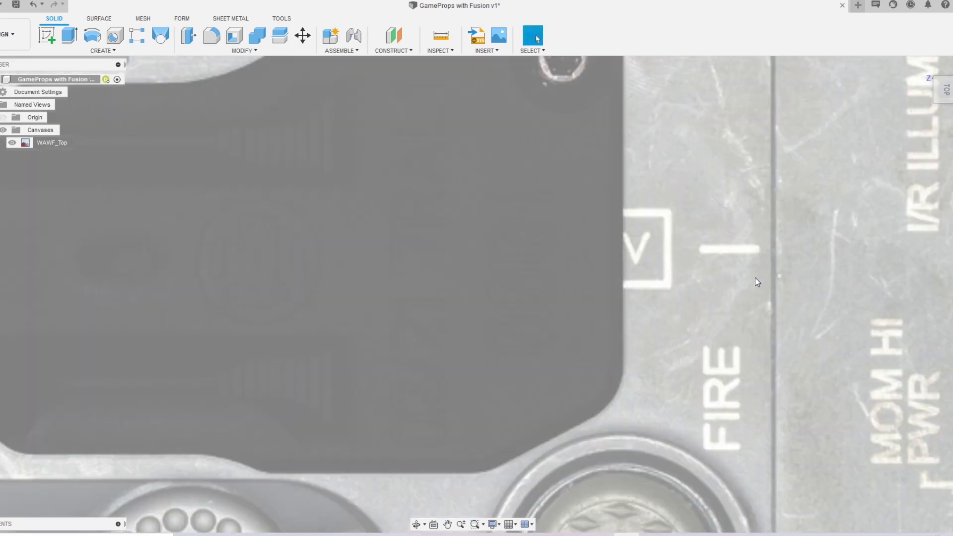
# Step: Try to create a box over the device housing in the canvas, about 69 by 70 mm with a height of 4.04 mm
pyautogui.scroll(-5, 633, 203)
pyautogui.scroll(2, 633, 203)
pyautogui.moveTo(626, 238); pyautogui.dragTo(580, 281, button='middle')
pyautogui.scroll(3, 506, 269)
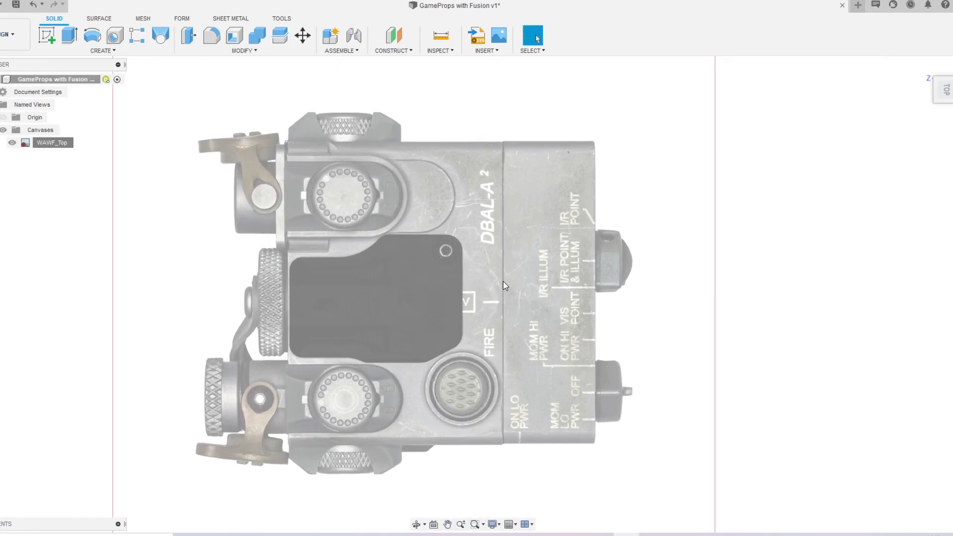
pyautogui.press('s')
pyautogui.click(698, 297)
pyautogui.press('s')
pyautogui.click(661, 321)
pyautogui.click(286, 141)
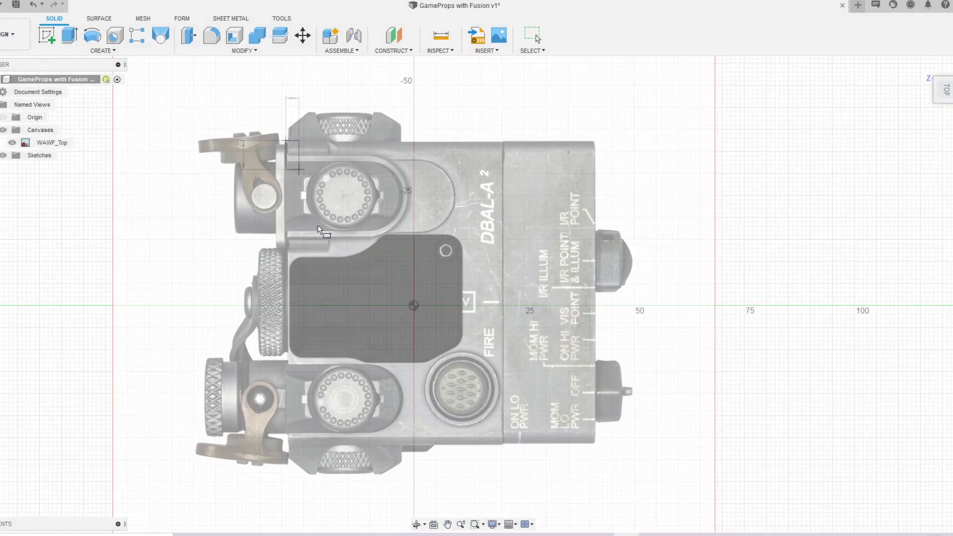
pyautogui.click(595, 444)
pyautogui.moveTo(448, 286); pyautogui.dragTo(521, 221)
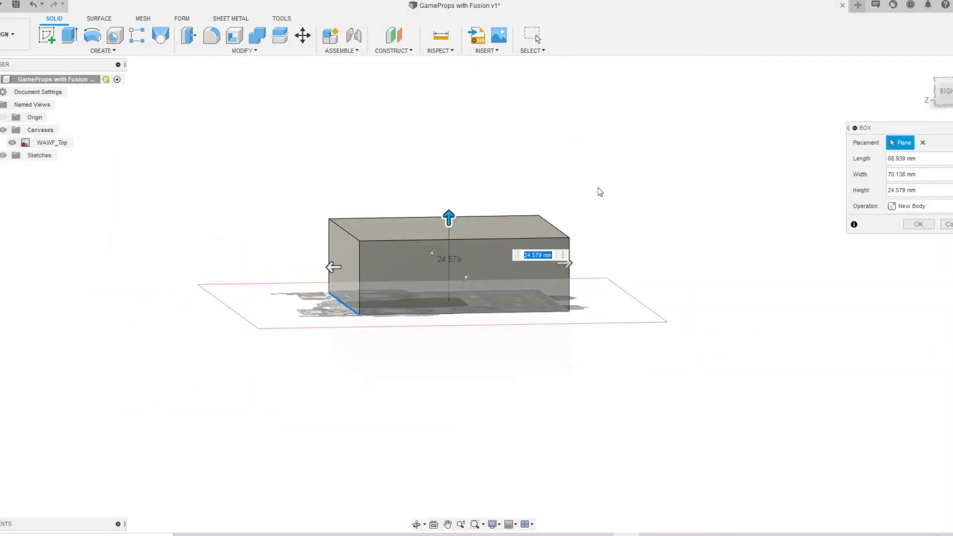
pyautogui.write('4.04')
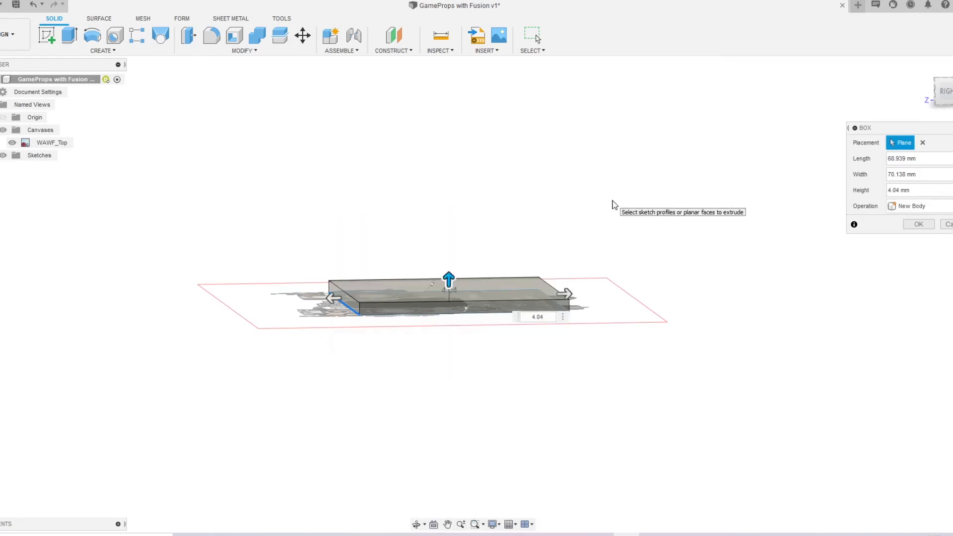
pyautogui.press('Return')
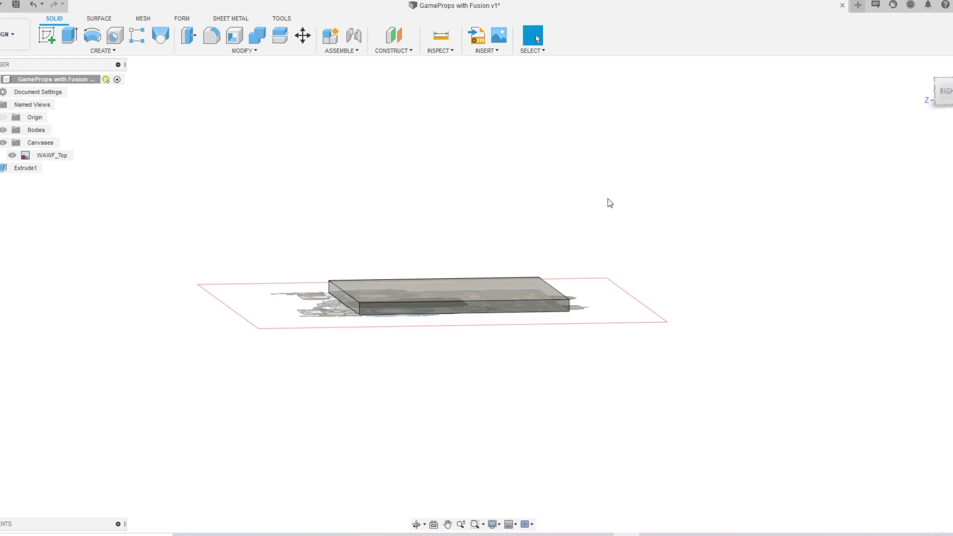
pyautogui.hotkey('ctrl', 'z')
# Step: From the top view, draw a box base about 70 by 68.4 mm over the device housing outline in the canvas
pyautogui.keyDown('shift'); pyautogui.moveTo(505, 243); pyautogui.dragTo(486, 281, button='middle'); pyautogui.keyUp('shift')
pyautogui.click(945, 87)
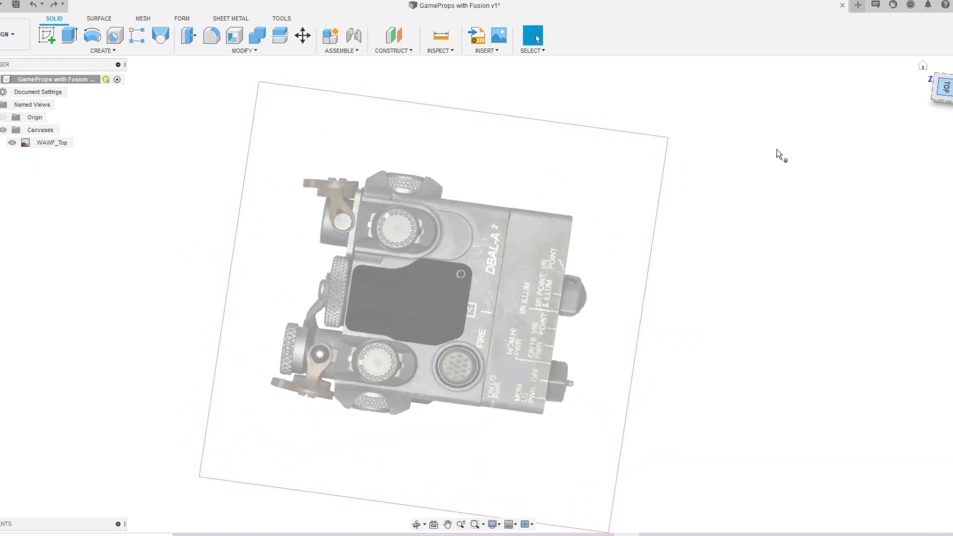
pyautogui.press('s')
pyautogui.click(492, 271)
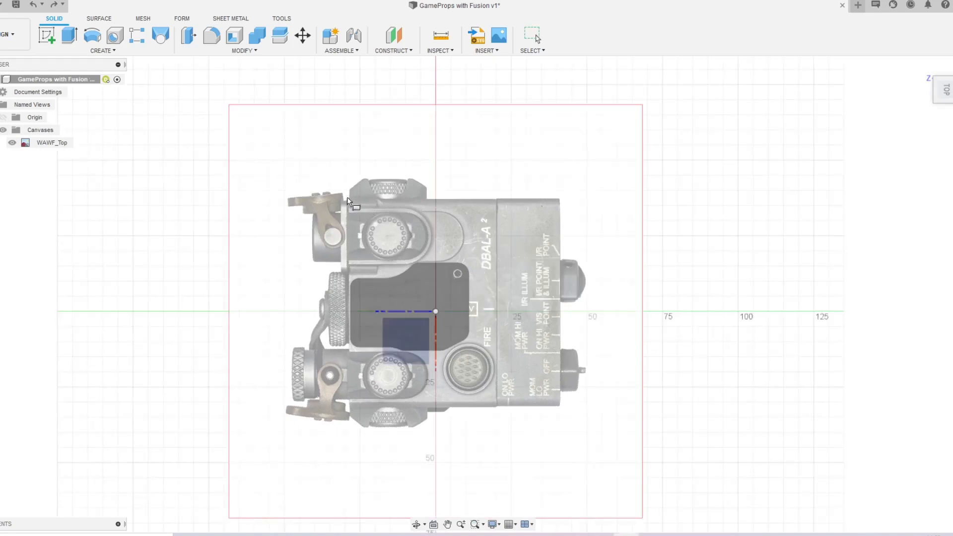
pyautogui.click(348, 199)
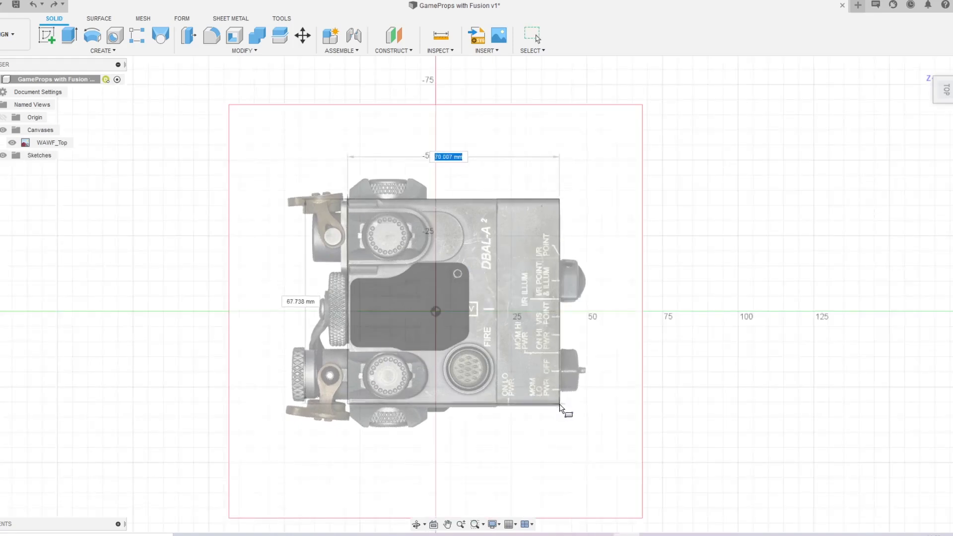
pyautogui.click(560, 408)
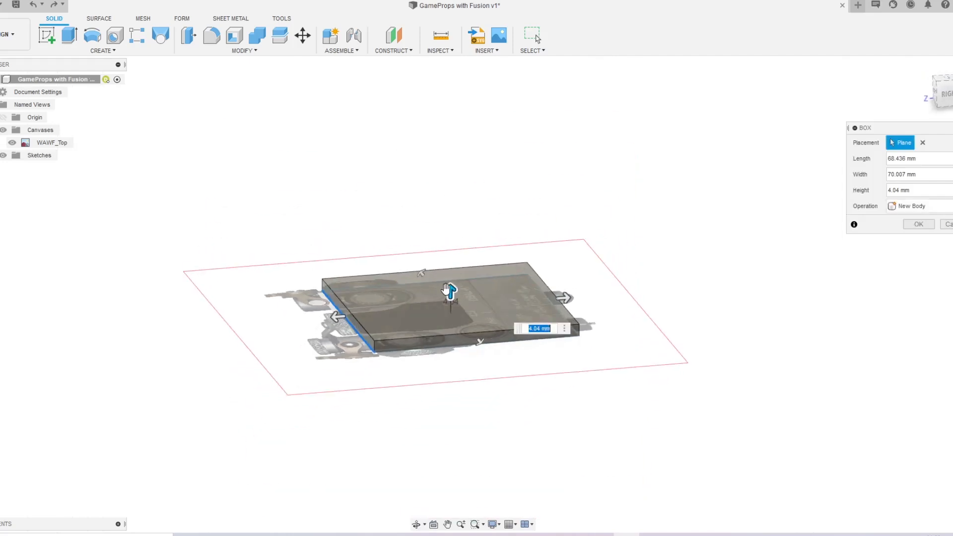
# Step: Set the box height to 4.05 cm and create it as a new body
pyautogui.moveTo(446, 294); pyautogui.dragTo(449, 239)
pyautogui.write('4.0')
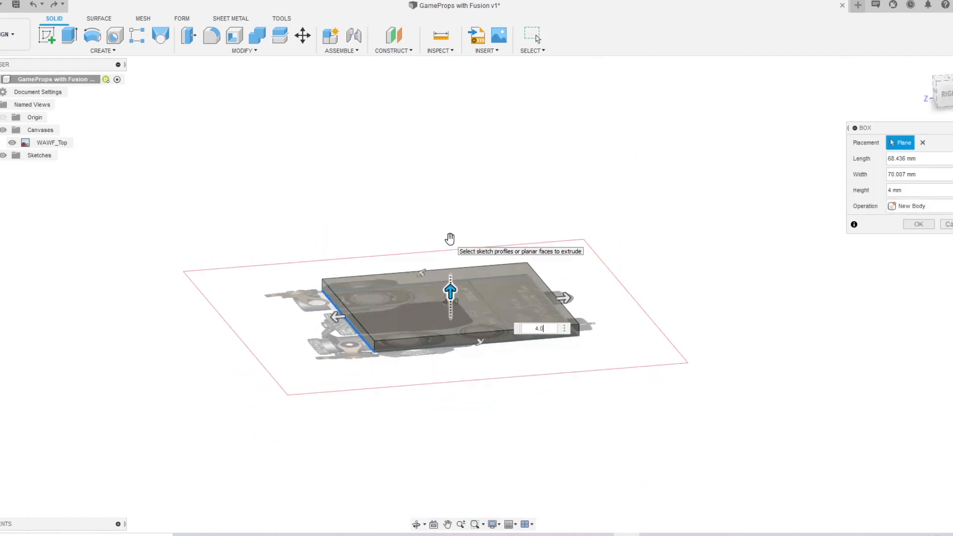
pyautogui.write('5')
pyautogui.press('BackSpace')
pyautogui.write('5cm')
pyautogui.press('Return')
pyautogui.keyDown('shift'); pyautogui.moveTo(514, 268); pyautogui.dragTo(492, 278, button='middle'); pyautogui.keyUp('shift')
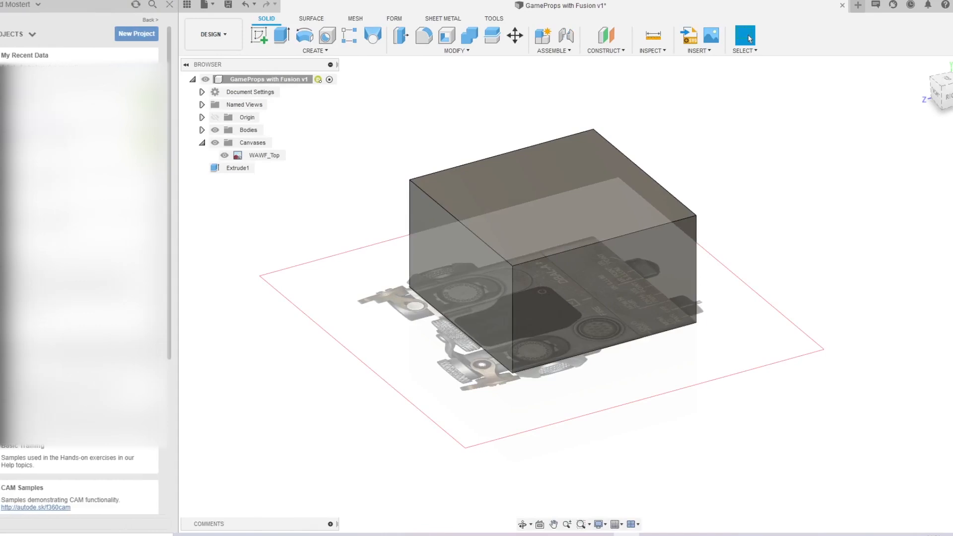
# Step: Browse the project data into ArtstationLearningContent, open the Weapons_For_Games_Modeling folder and find the PicRailBase design
pyautogui.doubleClick(70, 242)
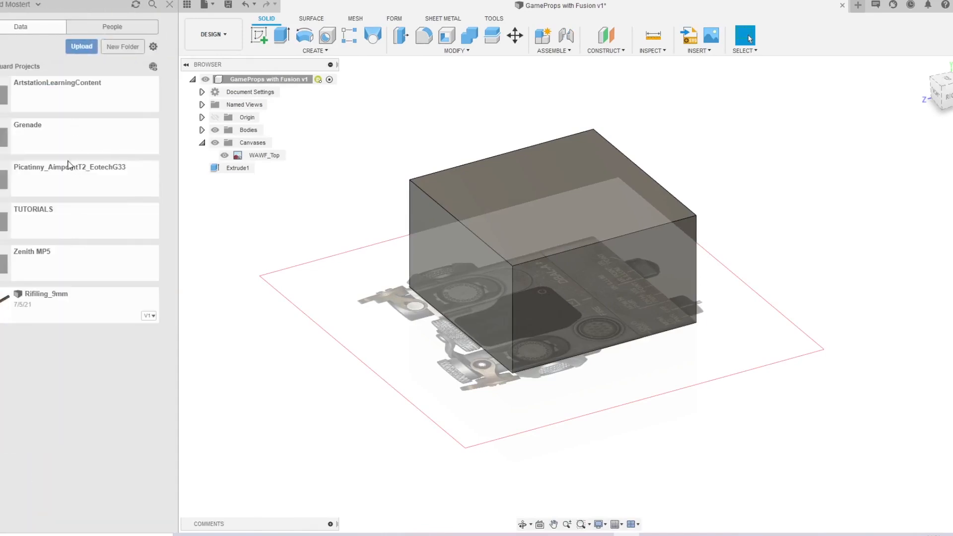
pyautogui.click(52, 84)
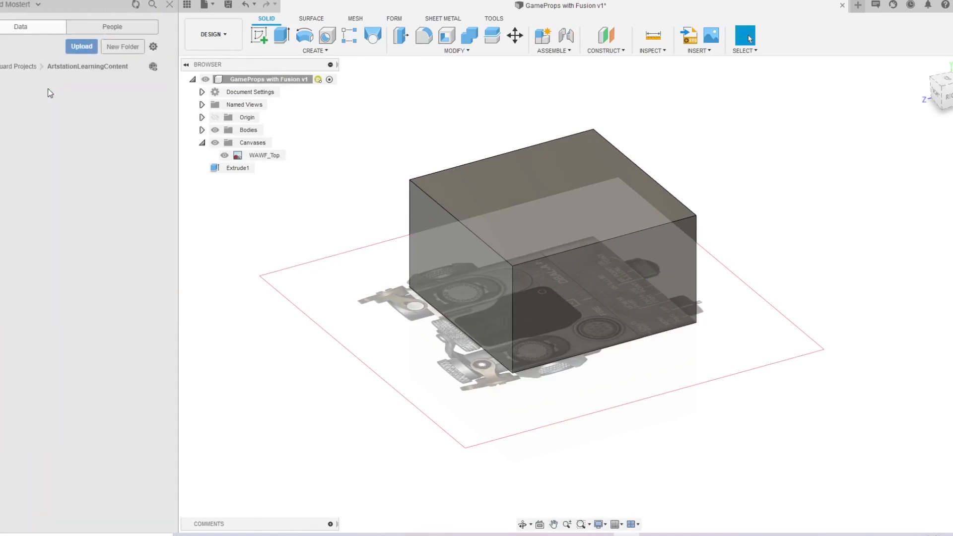
pyautogui.click(57, 131)
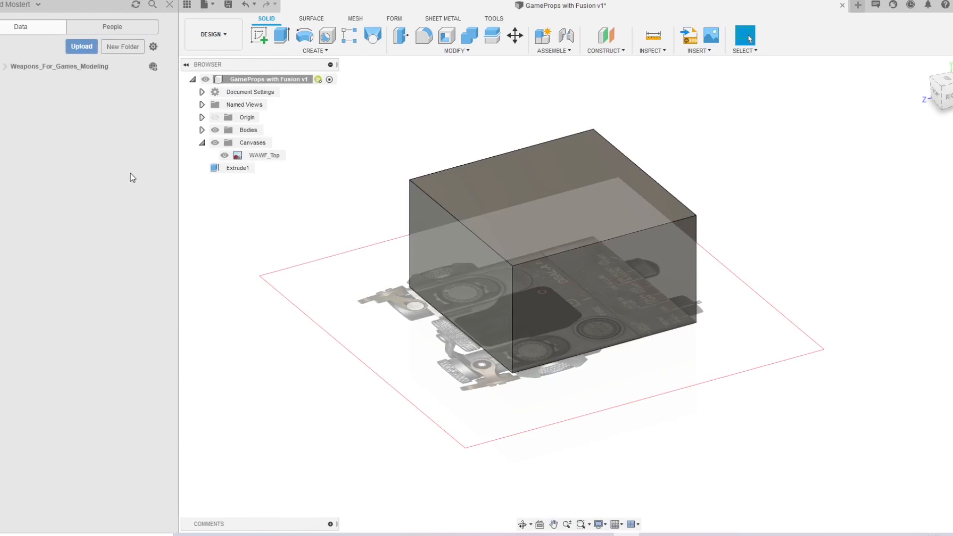
pyautogui.scroll(-3, 115, 200)
pyautogui.scroll(-2, 110, 228)
pyautogui.scroll(3, 110, 228)
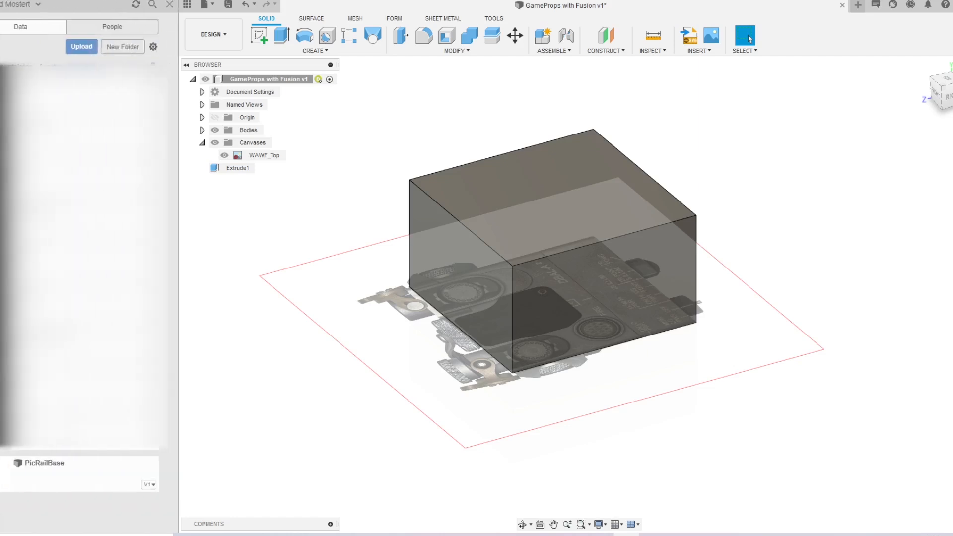
# Step: Insert the PicRailBase design into the current design at its default position
pyautogui.rightClick(58, 469)
pyautogui.click(89, 457)
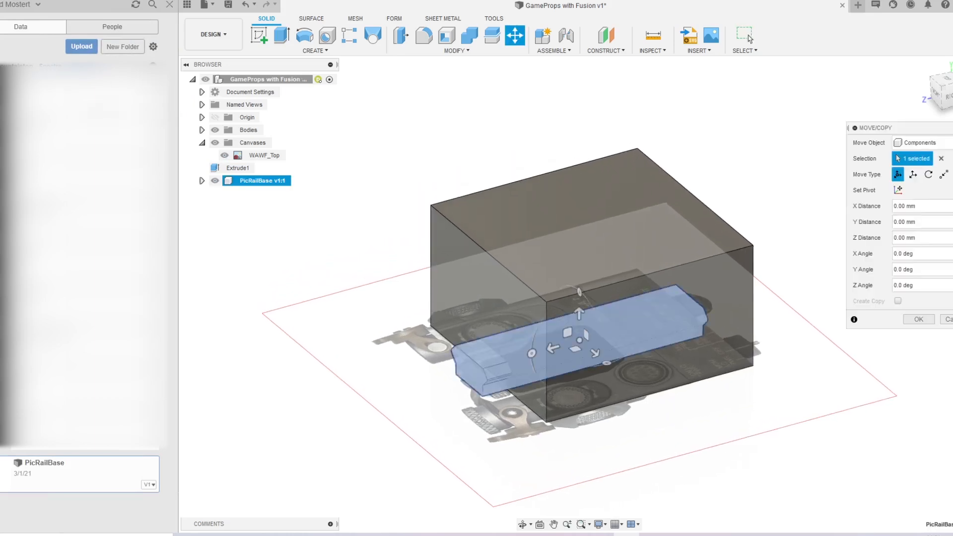
pyautogui.click(919, 319)
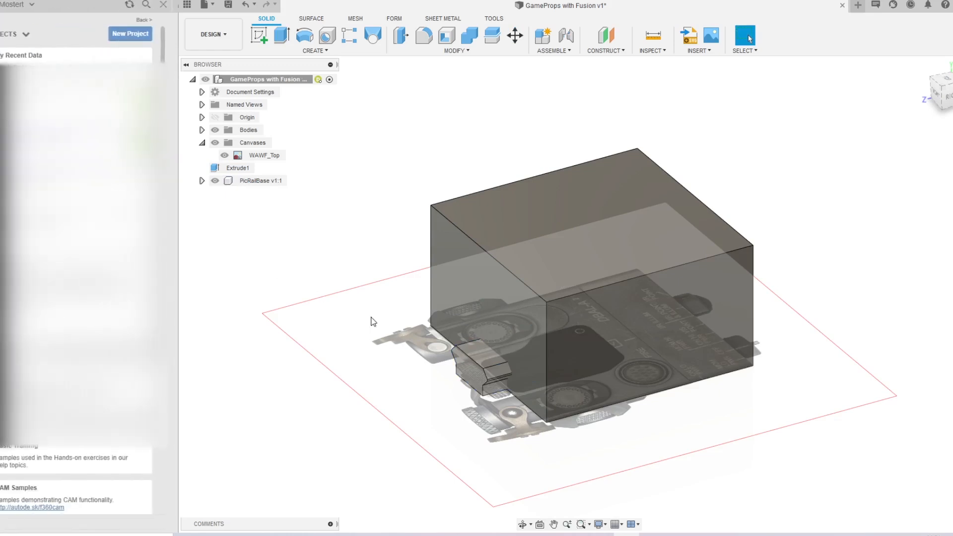
# Step: Raise the housing box's bottom face about 14.6 mm above the canvas with Offset Face
pyautogui.click(169, 4)
pyautogui.keyDown('shift'); pyautogui.moveTo(351, 431); pyautogui.dragTo(484, 392, button='middle'); pyautogui.keyUp('shift')
pyautogui.click(477, 355)
pyautogui.press('q')
pyautogui.moveTo(484, 392); pyautogui.dragTo(486, 352)
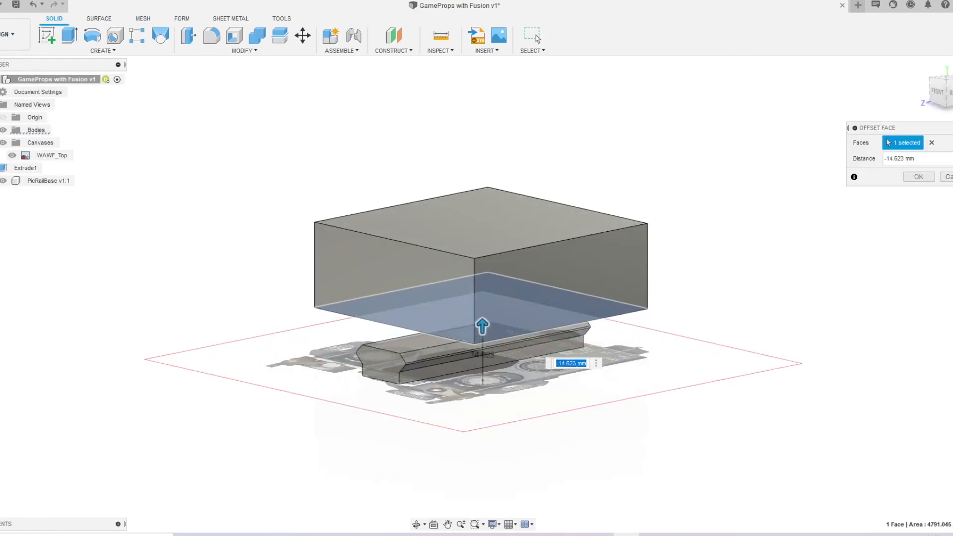
pyautogui.click(918, 177)
# Step: Examine the clearance between the housing box and the Picatinny rail from the front
pyautogui.keyDown('shift'); pyautogui.moveTo(783, 262); pyautogui.dragTo(812, 179, button='middle'); pyautogui.keyUp('shift')
pyautogui.keyDown('shift'); pyautogui.moveTo(721, 192); pyautogui.dragTo(816, 204, button='middle'); pyautogui.keyUp('shift')
pyautogui.press('Escape')
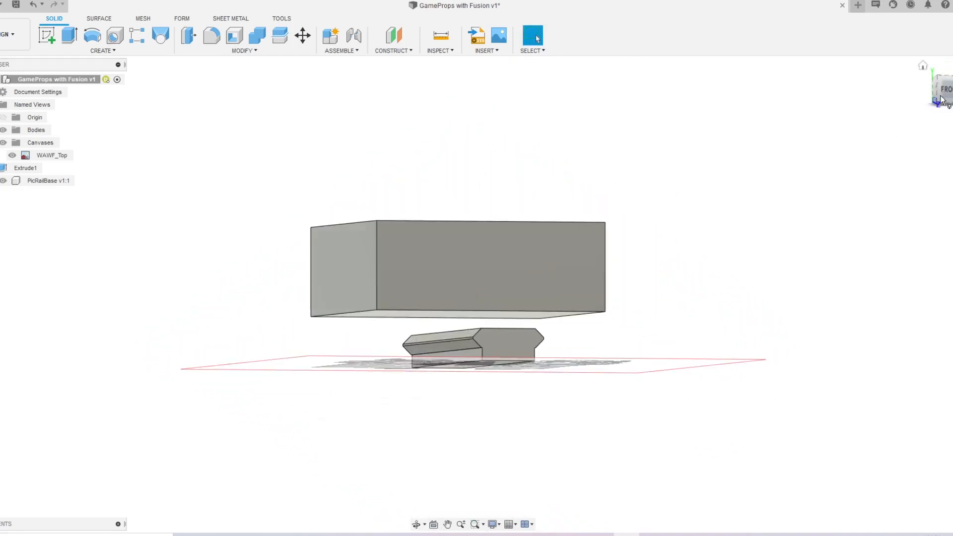
pyautogui.click(943, 89)
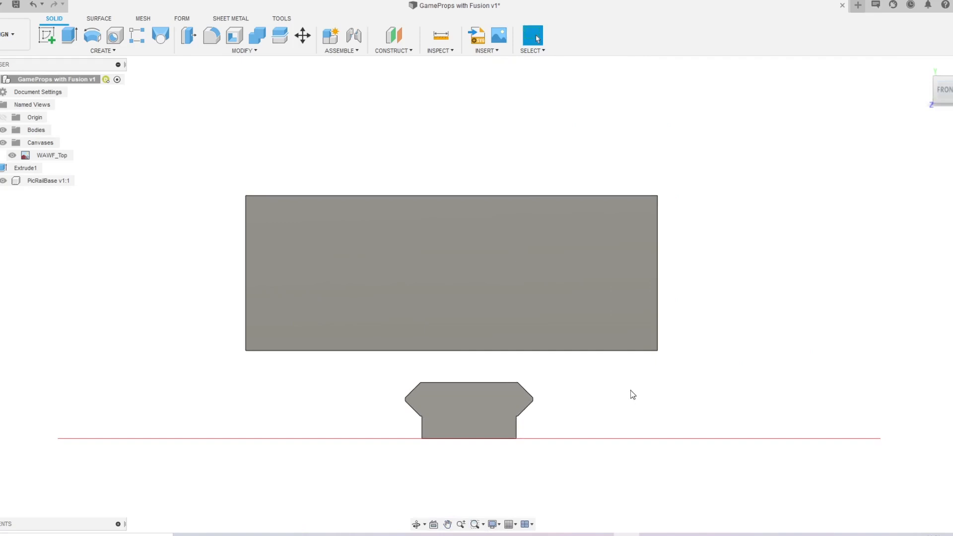
pyautogui.keyDown('shift'); pyautogui.moveTo(630, 390); pyautogui.dragTo(627, 466, button='middle'); pyautogui.keyUp('shift')
pyautogui.scroll(-4, 600, 416)
pyautogui.keyDown('shift'); pyautogui.moveTo(603, 421); pyautogui.dragTo(615, 393, button='middle'); pyautogui.keyUp('shift')
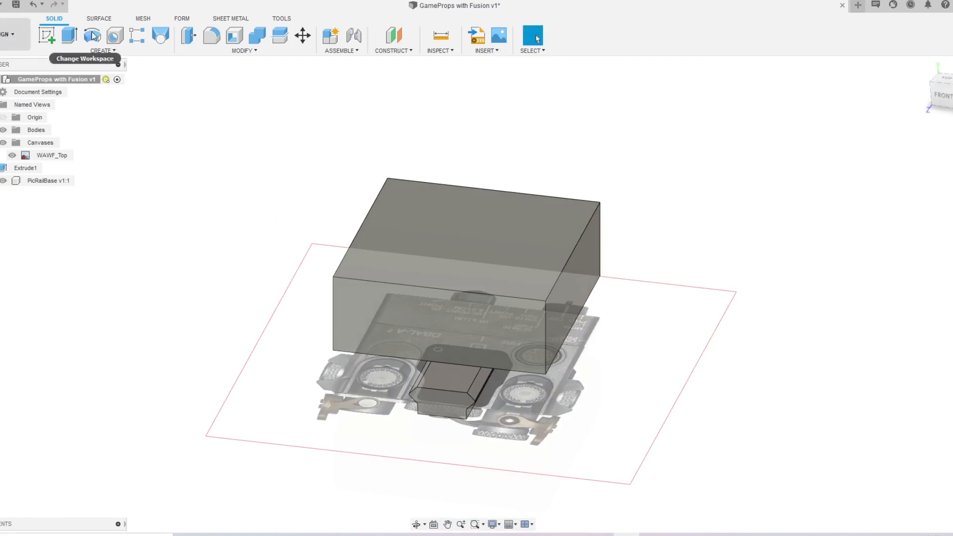
# Step: Edit the WAWF_Top canvas and choose its image file again
pyautogui.click(51, 154)
pyautogui.rightClick(51, 155)
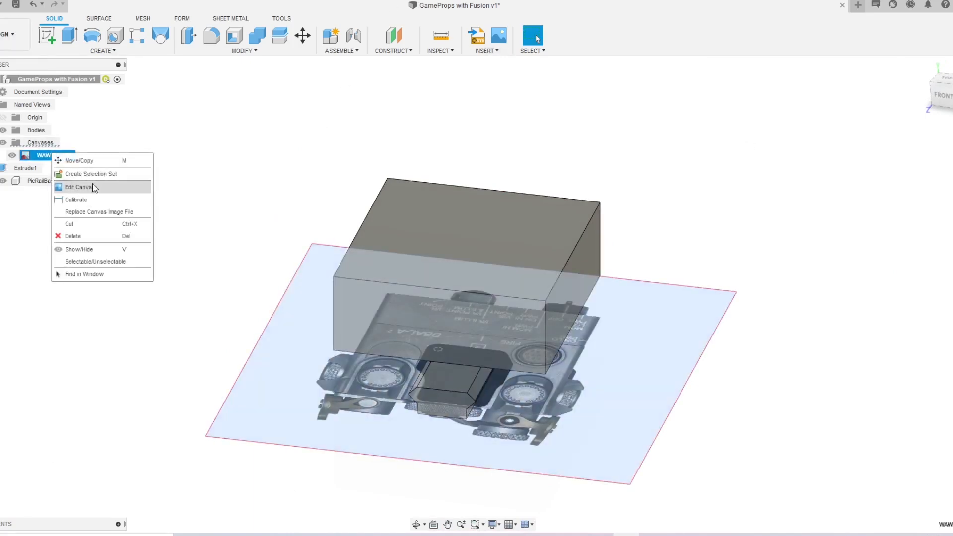
pyautogui.click(79, 187)
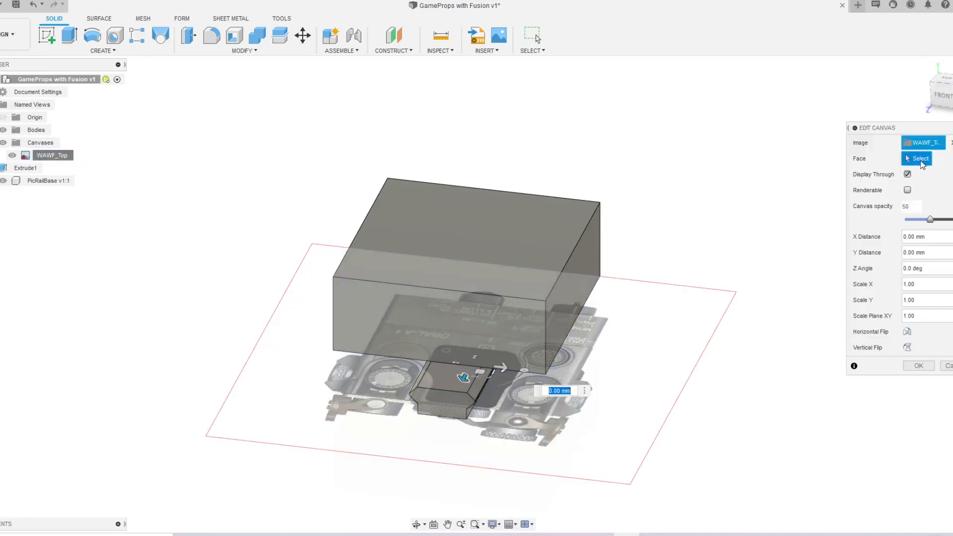
pyautogui.click(925, 144)
pyautogui.click(325, 360)
pyautogui.doubleClick(370, 205)
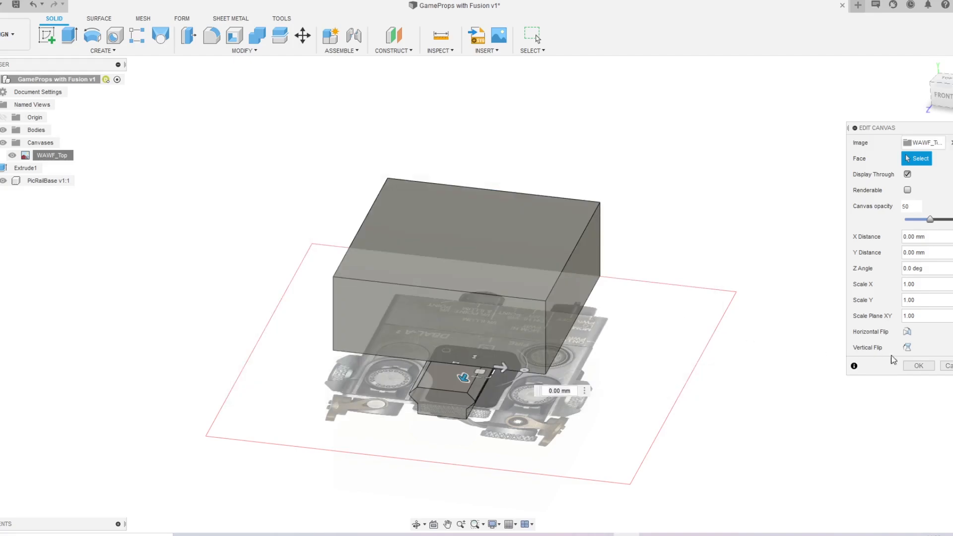
pyautogui.click(919, 366)
# Step: Start a Move on the housing box body and set its pivot at the midpoint of the lower rear edge
pyautogui.keyDown('shift'); pyautogui.moveTo(821, 313); pyautogui.dragTo(770, 238, button='middle'); pyautogui.keyUp('shift')
pyautogui.click(940, 89)
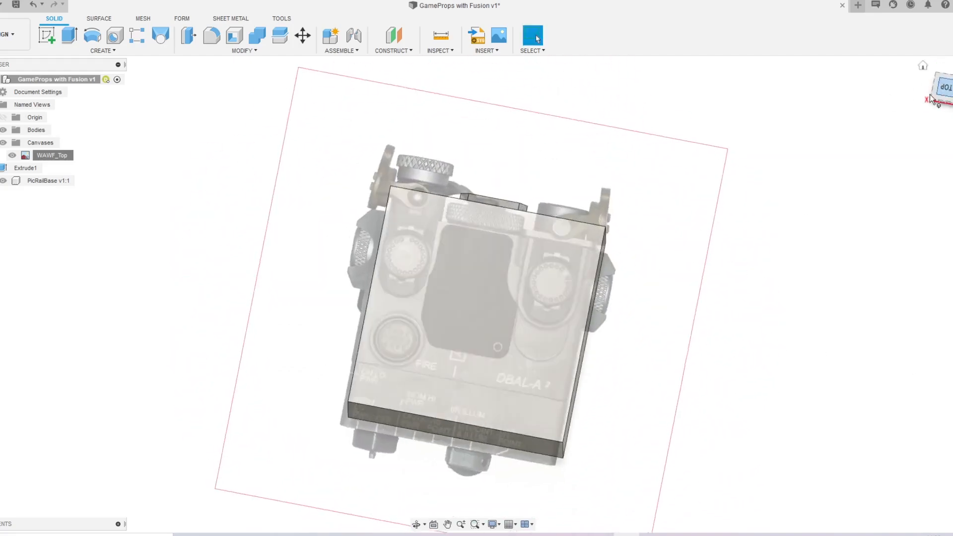
pyautogui.click(588, 320)
pyautogui.keyDown('shift'); pyautogui.moveTo(648, 363); pyautogui.dragTo(691, 309, button='middle'); pyautogui.keyUp('shift')
pyautogui.click(691, 311)
pyautogui.click(588, 329)
pyautogui.press('m')
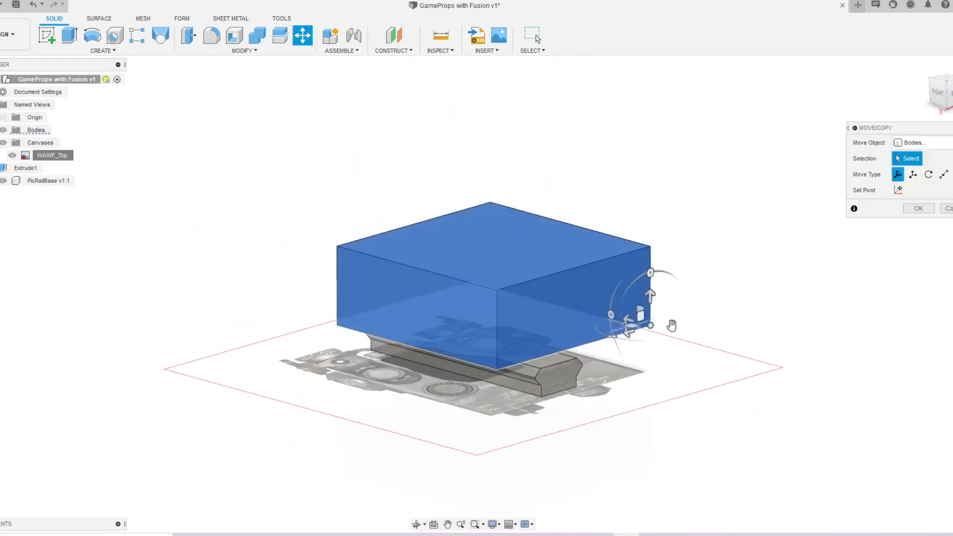
pyautogui.click(900, 191)
pyautogui.click(572, 347)
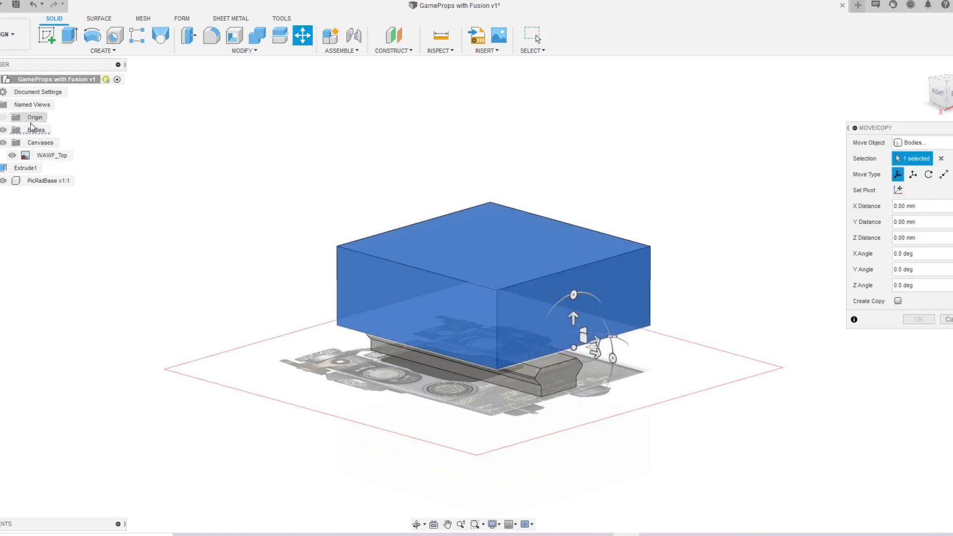
# Step: Show the origin and move the housing box along X so its pivot aligns with the origin's centre plane
pyautogui.click(4, 120)
pyautogui.keyDown('shift'); pyautogui.moveTo(506, 139); pyautogui.dragTo(546, 249, button='middle'); pyautogui.keyUp('shift')
pyautogui.moveTo(586, 340); pyautogui.dragTo(609, 338)
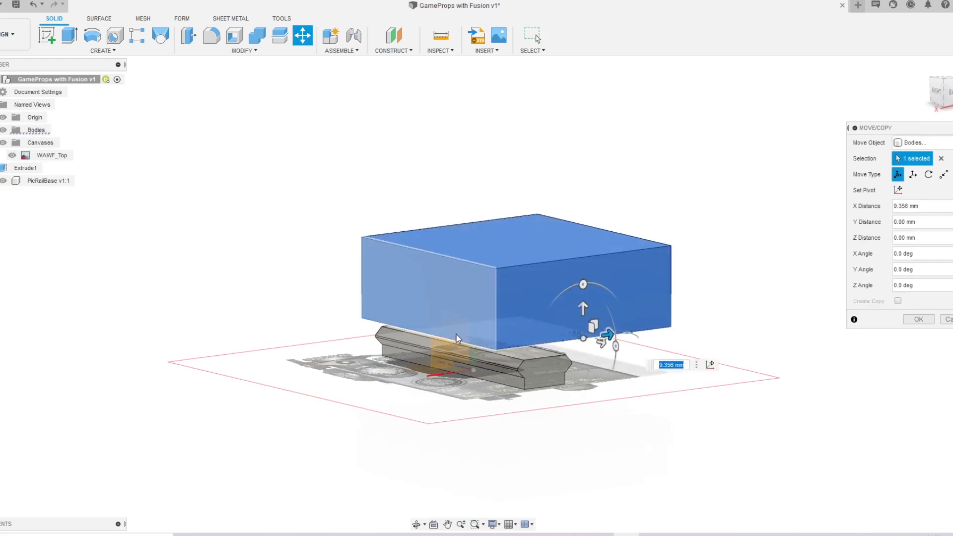
pyautogui.keyDown('shift'); pyautogui.moveTo(354, 338); pyautogui.dragTo(458, 336, button='middle'); pyautogui.keyUp('shift')
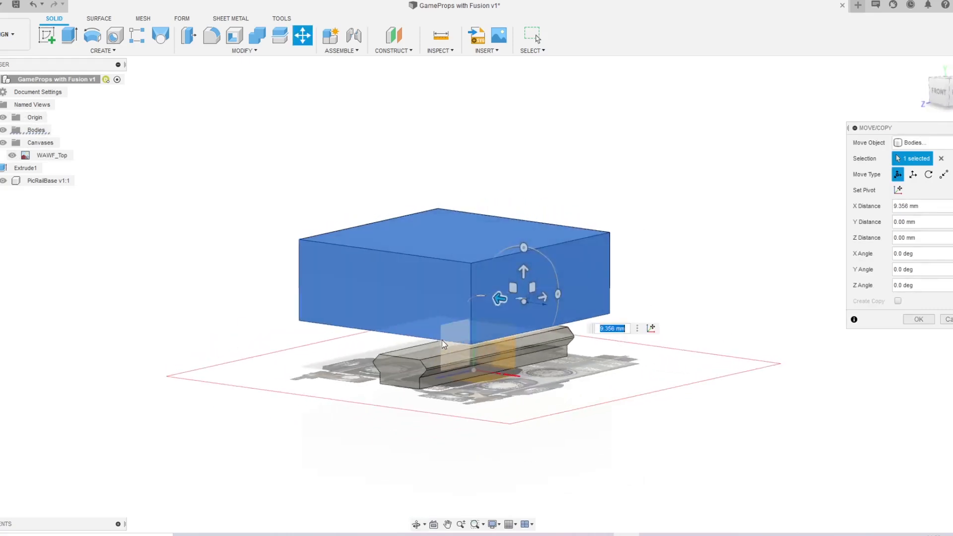
pyautogui.moveTo(442, 340); pyautogui.dragTo(472, 343)
pyautogui.click(918, 319)
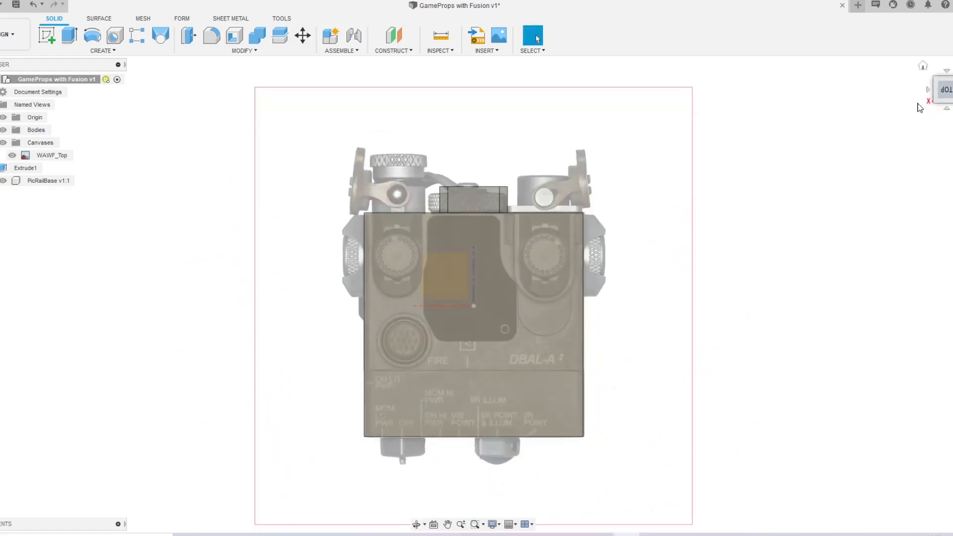
# Step: Hide the origin geometry and the housing box body
pyautogui.keyDown('shift'); pyautogui.moveTo(746, 166); pyautogui.dragTo(691, 218, button='middle'); pyautogui.keyUp('shift')
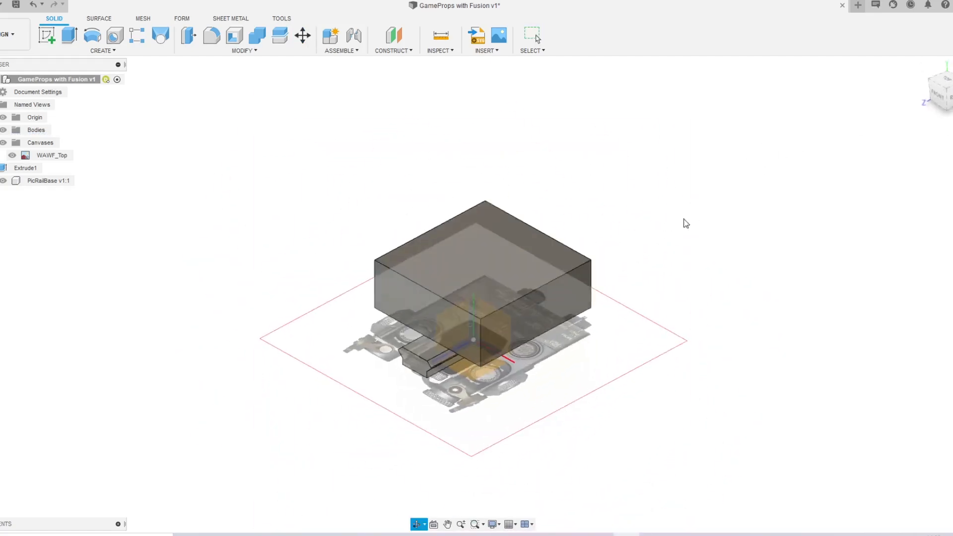
pyautogui.click(3, 118)
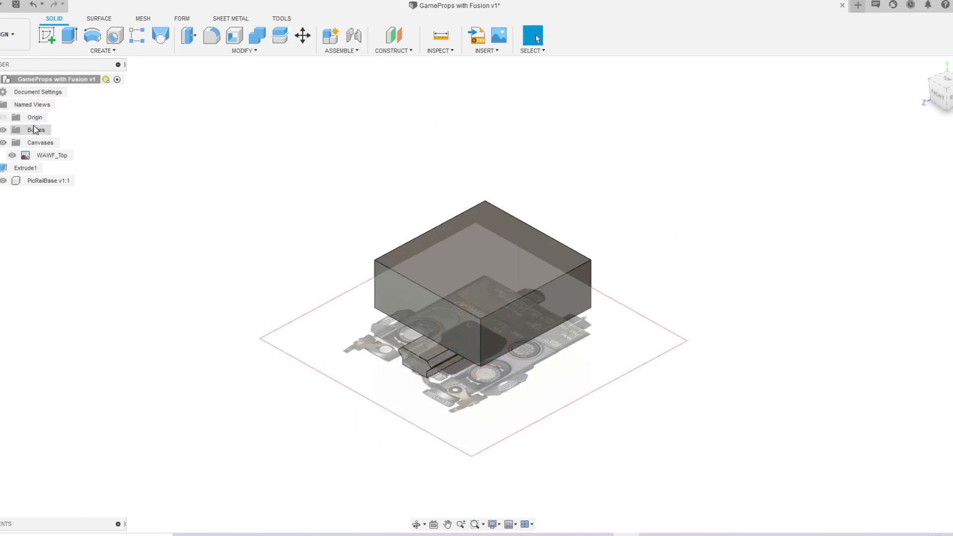
pyautogui.doubleClick(508, 287)
pyautogui.press('v')
pyautogui.keyDown('shift'); pyautogui.moveTo(478, 403); pyautogui.dragTo(494, 391, button='middle'); pyautogui.keyUp('shift')
pyautogui.keyDown('shift'); pyautogui.moveTo(638, 236); pyautogui.dragTo(596, 308, button='middle'); pyautogui.keyUp('shift')
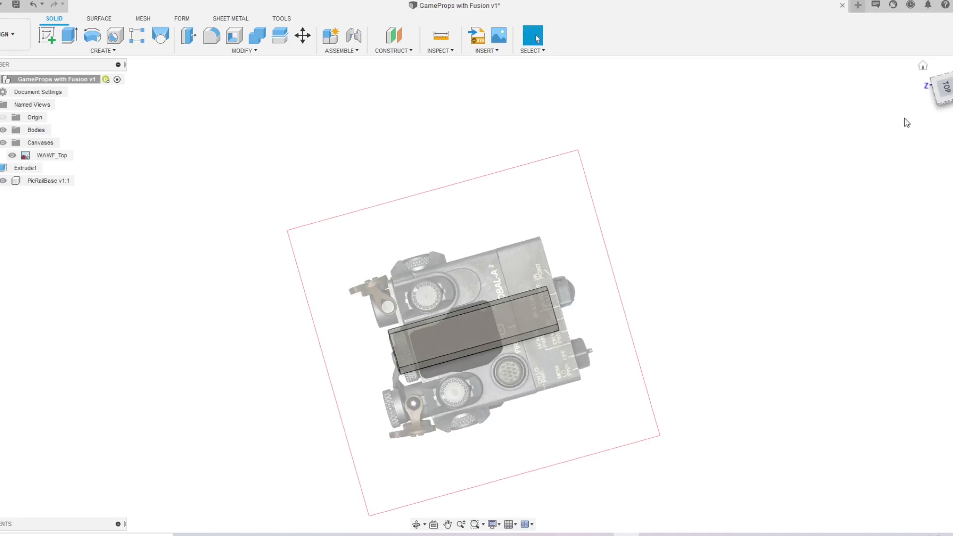
pyautogui.click(941, 89)
pyautogui.press('s')
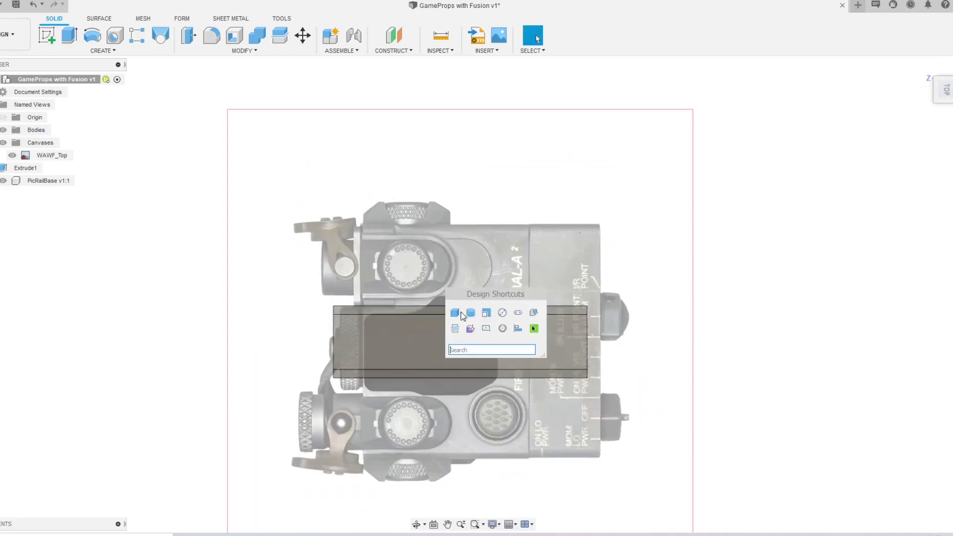
pyautogui.press('Escape')
pyautogui.click(402, 296)
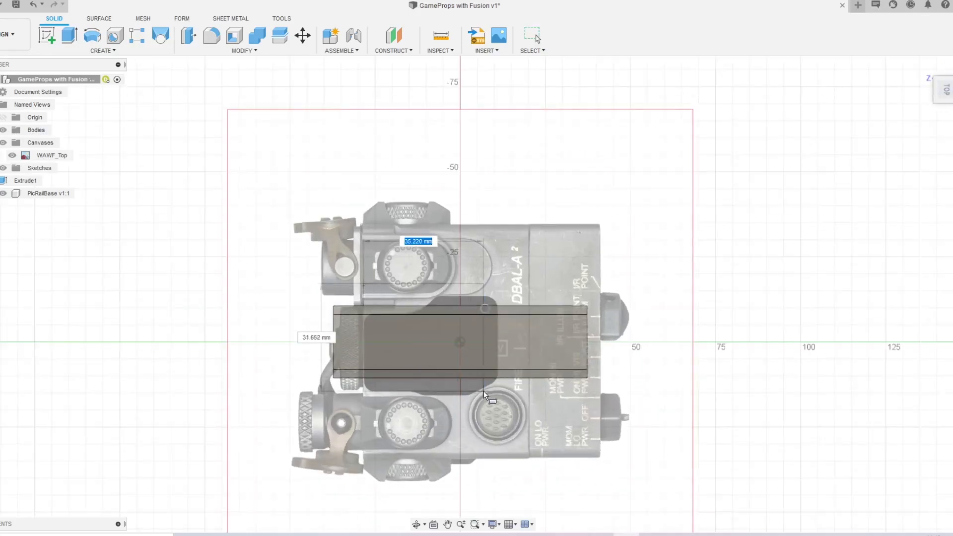
pyautogui.click(484, 391)
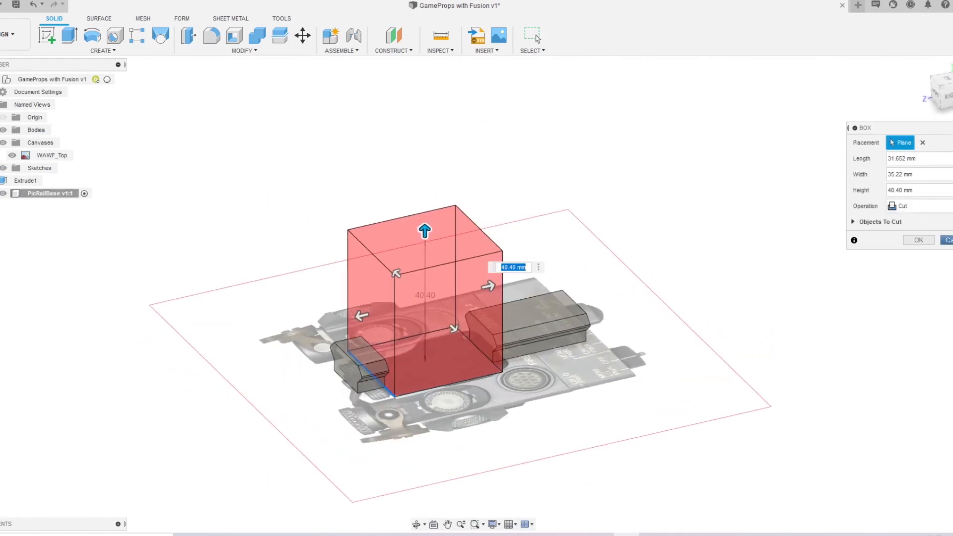
pyautogui.click(927, 242)
pyautogui.click(943, 91)
pyautogui.press('s')
pyautogui.click(529, 297)
pyautogui.press('Escape')
pyautogui.keyDown('shift'); pyautogui.moveTo(484, 261); pyautogui.dragTo(706, 207, button='middle'); pyautogui.keyUp('shift')
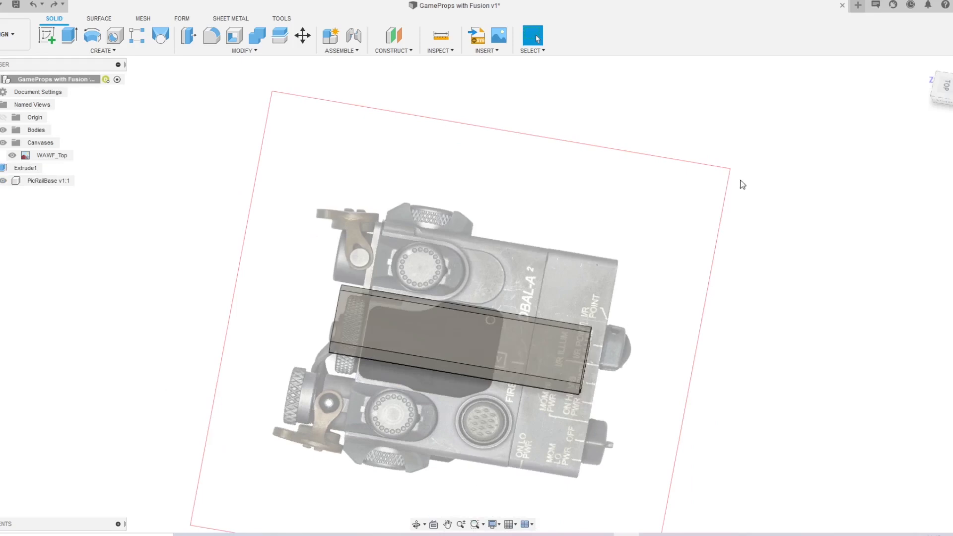
# Step: From the top view, create a box about 42.5 by 34.9 mm and 40.4 mm high across the rail as a new body
pyautogui.click(946, 92)
pyautogui.press('s')
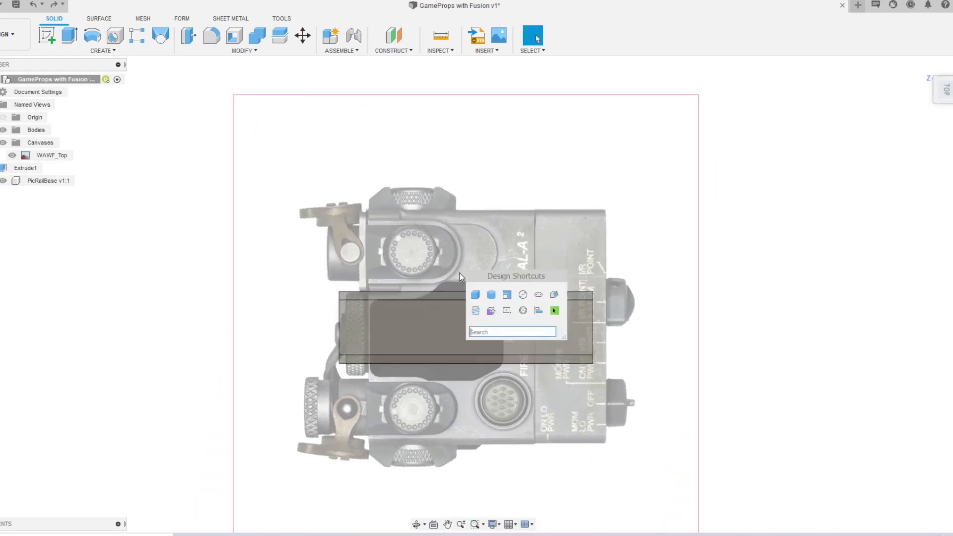
pyautogui.click(474, 295)
pyautogui.click(479, 398)
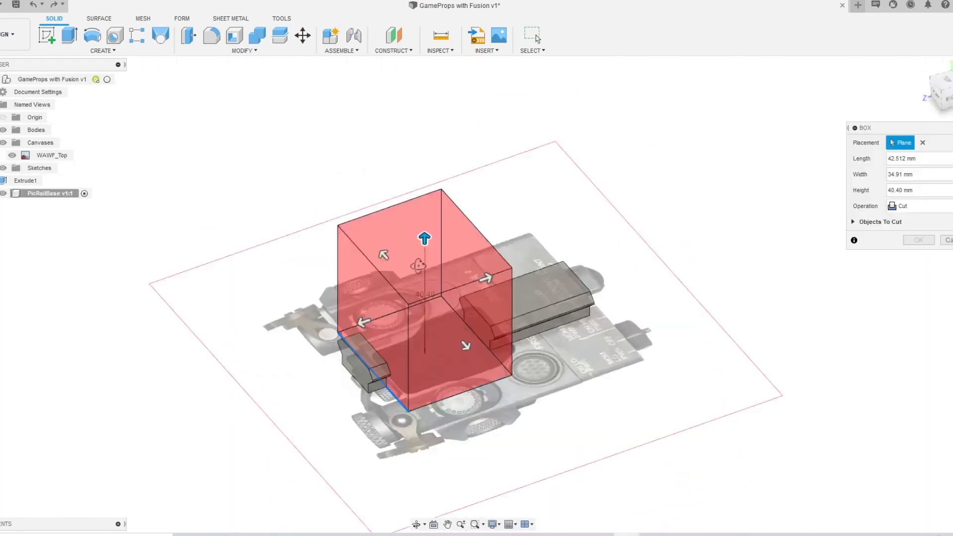
pyautogui.click(914, 206)
pyautogui.click(911, 255)
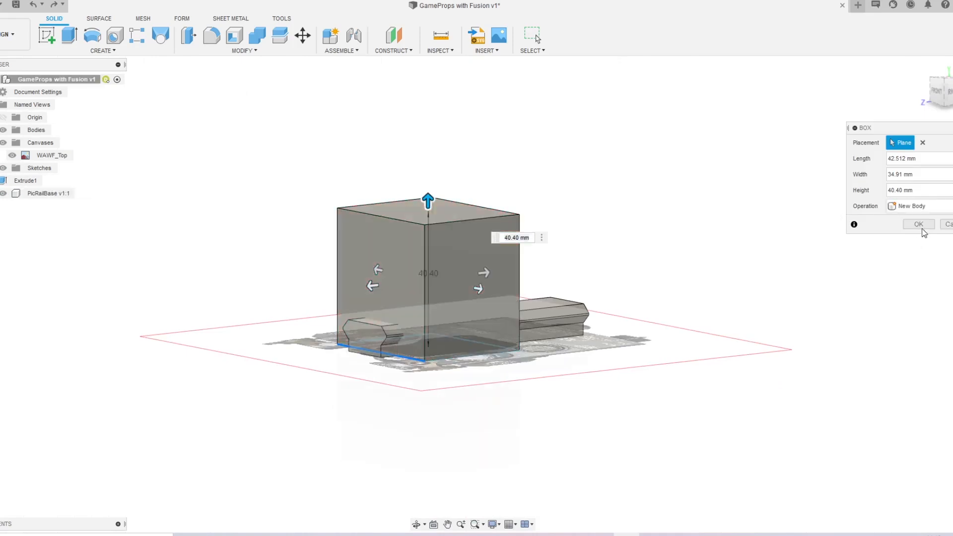
pyautogui.click(922, 227)
# Step: Split the new box body lengthwise with the origin plane running through the rail's centre
pyautogui.doubleClick(499, 236)
pyautogui.press('b')
pyautogui.scroll(-3, 606, 238)
pyautogui.keyDown('shift'); pyautogui.moveTo(601, 234); pyautogui.dragTo(476, 236, button='middle'); pyautogui.keyUp('shift')
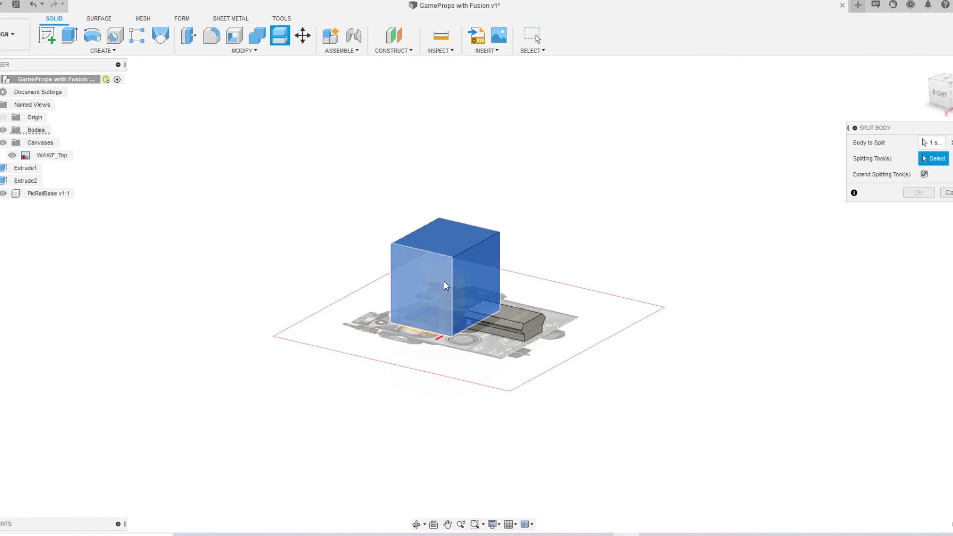
pyautogui.click(444, 281)
pyautogui.click(454, 325)
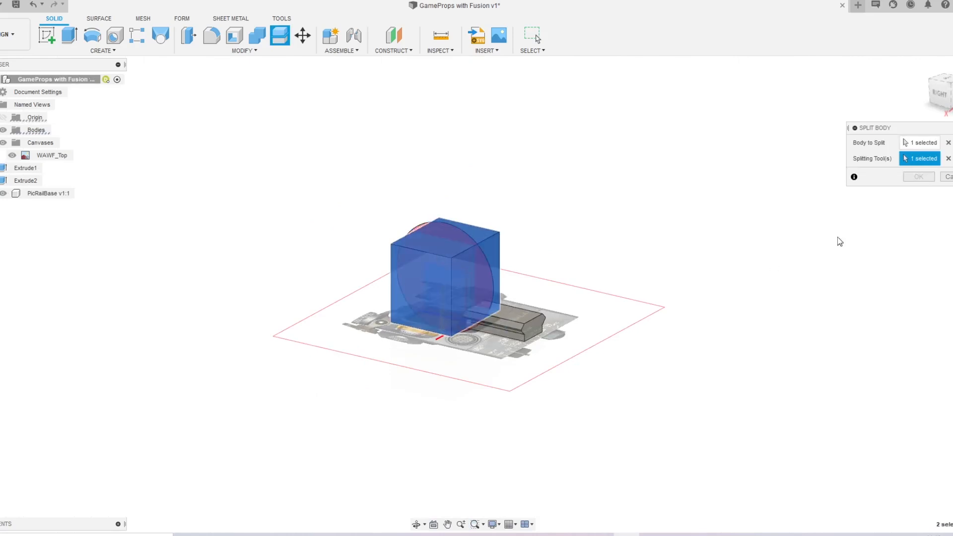
pyautogui.click(920, 177)
# Step: Delete the box half away from the round FIRE button and hide the WAWF_Top canvas
pyautogui.scroll(5, 586, 204)
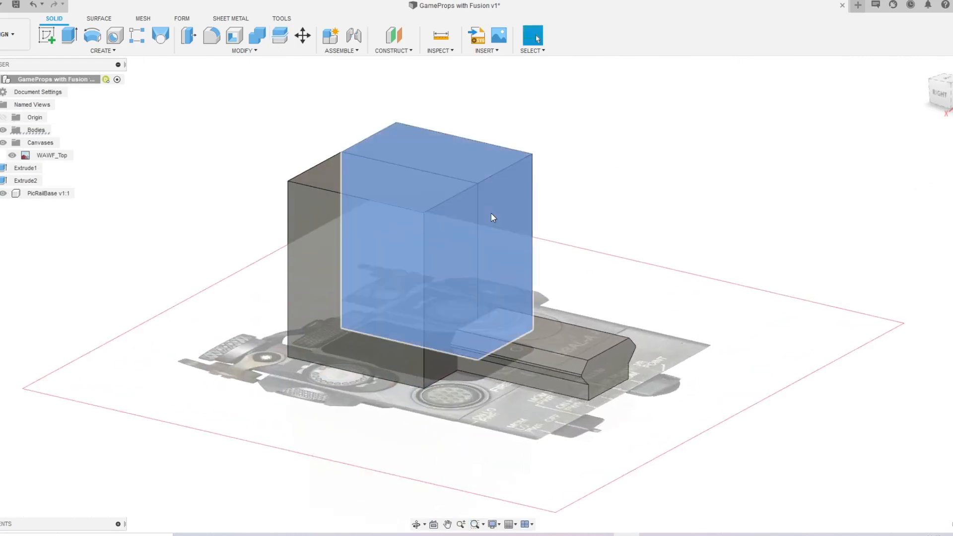
pyautogui.press('Delete')
pyautogui.click(12, 156)
# Step: Lower the remaining half box's top face by about 26.6 mm with Offset Face
pyautogui.keyDown('shift'); pyautogui.moveTo(239, 258); pyautogui.dragTo(390, 223, button='middle'); pyautogui.keyUp('shift')
pyautogui.moveTo(390, 223); pyautogui.dragTo(542, 278, button='middle')
pyautogui.scroll(3, 500, 234)
pyautogui.press('q')
pyautogui.click(480, 101)
pyautogui.moveTo(479, 93); pyautogui.dragTo(474, 270)
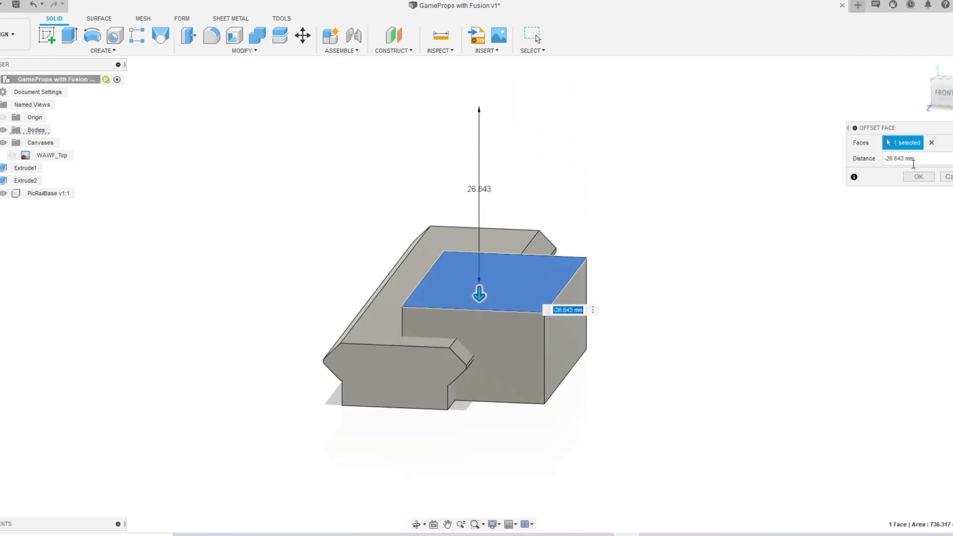
pyautogui.click(927, 182)
# Step: Offset the half box's outer side face about 6.8 mm inward, towards the rail
pyautogui.keyDown('shift'); pyautogui.moveTo(633, 300); pyautogui.dragTo(612, 300, button='middle'); pyautogui.keyUp('shift')
pyautogui.press('q')
pyautogui.click(522, 345)
pyautogui.keyDown('shift'); pyautogui.moveTo(522, 345); pyautogui.dragTo(541, 345, button='middle'); pyautogui.keyUp('shift')
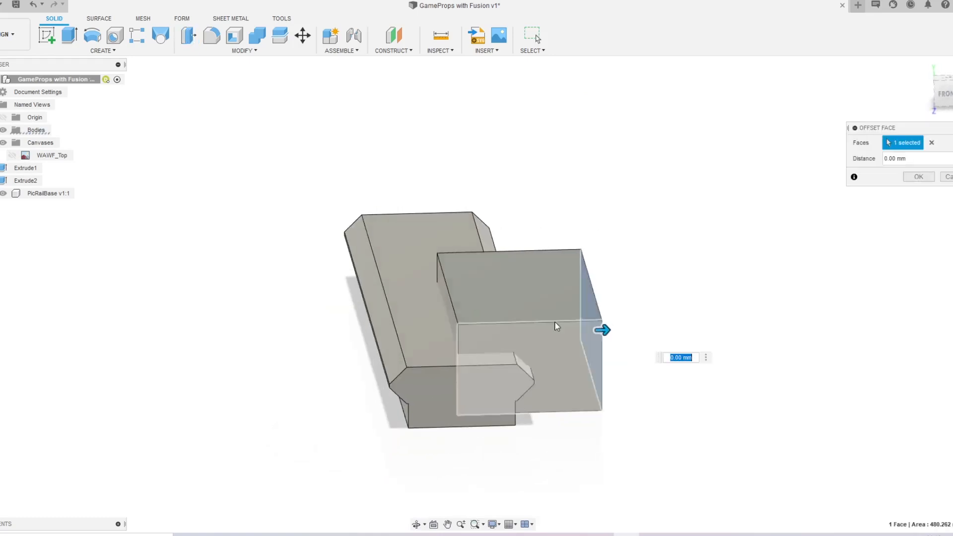
pyautogui.click(944, 93)
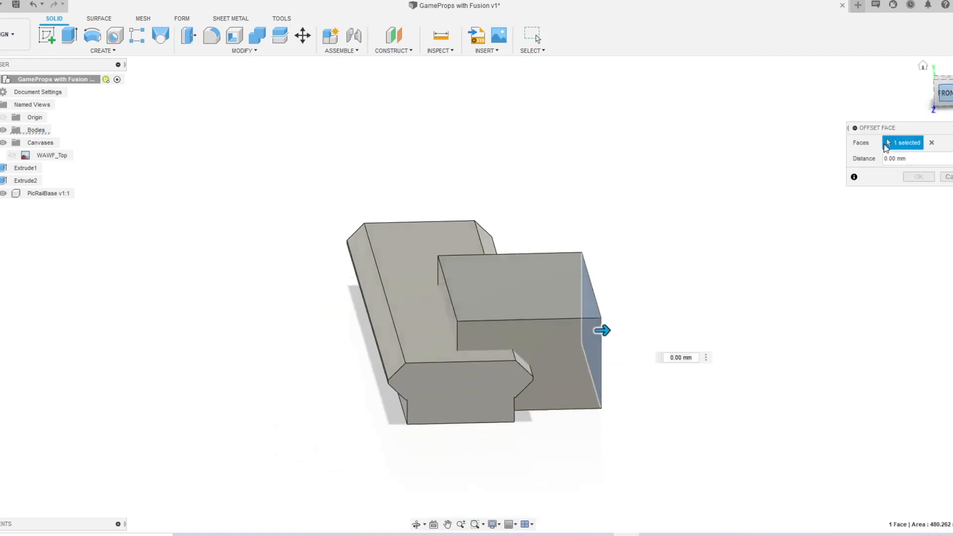
pyautogui.moveTo(557, 284); pyautogui.dragTo(497, 295)
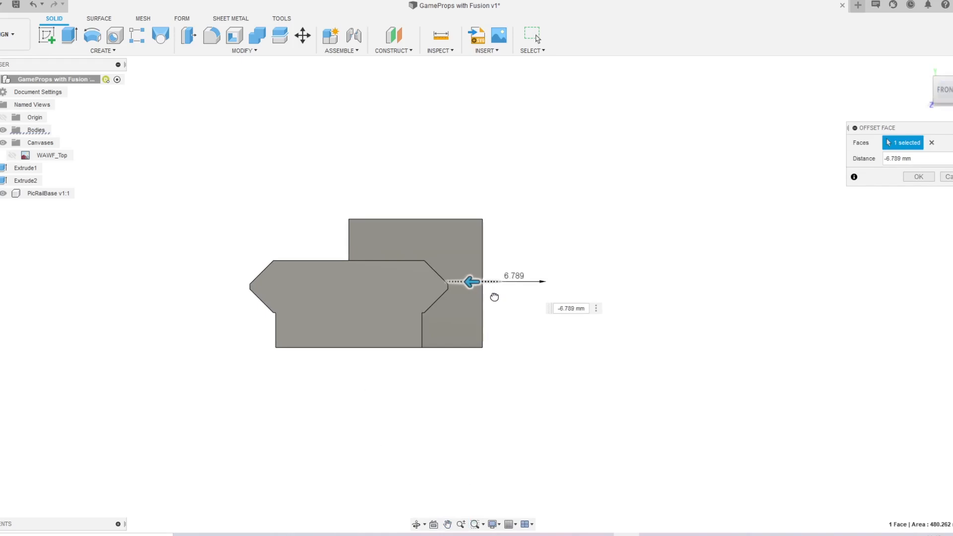
pyautogui.click(917, 178)
# Step: Mirror the half box across its inner face to form a full block around the rail
pyautogui.keyDown('shift'); pyautogui.moveTo(562, 215); pyautogui.dragTo(591, 228, button='middle'); pyautogui.keyUp('shift')
pyautogui.moveTo(521, 256); pyautogui.dragTo(612, 241, button='middle')
pyautogui.click(618, 266)
pyautogui.hotkey('shift', 'm')
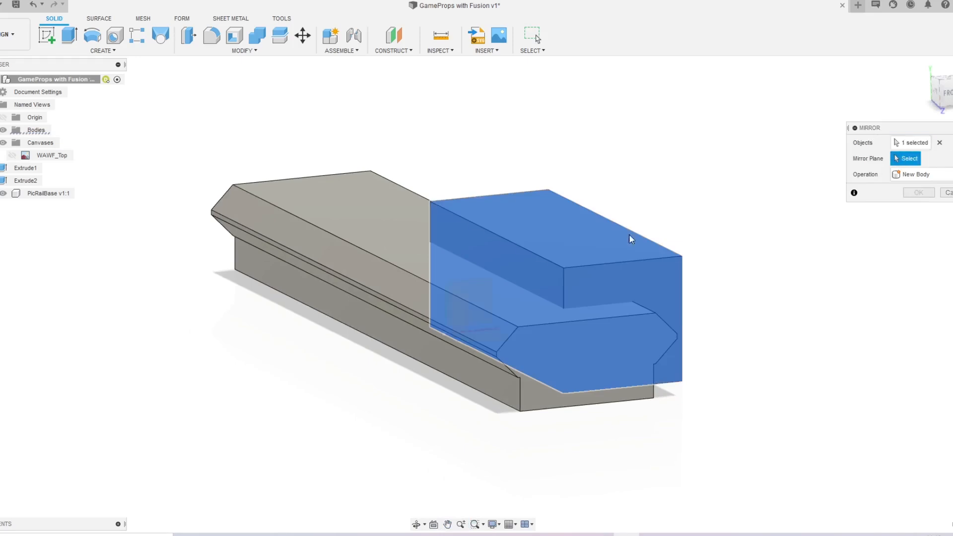
pyautogui.click(537, 288)
pyautogui.press('Return')
# Step: Lower the mirrored block's top face closer to the rail with Offset Face
pyautogui.keyDown('shift'); pyautogui.moveTo(546, 278); pyautogui.dragTo(531, 172, button='middle'); pyautogui.keyUp('shift')
pyautogui.press('q')
pyautogui.click(410, 227)
pyautogui.moveTo(390, 215); pyautogui.dragTo(390, 251)
pyautogui.click(925, 180)
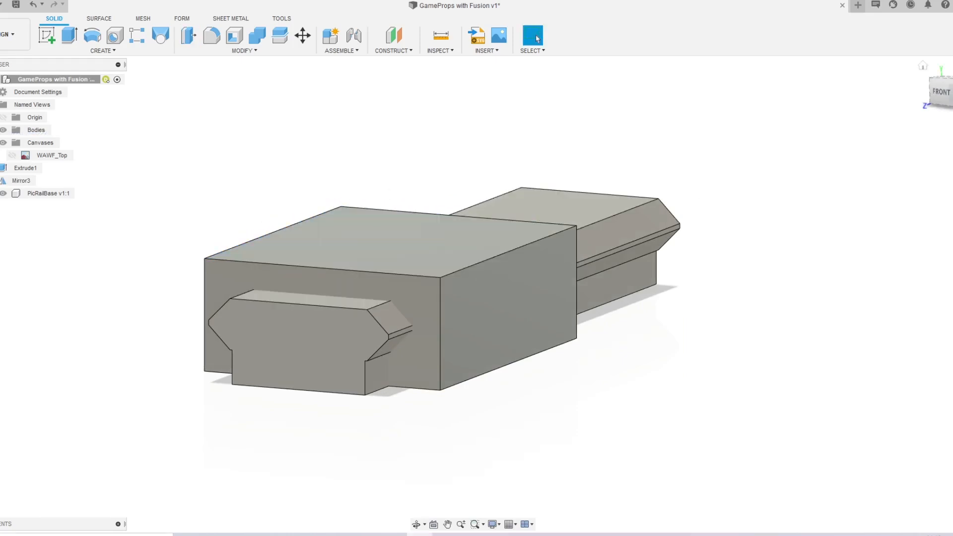
# Step: Use Combine with the Cut operation to subtract the Picatinny rail from the mount block
pyautogui.doubleClick(458, 352)
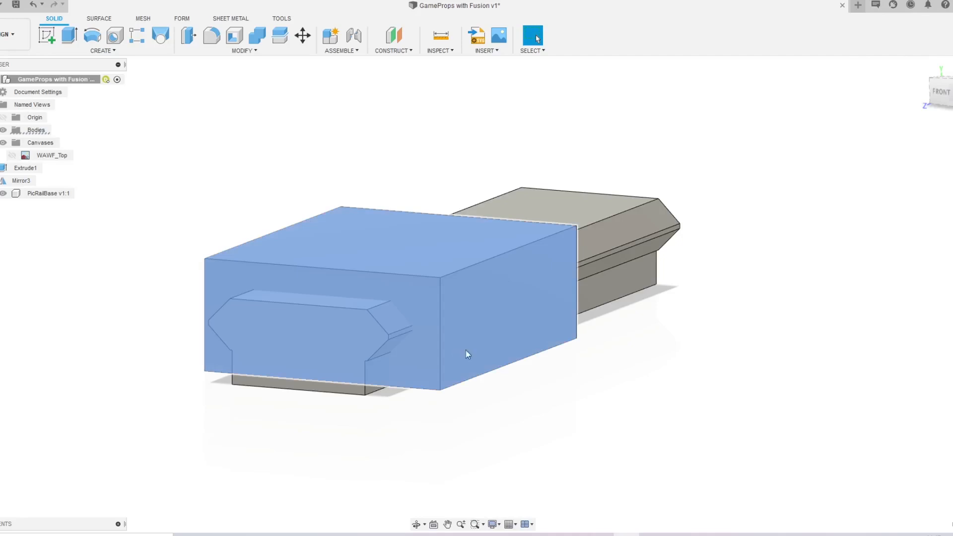
pyautogui.hotkey('shift', 'c')
pyautogui.click(919, 171)
pyautogui.click(920, 197)
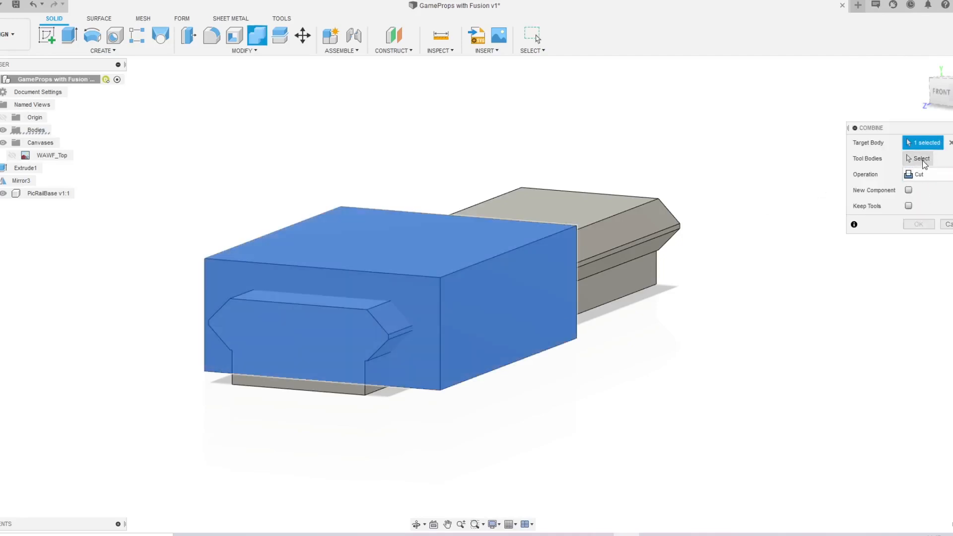
pyautogui.click(628, 230)
pyautogui.click(918, 224)
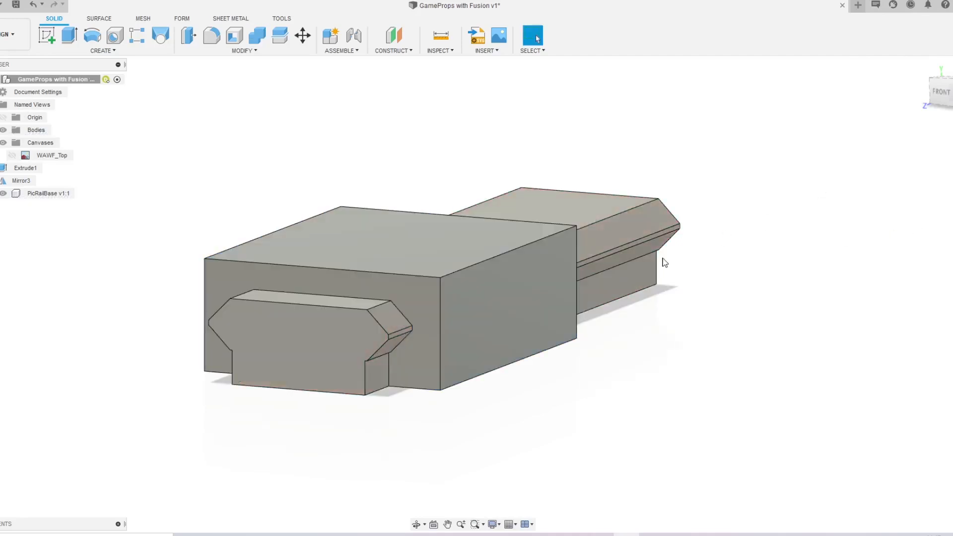
# Step: Extrude the rail's top face about 0.64 mm upward with the Cut operation, making clearance inside the mount block
pyautogui.click(569, 209)
pyautogui.press('e')
pyautogui.moveTo(569, 200); pyautogui.dragTo(570, 183)
pyautogui.keyDown('shift'); pyautogui.moveTo(552, 216); pyautogui.dragTo(555, 195, button='middle'); pyautogui.keyUp('shift')
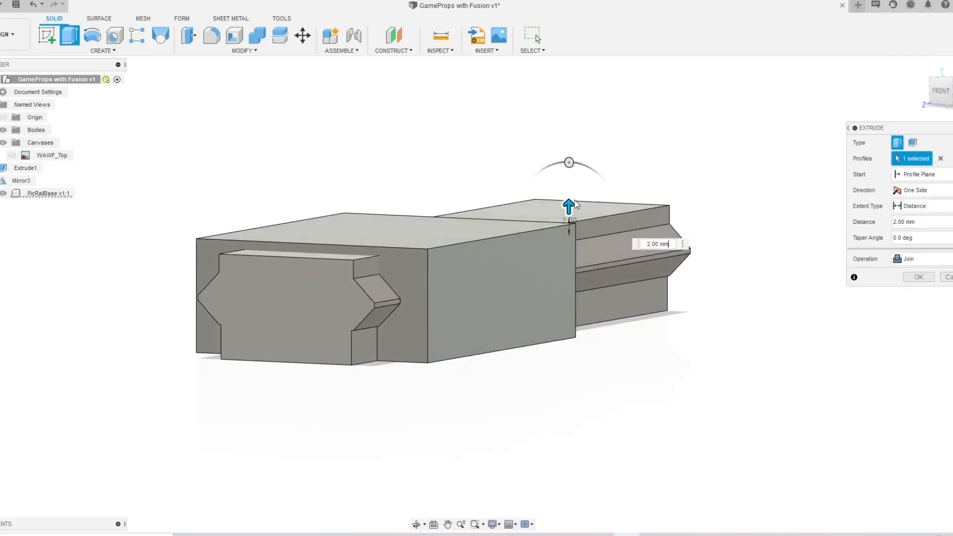
pyautogui.moveTo(570, 202); pyautogui.dragTo(569, 217)
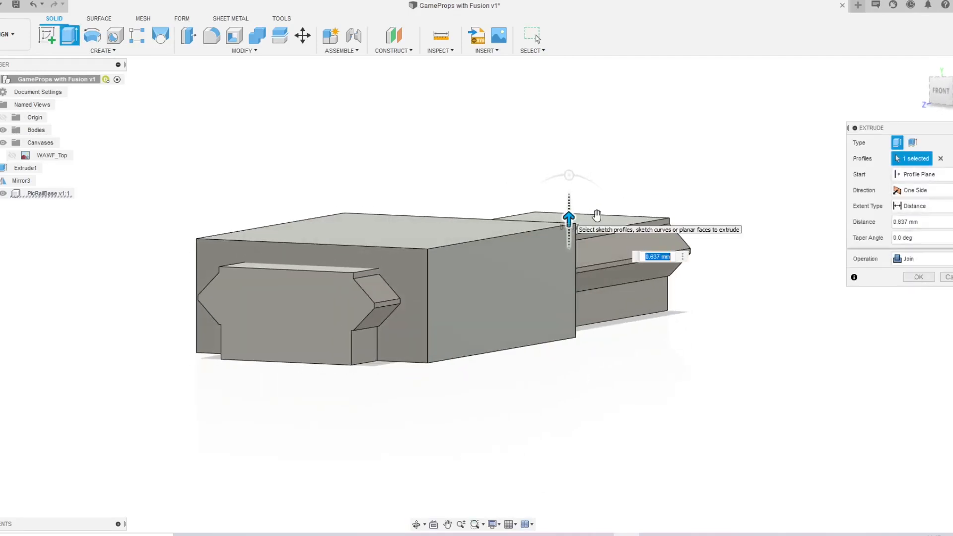
pyautogui.click(909, 260)
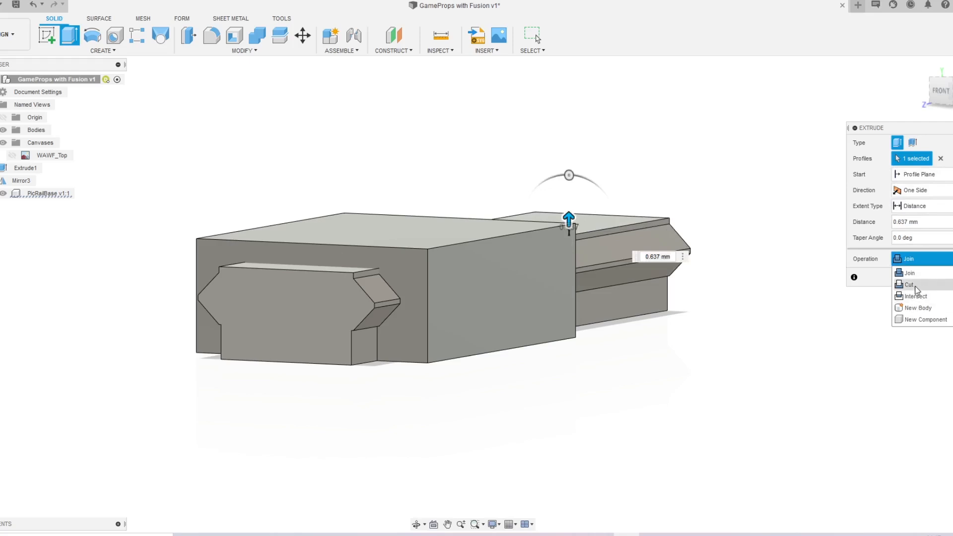
pyautogui.click(913, 285)
pyautogui.click(917, 293)
# Step: Raise the mount block's top face about 0.8 mm with Offset Face
pyautogui.keyDown('shift'); pyautogui.moveTo(675, 270); pyautogui.dragTo(681, 280, button='middle'); pyautogui.keyUp('shift')
pyautogui.moveTo(437, 263); pyautogui.dragTo(566, 301, button='middle')
pyautogui.keyDown('shift'); pyautogui.moveTo(566, 302); pyautogui.dragTo(588, 265, button='middle'); pyautogui.keyUp('shift')
pyautogui.keyDown('shift'); pyautogui.moveTo(712, 243); pyautogui.dragTo(608, 270, button='middle'); pyautogui.keyUp('shift')
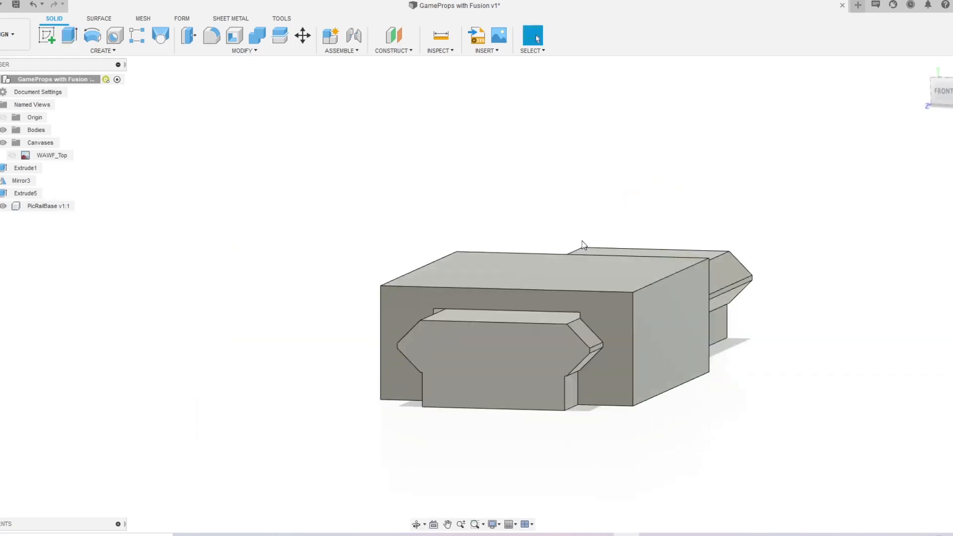
pyautogui.scroll(1, 584, 237)
pyautogui.press('q')
pyautogui.click(572, 274)
pyautogui.moveTo(573, 261); pyautogui.dragTo(577, 255)
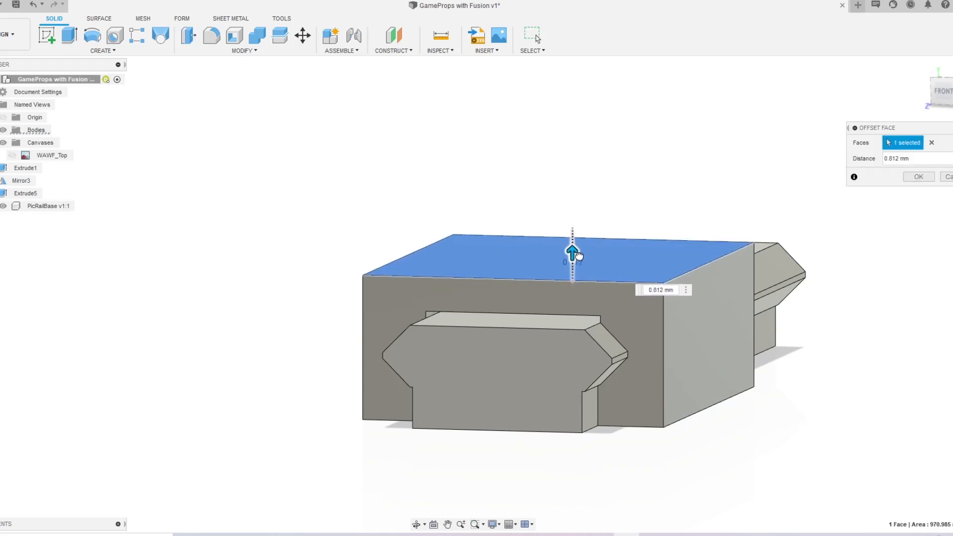
pyautogui.click(919, 177)
# Step: Sketch a center rectangle 7.5 mm wide and about 2.8 mm high on the block's front face, centred on its top edge's midpoint
pyautogui.keyDown('shift'); pyautogui.moveTo(814, 209); pyautogui.dragTo(624, 257, button='middle'); pyautogui.keyUp('shift')
pyautogui.scroll(1, 500, 285)
pyautogui.press('s')
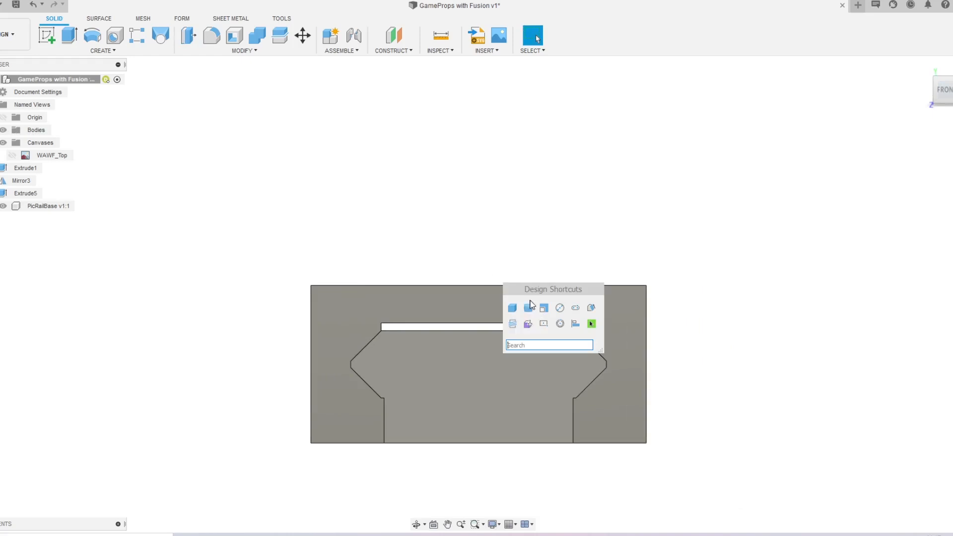
pyautogui.click(543, 325)
pyautogui.click(479, 286)
pyautogui.click(479, 286)
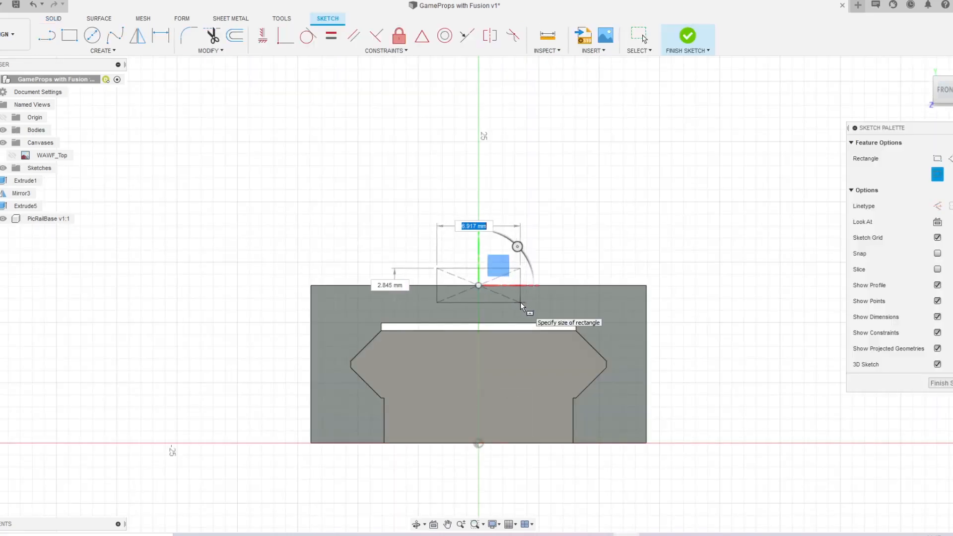
pyautogui.press('Tab')
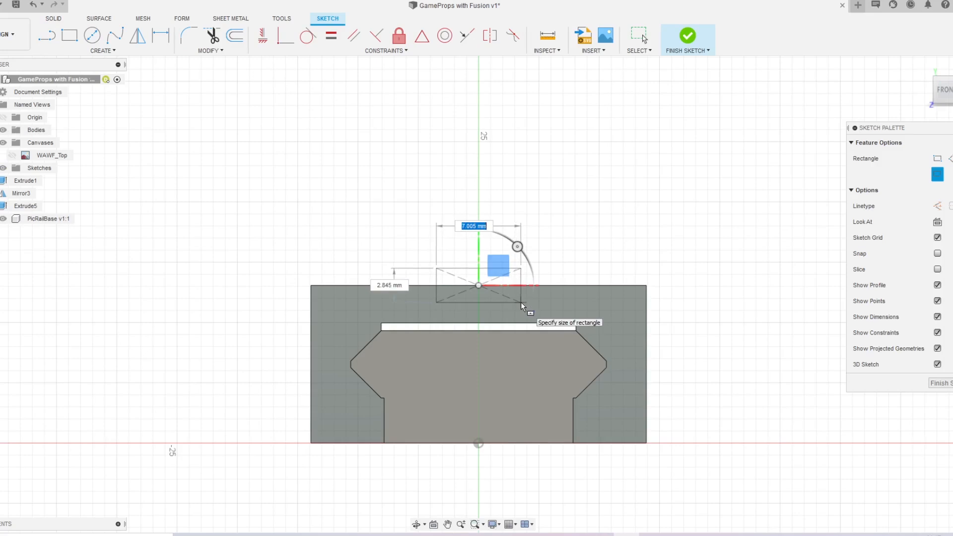
pyautogui.write('5')
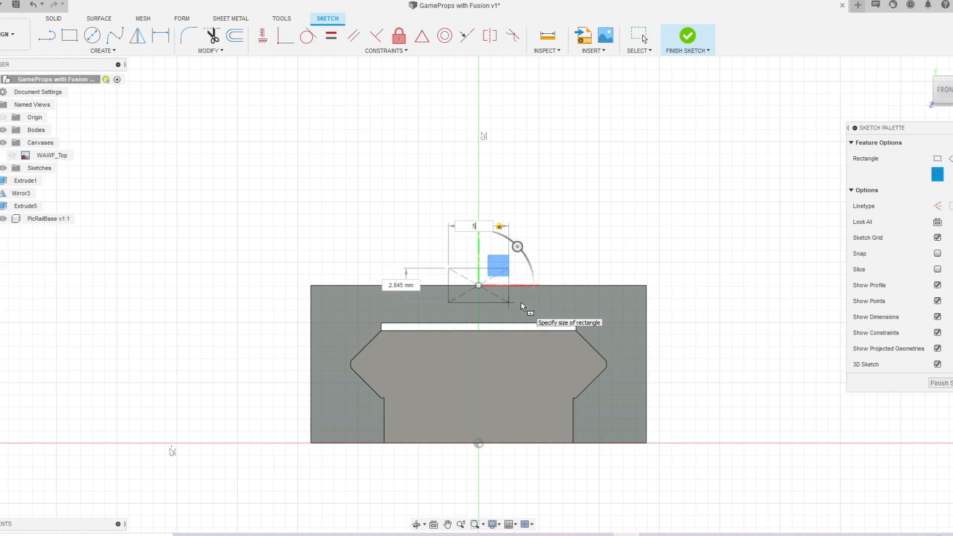
pyautogui.press('BackSpace')
pyautogui.write('7.5')
pyautogui.press('Return')
# Step: Extrude both halves of the rectangle about 40.5 mm through the mount block as a cut, forming a groove along its top
pyautogui.press('e')
pyautogui.click(473, 280)
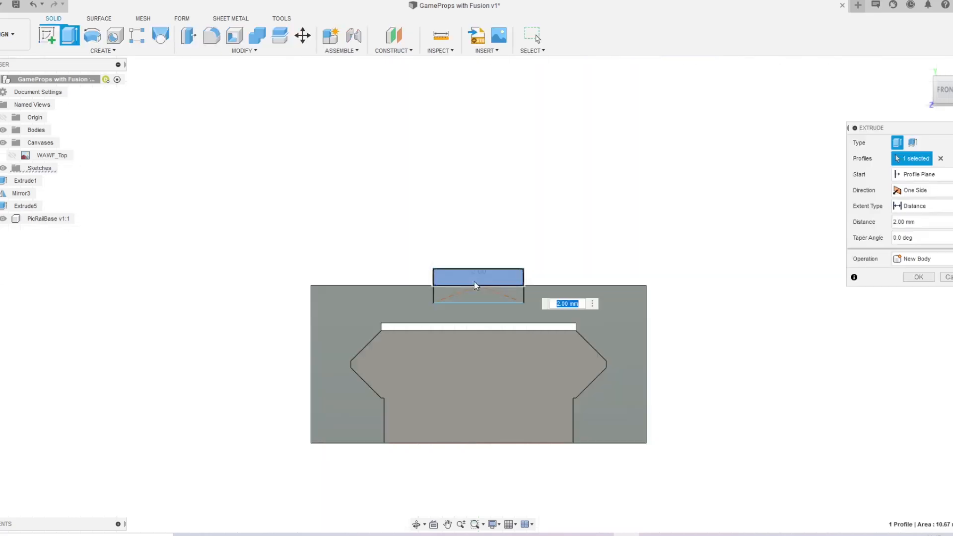
pyautogui.click(484, 296)
pyautogui.keyDown('shift'); pyautogui.moveTo(529, 257); pyautogui.dragTo(396, 341, button='middle'); pyautogui.keyUp('shift')
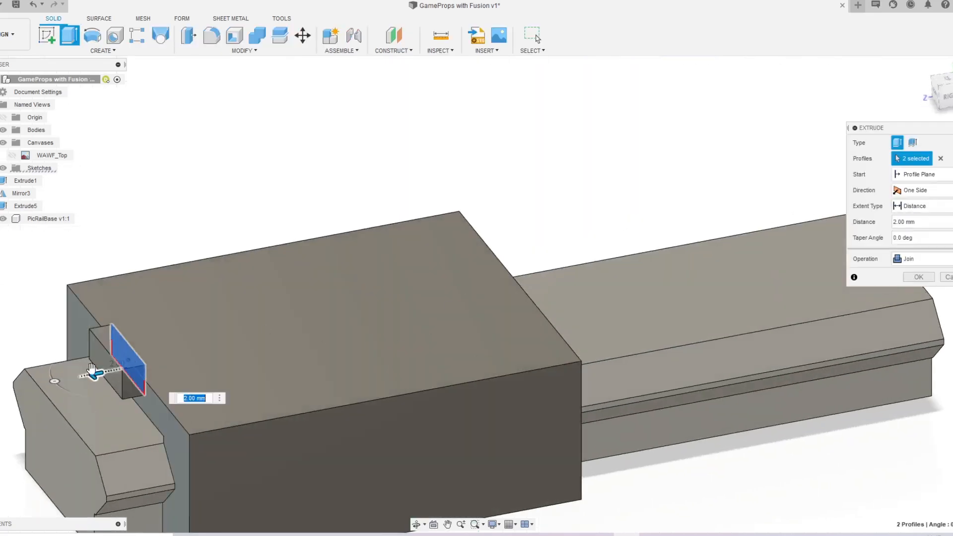
pyautogui.moveTo(92, 373); pyautogui.dragTo(594, 280)
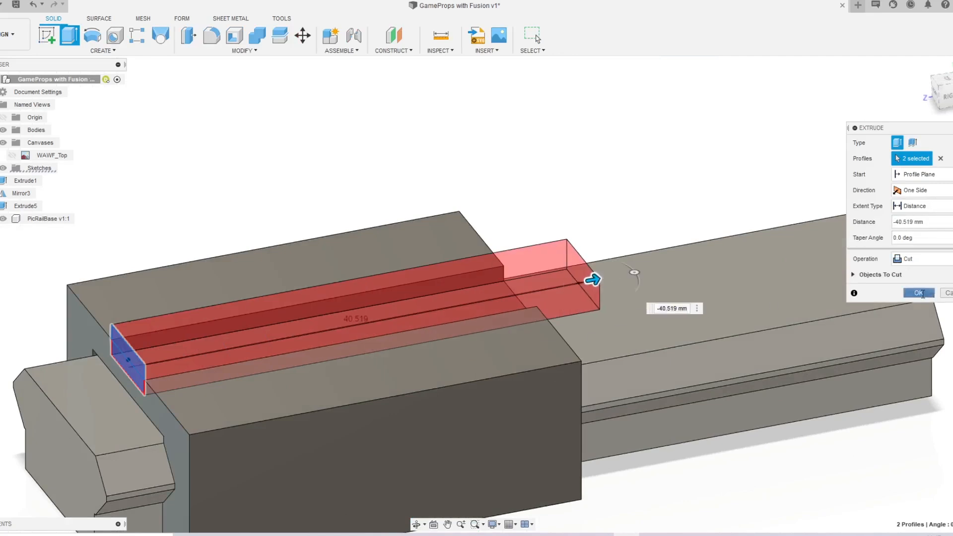
pyautogui.click(919, 293)
# Step: Offset both side walls of the top groove 1 mm inward to narrow it
pyautogui.keyDown('shift'); pyautogui.moveTo(551, 350); pyautogui.dragTo(472, 329, button='middle'); pyautogui.keyUp('shift')
pyautogui.scroll(3, 472, 329)
pyautogui.press('q')
pyautogui.click(390, 325)
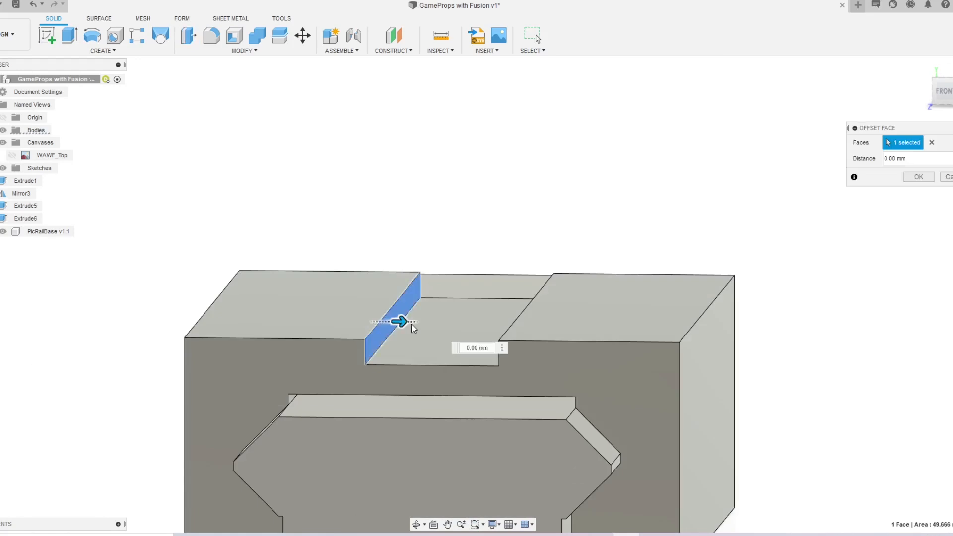
pyautogui.keyDown('shift'); pyautogui.moveTo(403, 322); pyautogui.dragTo(576, 323, button='middle'); pyautogui.keyUp('shift')
pyautogui.click(595, 322)
pyautogui.moveTo(597, 321); pyautogui.dragTo(587, 324)
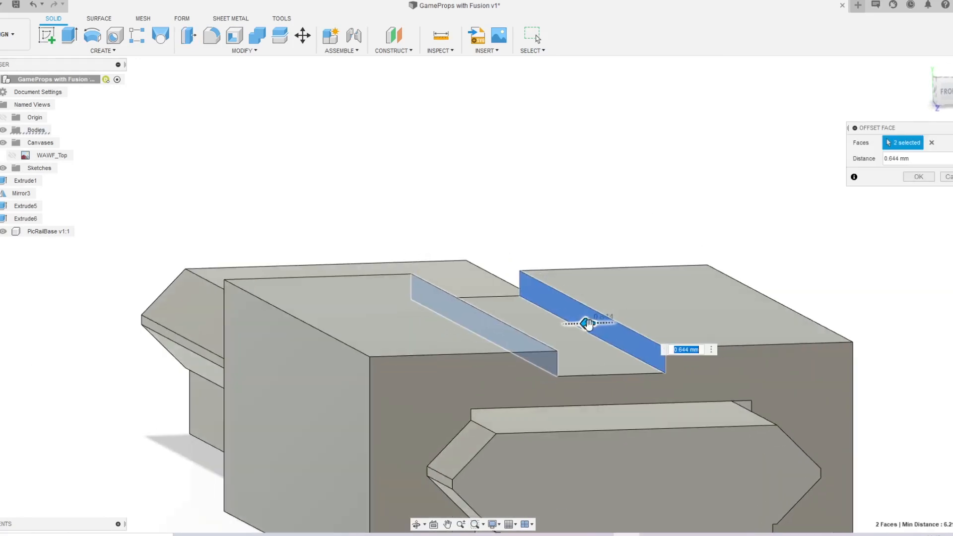
pyautogui.write('1')
pyautogui.press('Return')
# Step: Lower the block's two top faces beside the groove slightly with Offset Face to make the groove shallower
pyautogui.keyDown('shift'); pyautogui.moveTo(596, 323); pyautogui.dragTo(490, 320, button='middle'); pyautogui.keyUp('shift')
pyautogui.scroll(5, 490, 320)
pyautogui.keyDown('shift'); pyautogui.moveTo(347, 348); pyautogui.dragTo(381, 346, button='middle'); pyautogui.keyUp('shift')
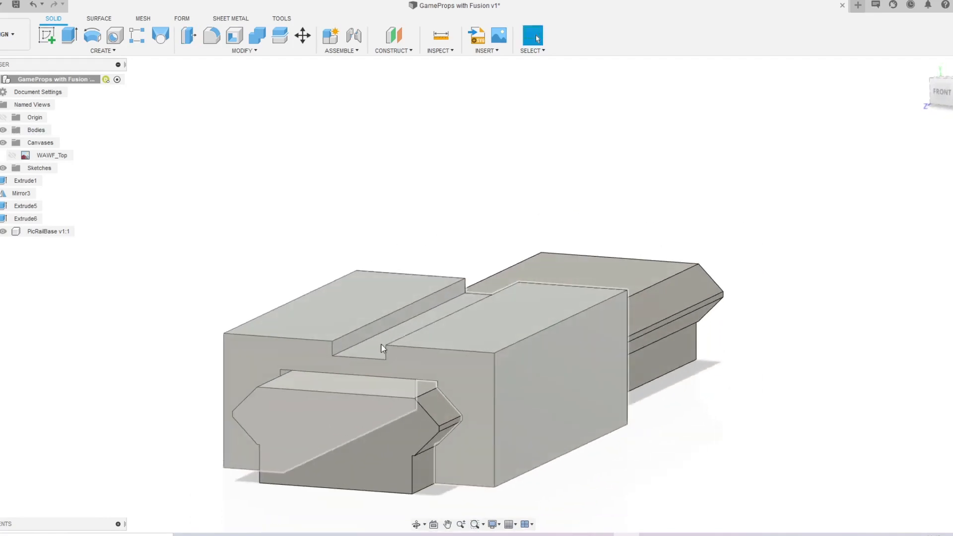
pyautogui.press('q')
pyautogui.click(353, 304)
pyautogui.click(481, 320)
pyautogui.moveTo(482, 318); pyautogui.dragTo(485, 325)
pyautogui.click(922, 177)
# Step: Fillet one outer top edge of the mount block with a radius of about 1.2 mm
pyautogui.keyDown('shift'); pyautogui.moveTo(380, 347); pyautogui.dragTo(459, 364, button='middle'); pyautogui.keyUp('shift')
pyautogui.press('f')
pyautogui.click(336, 340)
pyautogui.moveTo(330, 333); pyautogui.dragTo(336, 337)
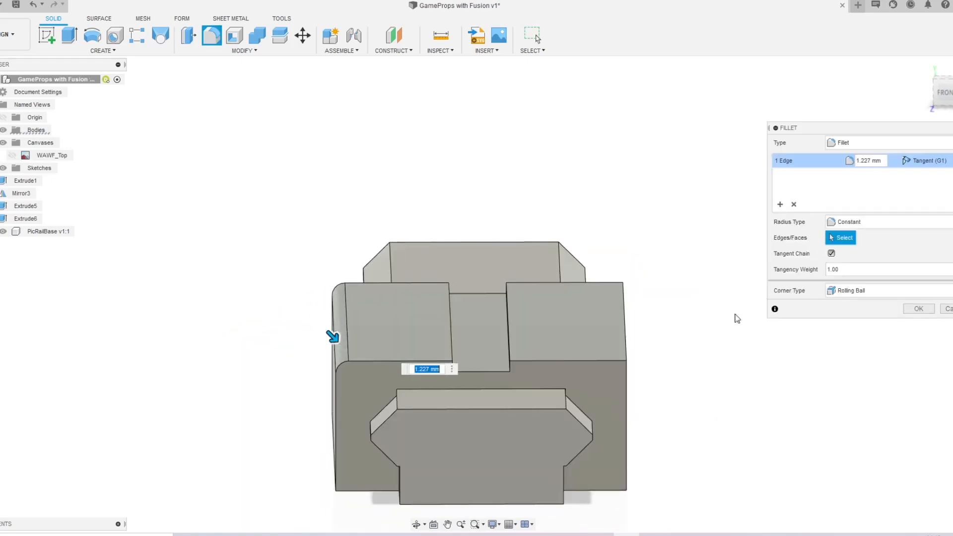
pyautogui.click(919, 309)
# Step: Offset the block's outer side face below the fillet inward, towards the rail
pyautogui.keyDown('shift'); pyautogui.moveTo(407, 347); pyautogui.dragTo(472, 377, button='middle'); pyautogui.keyUp('shift')
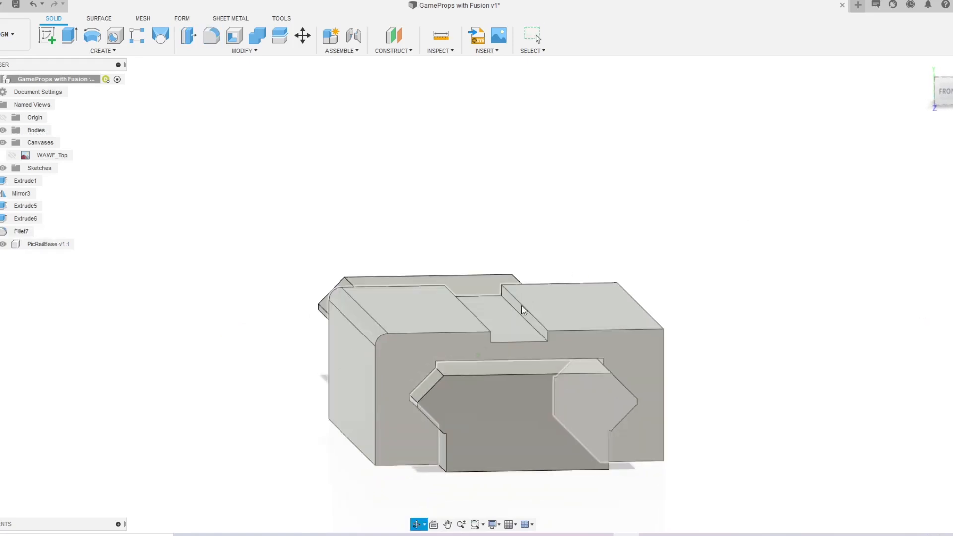
pyautogui.press('q')
pyautogui.click(343, 385)
pyautogui.moveTo(339, 384); pyautogui.dragTo(363, 384)
pyautogui.click(918, 178)
# Step: Offset both groove side walls about 2 mm outward to widen the groove
pyautogui.keyDown('shift'); pyautogui.moveTo(919, 179); pyautogui.dragTo(569, 140, button='middle'); pyautogui.keyUp('shift')
pyautogui.keyDown('shift'); pyautogui.moveTo(820, 345); pyautogui.dragTo(708, 269, button='middle'); pyautogui.keyUp('shift')
pyautogui.press('q')
pyautogui.click(451, 292)
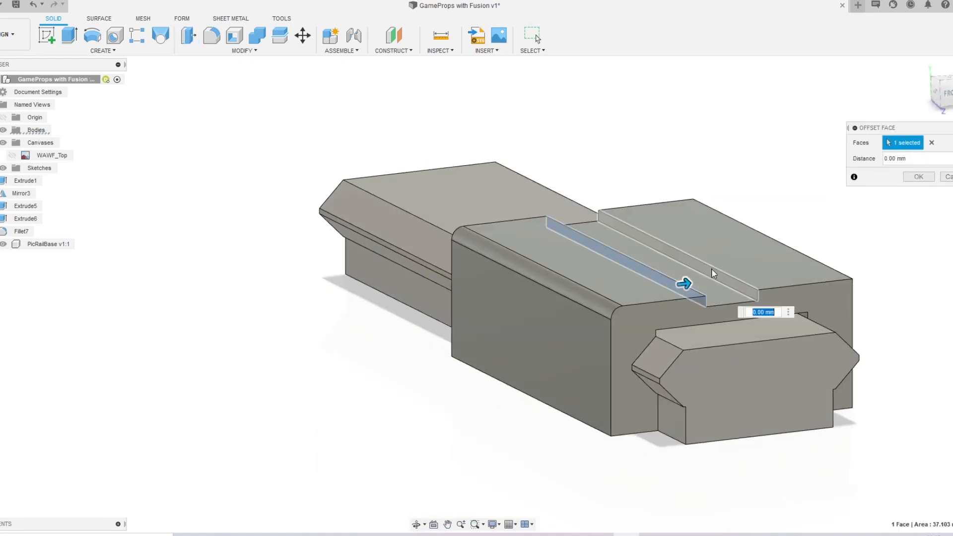
pyautogui.click(704, 271)
pyautogui.moveTo(704, 271); pyautogui.dragTo(724, 273)
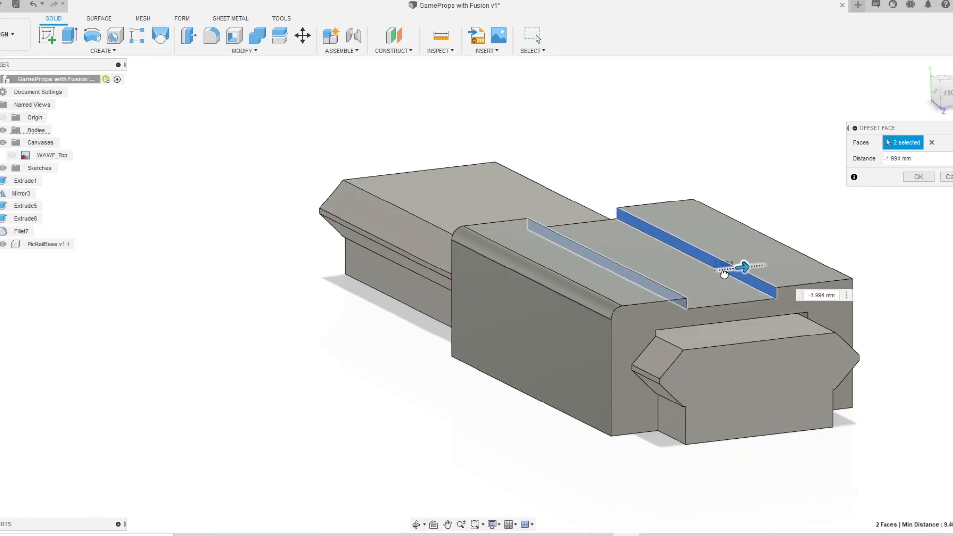
pyautogui.click(918, 177)
# Step: Split the mount block with the rail's upper angled side face on the unfilleted side and delete the lower corner piece
pyautogui.keyDown('shift'); pyautogui.moveTo(847, 208); pyautogui.dragTo(606, 360, button='middle'); pyautogui.keyUp('shift')
pyautogui.click(656, 449)
pyautogui.press('s')
pyautogui.click(938, 158)
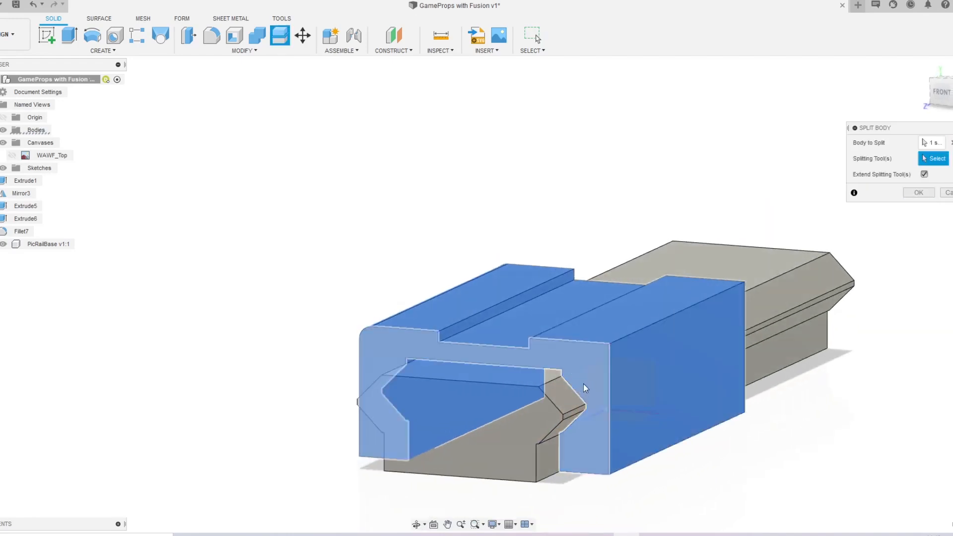
pyautogui.click(564, 397)
pyautogui.press('Return')
pyautogui.click(676, 409)
pyautogui.press('Delete')
# Step: Combine the two remaining mount block pieces into one body with the Join operation
pyautogui.click(491, 371)
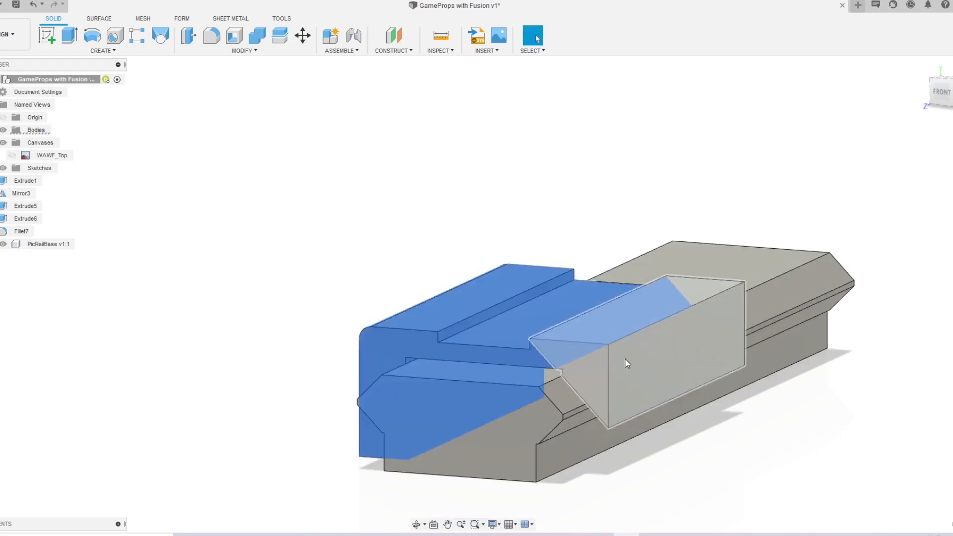
pyautogui.keyDown('ctrl'); pyautogui.click(641, 358); pyautogui.keyUp('ctrl')
pyautogui.click(925, 174)
pyautogui.click(919, 188)
pyautogui.click(918, 224)
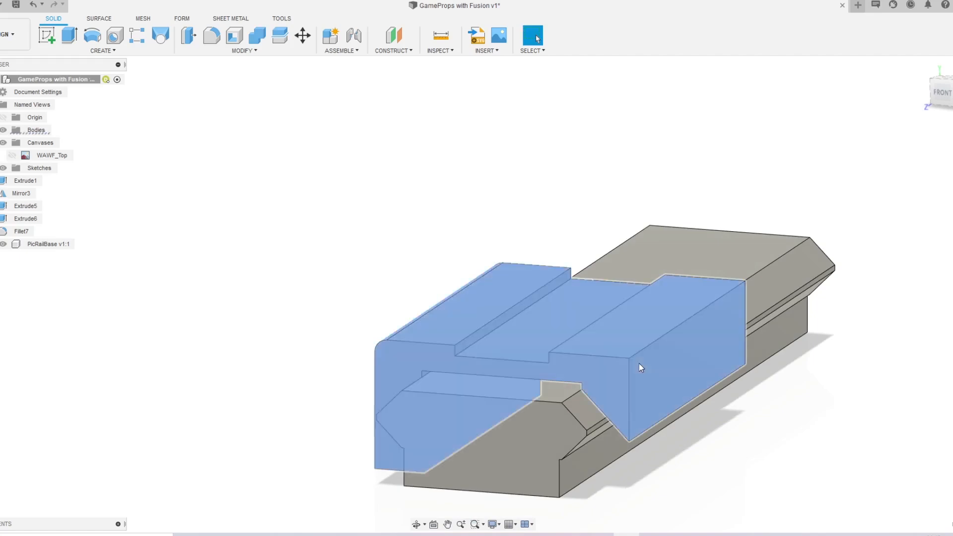
# Step: Offset both groove side walls about 0.57 mm inward to narrow the groove slightly
pyautogui.keyDown('shift'); pyautogui.moveTo(804, 382); pyautogui.dragTo(665, 437, button='middle'); pyautogui.keyUp('shift')
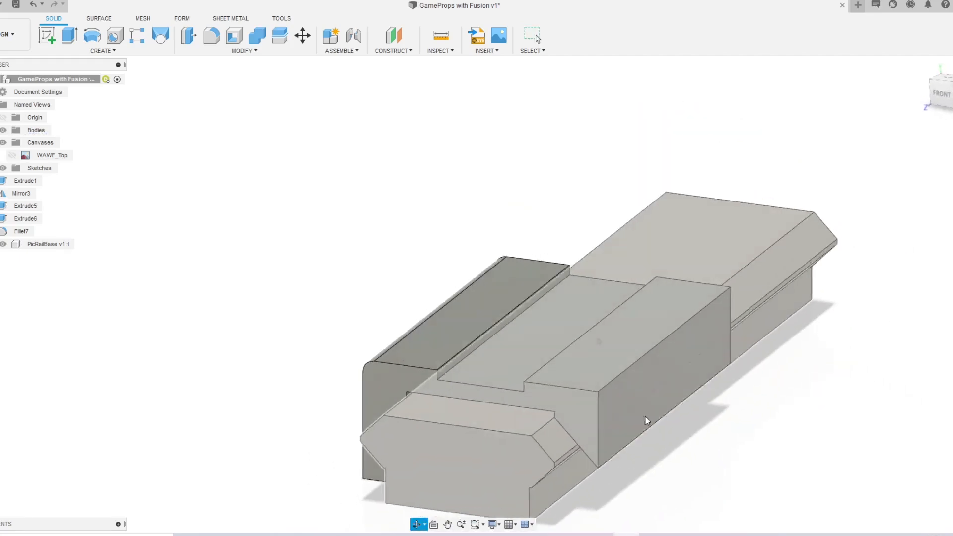
pyautogui.scroll(5, 516, 398)
pyautogui.press('q')
pyautogui.click(499, 368)
pyautogui.keyDown('shift'); pyautogui.moveTo(499, 367); pyautogui.dragTo(689, 379, button='middle'); pyautogui.keyUp('shift')
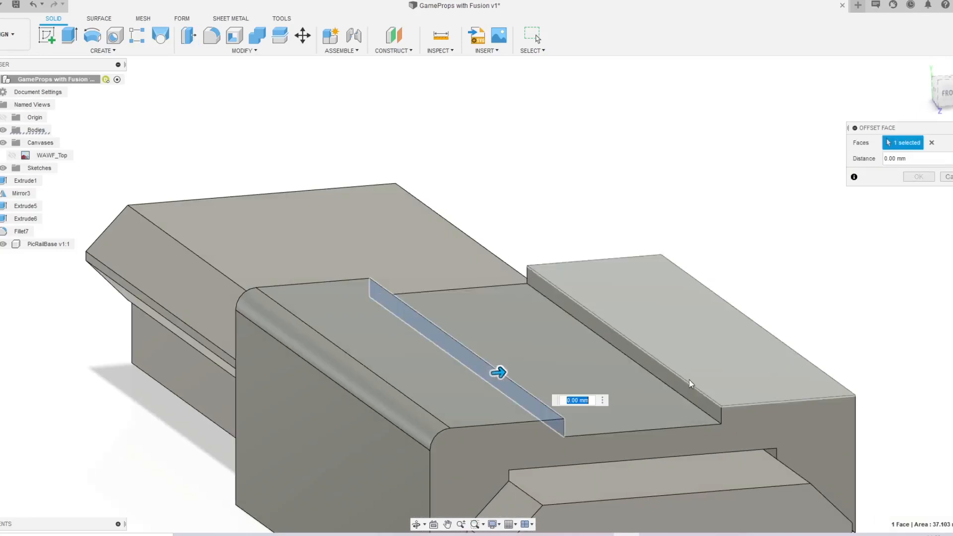
pyautogui.click(677, 388)
pyautogui.moveTo(664, 397); pyautogui.dragTo(666, 402)
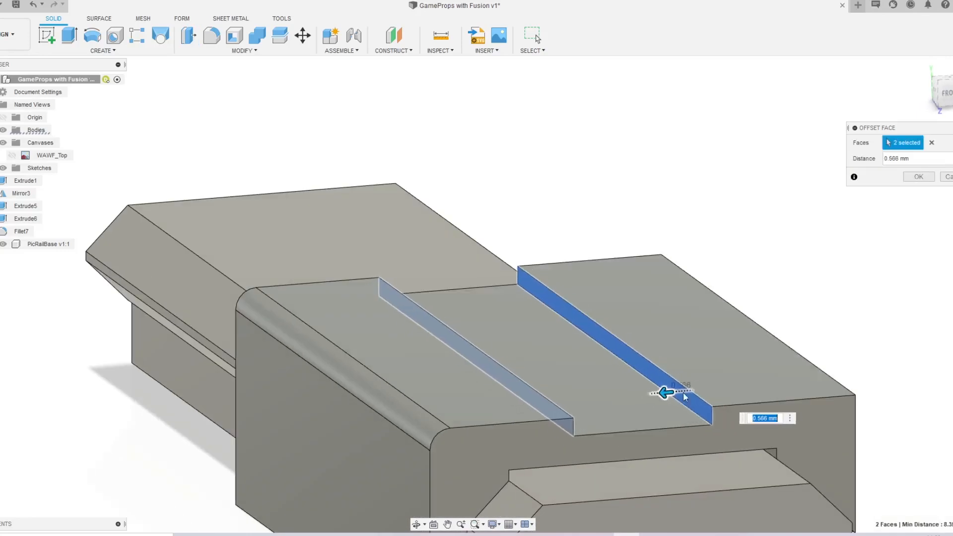
pyautogui.click(919, 177)
# Step: Show the WAWF_Top canvas and the hidden housing box, Body1, together with the mount block
pyautogui.keyDown('shift'); pyautogui.moveTo(889, 319); pyautogui.dragTo(689, 378, button='middle'); pyautogui.keyUp('shift')
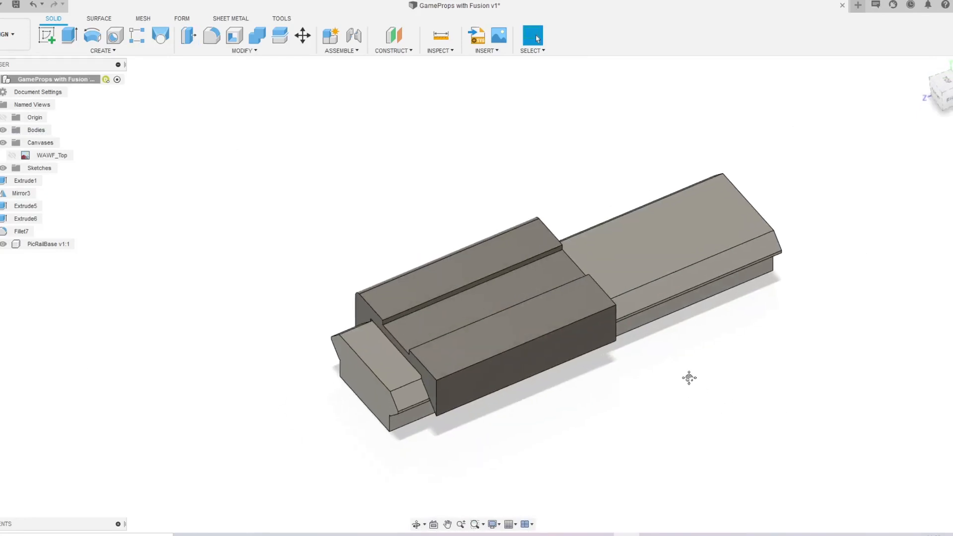
pyautogui.click(12, 154)
pyautogui.click(3, 117)
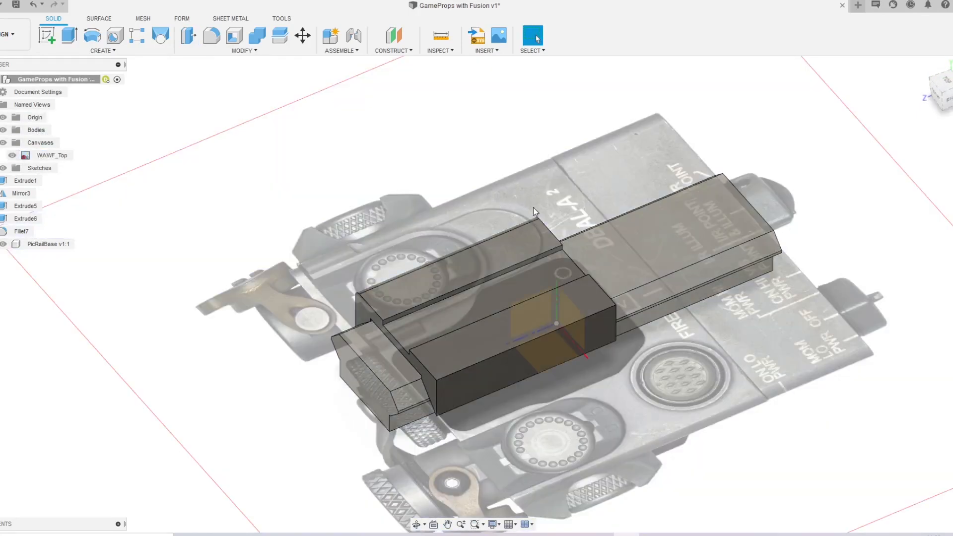
pyautogui.click(3, 130)
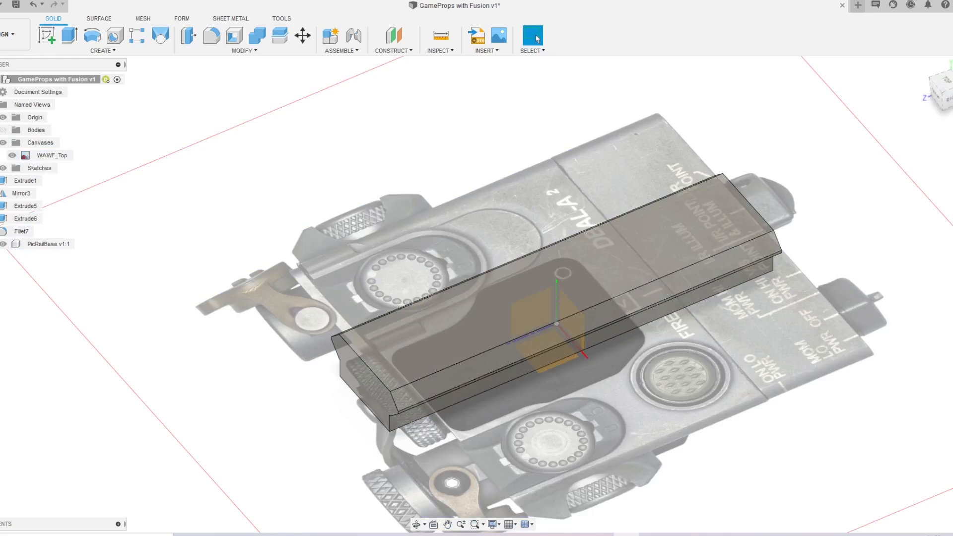
pyautogui.click(3, 130)
pyautogui.click(3, 117)
pyautogui.click(1, 130)
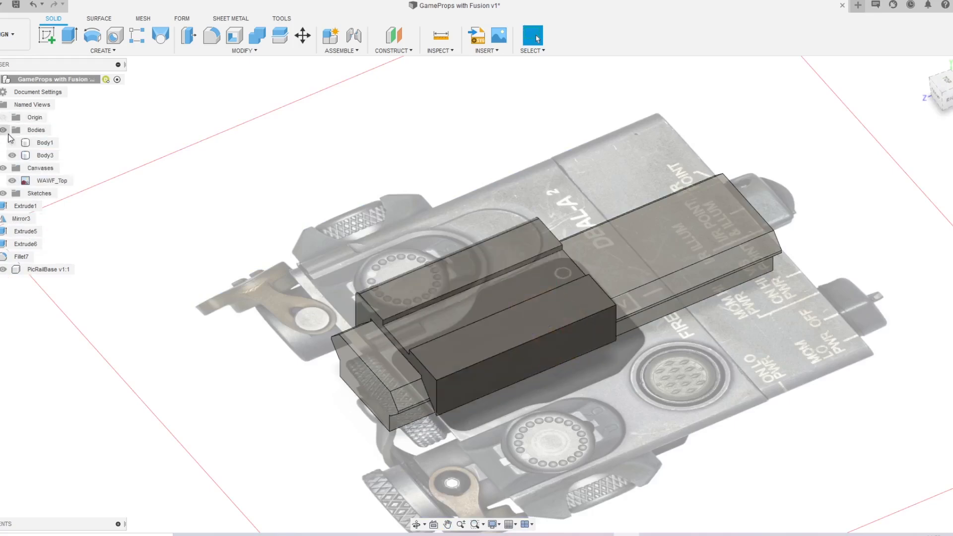
pyautogui.click(12, 143)
# Step: Try moving the housing box about 14.6 mm down towards the canvas, and undo the move
pyautogui.keyDown('shift'); pyautogui.moveTo(368, 130); pyautogui.dragTo(496, 298, button='middle'); pyautogui.keyUp('shift')
pyautogui.click(594, 294)
pyautogui.press('m')
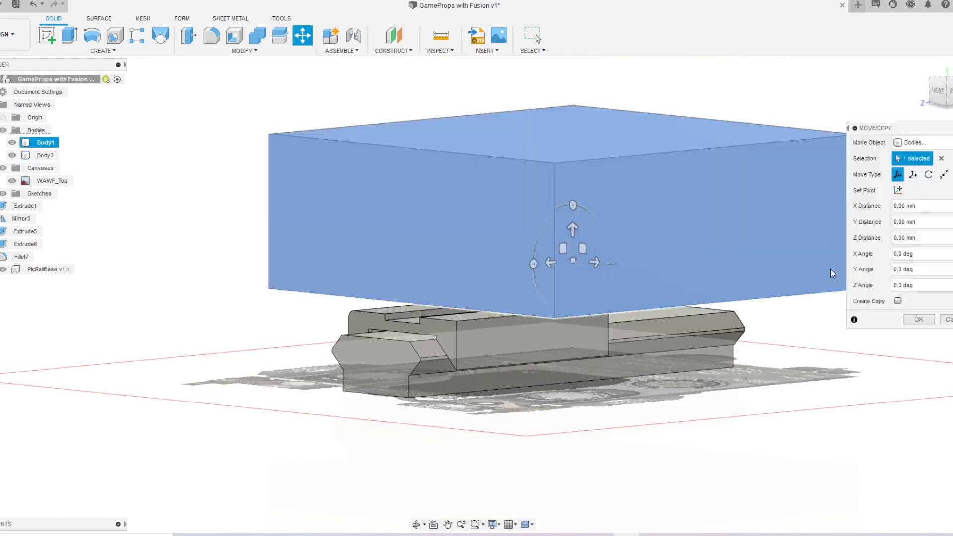
pyautogui.keyDown('shift'); pyautogui.moveTo(858, 244); pyautogui.dragTo(585, 308, button='middle'); pyautogui.keyUp('shift')
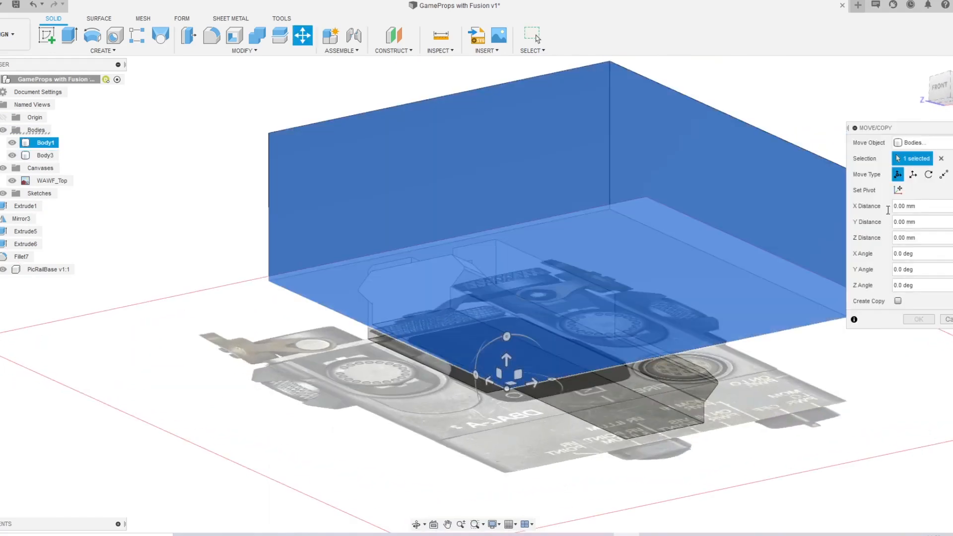
pyautogui.click(895, 193)
pyautogui.click(897, 191)
pyautogui.moveTo(655, 281); pyautogui.dragTo(656, 365)
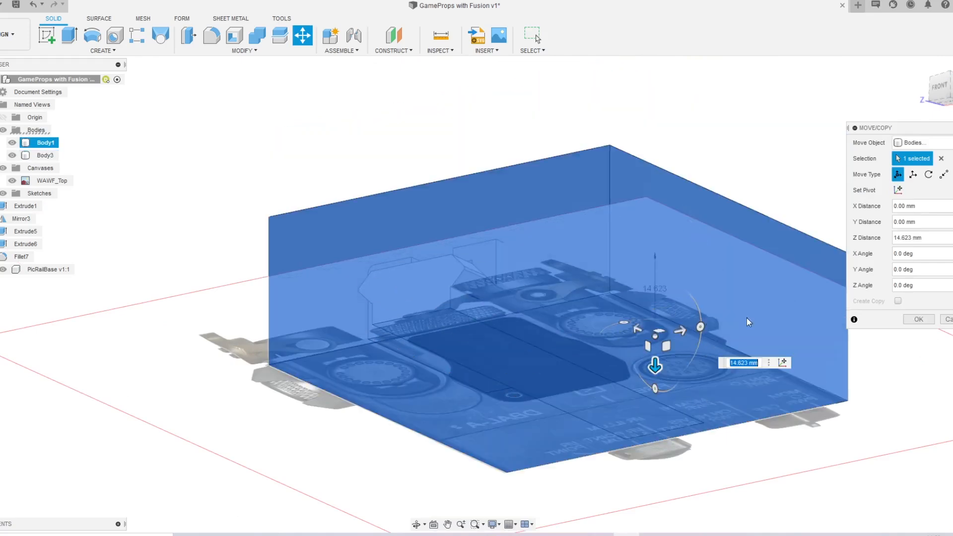
pyautogui.click(918, 319)
pyautogui.keyDown('shift'); pyautogui.moveTo(615, 226); pyautogui.dragTo(633, 258, button='middle'); pyautogui.keyUp('shift')
pyautogui.click(835, 392)
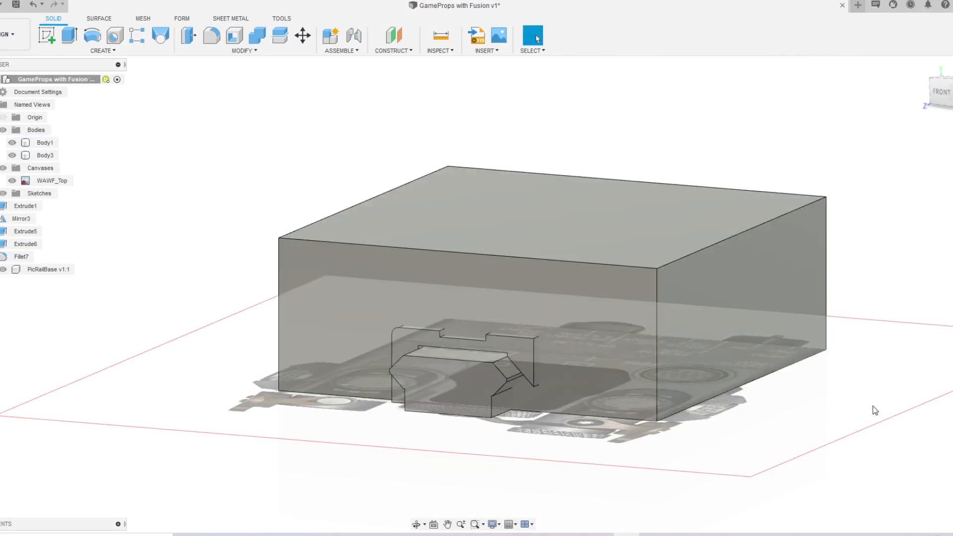
pyautogui.hotkey('ctrl', 'z')
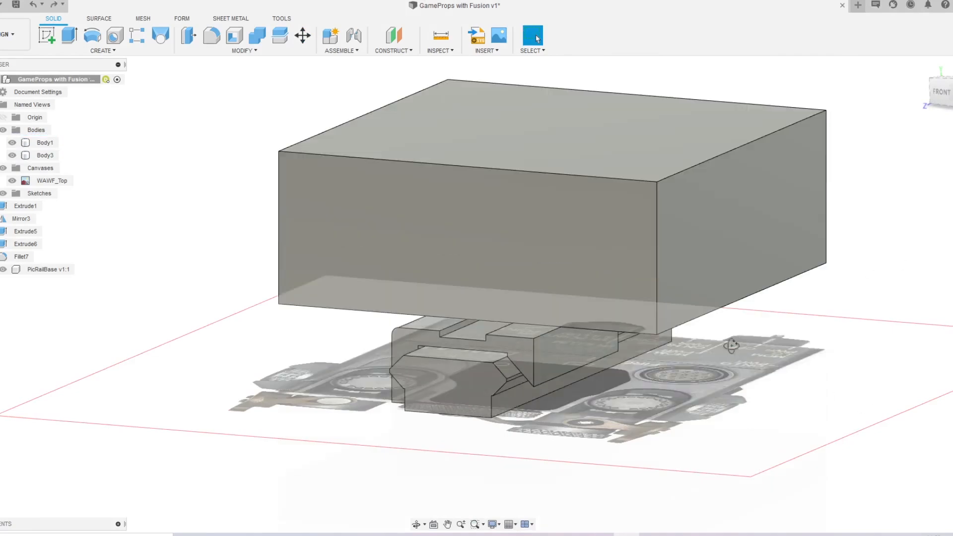
# Step: Offset the housing box's bottom face about 1.9 mm downward towards the mount block
pyautogui.keyDown('shift'); pyautogui.moveTo(731, 349); pyautogui.dragTo(714, 293, button='middle'); pyautogui.keyUp('shift')
pyautogui.press('q')
pyautogui.click(659, 268)
pyautogui.keyDown('shift'); pyautogui.moveTo(614, 239); pyautogui.dragTo(626, 263, button='middle'); pyautogui.keyUp('shift')
pyautogui.moveTo(667, 292); pyautogui.dragTo(668, 304)
pyautogui.keyDown('shift'); pyautogui.moveTo(595, 256); pyautogui.dragTo(586, 326, button='middle'); pyautogui.keyUp('shift')
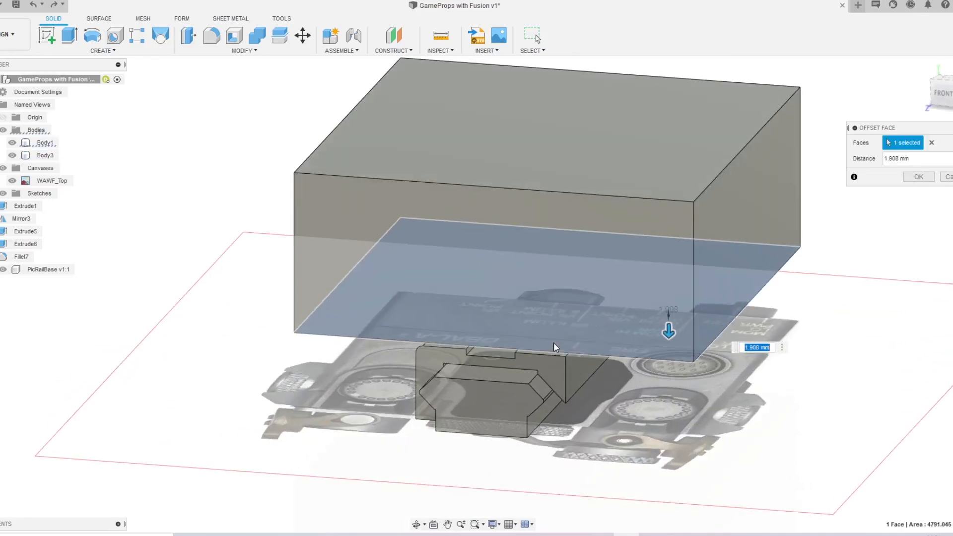
pyautogui.click(924, 179)
# Step: Start a cylinder on the canvas plane with a base about 13.75 mm in diameter, centred on the knob beside the I/R POINT & ILLUM label
pyautogui.keyDown('shift'); pyautogui.moveTo(777, 264); pyautogui.dragTo(662, 341, button='middle'); pyautogui.keyUp('shift')
pyautogui.keyDown('shift'); pyautogui.moveTo(847, 195); pyautogui.dragTo(934, 117, button='middle'); pyautogui.keyUp('shift')
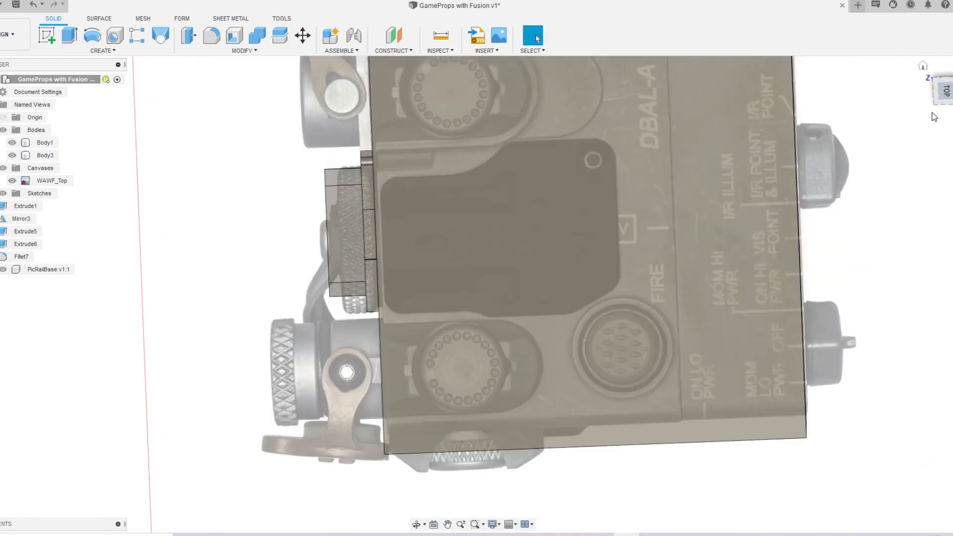
pyautogui.click(947, 92)
pyautogui.scroll(5, 506, 232)
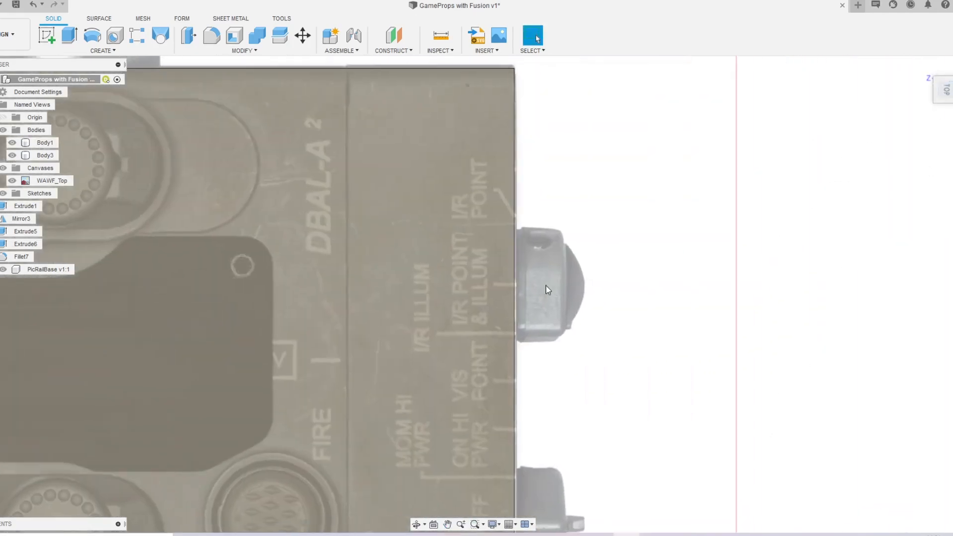
pyautogui.scroll(2, 544, 290)
pyautogui.press('s')
pyautogui.click(617, 310)
pyautogui.click(565, 279)
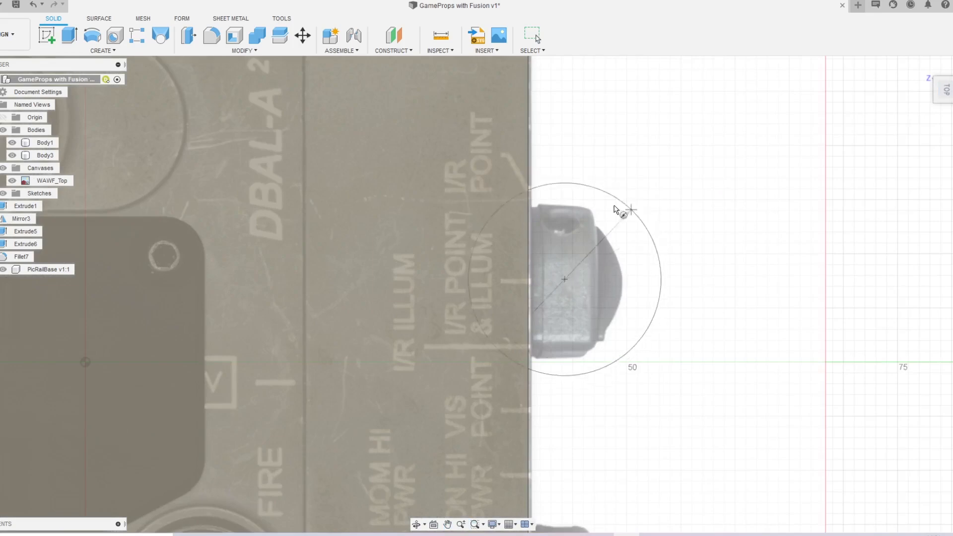
pyautogui.click(565, 205)
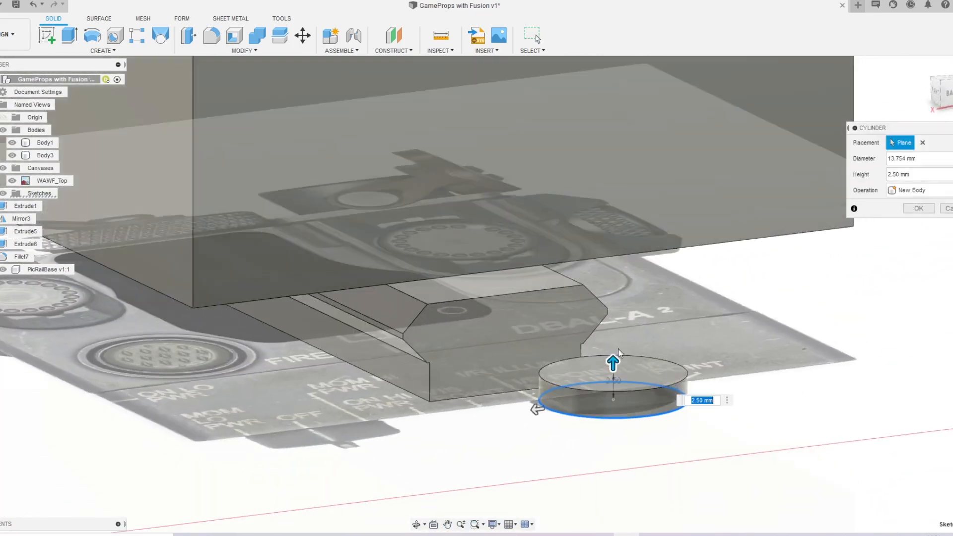
# Step: Make the knob cylinder about 6.8 mm high and create it as a new body
pyautogui.moveTo(612, 362); pyautogui.dragTo(613, 321)
pyautogui.click(918, 190)
pyautogui.click(914, 240)
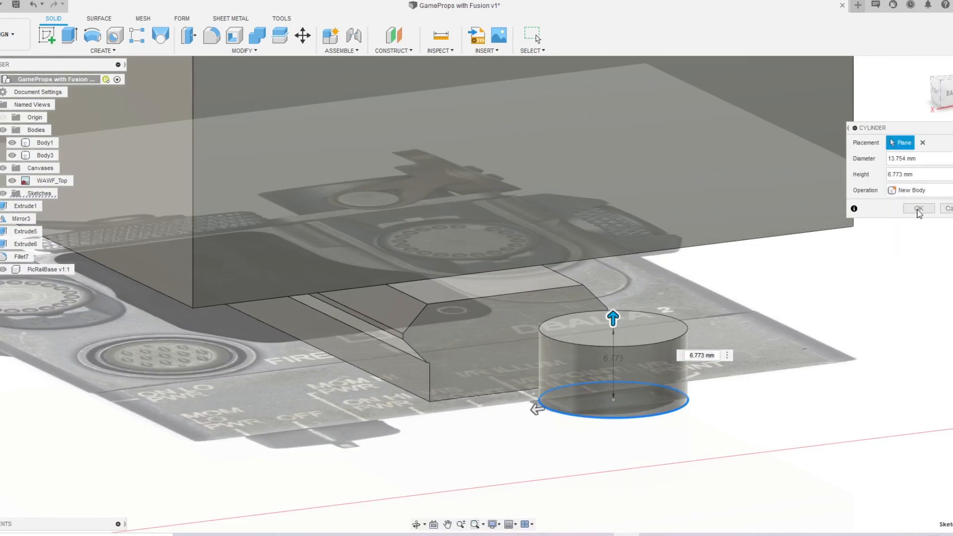
pyautogui.press('Return')
# Step: Move the knob cylinder upward and rotate it 90 degrees so it lies on its side facing the housing
pyautogui.click(634, 373)
pyautogui.press('m')
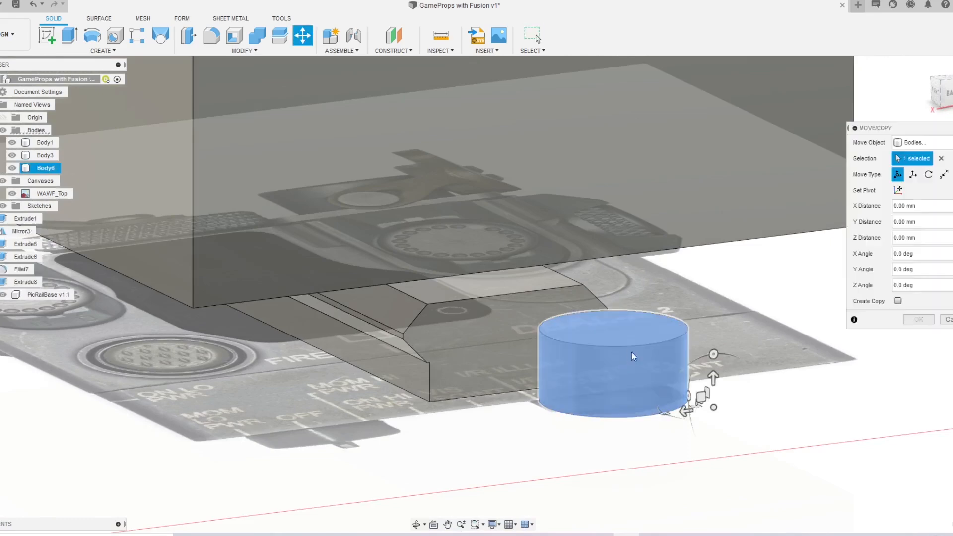
pyautogui.moveTo(714, 373); pyautogui.dragTo(742, 179)
pyautogui.moveTo(681, 127); pyautogui.dragTo(647, 349, button='middle')
pyautogui.moveTo(616, 297); pyautogui.dragTo(709, 264)
pyautogui.write('9')
pyautogui.press('Return')
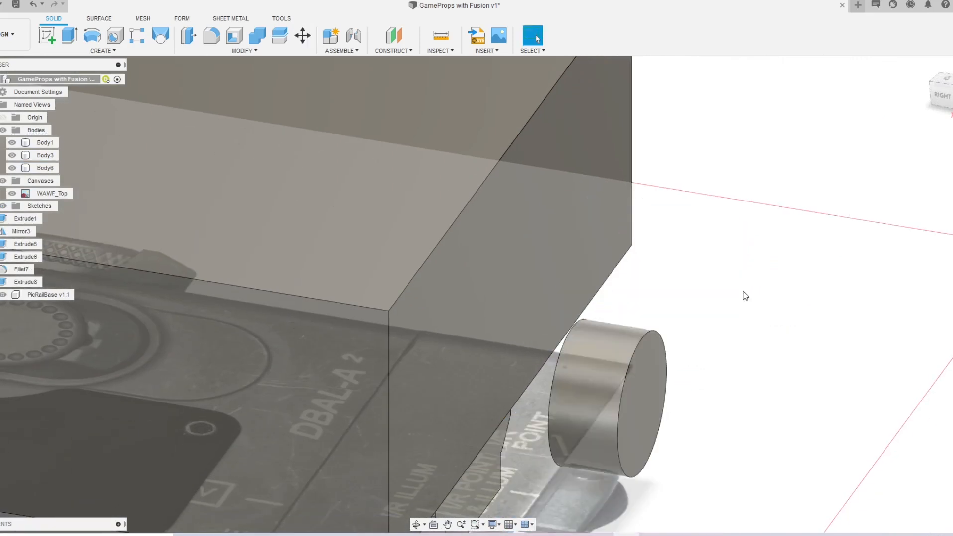
# Step: Raise the knob cylinder to slightly above mid-height of the housing's end face
pyautogui.click(624, 386)
pyautogui.press('m')
pyautogui.moveTo(668, 409); pyautogui.dragTo(626, 204)
pyautogui.keyDown('shift'); pyautogui.moveTo(728, 222); pyautogui.dragTo(576, 335, button='middle'); pyautogui.keyUp('shift')
pyautogui.click(946, 90)
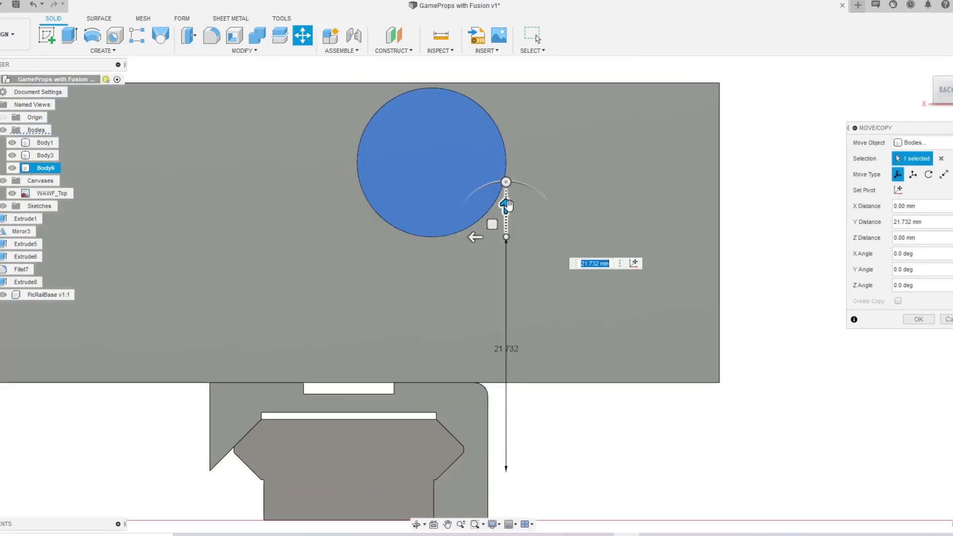
pyautogui.moveTo(507, 205); pyautogui.dragTo(517, 239)
pyautogui.click(918, 319)
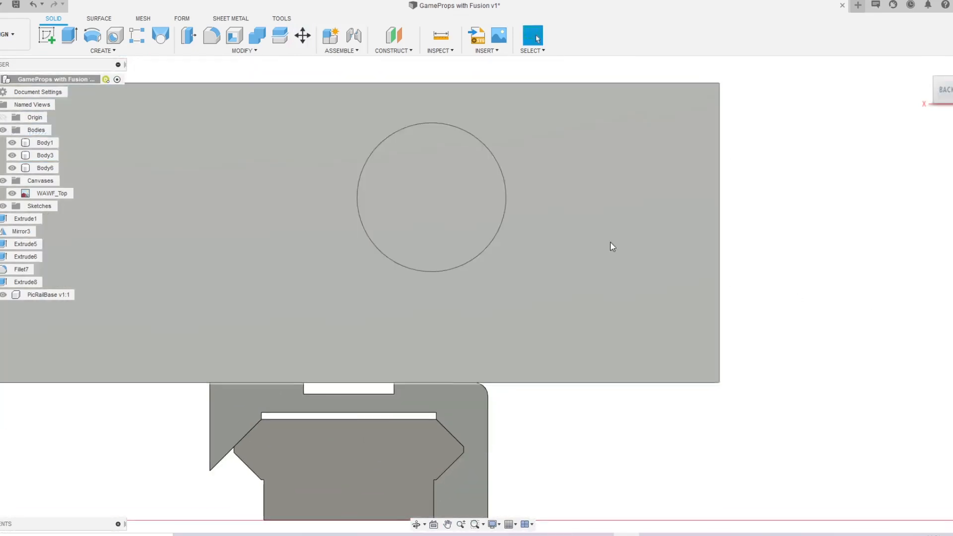
# Step: Copy the knob cylinder and shift the copy sideways over the second selector knob below the OFF label
pyautogui.keyDown('shift'); pyautogui.moveTo(634, 255); pyautogui.dragTo(704, 266, button='middle'); pyautogui.keyUp('shift')
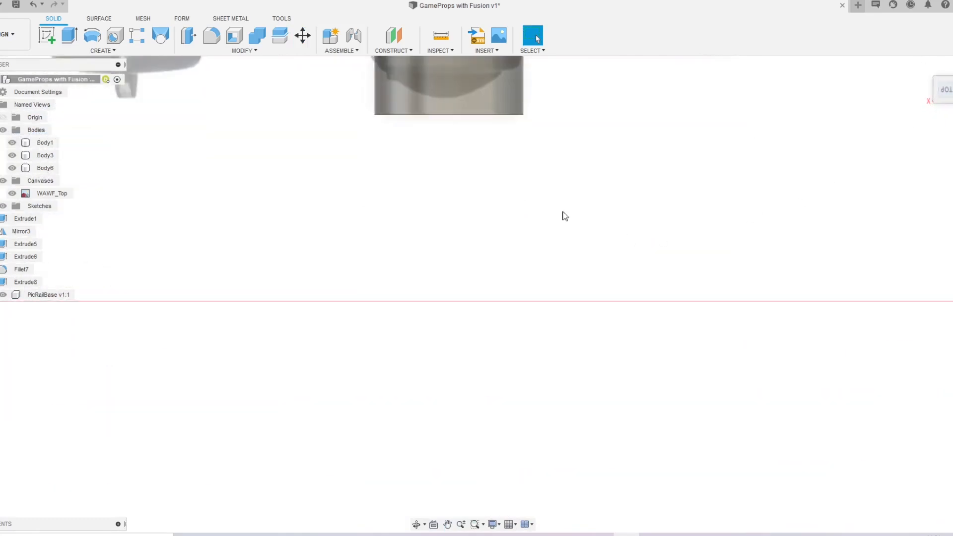
pyautogui.moveTo(561, 210); pyautogui.dragTo(655, 366, button='middle')
pyautogui.doubleClick(558, 238)
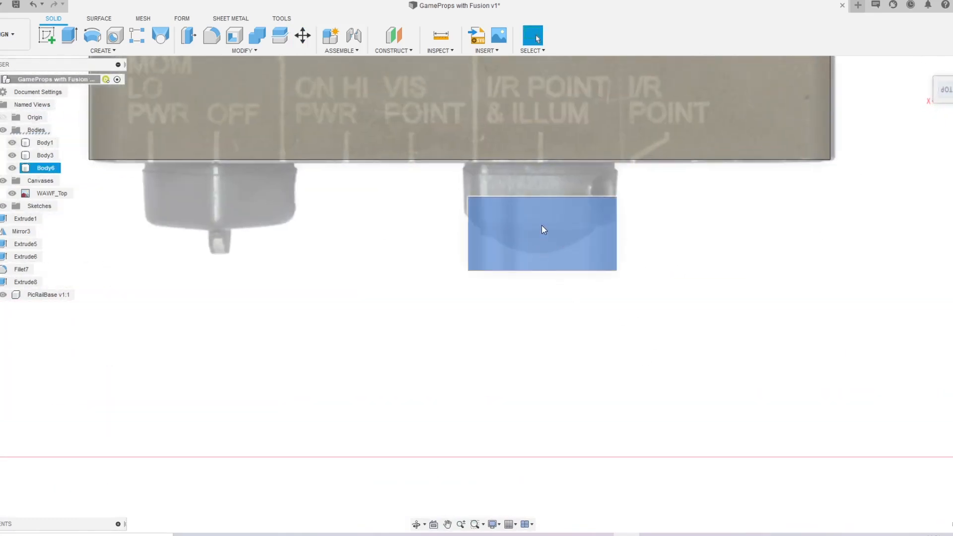
pyautogui.hotkey('ctrl', 'c')
pyautogui.hotkey('ctrl', 'v')
pyautogui.moveTo(584, 271); pyautogui.dragTo(260, 273)
pyautogui.click(915, 321)
# Step: Move both knob cylinders together about 3.4 mm towards the housing until they touch its end face
pyautogui.moveTo(725, 230); pyautogui.dragTo(137, 368)
pyautogui.moveTo(320, 243); pyautogui.dragTo(314, 309, button='middle')
pyautogui.press('m')
pyautogui.moveTo(611, 305); pyautogui.dragTo(615, 266)
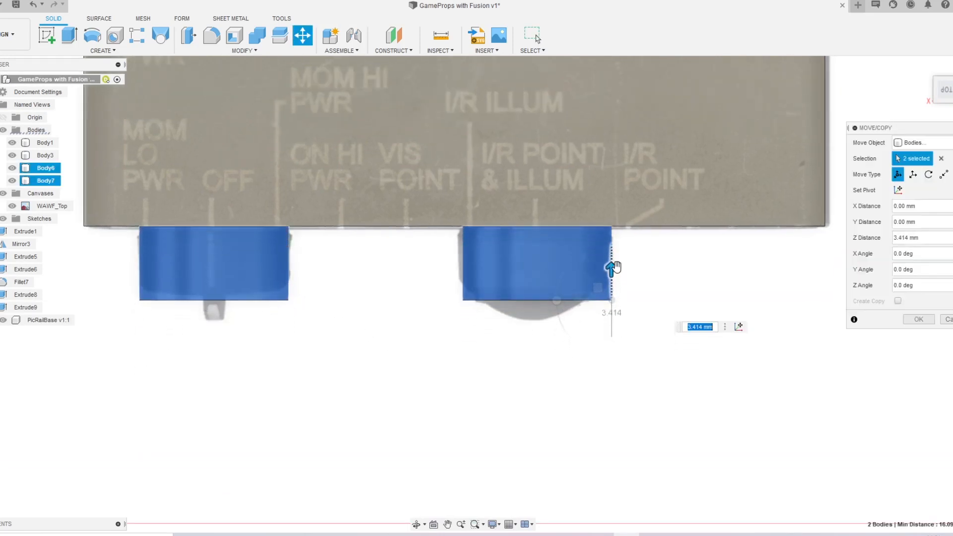
pyautogui.click(917, 319)
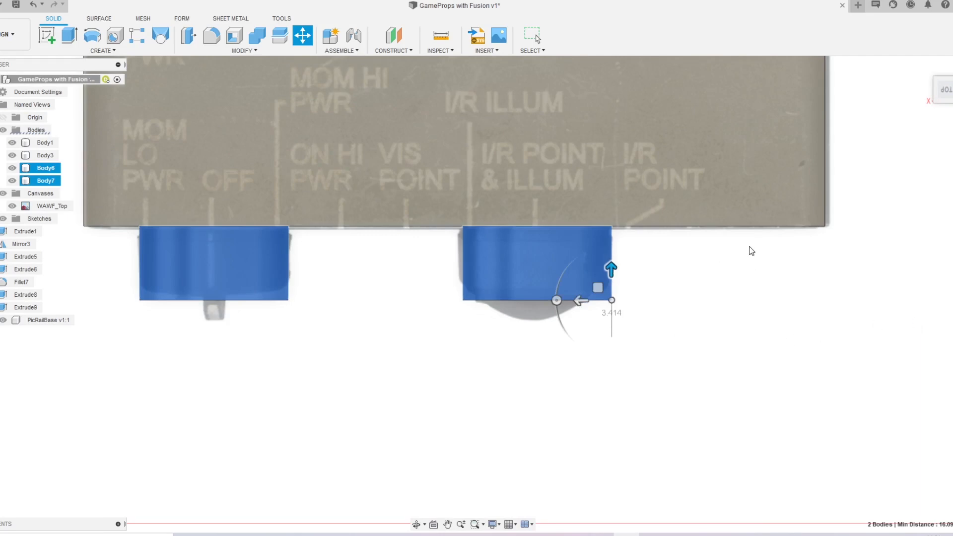
# Step: Start a cylinder on the housing's top face with a base about 17 mm in diameter, centred on the round FIRE button
pyautogui.scroll(-4, 749, 246)
pyautogui.moveTo(597, 127); pyautogui.dragTo(601, 348, button='middle')
pyautogui.scroll(5, 427, 341)
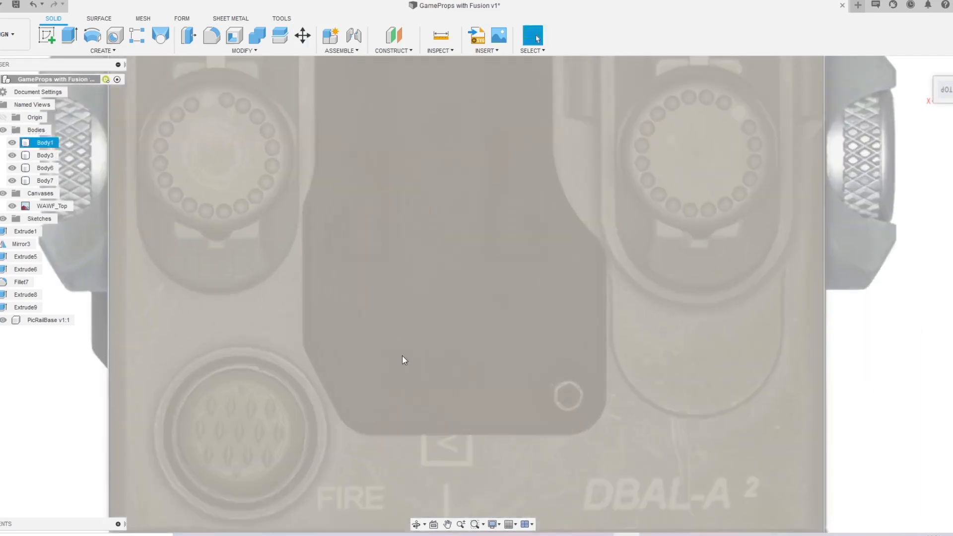
pyautogui.moveTo(508, 218); pyautogui.dragTo(488, 198, button='middle')
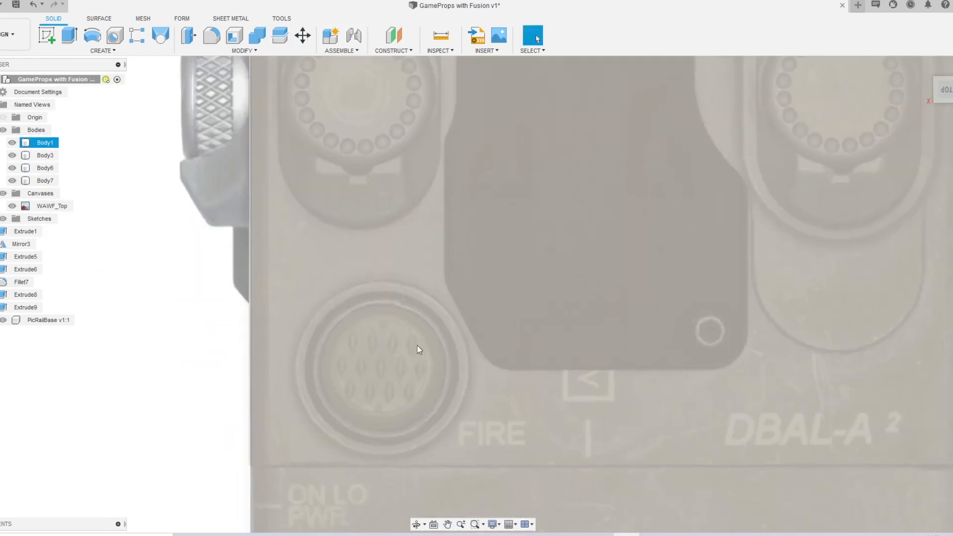
pyautogui.press('s')
pyautogui.click(441, 363)
pyautogui.click(381, 369)
pyautogui.click(442, 304)
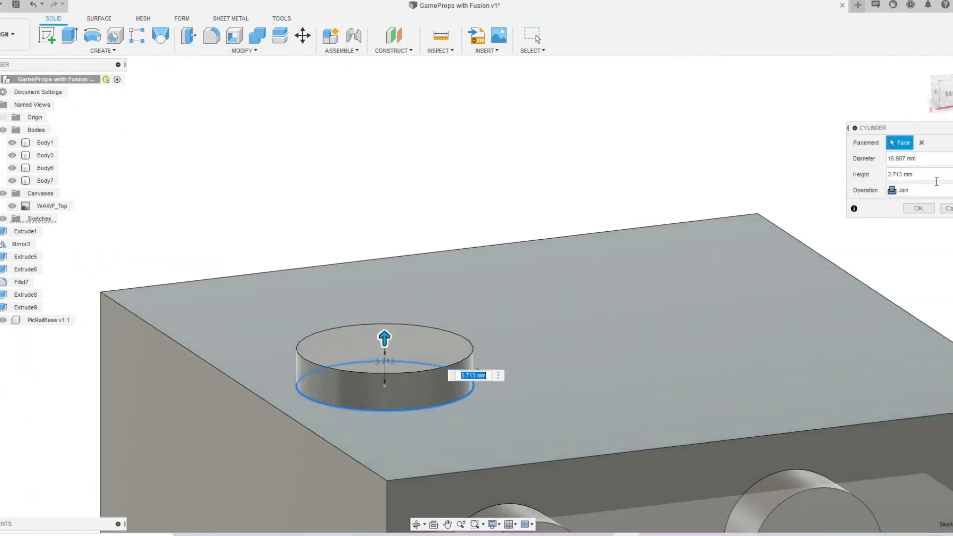
# Step: Create the FIRE button cylinder as a new body about 3.7 mm high
pyautogui.click(936, 190)
pyautogui.click(927, 239)
pyautogui.click(921, 209)
# Step: Offset the matching end faces of the mount block and the rail base about 15 mm inward to shorten both
pyautogui.scroll(-4, 670, 273)
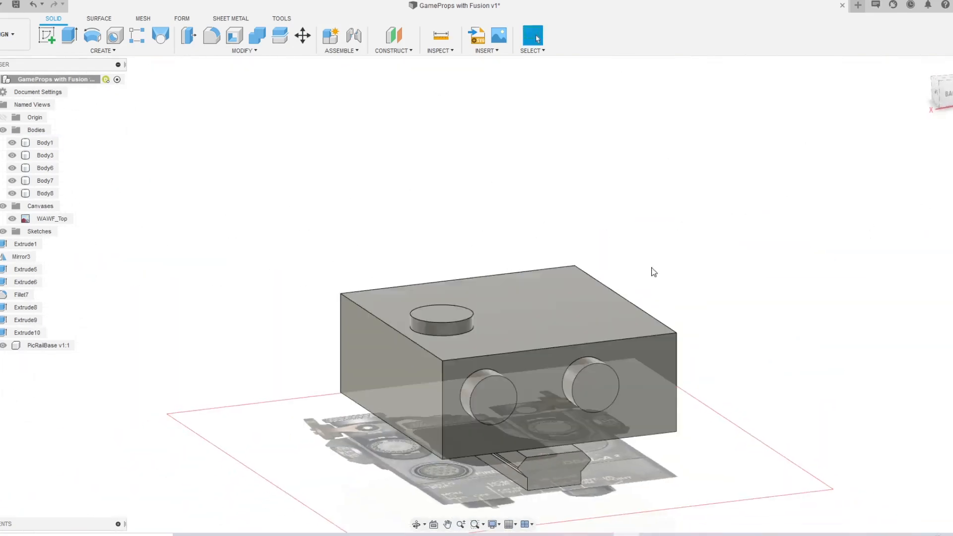
pyautogui.keyDown('shift'); pyautogui.moveTo(668, 270); pyautogui.dragTo(697, 290, button='middle'); pyautogui.keyUp('shift')
pyautogui.click(945, 85)
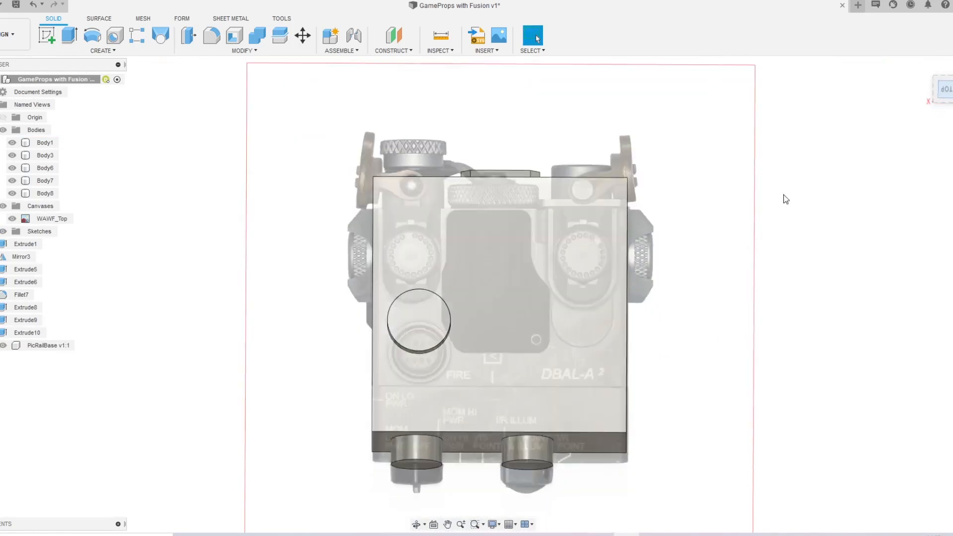
pyautogui.scroll(5, 512, 262)
pyautogui.moveTo(480, 193); pyautogui.dragTo(499, 291, button='middle')
pyautogui.scroll(-2, 546, 208)
pyautogui.keyDown('shift'); pyautogui.moveTo(557, 196); pyautogui.dragTo(477, 298, button='middle'); pyautogui.keyUp('shift')
pyautogui.press('q')
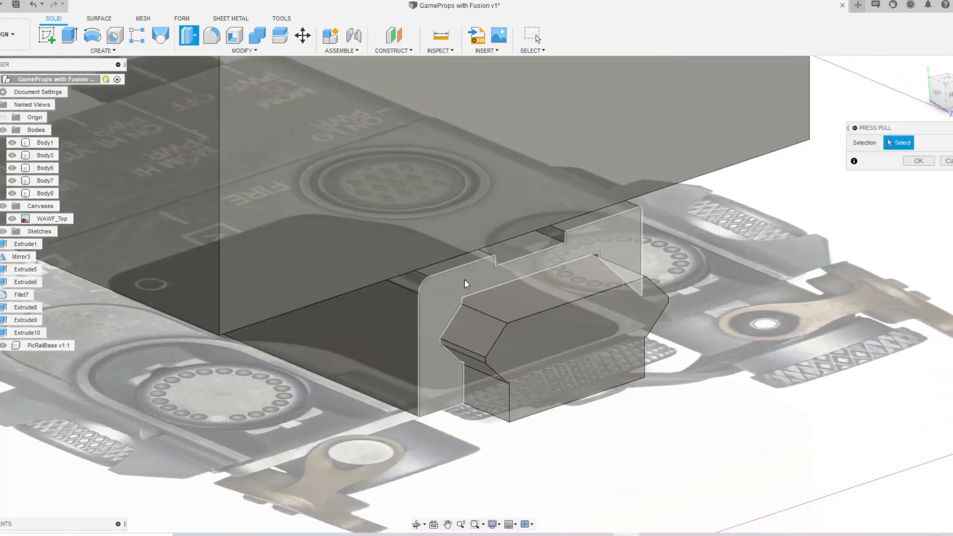
pyautogui.click(463, 279)
pyautogui.click(565, 338)
pyautogui.moveTo(555, 333); pyautogui.dragTo(436, 305)
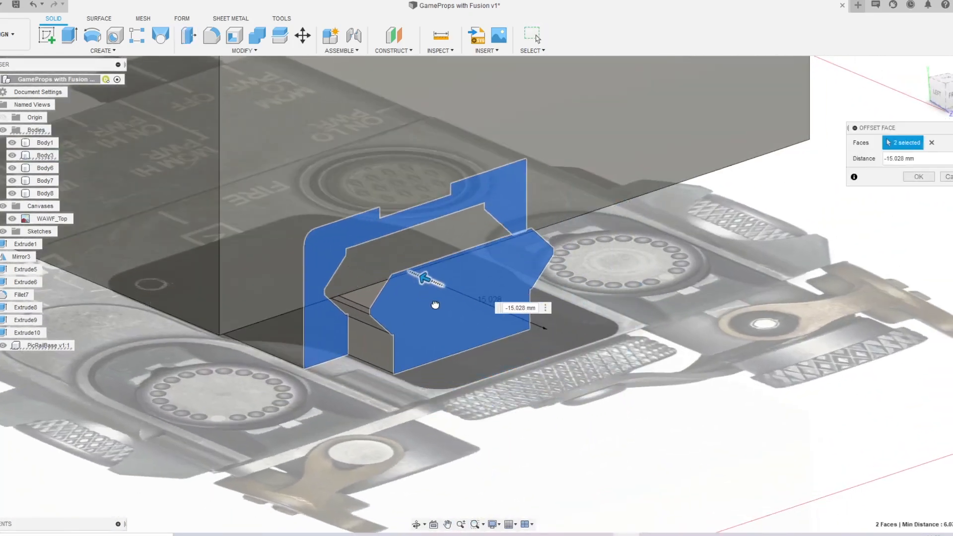
pyautogui.click(918, 176)
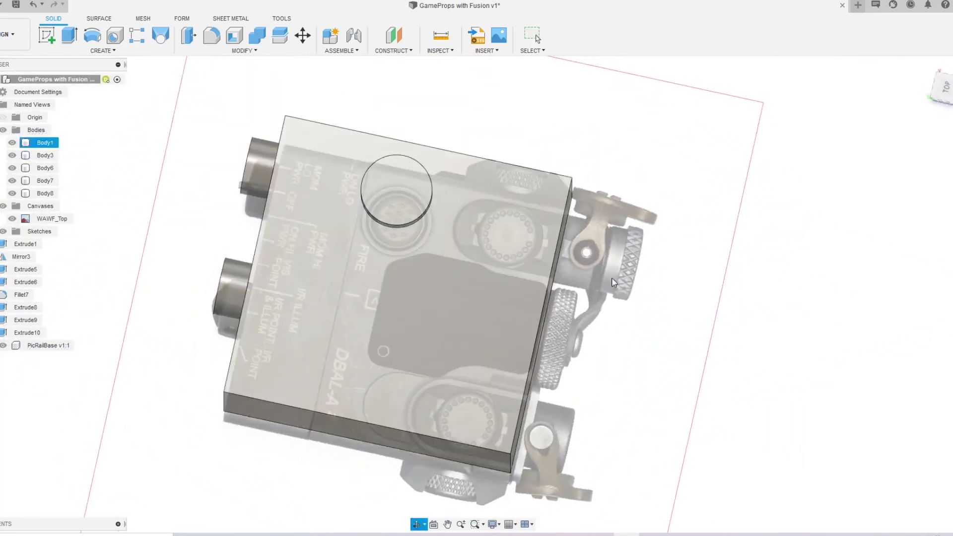
# Step: Create a thin box as a new body at the housing end opposite the knobs, about 24.2 mm long, 1.8 mm thick and 40.4 mm high
pyautogui.click(946, 90)
pyautogui.scroll(10, 534, 245)
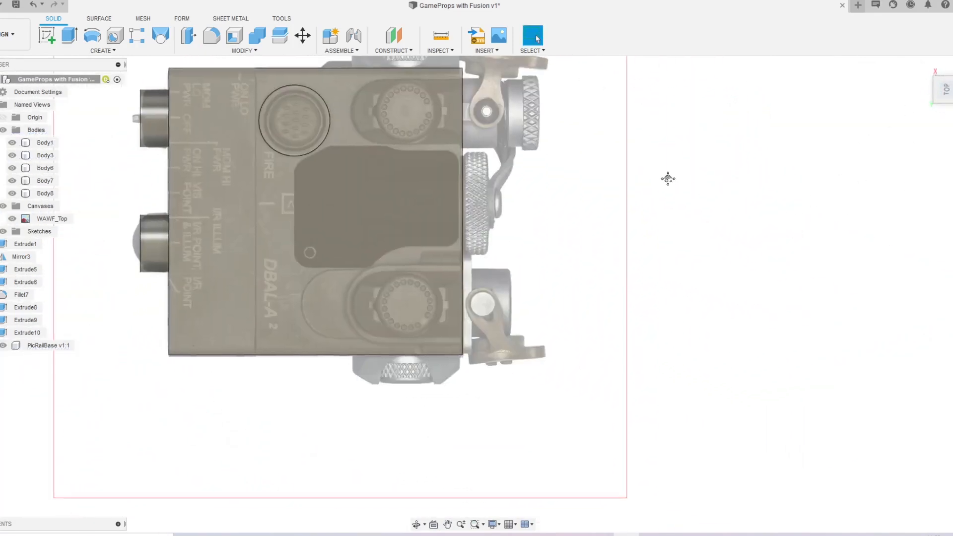
pyautogui.press('s')
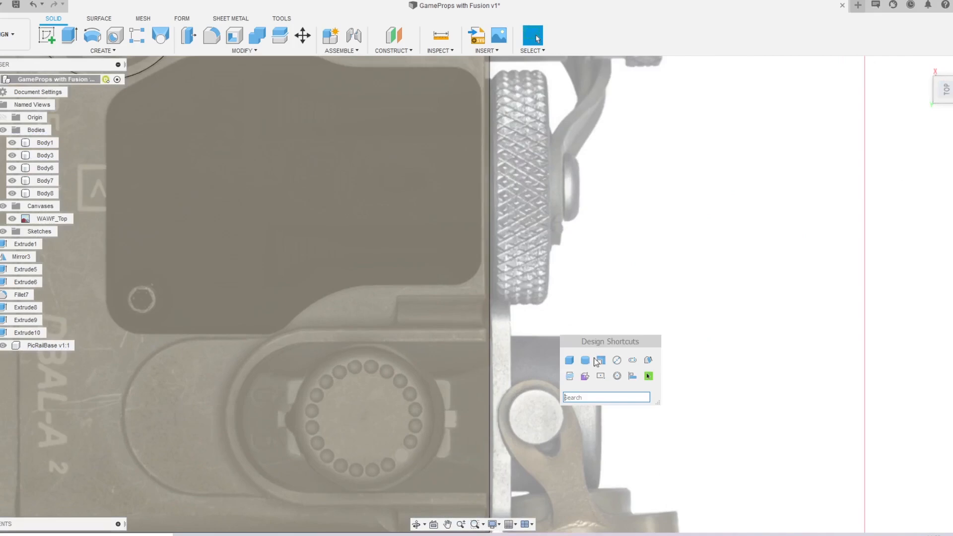
pyautogui.click(570, 361)
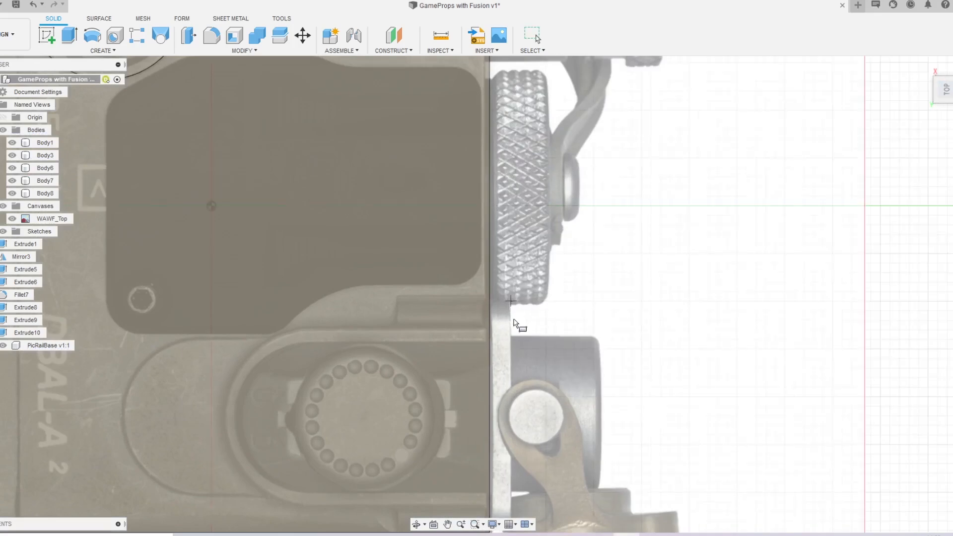
pyautogui.click(488, 456)
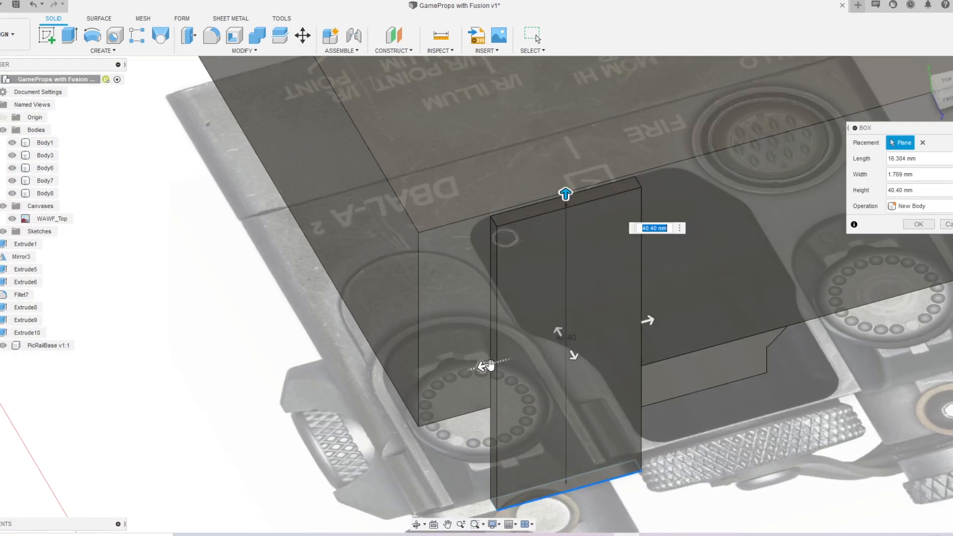
pyautogui.moveTo(485, 366); pyautogui.dragTo(414, 385)
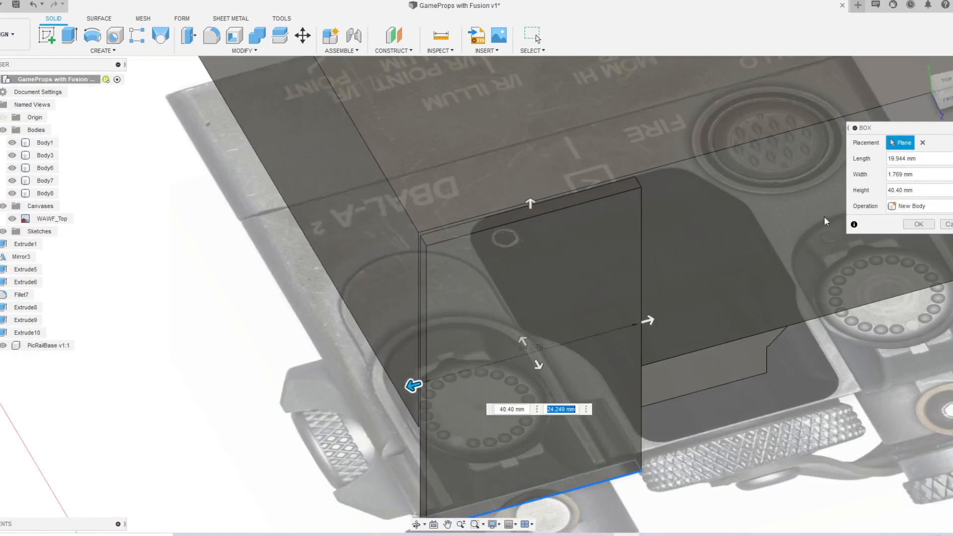
pyautogui.click(921, 206)
pyautogui.click(914, 240)
pyautogui.click(919, 224)
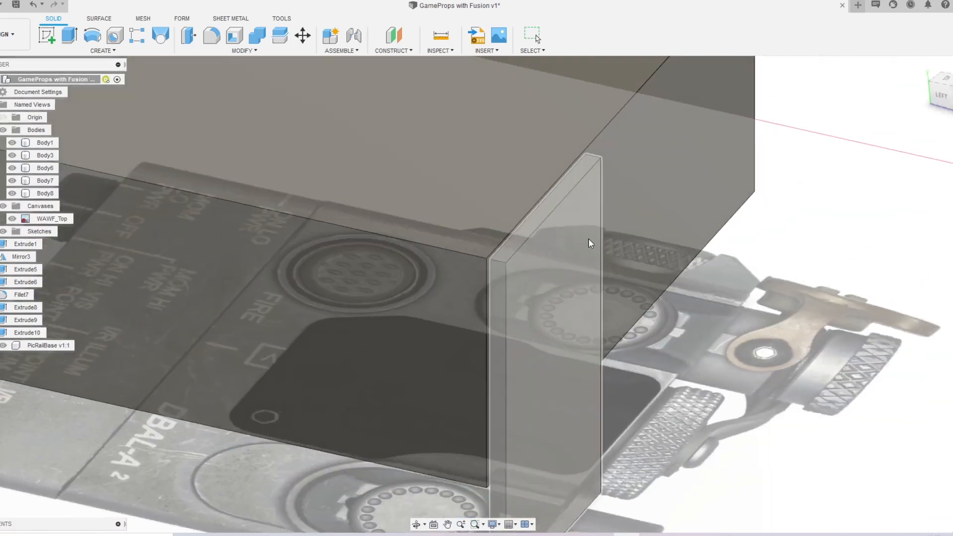
# Step: Offset the thin plate's inner face to close the gap to the housing's end face
pyautogui.moveTo(501, 257); pyautogui.dragTo(503, 338, button='middle')
pyautogui.scroll(5, 503, 338)
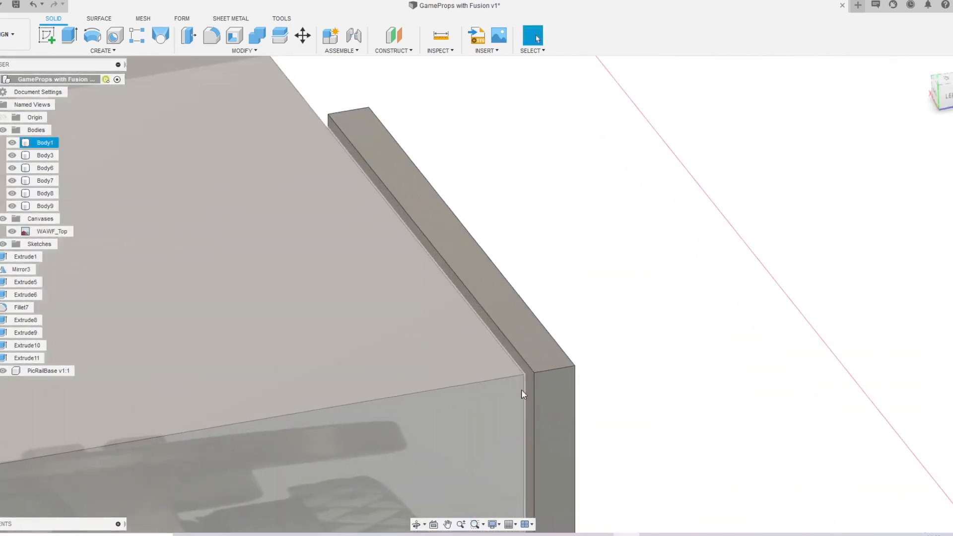
pyautogui.press('q')
pyautogui.click(529, 408)
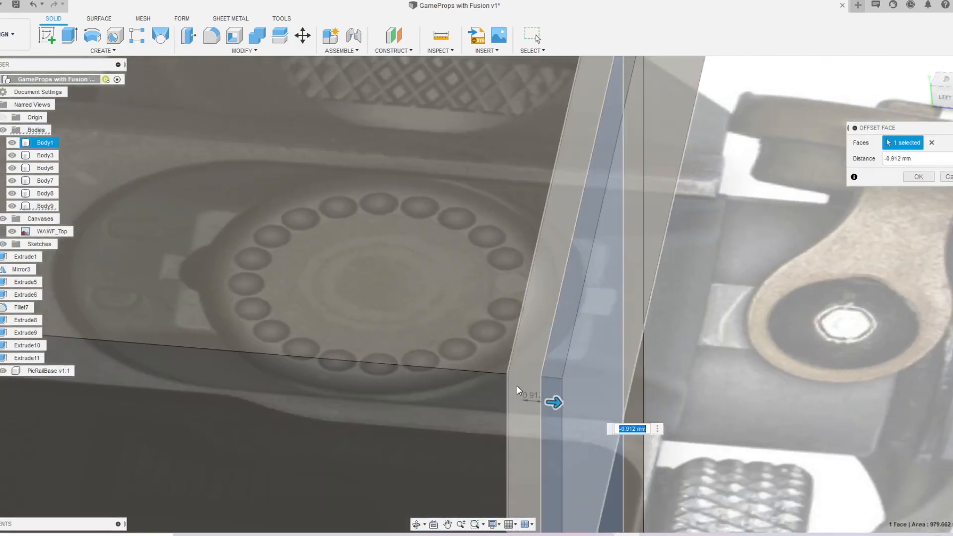
pyautogui.press('Return')
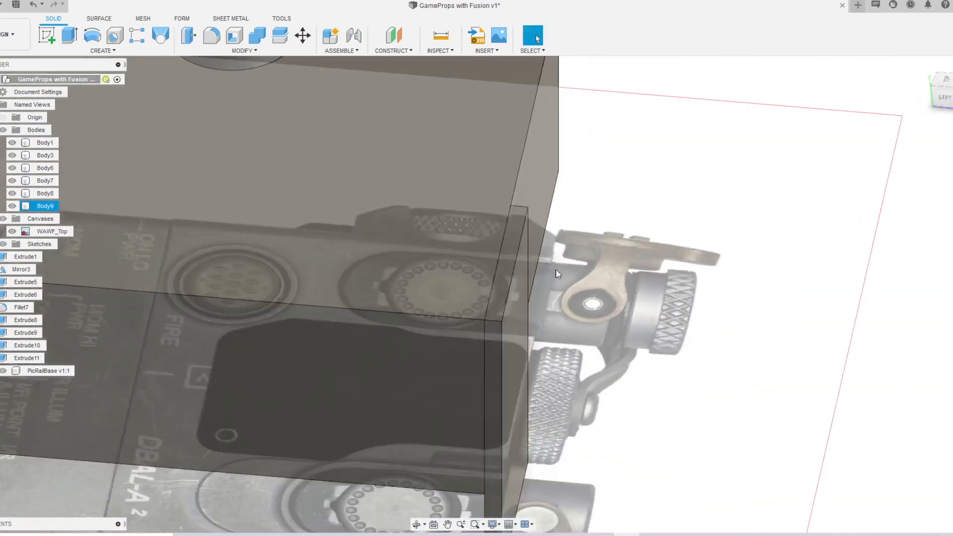
# Step: Offset the thin plate's bottom face about 12.7 mm upward, away from the canvas
pyautogui.moveTo(897, 126); pyautogui.dragTo(647, 217, button='middle')
pyautogui.keyDown('shift'); pyautogui.moveTo(632, 293); pyautogui.dragTo(618, 353, button='middle'); pyautogui.keyUp('shift')
pyautogui.press('q')
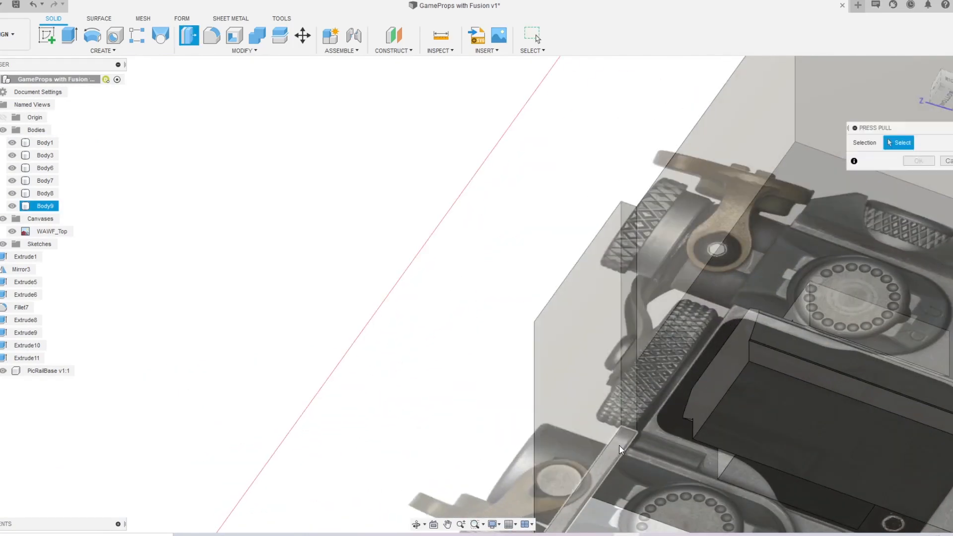
pyautogui.click(618, 446)
pyautogui.moveTo(619, 449); pyautogui.dragTo(618, 377)
pyautogui.keyDown('shift'); pyautogui.moveTo(583, 326); pyautogui.dragTo(599, 385, button='middle'); pyautogui.keyUp('shift')
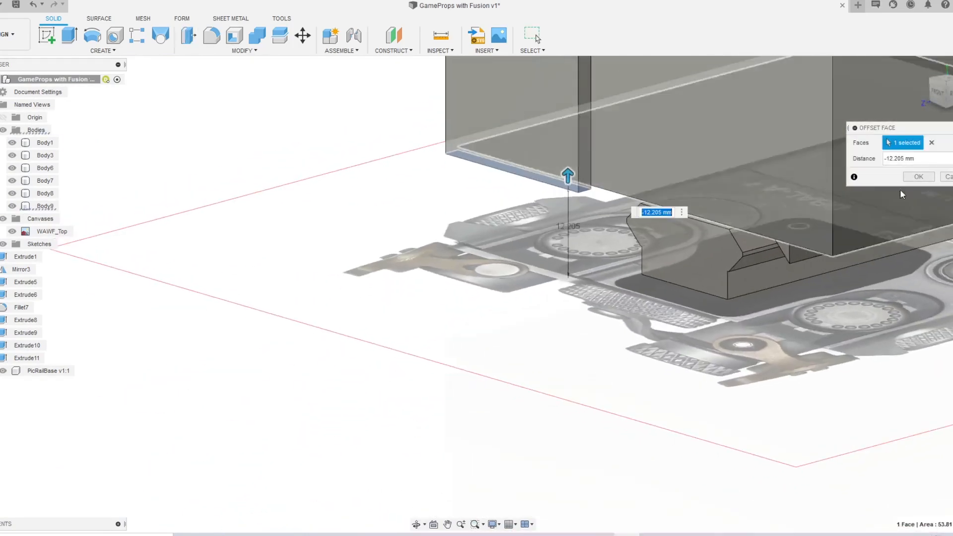
pyautogui.keyDown('shift'); pyautogui.moveTo(651, 175); pyautogui.dragTo(609, 145, button='middle'); pyautogui.keyUp('shift')
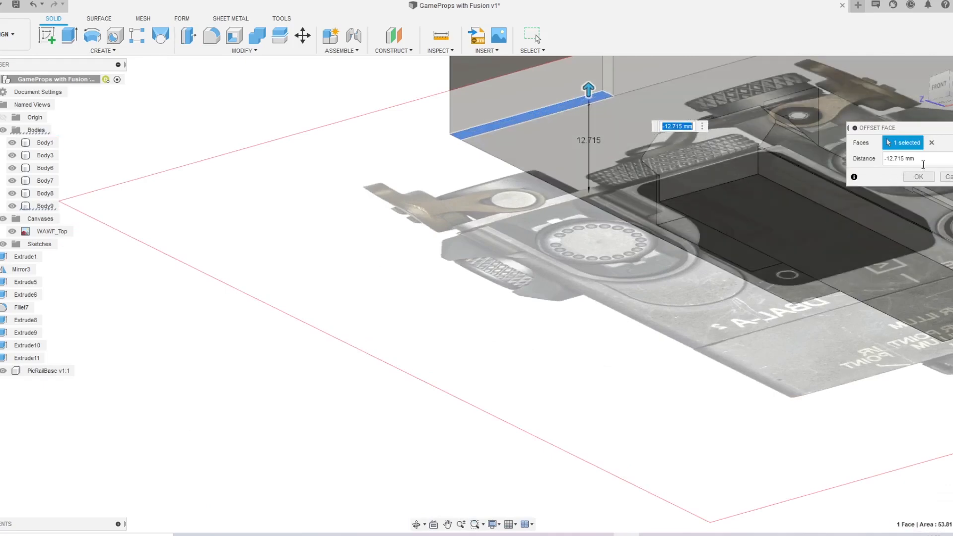
pyautogui.click(919, 177)
pyautogui.keyDown('shift'); pyautogui.moveTo(814, 164); pyautogui.dragTo(709, 376, button='middle'); pyautogui.keyUp('shift')
pyautogui.press('Escape')
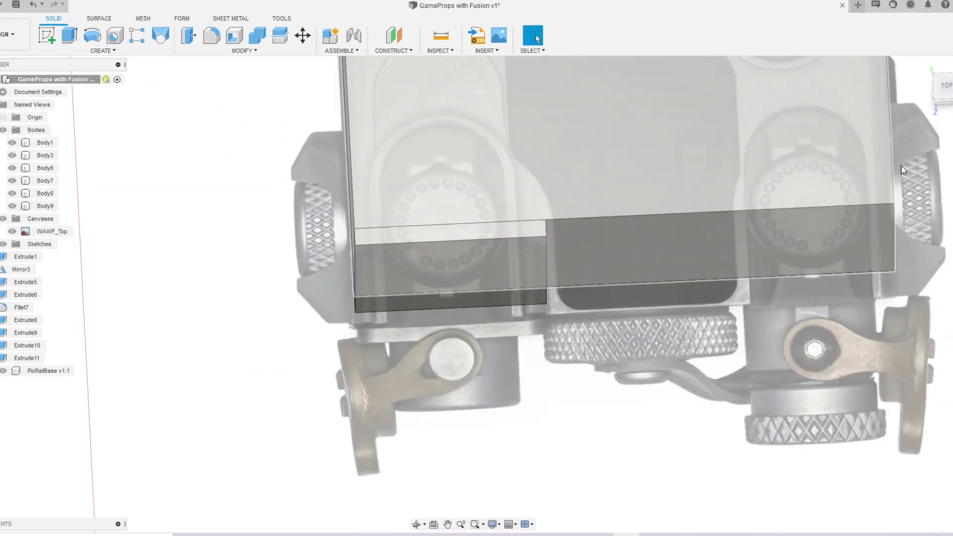
pyautogui.click(944, 87)
pyautogui.moveTo(705, 189); pyautogui.dragTo(617, 474, button='middle')
pyautogui.scroll(-2, 591, 364)
pyautogui.press('s')
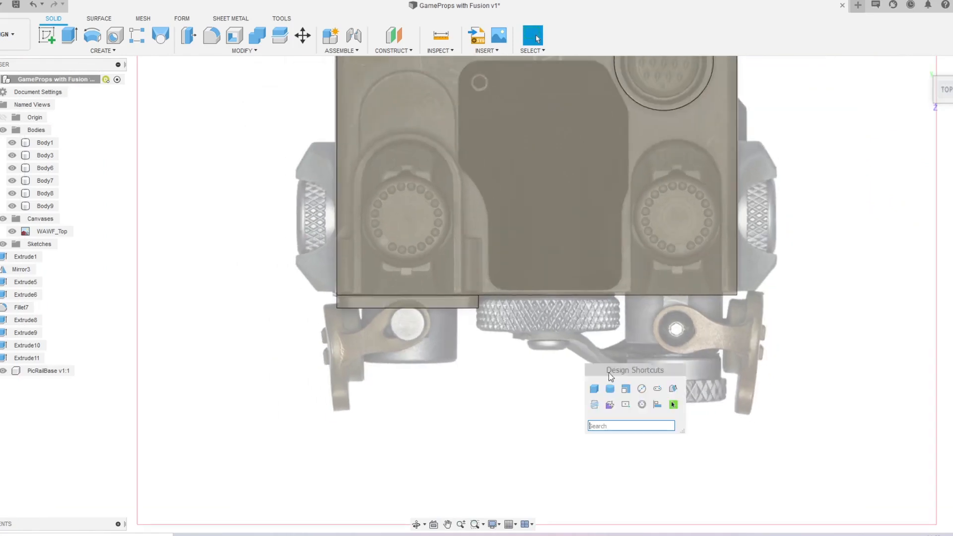
pyautogui.click(612, 392)
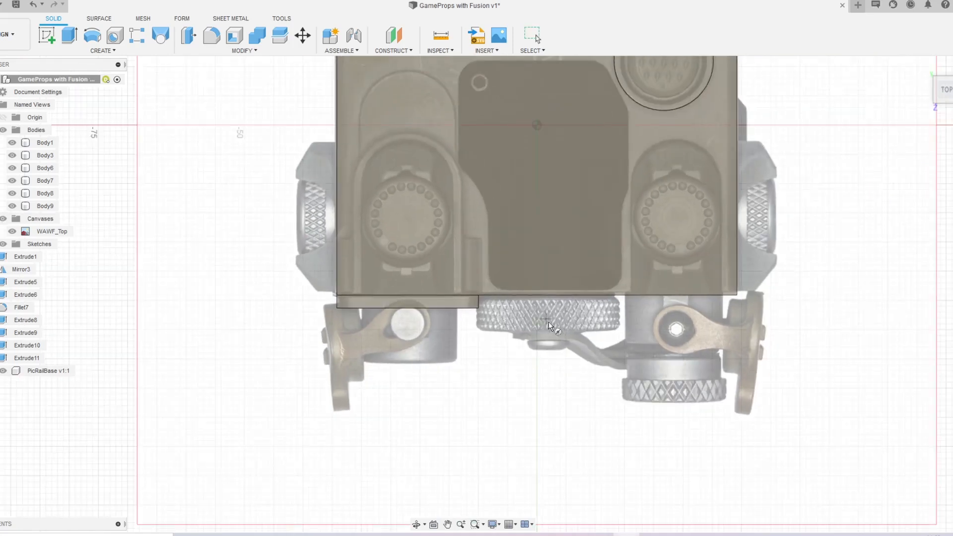
pyautogui.press('Escape')
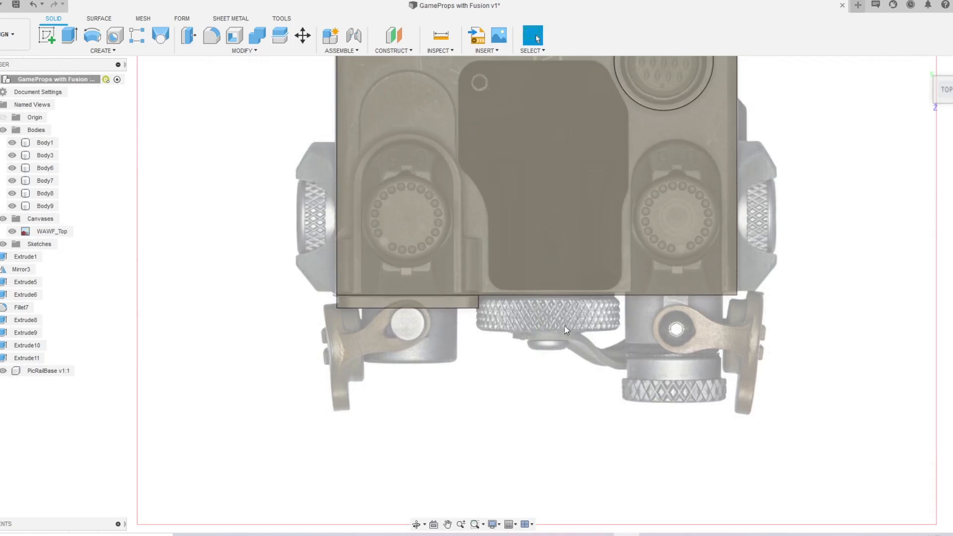
# Step: Create a cylinder as a new body over the canvas's central knurled knob, about 22.8 mm in diameter and 7.5 mm high
pyautogui.moveTo(560, 359); pyautogui.dragTo(550, 395, button='middle')
pyautogui.press('s')
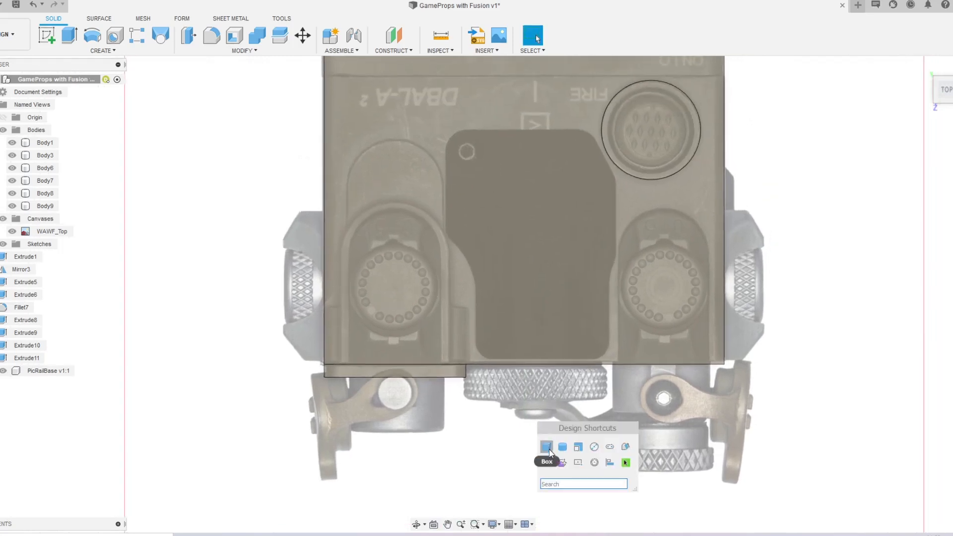
pyautogui.click(549, 449)
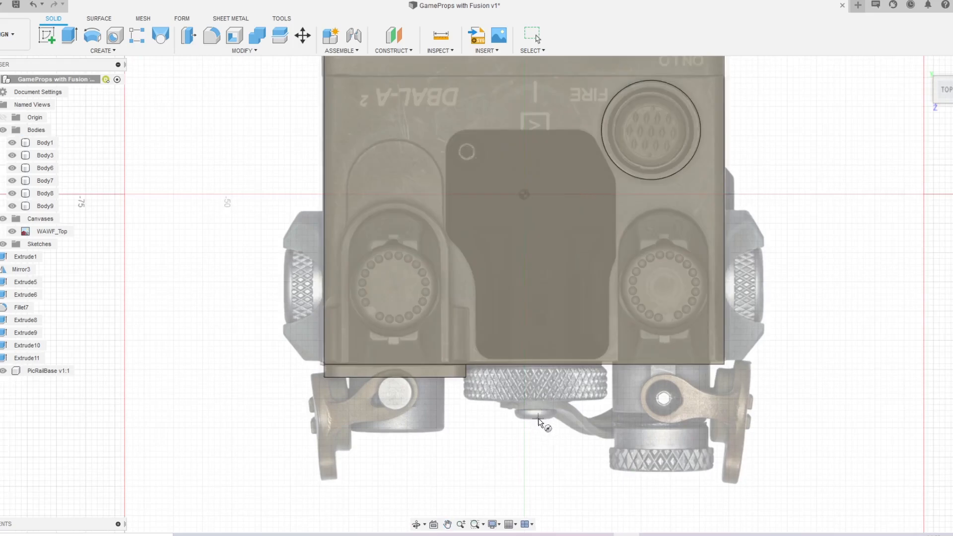
pyautogui.click(535, 418)
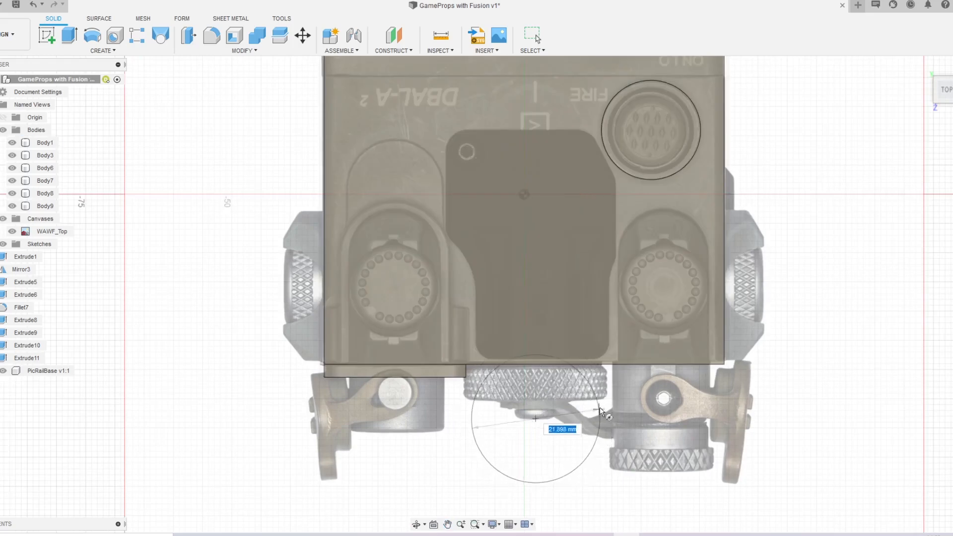
pyautogui.click(601, 422)
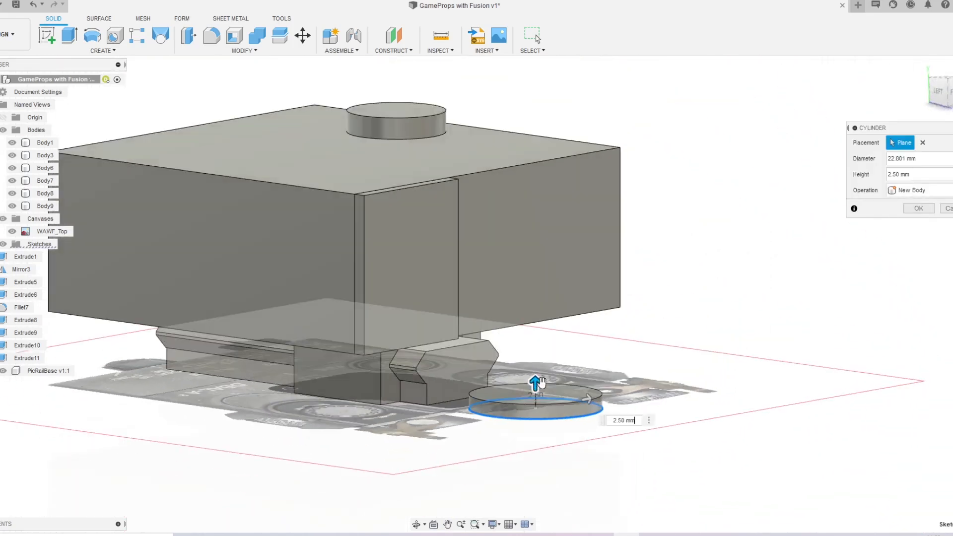
pyautogui.moveTo(536, 385); pyautogui.dragTo(538, 359)
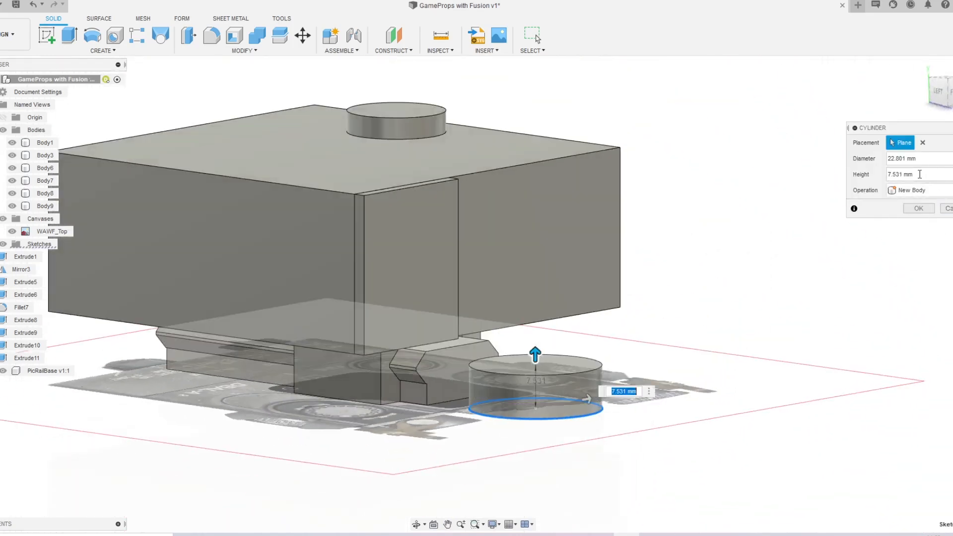
pyautogui.click(918, 208)
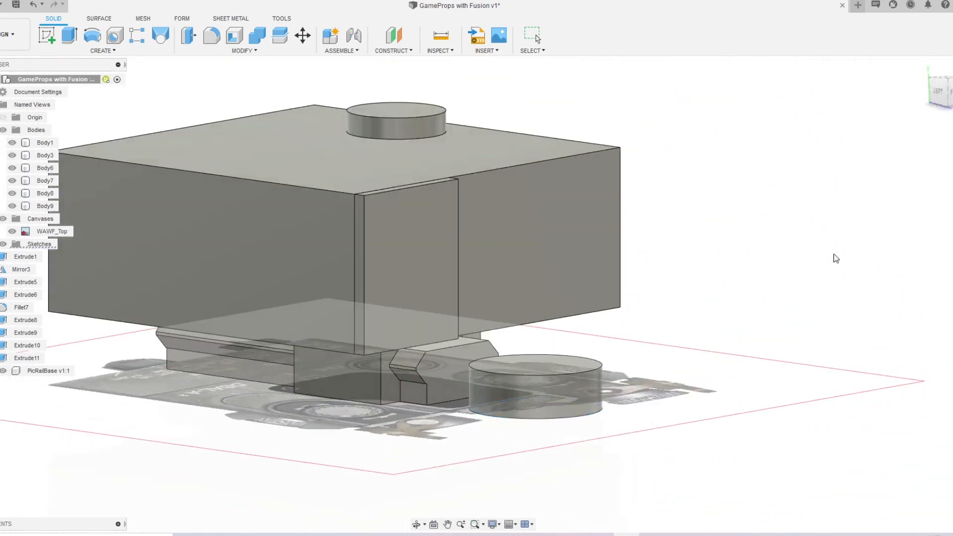
pyautogui.click(553, 394)
pyautogui.press('e')
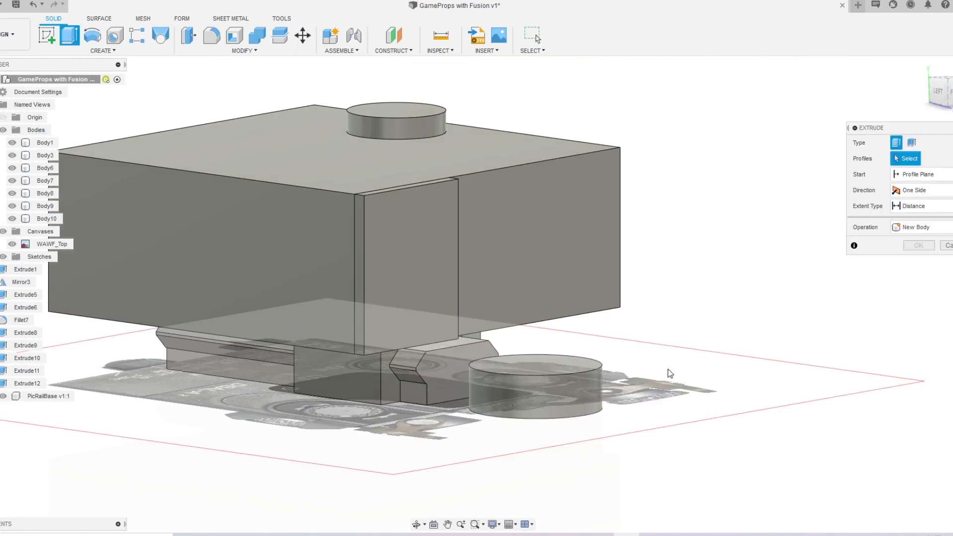
pyautogui.press('Escape')
pyautogui.click(548, 397)
pyautogui.press('e')
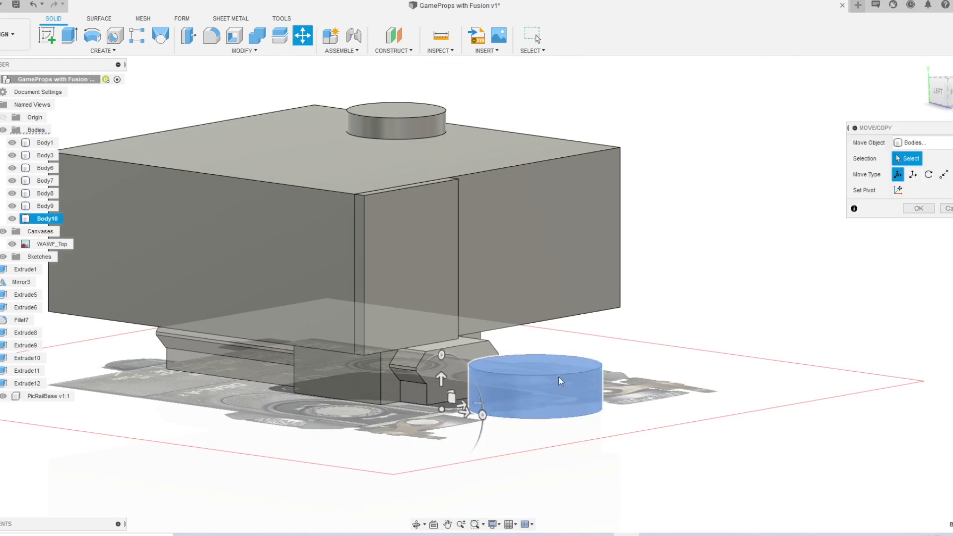
pyautogui.press('Escape')
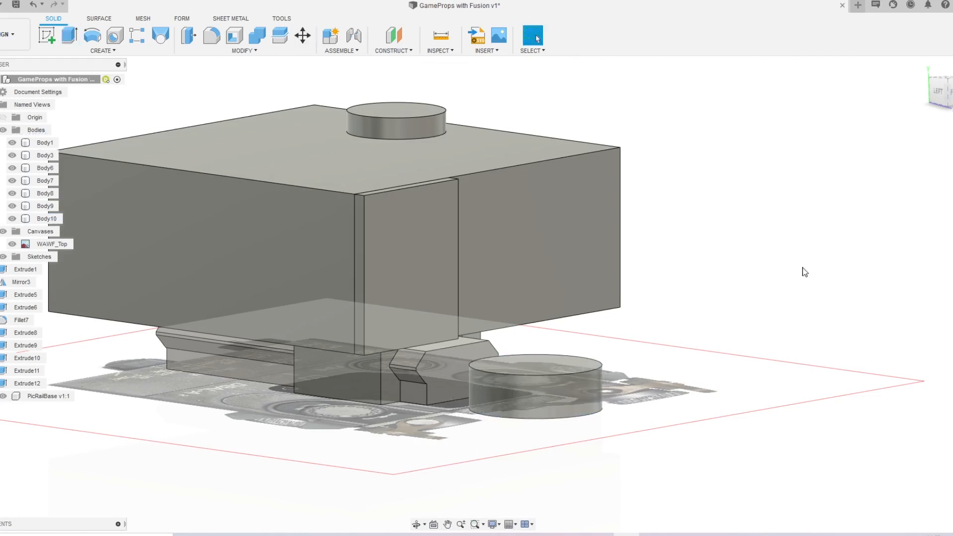
pyautogui.click(522, 382)
pyautogui.press('m')
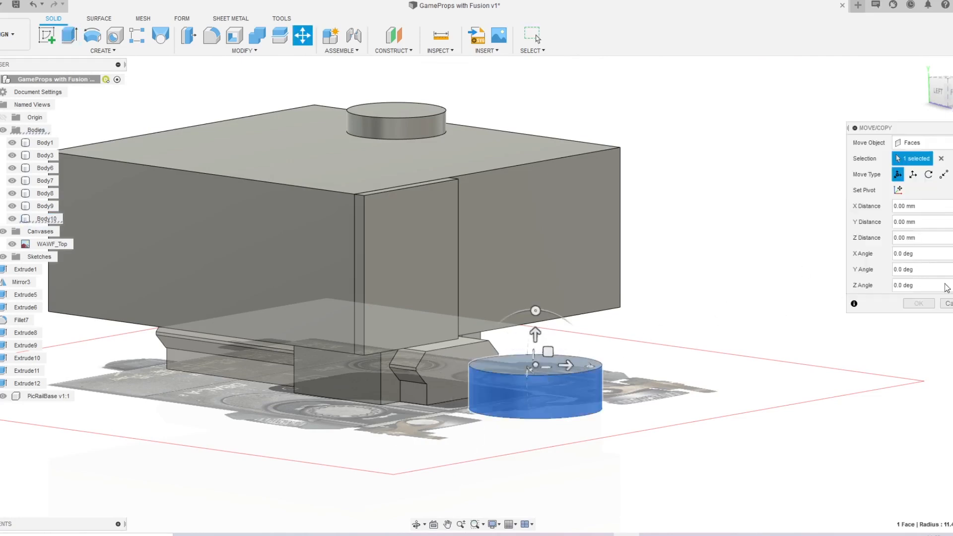
pyautogui.click(946, 304)
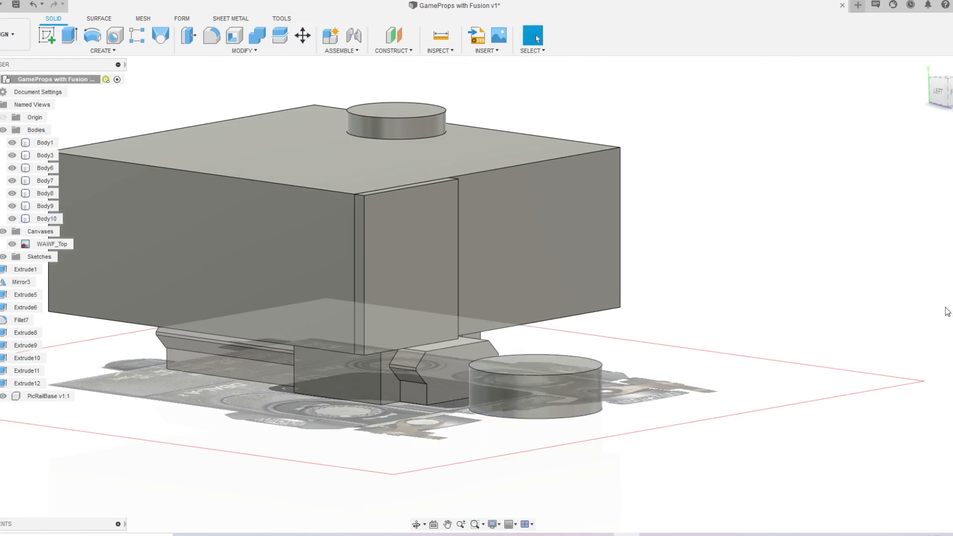
pyautogui.click(667, 365)
# Step: Rotate the new cylinder body 90 degrees about X so its round face points away from the housing's end
pyautogui.doubleClick(561, 392)
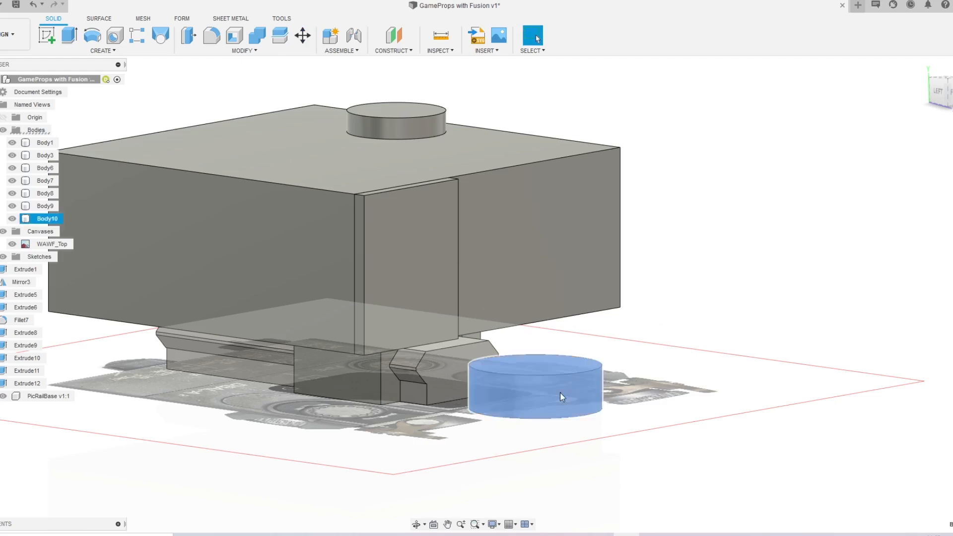
pyautogui.press('m')
pyautogui.moveTo(483, 414); pyautogui.dragTo(483, 476)
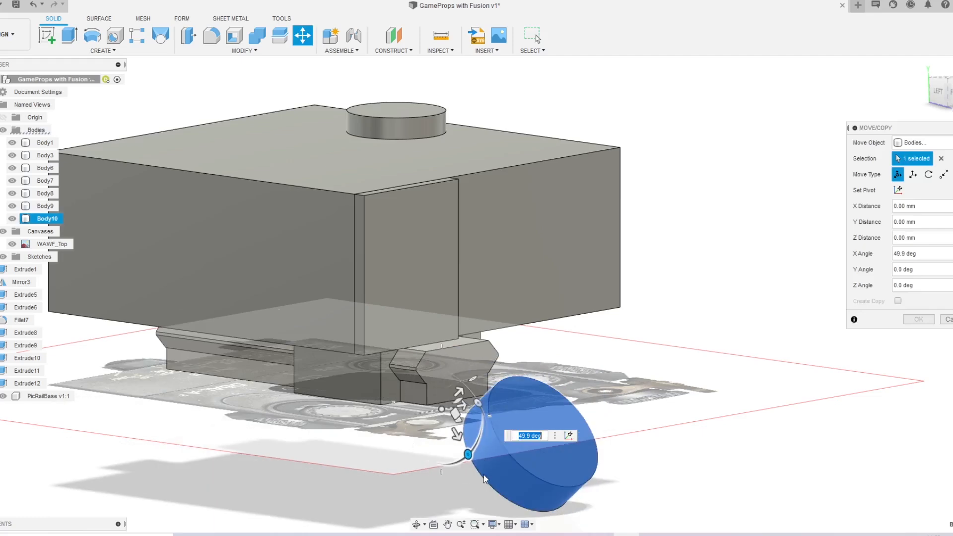
pyautogui.write('90')
pyautogui.press('Return')
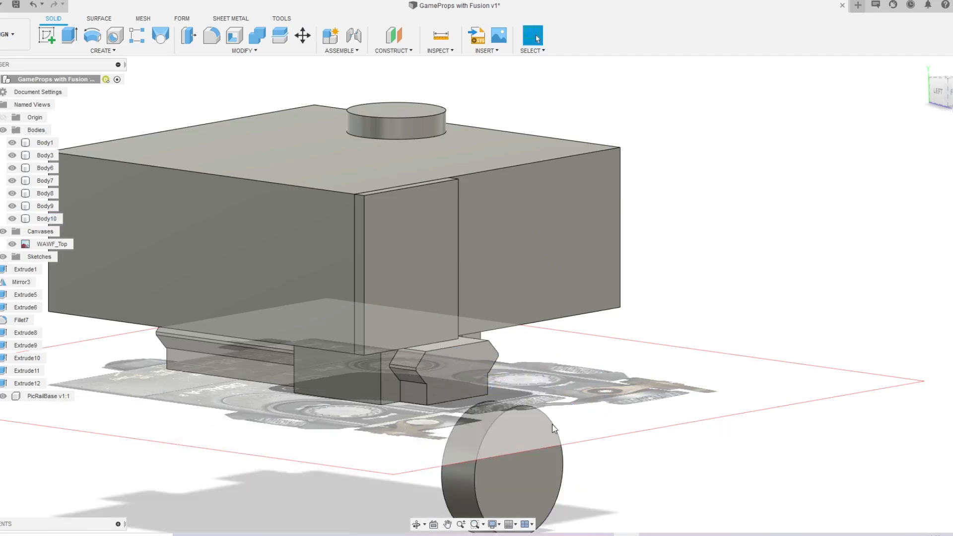
# Step: Raise the rotated cylinder about 32.8 mm and shift it along Z until it sits against the housing's end face
pyautogui.doubleClick(499, 445)
pyautogui.press('m')
pyautogui.keyDown('shift'); pyautogui.moveTo(645, 382); pyautogui.dragTo(344, 475, button='middle'); pyautogui.keyUp('shift')
pyautogui.moveTo(291, 496); pyautogui.dragTo(289, 315)
pyautogui.keyDown('shift'); pyautogui.moveTo(289, 315); pyautogui.dragTo(348, 258, button='middle'); pyautogui.keyUp('shift')
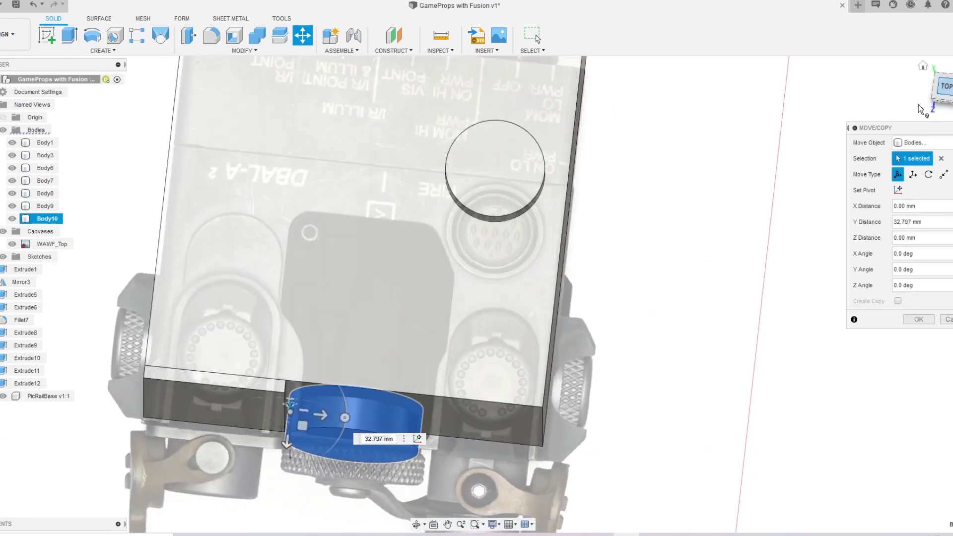
pyautogui.click(940, 94)
pyautogui.moveTo(281, 237)
pyautogui.mouseDown()
pyautogui.moveTo(282, 254)
pyautogui.moveTo(290, 250)
pyautogui.mouseUp()
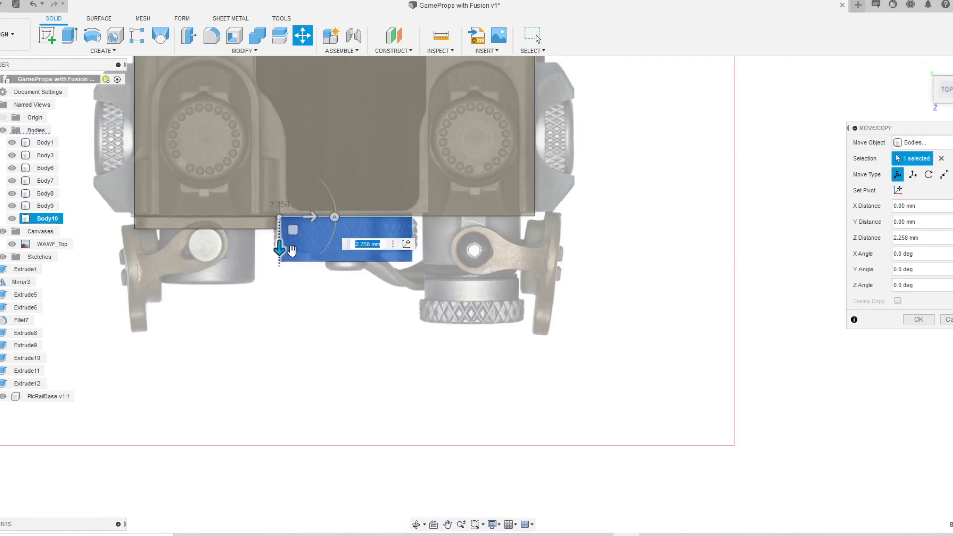
pyautogui.click(930, 322)
# Step: Offset the cylinder's curved face outward to a radius of about 12.3 mm, matching the knurled knob on the canvas
pyautogui.scroll(3, 467, 290)
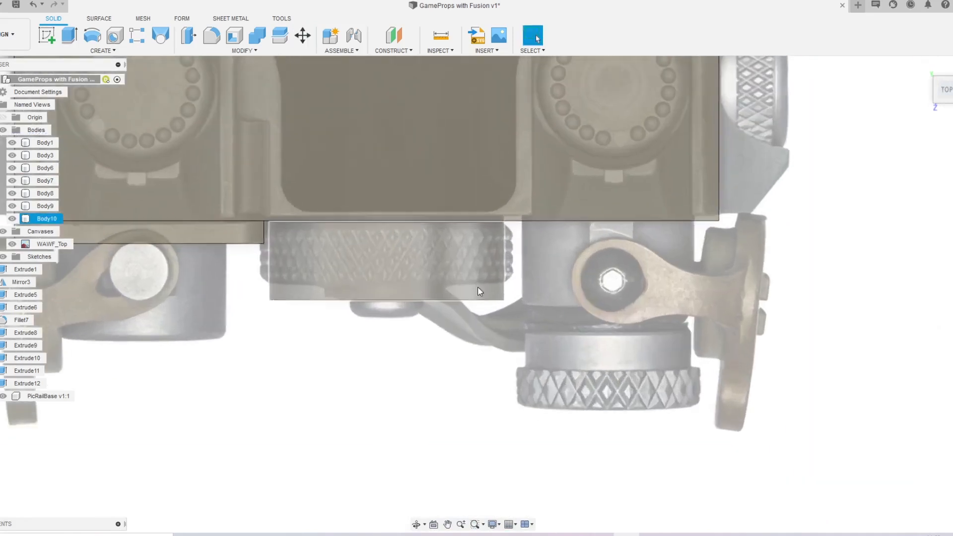
pyautogui.click(477, 268)
pyautogui.press('q')
pyautogui.moveTo(488, 269); pyautogui.dragTo(493, 274)
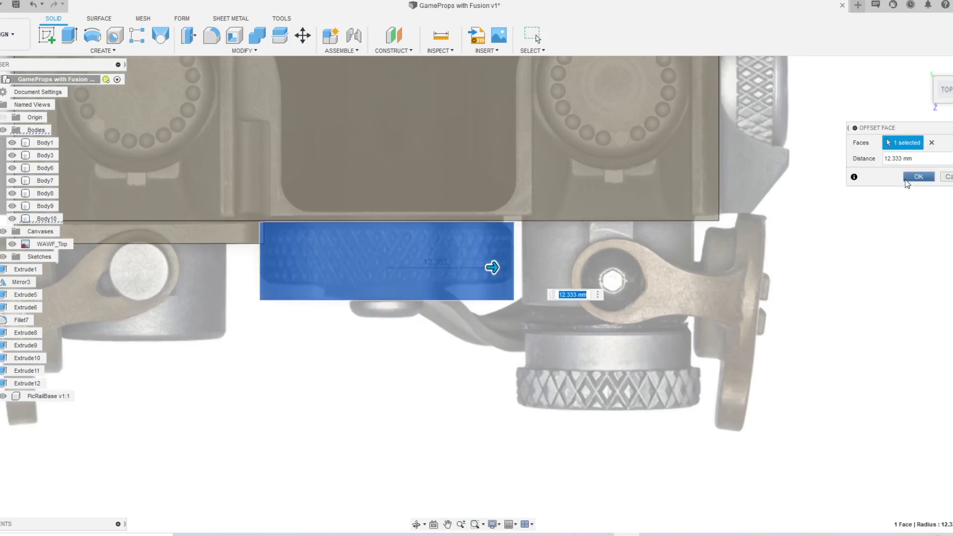
pyautogui.click(917, 177)
# Step: Move the knob cylinder up about 4.7 mm on the housing's end face
pyautogui.scroll(-3, 441, 243)
pyautogui.keyDown('shift'); pyautogui.moveTo(440, 244); pyautogui.dragTo(468, 370, button='middle'); pyautogui.keyUp('shift')
pyautogui.click(468, 367)
pyautogui.press('m')
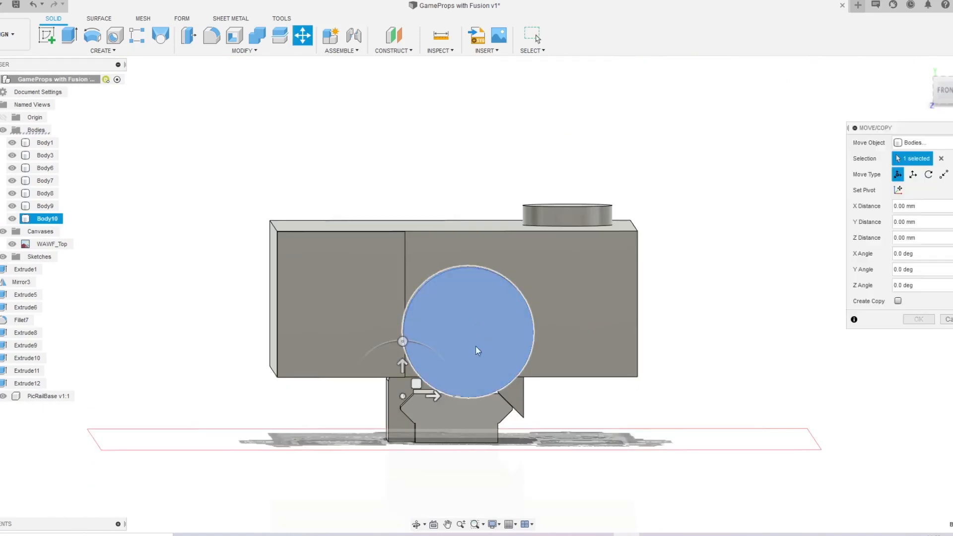
pyautogui.moveTo(402, 366); pyautogui.dragTo(417, 345)
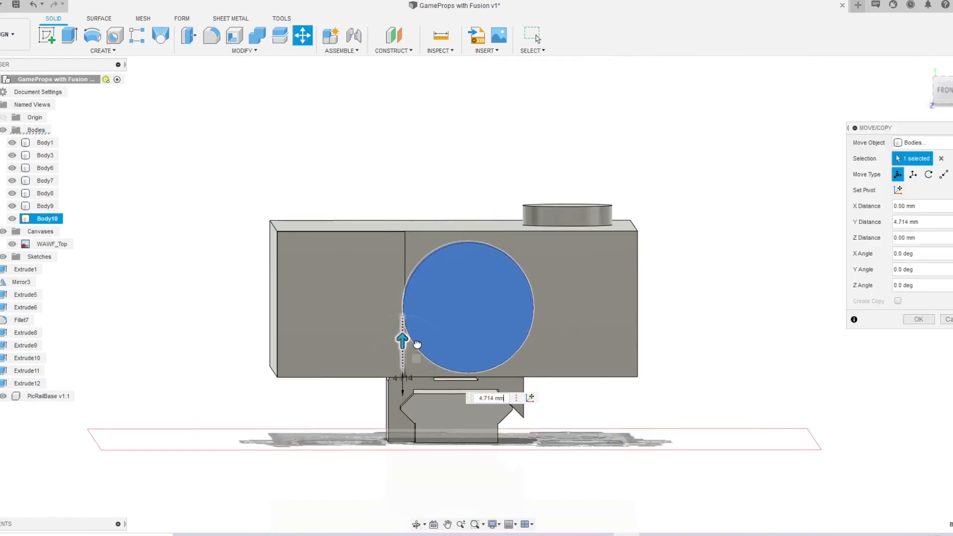
pyautogui.click(919, 319)
# Step: Create a cylinder as a new body centred on the canvas's hex screw, about 14.9 mm in diameter and 8.4 mm high
pyautogui.click(942, 79)
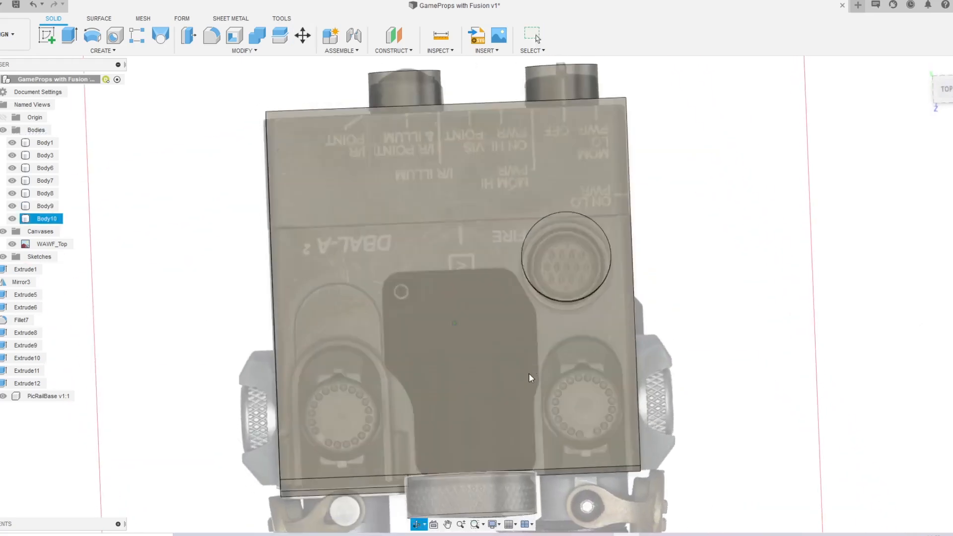
pyautogui.moveTo(785, 272); pyautogui.dragTo(687, 181, button='middle')
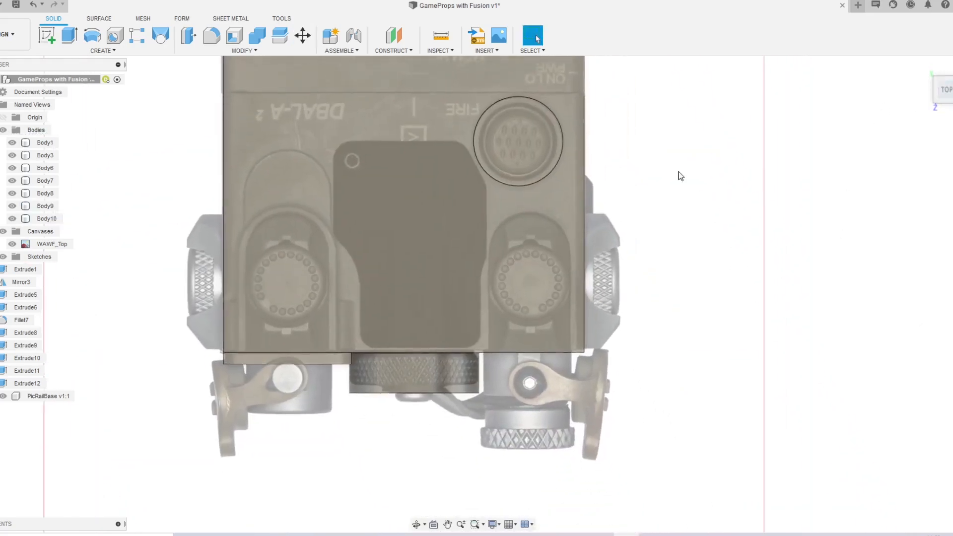
pyautogui.scroll(5, 555, 255)
pyautogui.press('s')
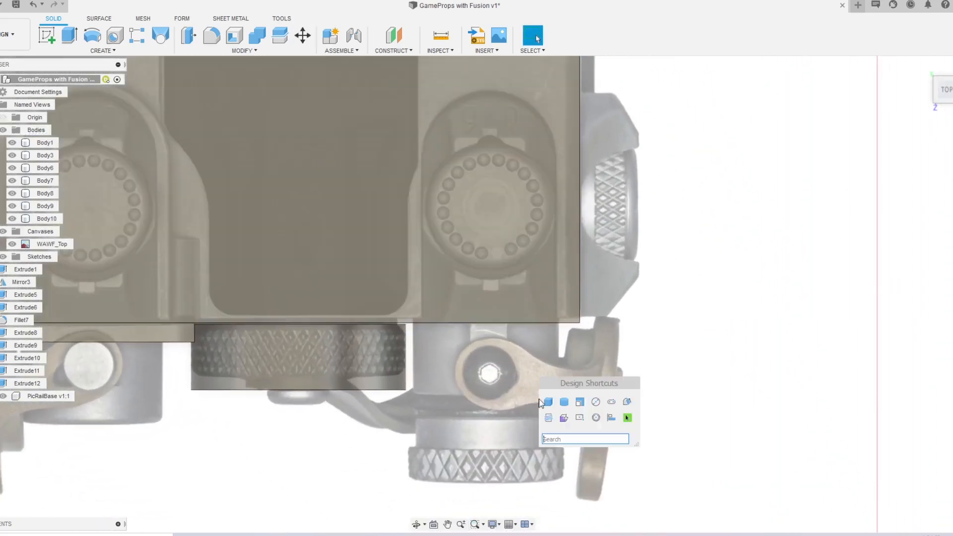
pyautogui.click(567, 403)
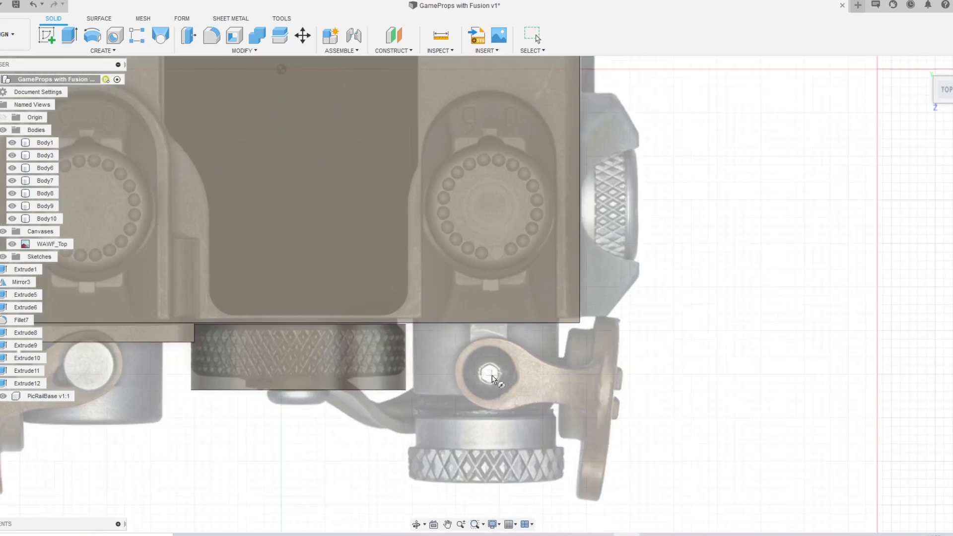
pyautogui.click(556, 377)
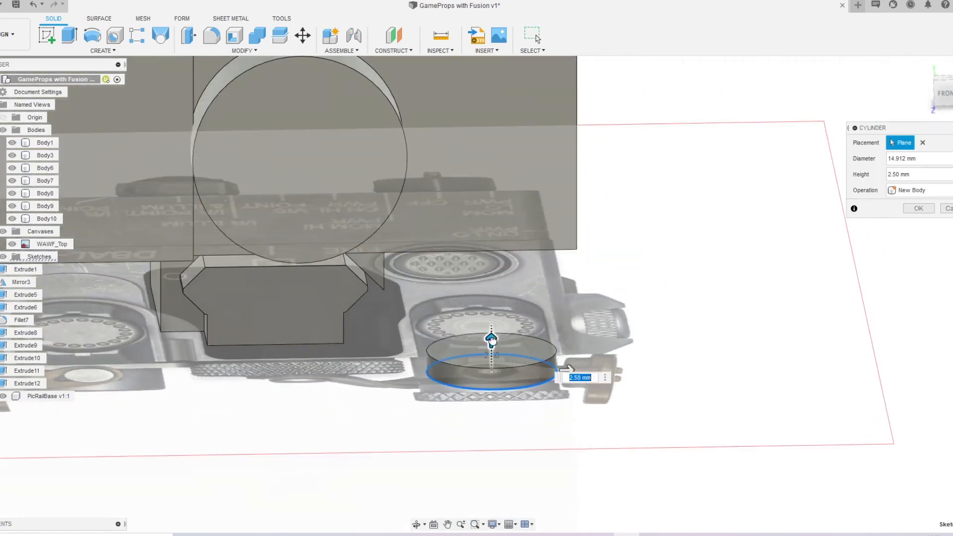
pyautogui.click(912, 239)
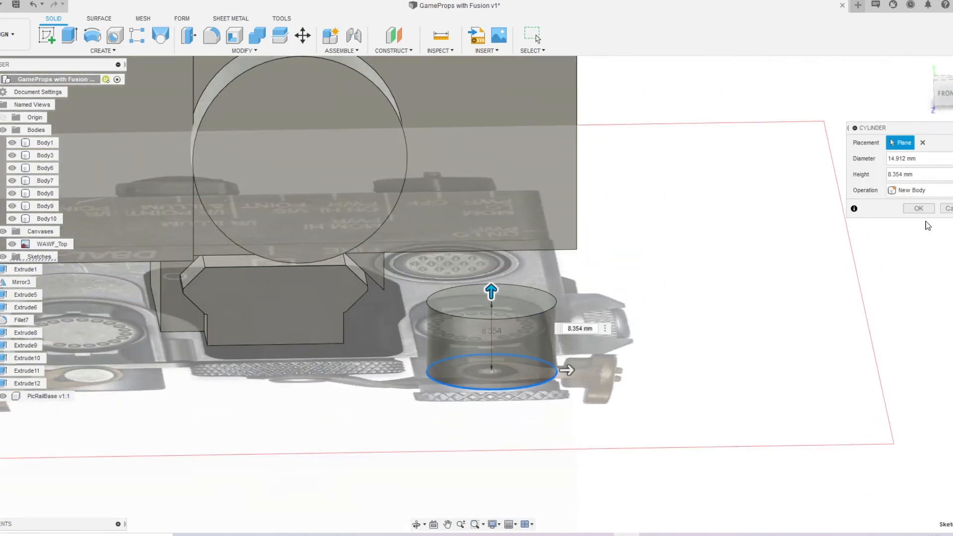
pyautogui.press('Return')
# Step: Rotate the smaller cylinder onto its side and raise it to the housing's end face beside the larger cylinder
pyautogui.click(442, 362)
pyautogui.press('m')
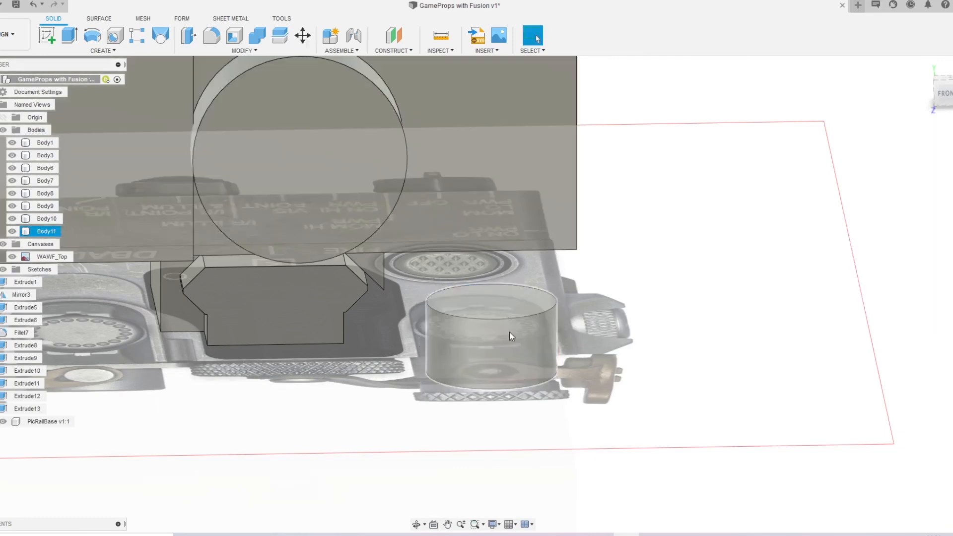
pyautogui.keyDown('shift'); pyautogui.moveTo(500, 323); pyautogui.dragTo(509, 342, button='middle'); pyautogui.keyUp('shift')
pyautogui.moveTo(385, 316); pyautogui.dragTo(387, 54)
pyautogui.moveTo(425, 123); pyautogui.dragTo(459, 304, button='middle')
pyautogui.moveTo(411, 292); pyautogui.dragTo(397, 354)
pyautogui.press('Escape')
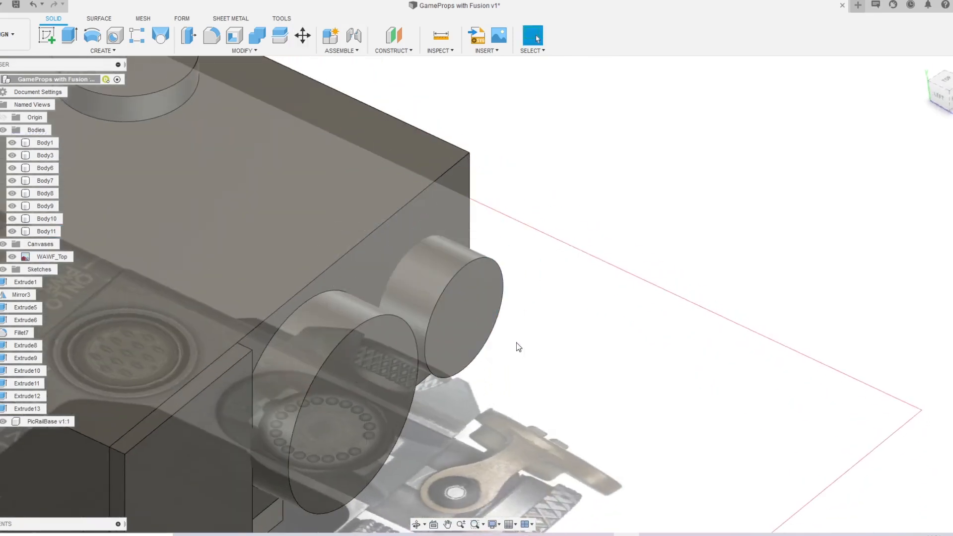
# Step: Move the smaller end cylinder about 0.73 mm sideways along negative X to line up with the canvas
pyautogui.click(466, 306)
pyautogui.press('m')
pyautogui.keyDown('shift'); pyautogui.moveTo(524, 250); pyautogui.dragTo(691, 369, button='middle'); pyautogui.keyUp('shift')
pyautogui.keyDown('shift'); pyautogui.moveTo(691, 369); pyautogui.dragTo(630, 318, button='middle'); pyautogui.keyUp('shift')
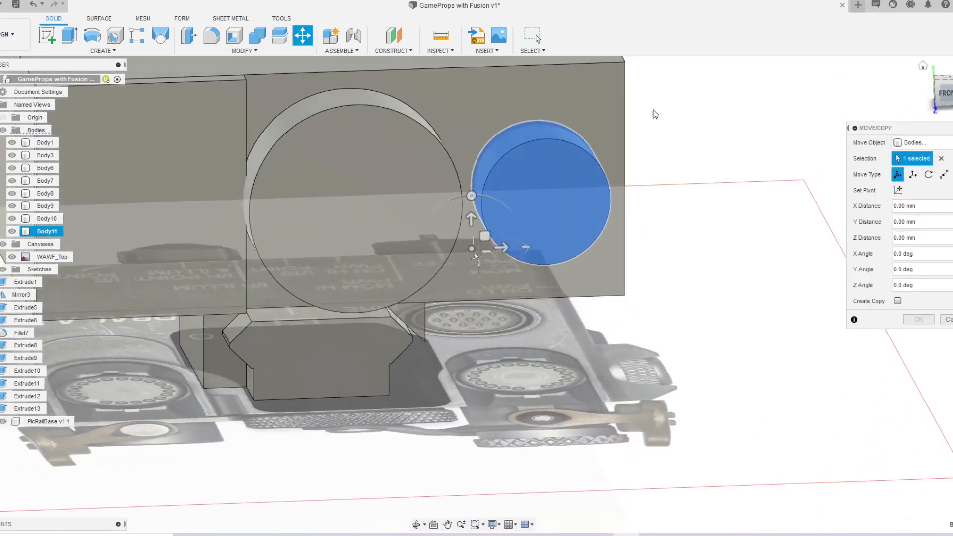
pyautogui.keyDown('shift'); pyautogui.moveTo(770, 82); pyautogui.dragTo(744, 160); pyautogui.keyUp('shift')
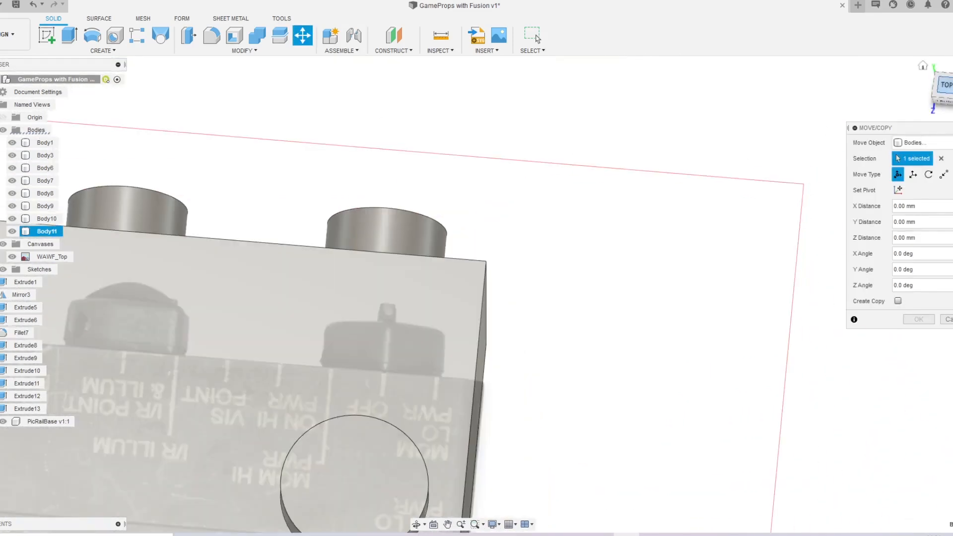
pyautogui.click(949, 86)
pyautogui.moveTo(511, 165); pyautogui.dragTo(670, 312, button='middle')
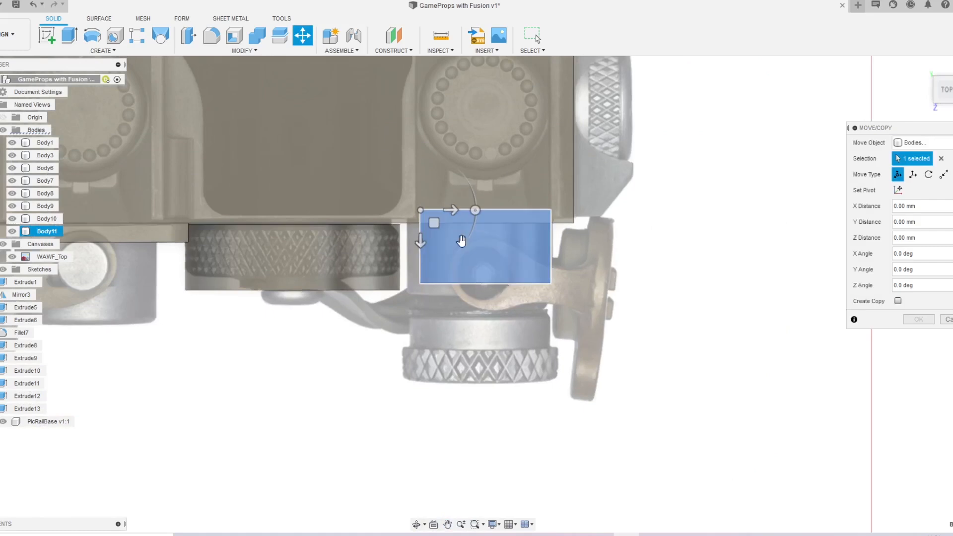
pyautogui.moveTo(453, 210); pyautogui.dragTo(449, 211)
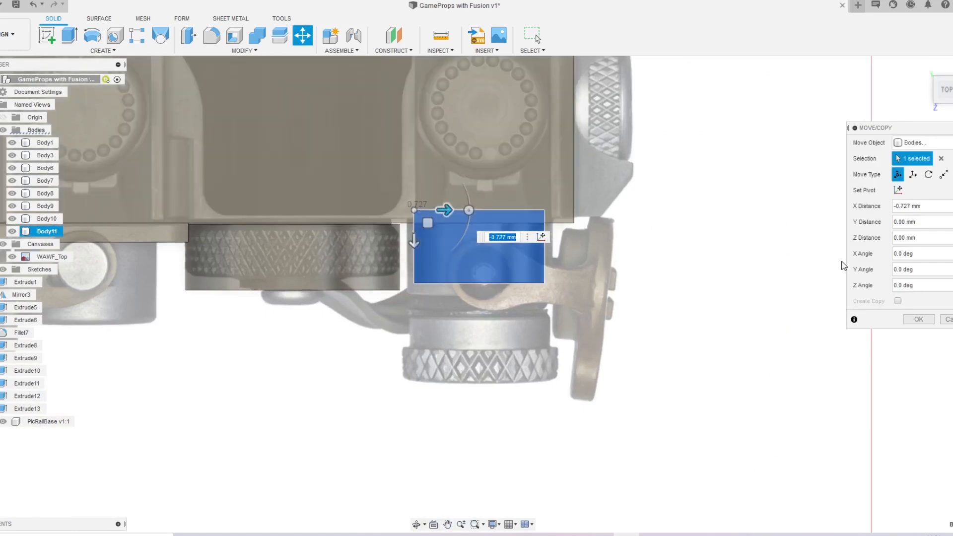
pyautogui.click(918, 319)
# Step: Offset the smaller end cylinder's curved face outward to a radius of about 8.23 mm
pyautogui.press('q')
pyautogui.click(516, 254)
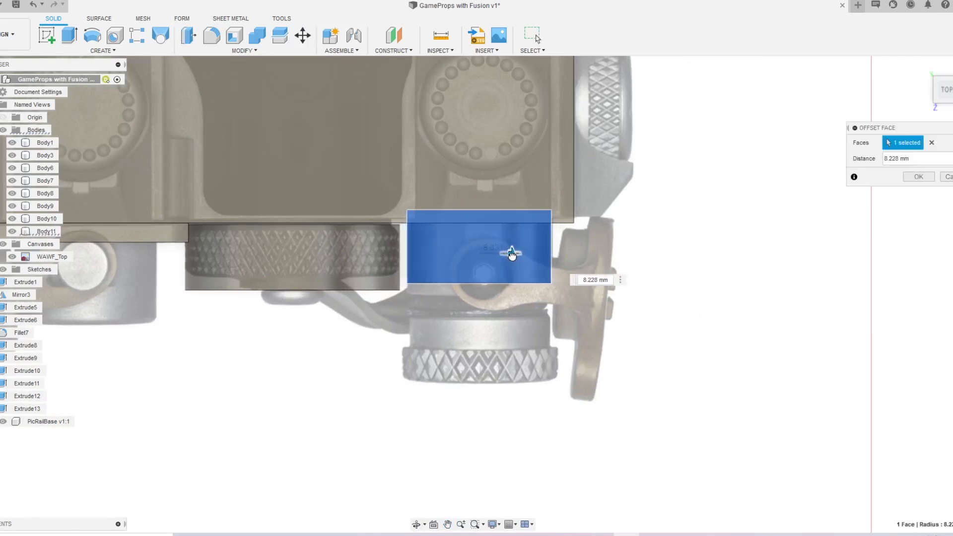
pyautogui.click(919, 179)
# Step: Offset the smaller cylinder's end face outward to the end of the knurled cap on the canvas
pyautogui.keyDown('shift'); pyautogui.moveTo(670, 442); pyautogui.dragTo(737, 370, button='middle'); pyautogui.keyUp('shift')
pyautogui.press('q')
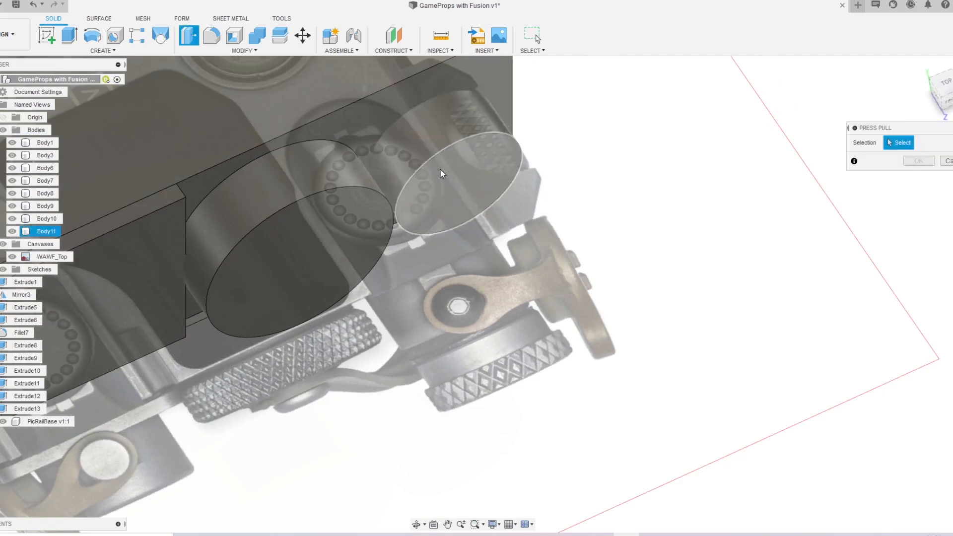
pyautogui.click(442, 170)
pyautogui.keyDown('shift'); pyautogui.moveTo(584, 87); pyautogui.dragTo(593, 157, button='middle'); pyautogui.keyUp('shift')
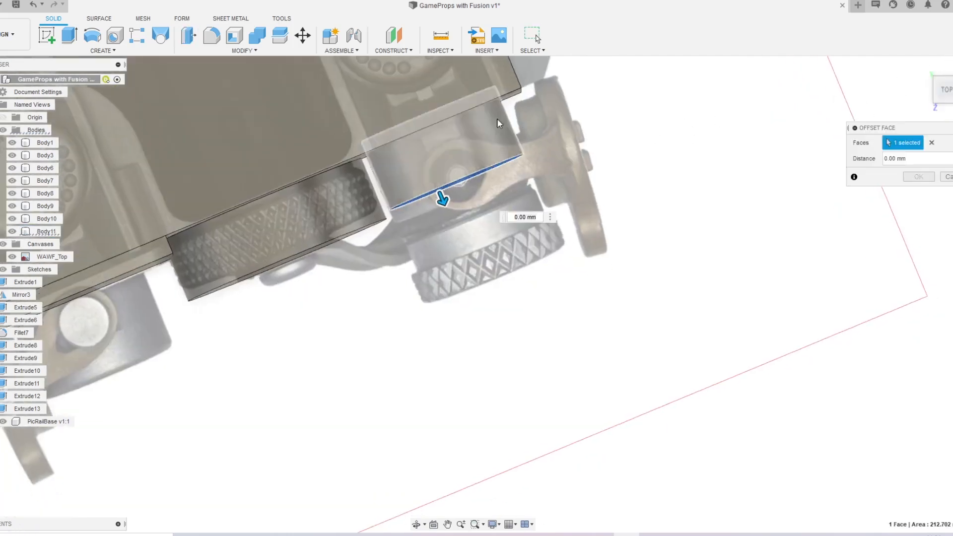
pyautogui.moveTo(509, 217); pyautogui.dragTo(529, 310)
pyautogui.click(919, 178)
# Step: Duplicate the extended end cylinder and move the copy about 45.3 mm along negative X onto the opposite cap on the canvas
pyautogui.click(573, 221)
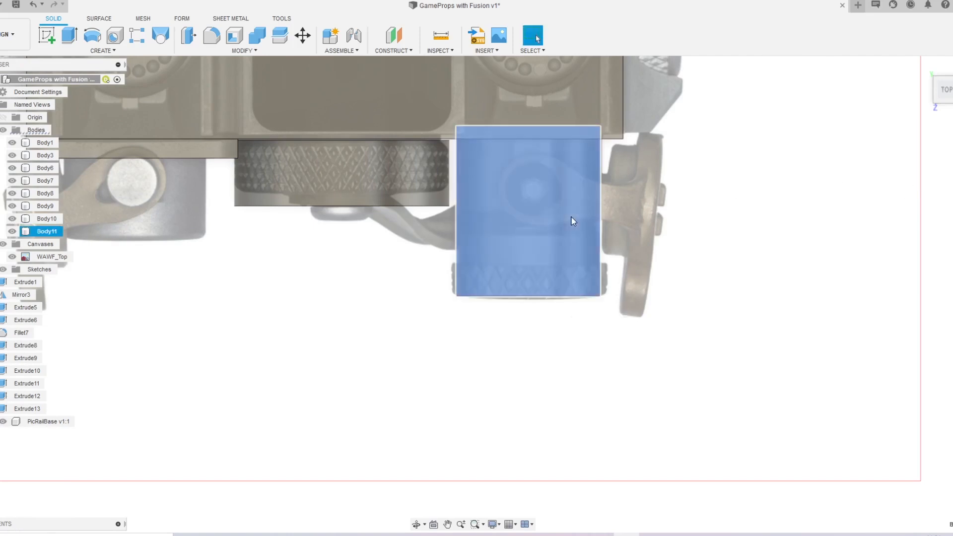
pyautogui.hotkey('ctrl', 'c')
pyautogui.hotkey('ctrl', 'v')
pyautogui.moveTo(496, 235); pyautogui.dragTo(616, 320, button='middle')
pyautogui.moveTo(608, 212); pyautogui.dragTo(214, 247)
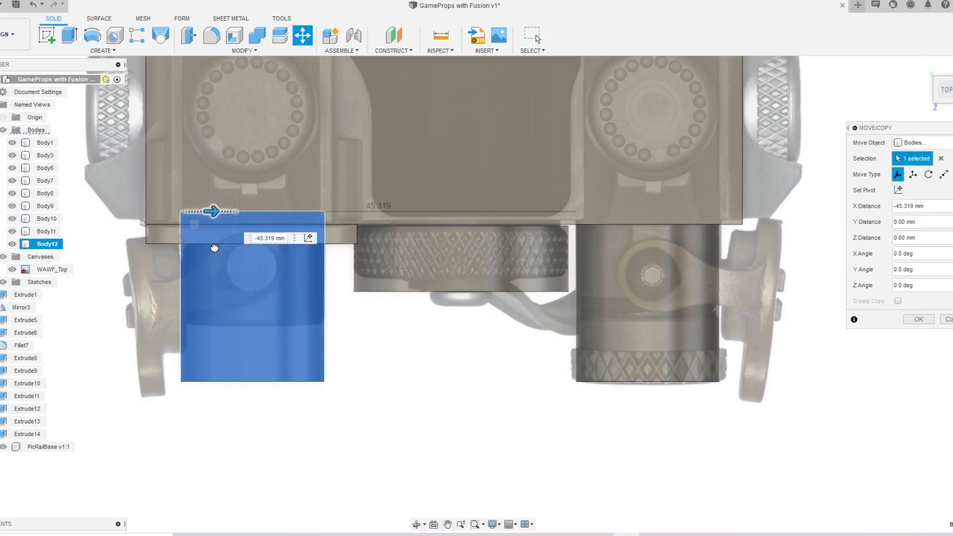
pyautogui.click(918, 319)
# Step: Create a cylinder as a new body on the housing's top face over the canvas dial, 15 mm in diameter and about 6.1 mm high
pyautogui.keyDown('shift'); pyautogui.moveTo(303, 306); pyautogui.dragTo(690, 259, button='middle'); pyautogui.keyUp('shift')
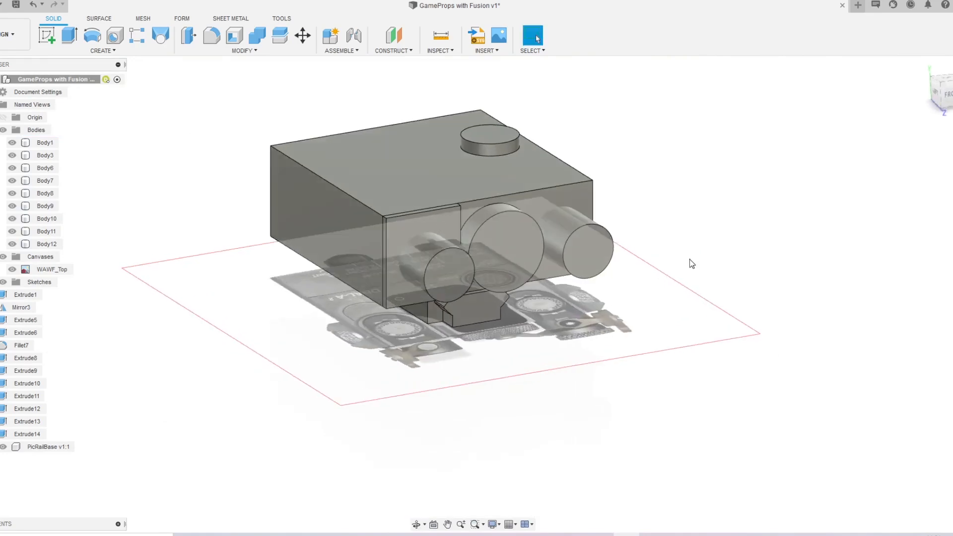
pyautogui.keyDown('shift'); pyautogui.moveTo(715, 183); pyautogui.dragTo(705, 250, button='middle'); pyautogui.keyUp('shift')
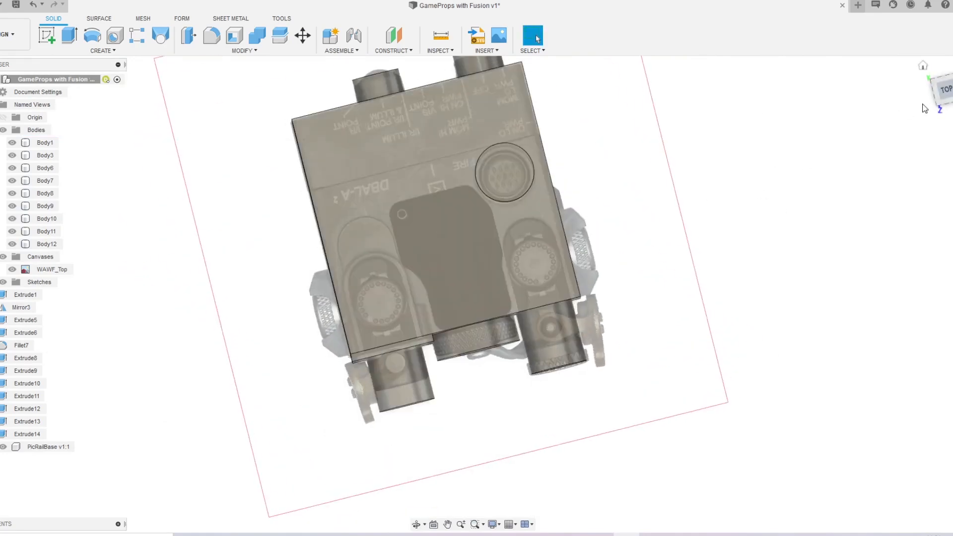
pyautogui.click(943, 92)
pyautogui.scroll(10, 378, 216)
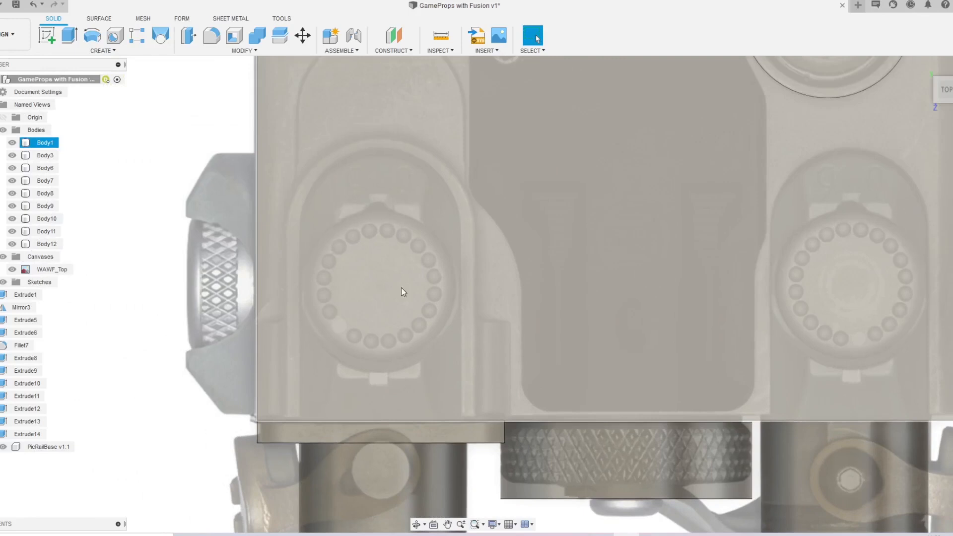
pyautogui.press('s')
pyautogui.click(437, 311)
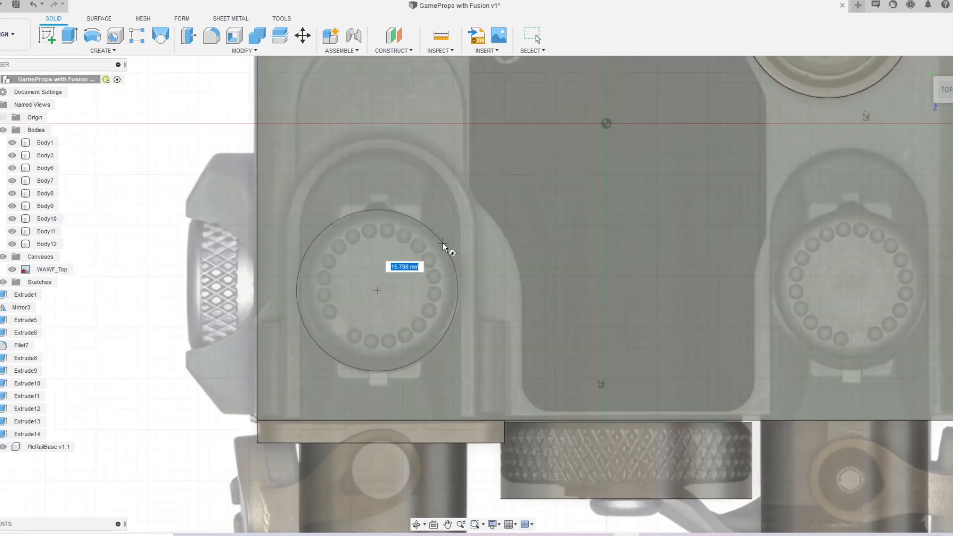
pyautogui.write('15')
pyautogui.press('Return')
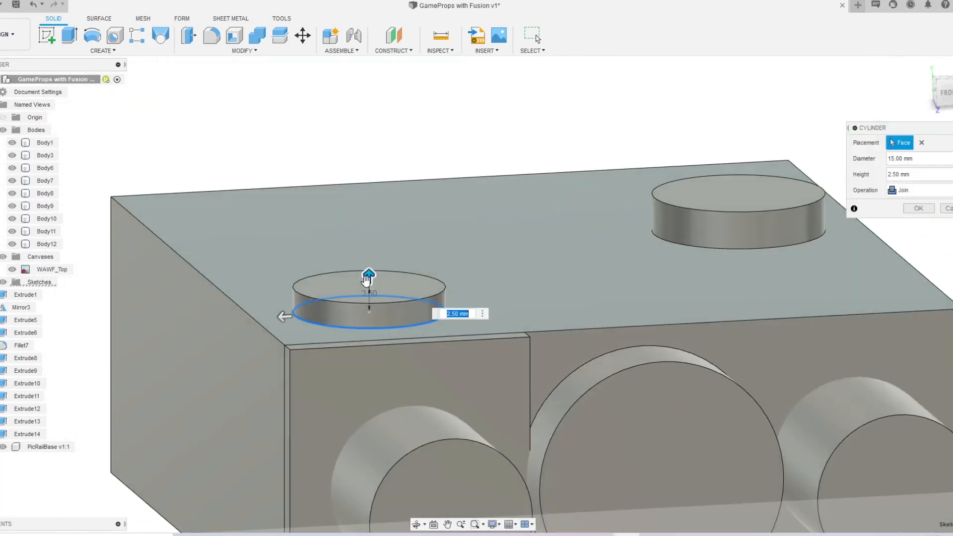
pyautogui.click(927, 192)
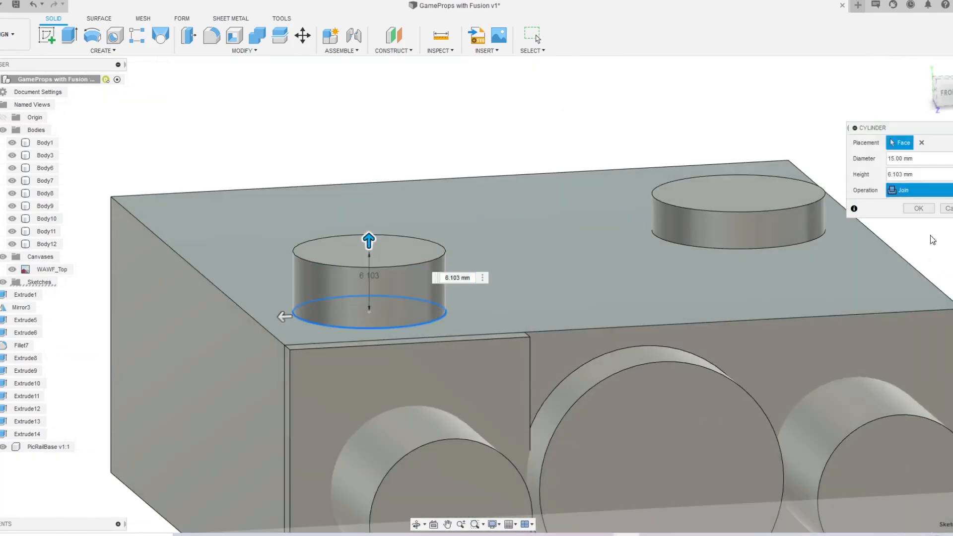
pyautogui.click(930, 237)
pyautogui.click(929, 208)
# Step: Move the top dial cylinder slightly so it is centred on the dial in the canvas
pyautogui.keyDown('shift'); pyautogui.moveTo(593, 183); pyautogui.dragTo(559, 260, button='middle'); pyautogui.keyUp('shift')
pyautogui.moveTo(559, 261); pyautogui.dragTo(565, 183, button='middle')
pyautogui.scroll(2, 596, 204)
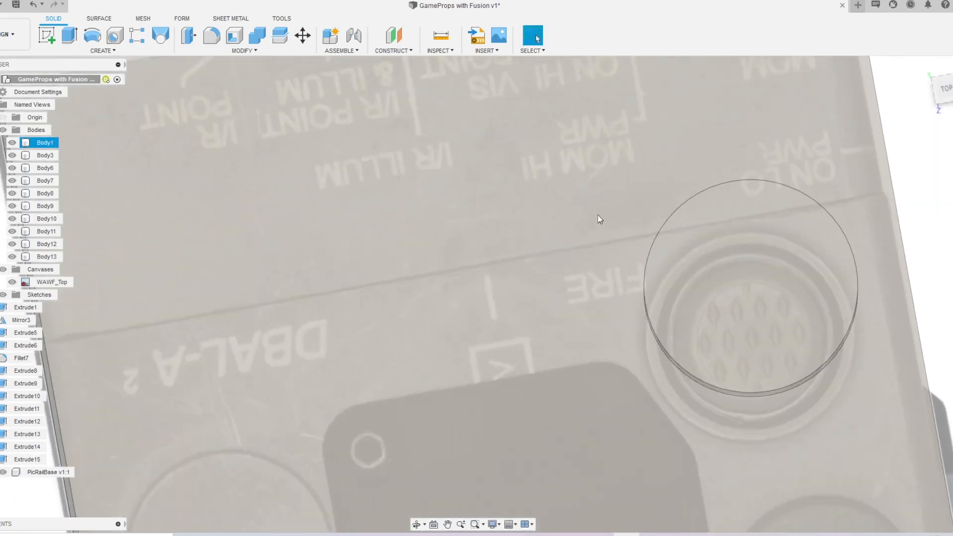
pyautogui.scroll(-4, 599, 253)
pyautogui.keyDown('shift'); pyautogui.moveTo(618, 289); pyautogui.dragTo(768, 251); pyautogui.keyUp('shift')
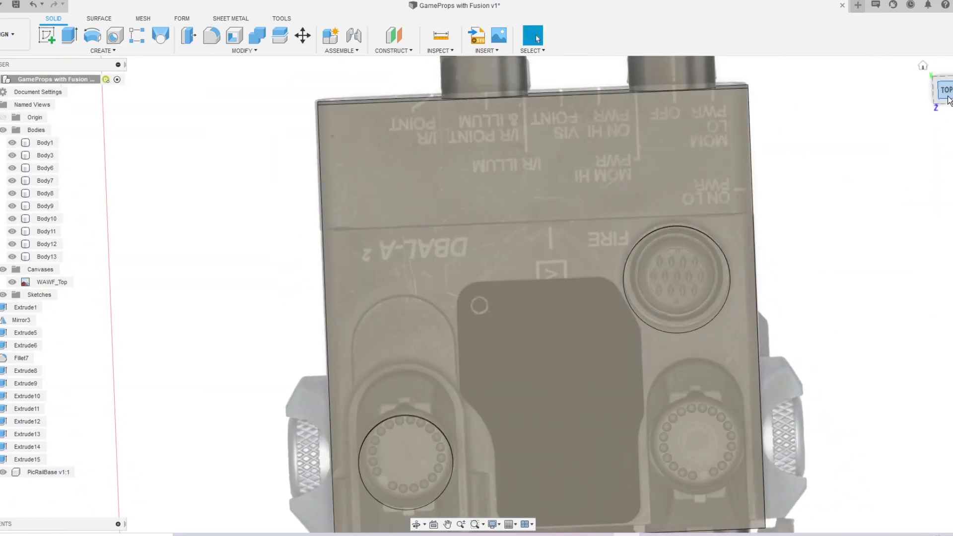
pyautogui.scroll(5, 518, 258)
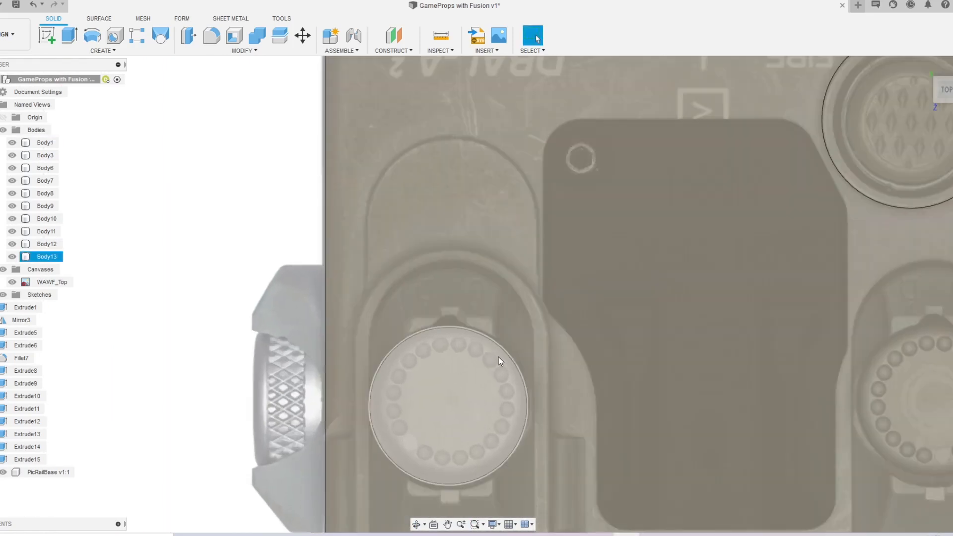
pyautogui.click(499, 362)
pyautogui.press('m')
pyautogui.moveTo(383, 335)
pyautogui.mouseDown()
pyautogui.moveTo(387, 354)
pyautogui.moveTo(386, 334)
pyautogui.mouseUp()
pyautogui.click(918, 319)
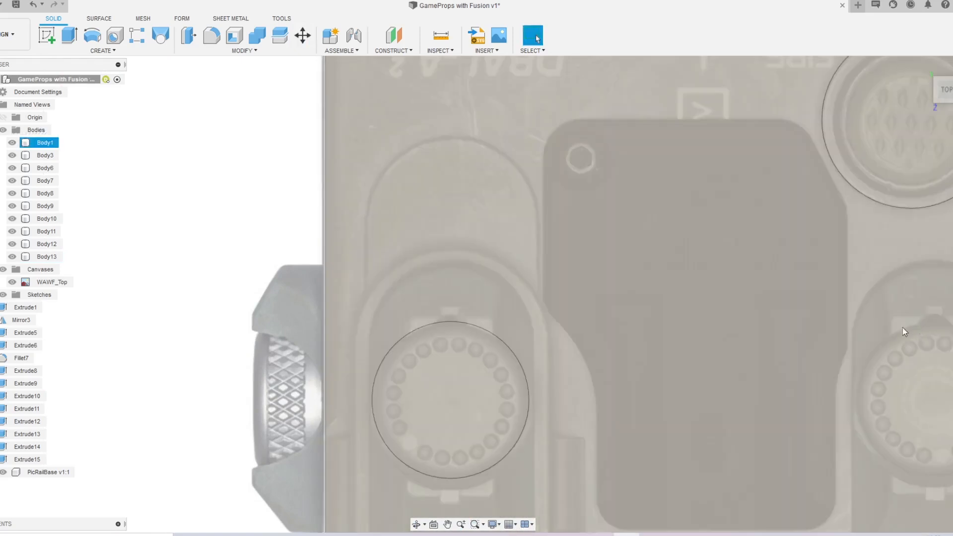
# Step: Duplicate the top dial cylinder and move the copy about 46.15 mm along X onto the second dial
pyautogui.moveTo(591, 338); pyautogui.dragTo(453, 265, button='middle')
pyautogui.click(311, 340)
pyautogui.hotkey('ctrl', 'c')
pyautogui.hotkey('ctrl', 'v')
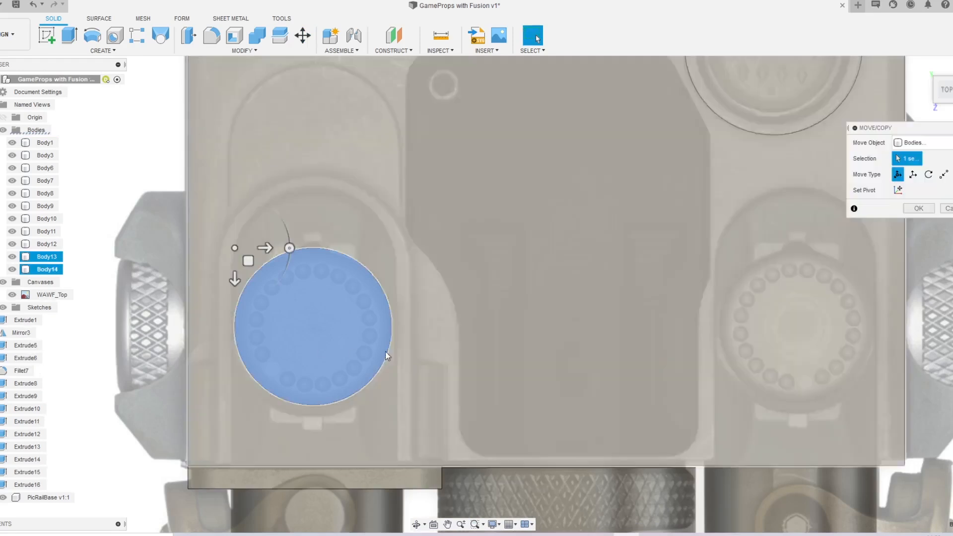
pyautogui.moveTo(270, 248); pyautogui.dragTo(751, 303)
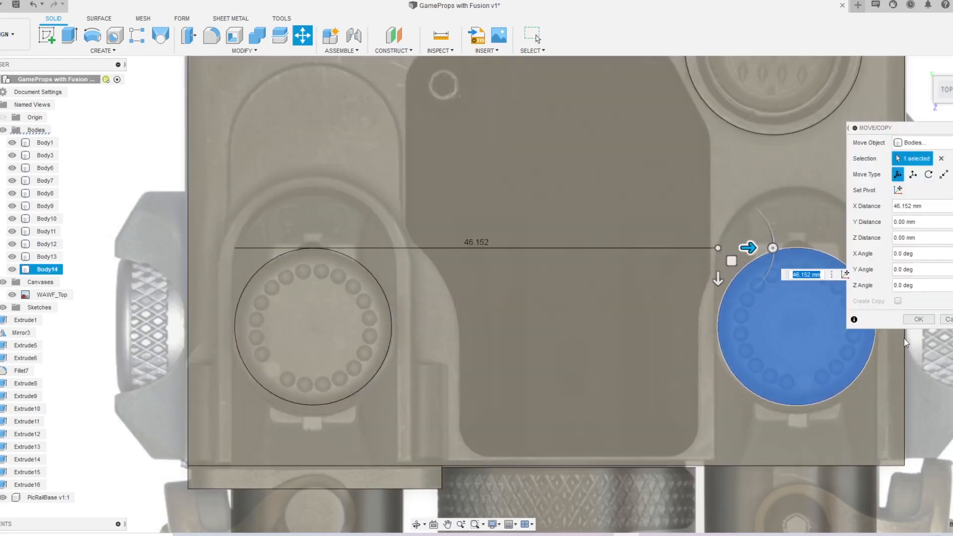
pyautogui.click(923, 322)
# Step: Duplicate the second dial cylinder, move the copy outside the housing's side and rotate it -90° about Z
pyautogui.moveTo(844, 299); pyautogui.dragTo(791, 271, button='middle')
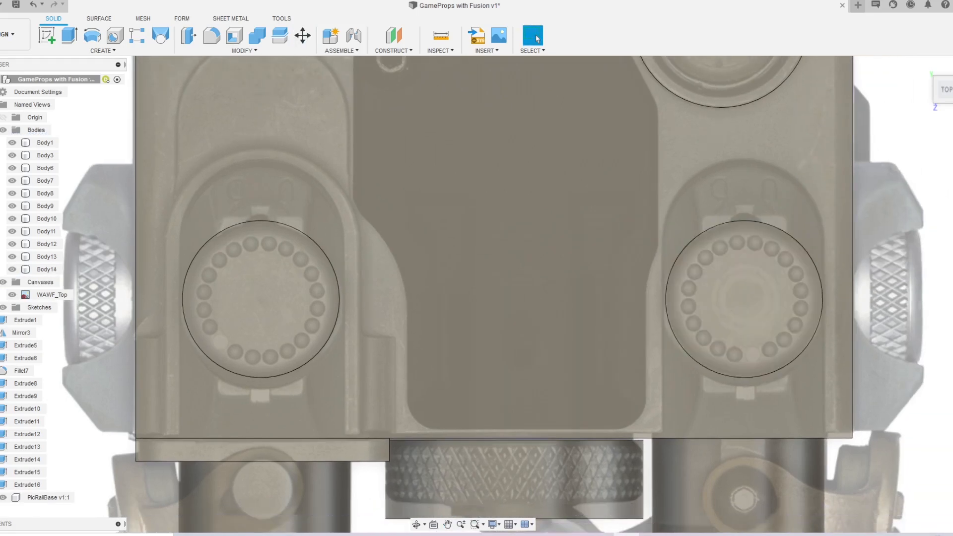
pyautogui.scroll(1, 912, 265)
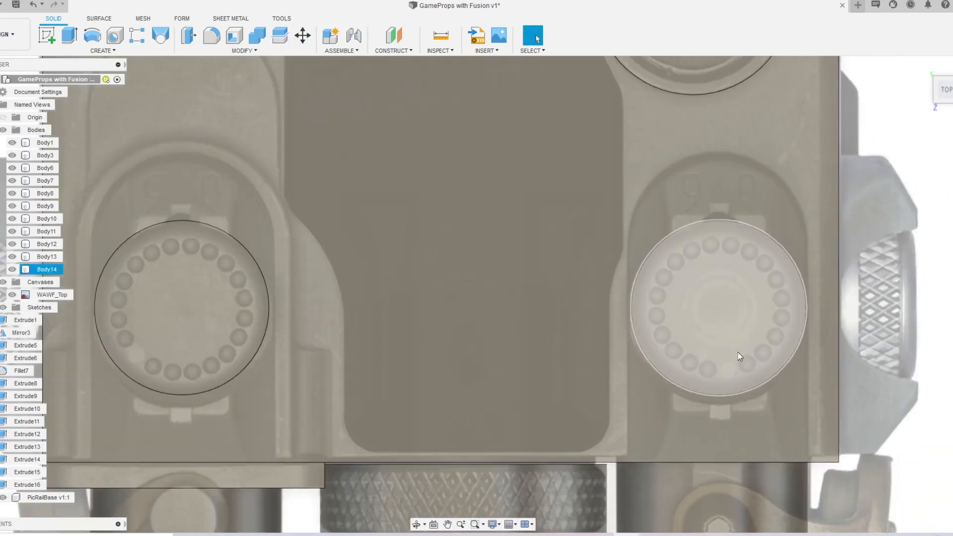
pyautogui.scroll(-6, 710, 255)
pyautogui.moveTo(710, 255); pyautogui.dragTo(565, 271, button='middle')
pyautogui.scroll(3, 445, 229)
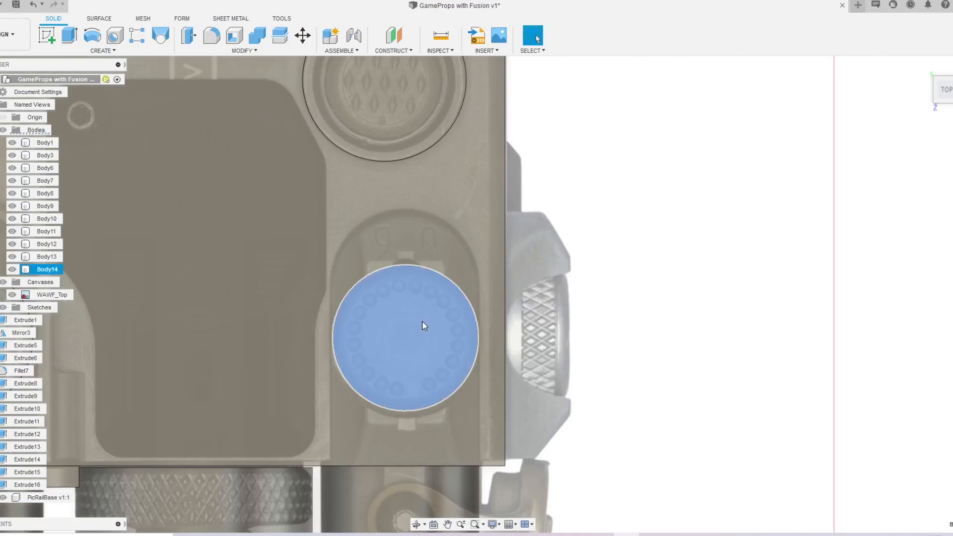
pyautogui.hotkey('ctrl', 'c')
pyautogui.hotkey('ctrl', 'v')
pyautogui.moveTo(365, 266); pyautogui.dragTo(571, 266)
pyautogui.keyDown('shift'); pyautogui.moveTo(556, 387); pyautogui.dragTo(556, 365, button='middle'); pyautogui.keyUp('shift')
pyautogui.moveTo(541, 338); pyautogui.dragTo(708, 404)
pyautogui.keyDown('shift'); pyautogui.moveTo(709, 404); pyautogui.dragTo(670, 293, button='middle'); pyautogui.keyUp('shift')
pyautogui.click(945, 93)
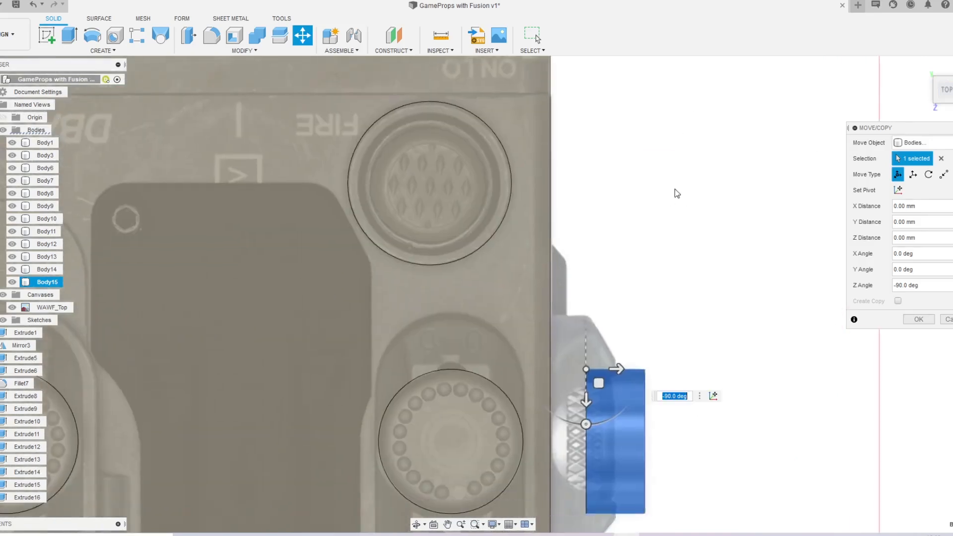
# Step: Move the rotated cylinder about 3.2 mm inward so it sits over the canvas's knurled side knob
pyautogui.moveTo(670, 297); pyautogui.dragTo(693, 220, button='middle')
pyautogui.moveTo(640, 291); pyautogui.dragTo(611, 292)
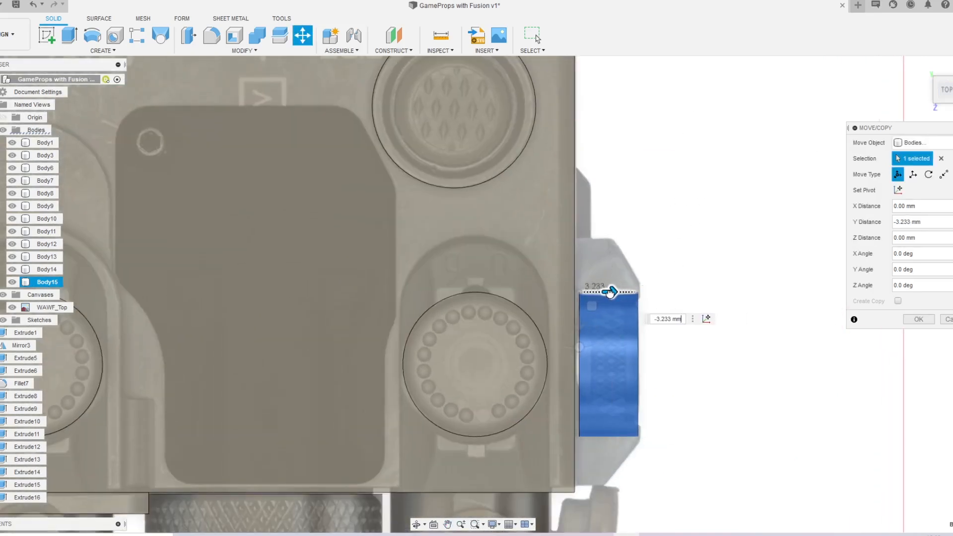
pyautogui.click(919, 319)
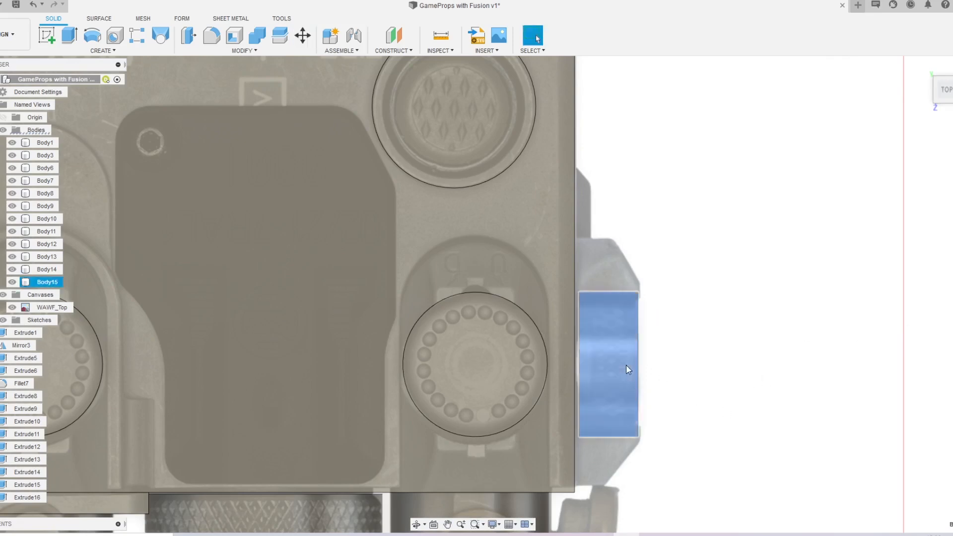
# Step: Mirror the side knob cylinder as a new body across the central origin plane to the housing's opposite side
pyautogui.scroll(-5, 626, 364)
pyautogui.keyDown('shift'); pyautogui.moveTo(719, 385); pyautogui.dragTo(650, 274, button='middle'); pyautogui.keyUp('shift')
pyautogui.hotkey('shift', 'm')
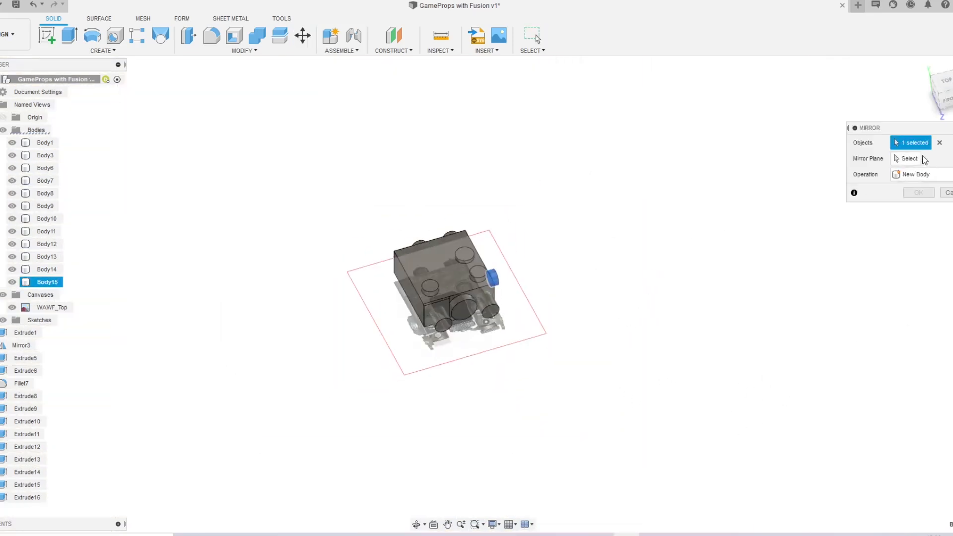
pyautogui.click(924, 158)
pyautogui.keyDown('shift'); pyautogui.moveTo(688, 223); pyautogui.dragTo(623, 200, button='middle'); pyautogui.keyUp('shift')
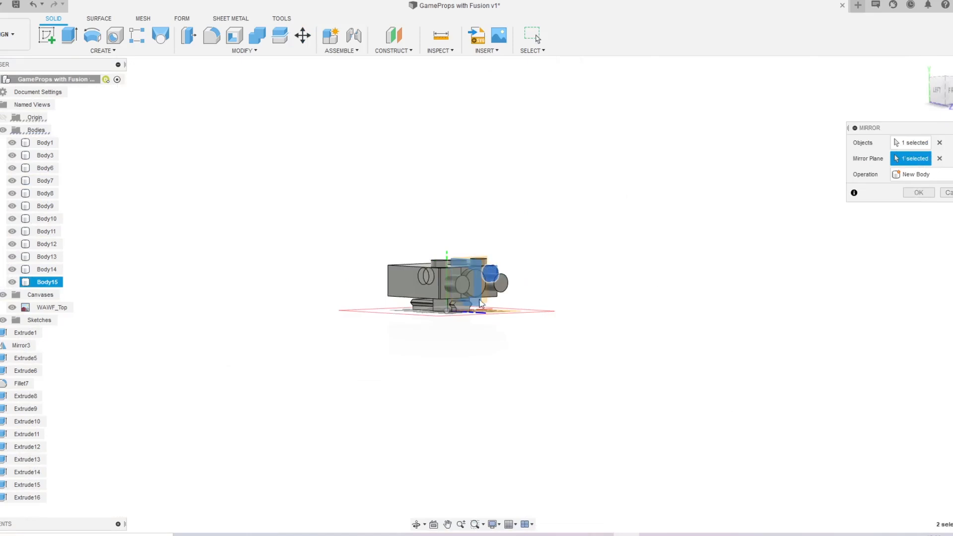
pyautogui.click(920, 196)
pyautogui.scroll(5, 476, 295)
pyautogui.keyDown('shift'); pyautogui.moveTo(561, 244); pyautogui.dragTo(513, 297, button='middle'); pyautogui.keyUp('shift')
pyautogui.keyDown('ctrl'); pyautogui.click(475, 353); pyautogui.keyUp('ctrl')
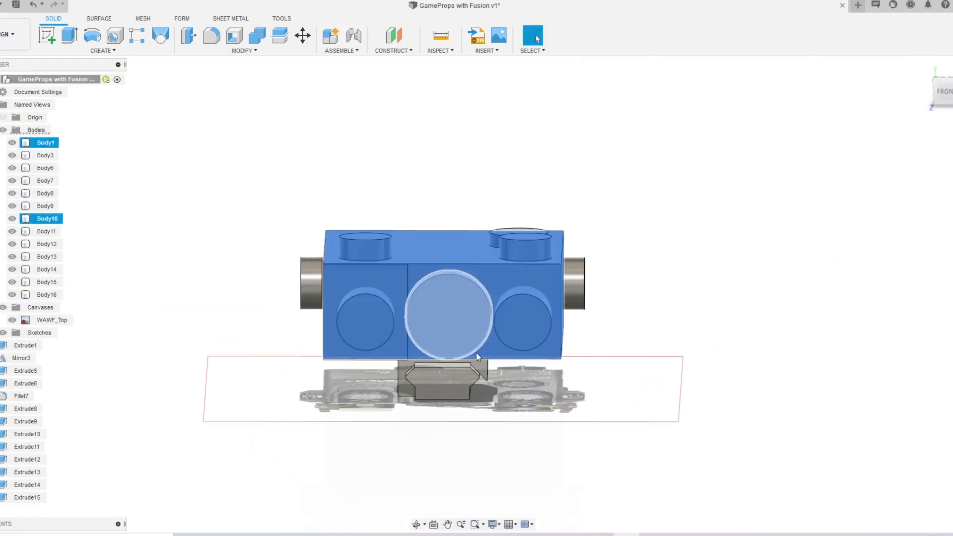
pyautogui.hotkey('shift', 'i')
pyautogui.hotkey('shift', 'i')
# Step: Isolate the rail clamp body and the large knob cylinder
pyautogui.click(449, 385)
pyautogui.scroll(4, 449, 392)
pyautogui.keyDown('shift'); pyautogui.moveTo(447, 430); pyautogui.dragTo(500, 405, button='middle'); pyautogui.keyUp('shift')
pyautogui.click(504, 399)
pyautogui.keyDown('ctrl'); pyautogui.click(505, 341); pyautogui.keyUp('ctrl')
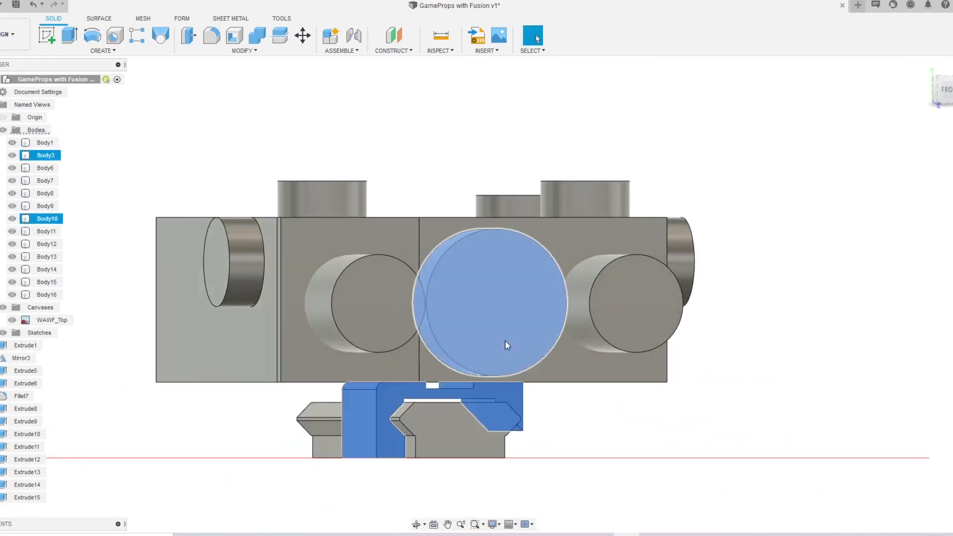
pyautogui.hotkey('shift', 'i')
# Step: Extrude the rail clamp's recessed top face upward as a new body beside the large knob cylinder
pyautogui.keyDown('shift'); pyautogui.moveTo(676, 394); pyautogui.dragTo(536, 378, button='middle'); pyautogui.keyUp('shift')
pyautogui.click(386, 353)
pyautogui.press('e')
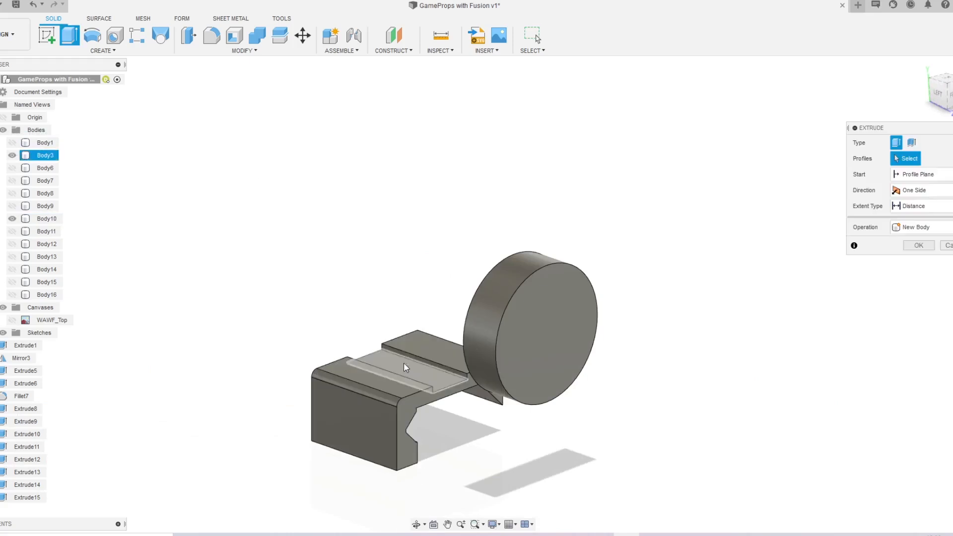
pyautogui.moveTo(407, 342); pyautogui.dragTo(408, 289)
pyautogui.click(921, 260)
pyautogui.click(919, 309)
pyautogui.click(928, 277)
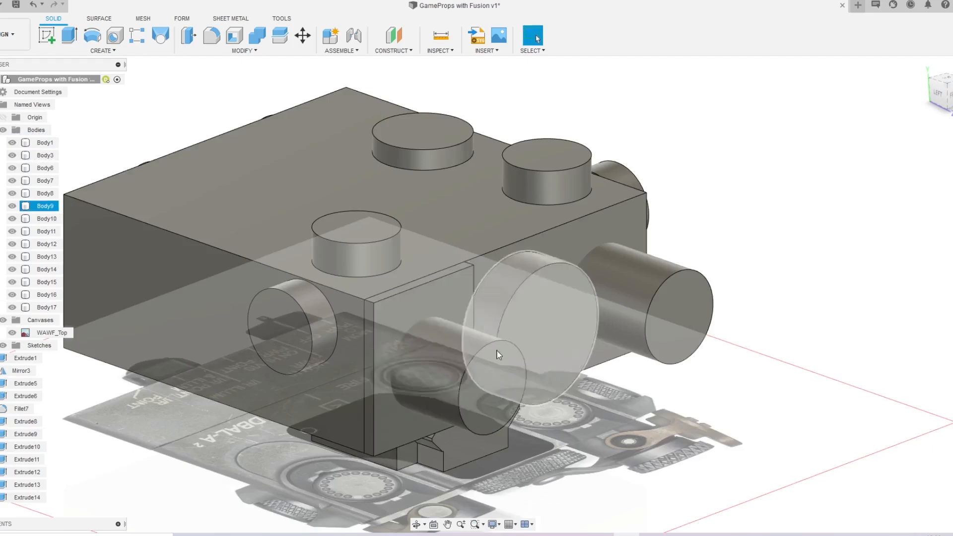
# Step: Isolate the new extruded block together with the large knob cylinder
pyautogui.keyDown('shift'); pyautogui.moveTo(497, 353); pyautogui.dragTo(424, 350, button='middle'); pyautogui.keyUp('shift')
pyautogui.keyDown('ctrl'); pyautogui.click(438, 346); pyautogui.keyUp('ctrl')
pyautogui.hotkey('shift', 'i')
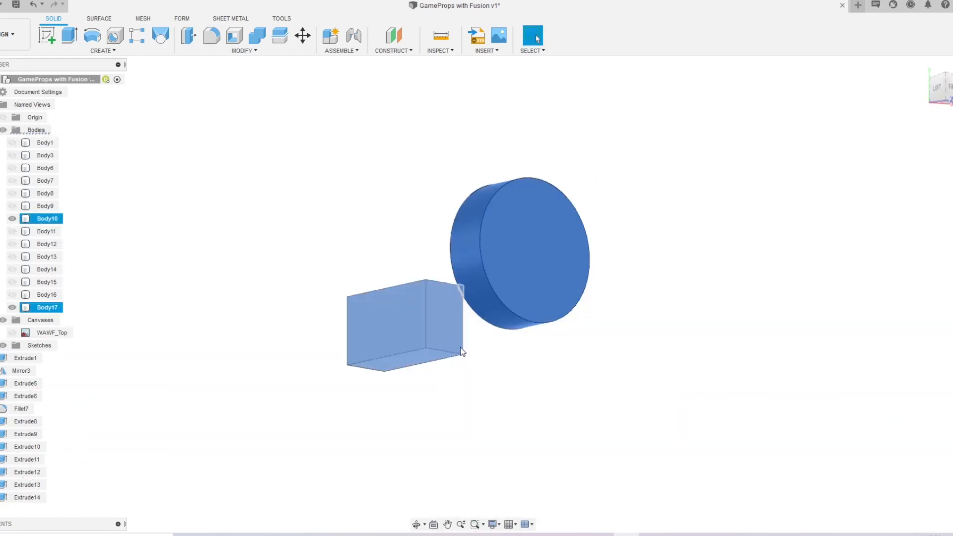
pyautogui.click(687, 353)
pyautogui.keyDown('shift'); pyautogui.moveTo(726, 298); pyautogui.dragTo(688, 306, button='middle'); pyautogui.keyUp('shift')
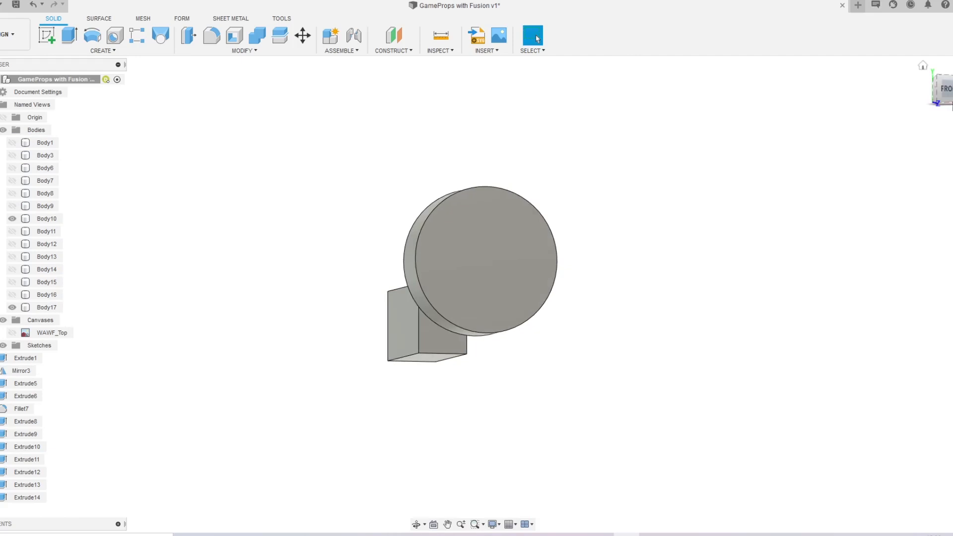
# Step: Start a Move on the large knob cylinder and place its pivot at the centre of the circular front face
pyautogui.click(951, 92)
pyautogui.moveTo(838, 195); pyautogui.dragTo(500, 305, button='middle')
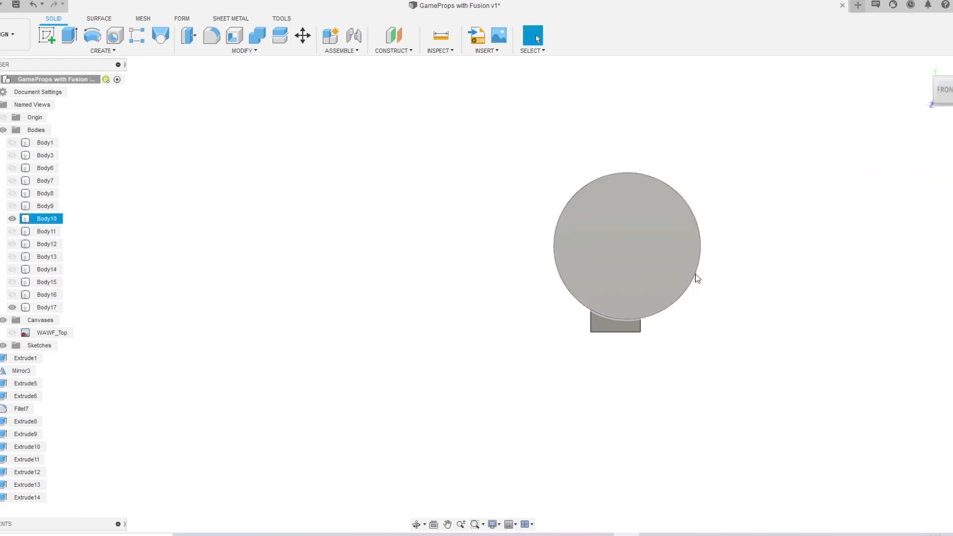
pyautogui.moveTo(653, 260); pyautogui.dragTo(594, 300, button='middle')
pyautogui.click(594, 300)
pyautogui.press('m')
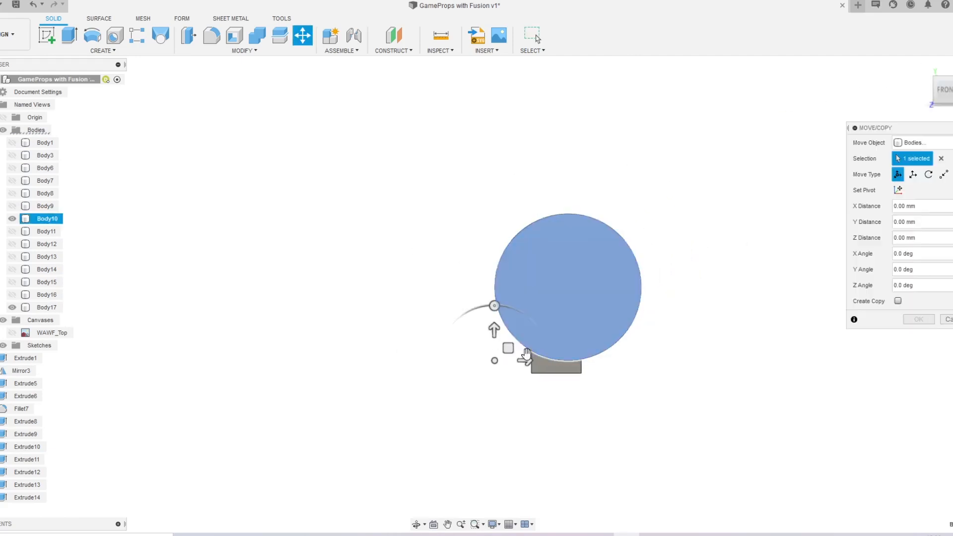
pyautogui.keyDown('shift'); pyautogui.moveTo(611, 238); pyautogui.dragTo(613, 248, button='middle'); pyautogui.keyUp('shift')
pyautogui.click(899, 190)
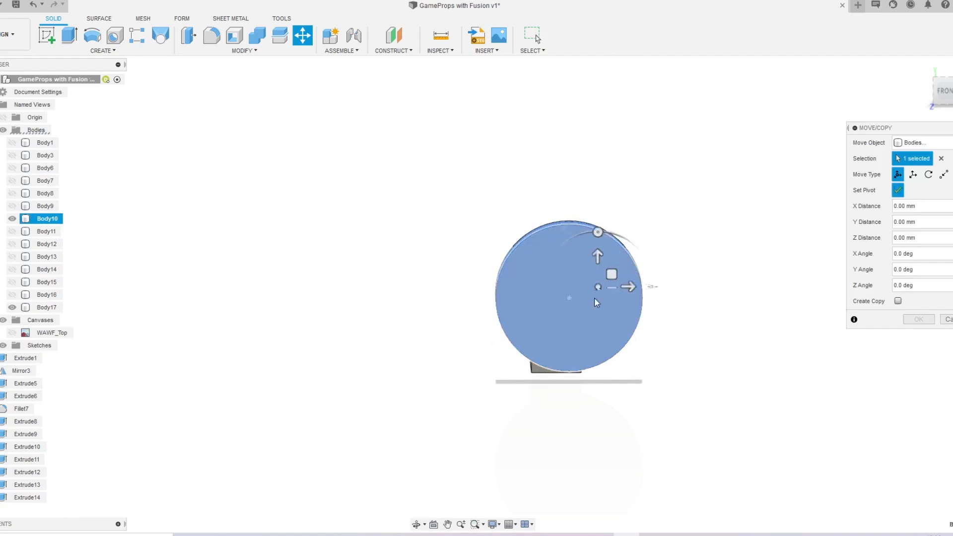
pyautogui.click(567, 300)
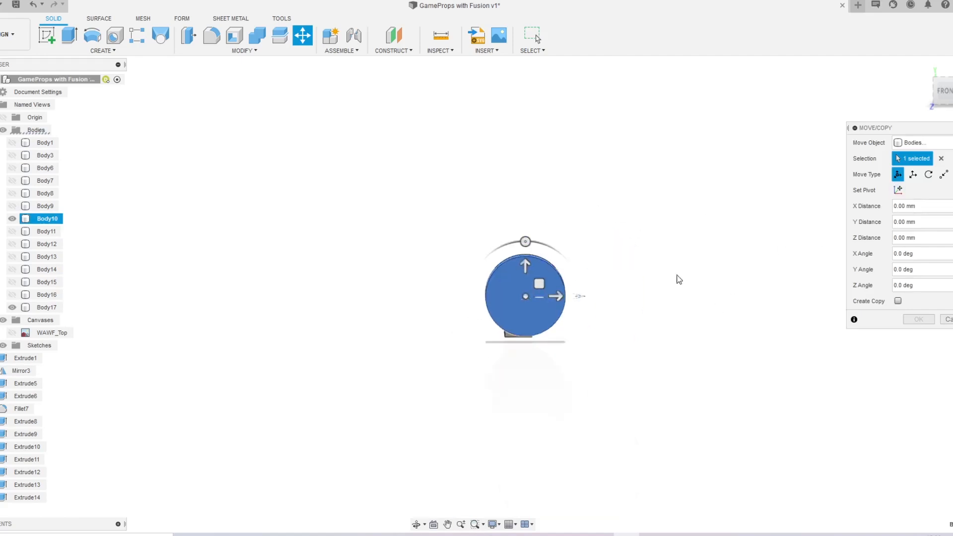
# Step: Show the origin and shift the large knob cylinder along X so its centre lines up with the origin's vertical axis
pyautogui.keyDown('shift'); pyautogui.moveTo(681, 276); pyautogui.dragTo(623, 273, button='middle'); pyautogui.keyUp('shift')
pyautogui.keyDown('shift'); pyautogui.moveTo(244, 152); pyautogui.dragTo(259, 177, button='middle'); pyautogui.keyUp('shift')
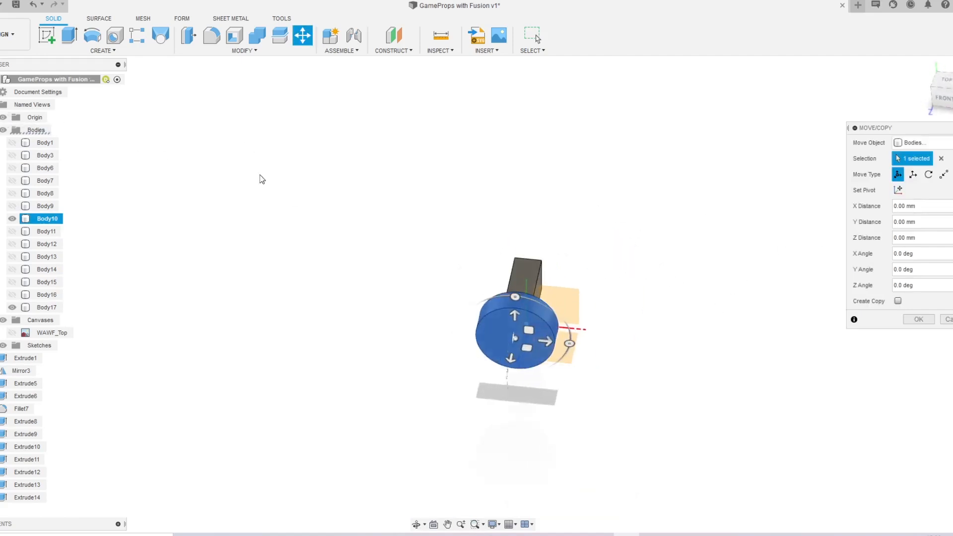
pyautogui.moveTo(550, 343); pyautogui.dragTo(516, 340)
pyautogui.keyDown('shift'); pyautogui.moveTo(643, 279); pyautogui.dragTo(580, 267, button='middle'); pyautogui.keyUp('shift')
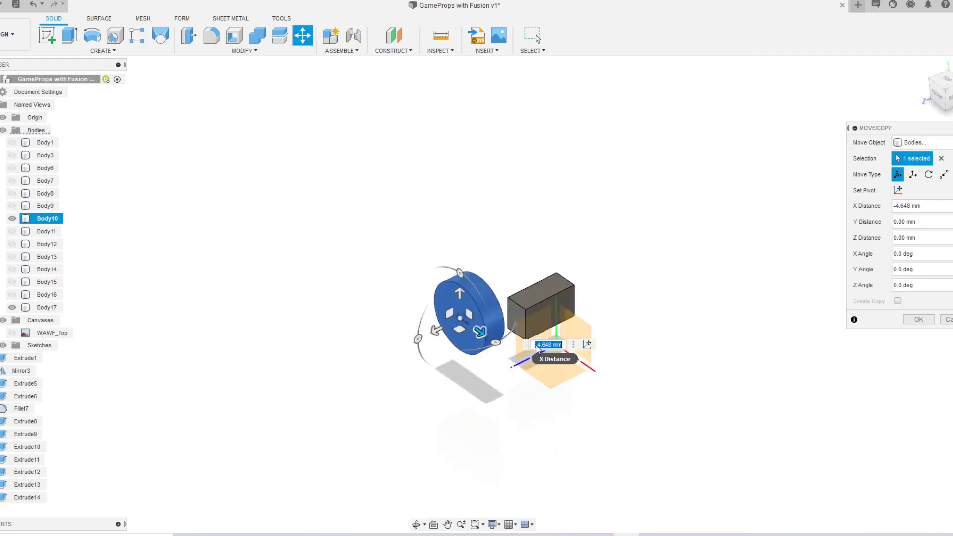
pyautogui.moveTo(480, 332); pyautogui.dragTo(485, 336)
pyautogui.click(918, 319)
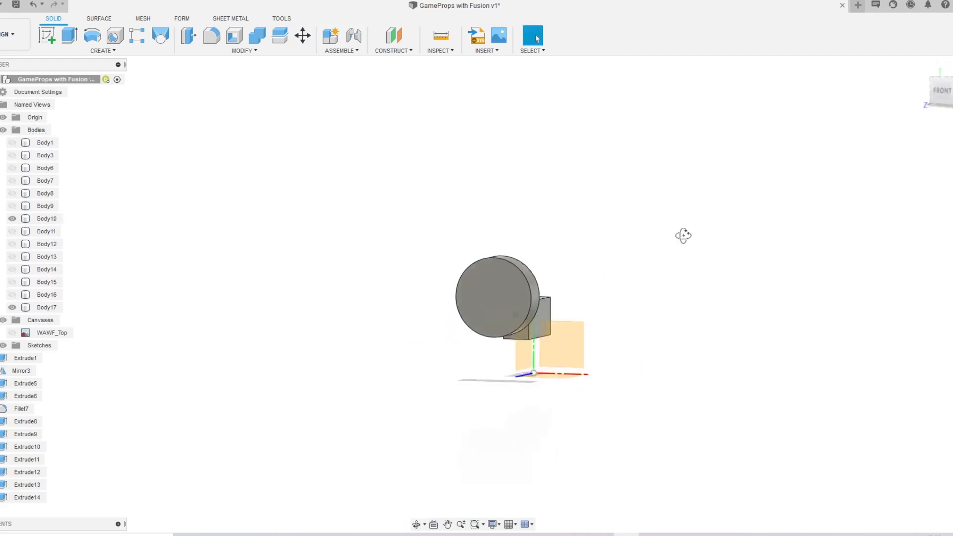
# Step: Isolate the housing, large knob cylinder and internal block, check their alignment from the front, and restore all bodies
pyautogui.click(944, 93)
pyautogui.moveTo(569, 201); pyautogui.dragTo(818, 284, button='middle')
pyautogui.scroll(4, 689, 259)
pyautogui.moveTo(805, 340); pyautogui.dragTo(695, 323, button='middle')
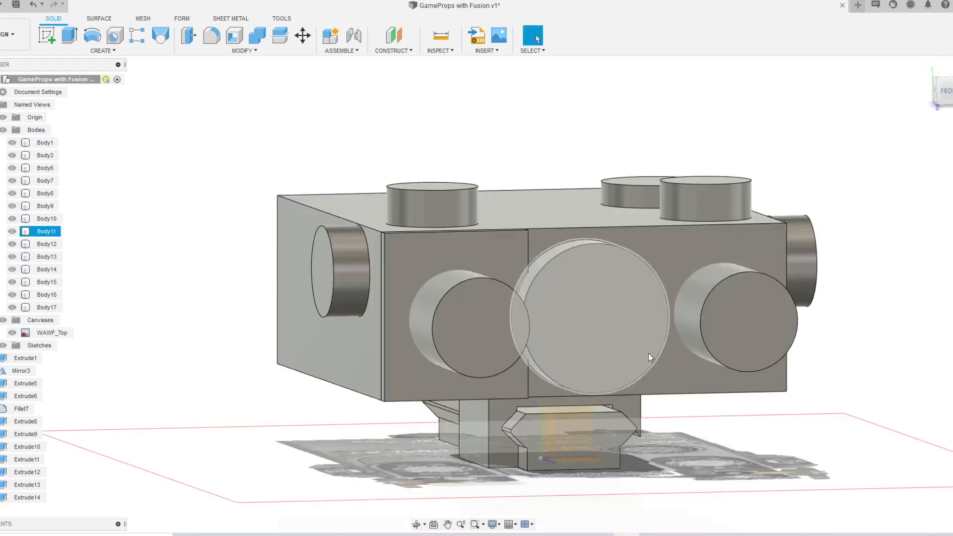
pyautogui.keyDown('shift'); pyautogui.moveTo(649, 353); pyautogui.dragTo(697, 372, button='middle'); pyautogui.keyUp('shift')
pyautogui.click(591, 366)
pyautogui.keyDown('ctrl'); pyautogui.click(629, 351); pyautogui.keyUp('ctrl')
pyautogui.keyDown('ctrl'); pyautogui.click(641, 327); pyautogui.keyUp('ctrl')
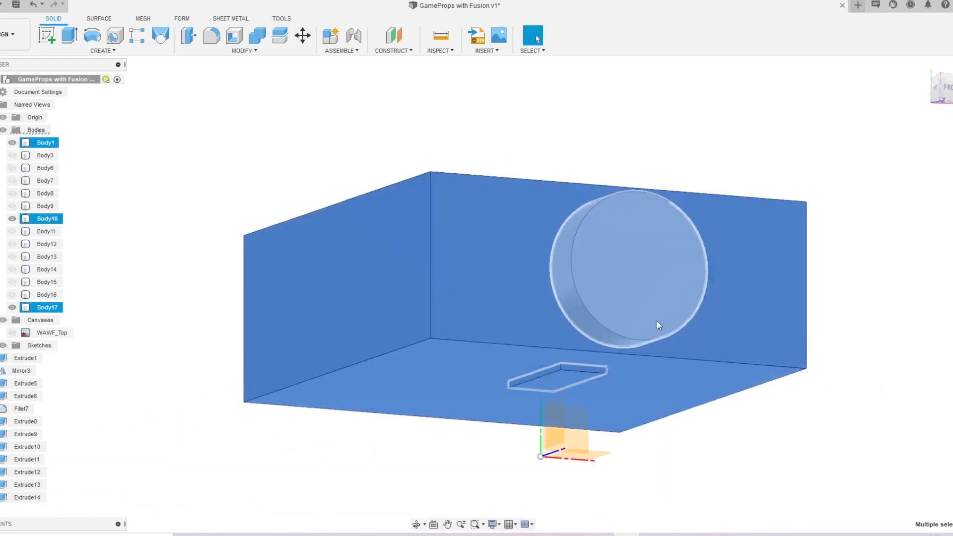
pyautogui.click(934, 143)
pyautogui.click(945, 87)
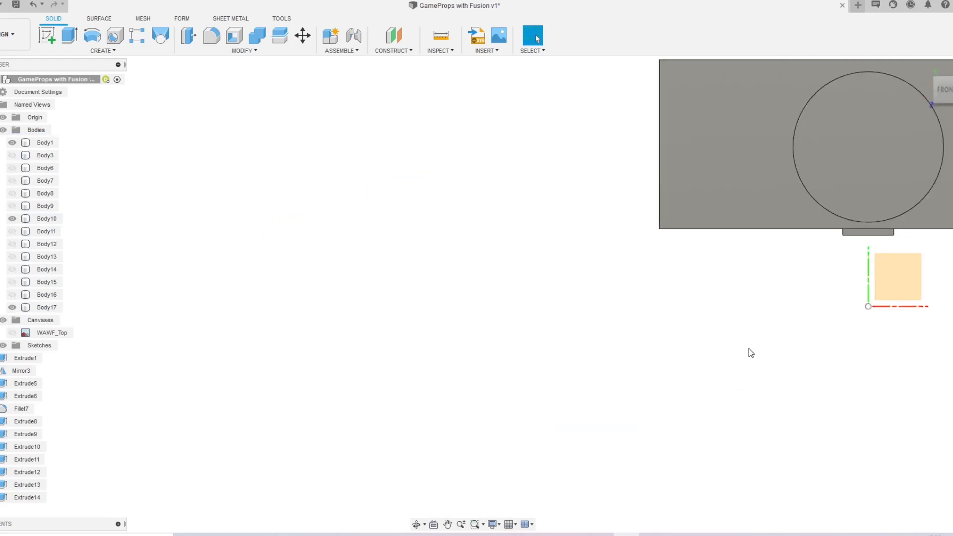
pyautogui.hotkey('ctrl', 'z')
pyautogui.hotkey('ctrl', 'z')
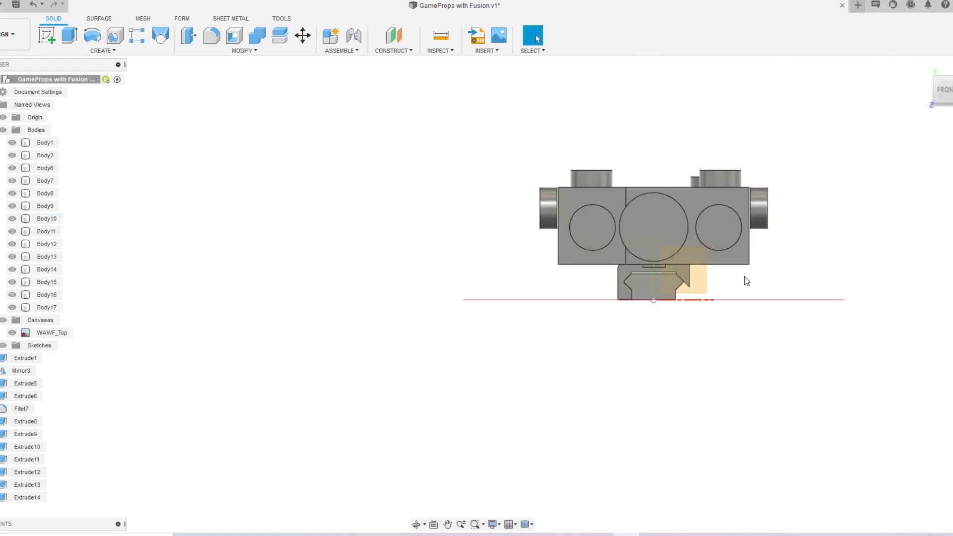
# Step: Move the three top dial cylinders about 6.1 mm downward into the housing
pyautogui.scroll(3, 663, 289)
pyautogui.click(755, 271)
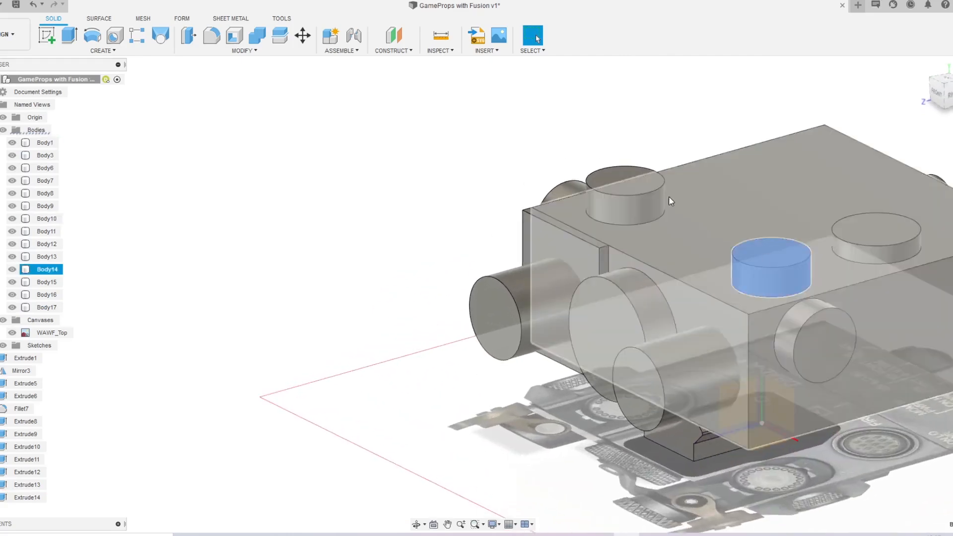
pyautogui.keyDown('ctrl'); pyautogui.click(635, 198); pyautogui.keyUp('ctrl')
pyautogui.keyDown('ctrl'); pyautogui.click(880, 243); pyautogui.keyUp('ctrl')
pyautogui.scroll(3, 734, 276)
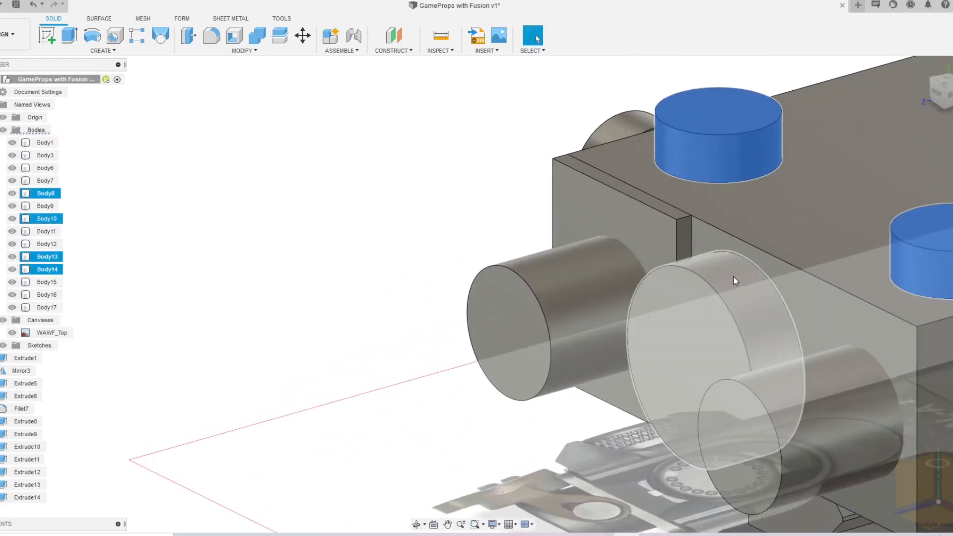
pyautogui.scroll(-3, 734, 208)
pyautogui.scroll(-3, 734, 209)
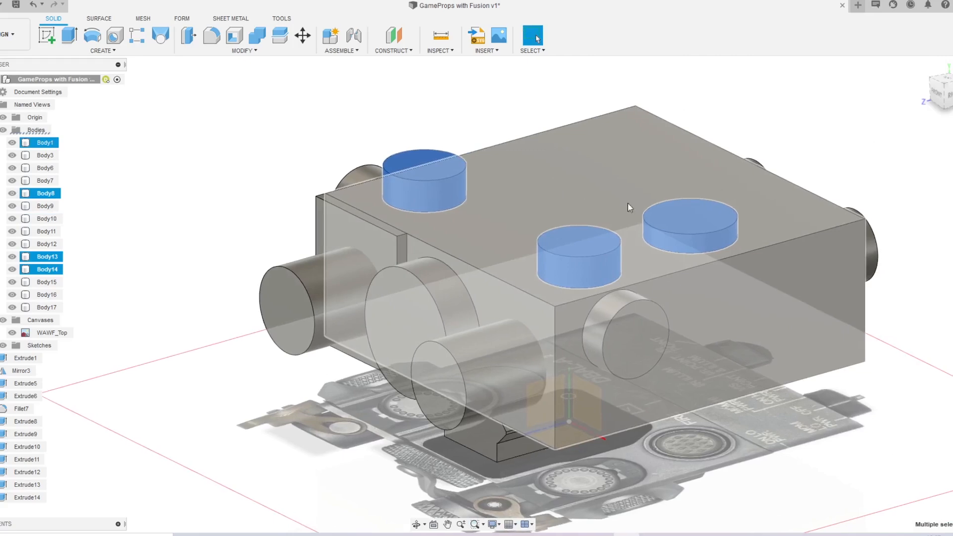
pyautogui.press('m')
pyautogui.click(898, 190)
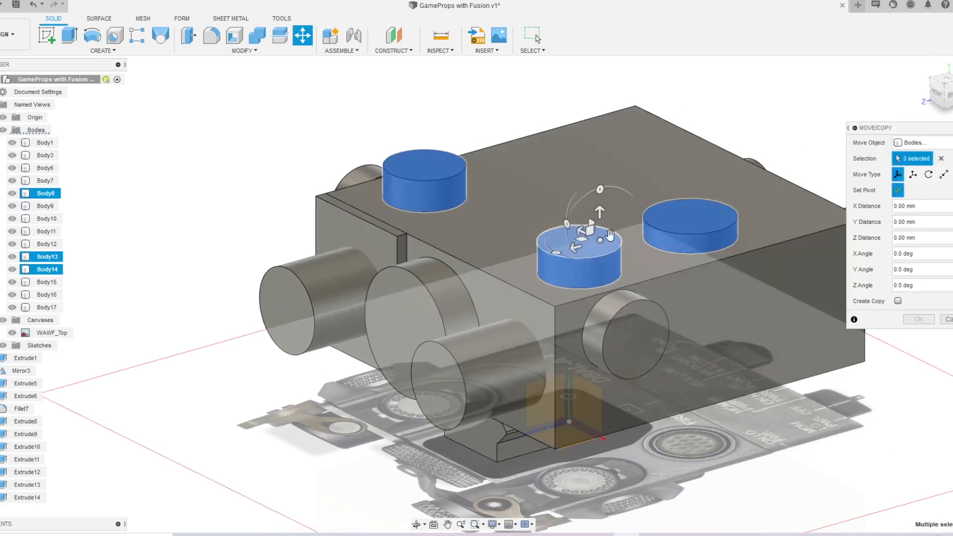
pyautogui.click(601, 239)
pyautogui.click(897, 190)
pyautogui.keyDown('shift'); pyautogui.moveTo(645, 298); pyautogui.dragTo(640, 258, button='middle'); pyautogui.keyUp('shift')
pyautogui.moveTo(611, 185); pyautogui.dragTo(643, 222)
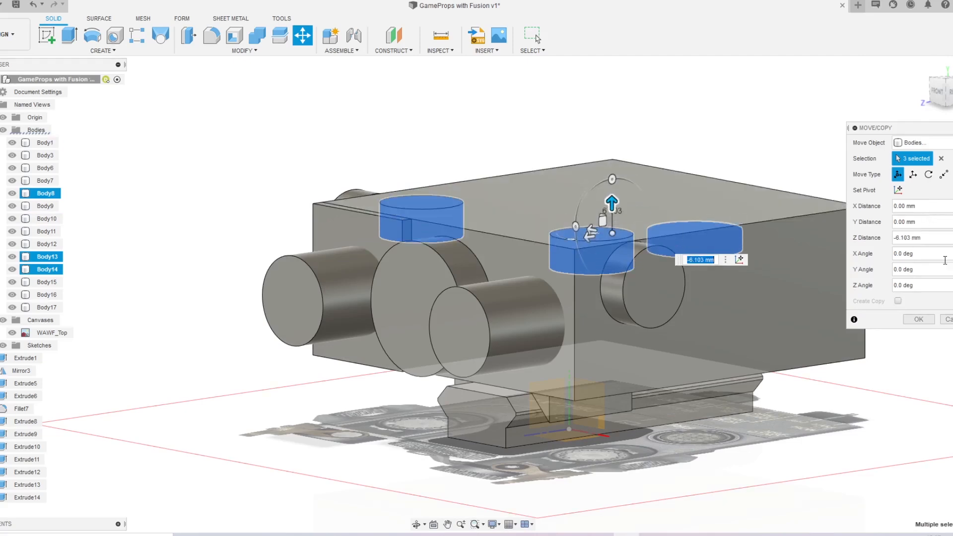
pyautogui.click(919, 317)
# Step: Offset the housing's top face inward by about 3 mm
pyautogui.click(939, 92)
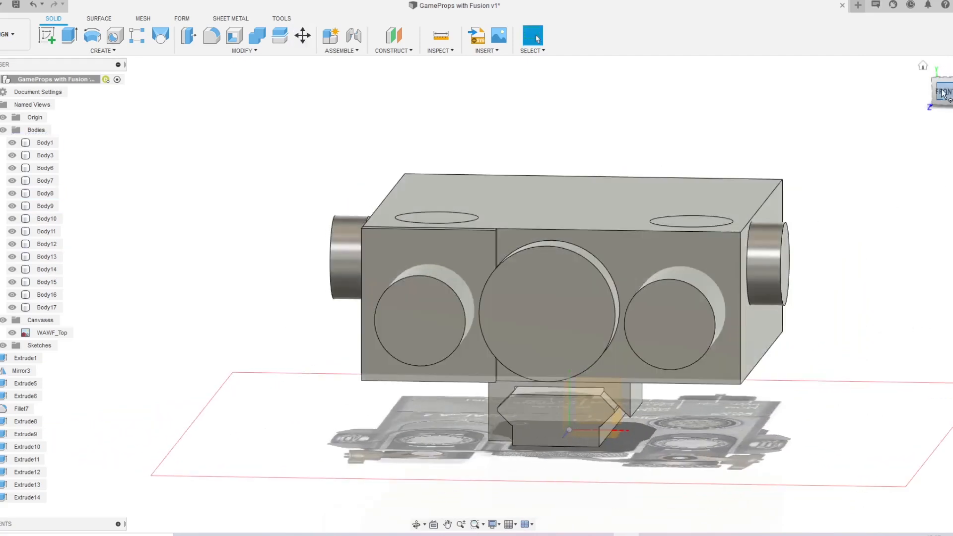
pyautogui.scroll(5, 560, 277)
pyautogui.scroll(4, 522, 283)
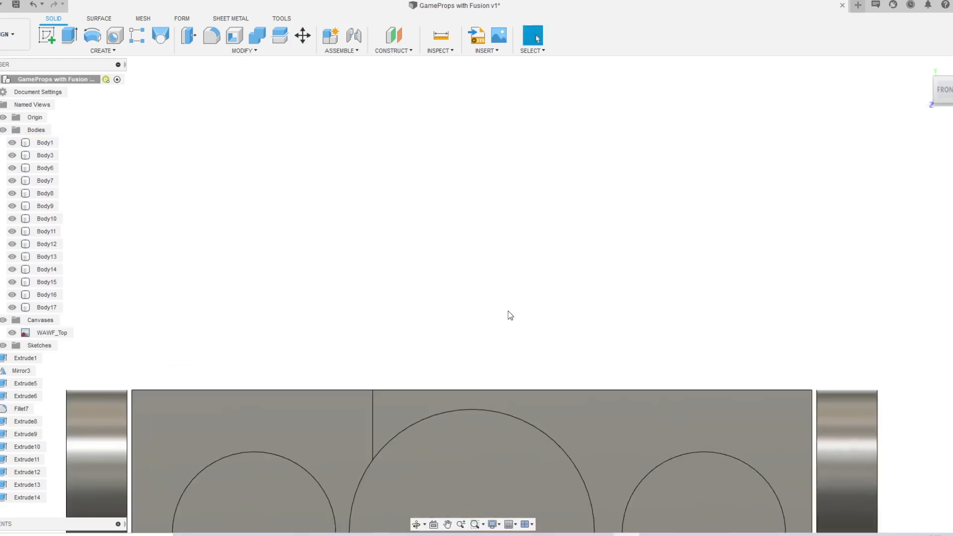
pyautogui.keyDown('shift'); pyautogui.moveTo(509, 313); pyautogui.dragTo(481, 343, button='middle'); pyautogui.keyUp('shift')
pyautogui.press('q')
pyautogui.click(479, 344)
pyautogui.click(945, 91)
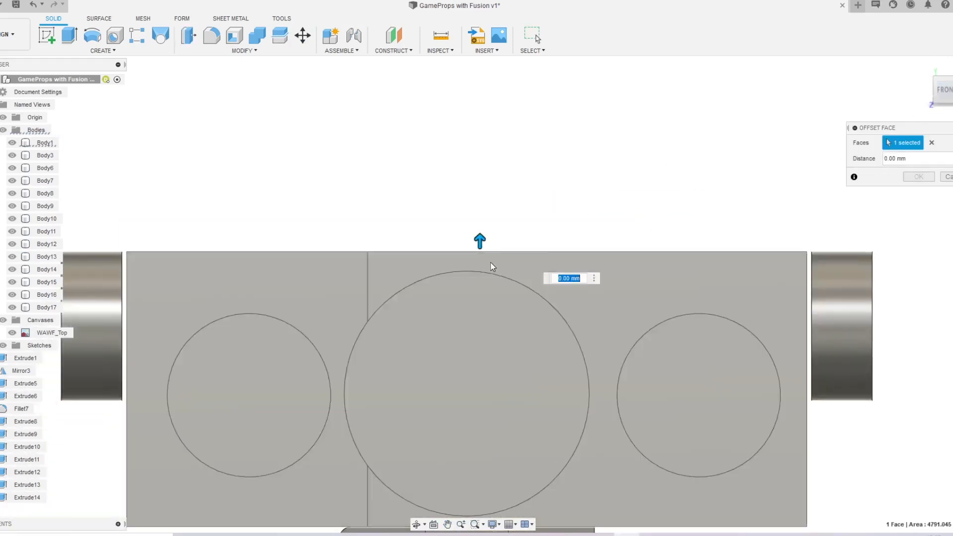
pyautogui.moveTo(480, 240); pyautogui.dragTo(477, 270)
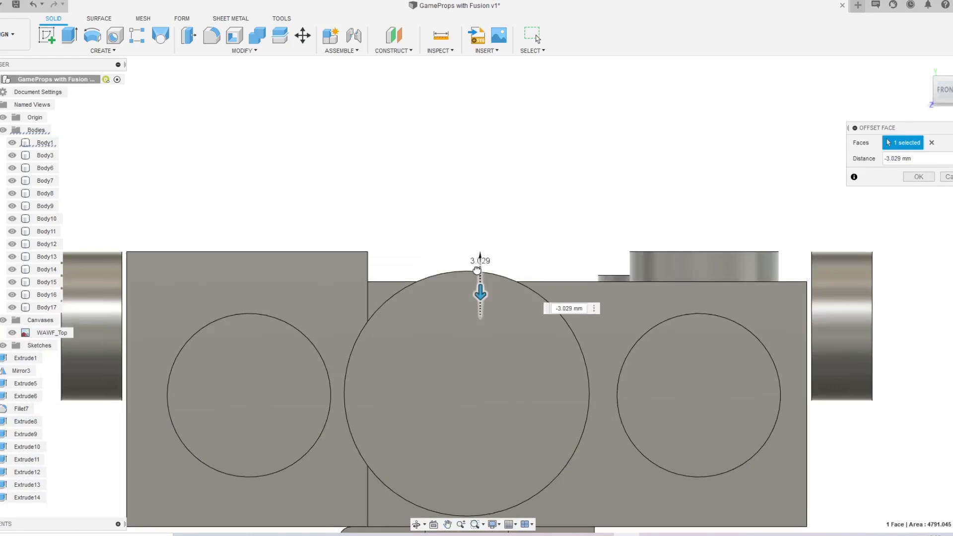
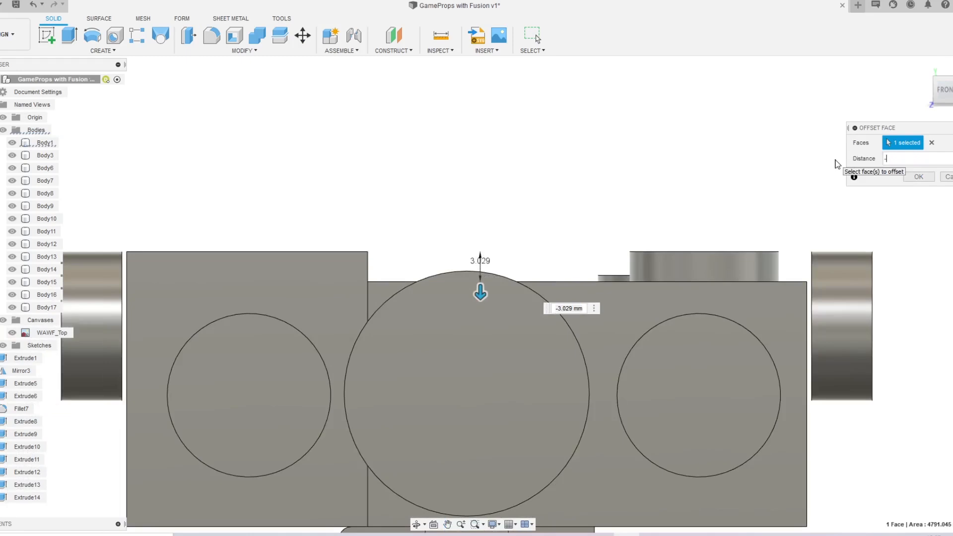
pyautogui.press('Escape')
# Step: Offset the housing's bottom face slightly inward, leaving a gap above the rail clamp
pyautogui.click(638, 340)
pyautogui.keyDown('shift'); pyautogui.moveTo(639, 341); pyautogui.dragTo(603, 259, button='middle'); pyautogui.keyUp('shift')
pyautogui.click(603, 259)
pyautogui.press('q')
pyautogui.click(943, 87)
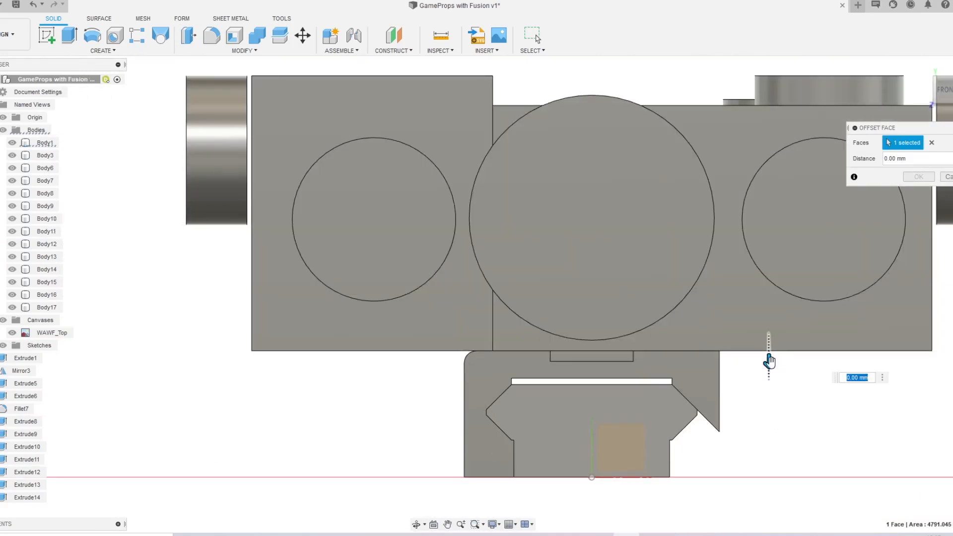
pyautogui.moveTo(769, 362); pyautogui.dragTo(772, 349)
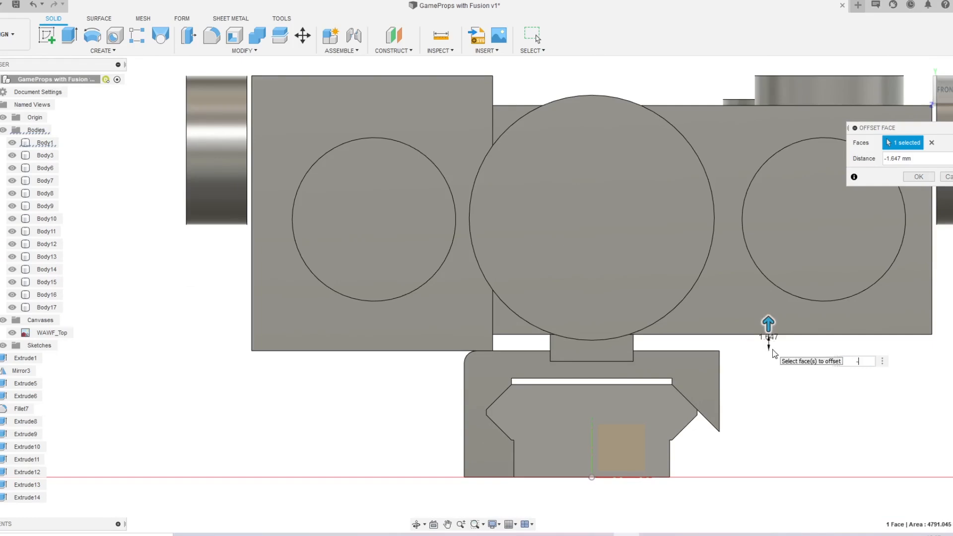
pyautogui.press('Return')
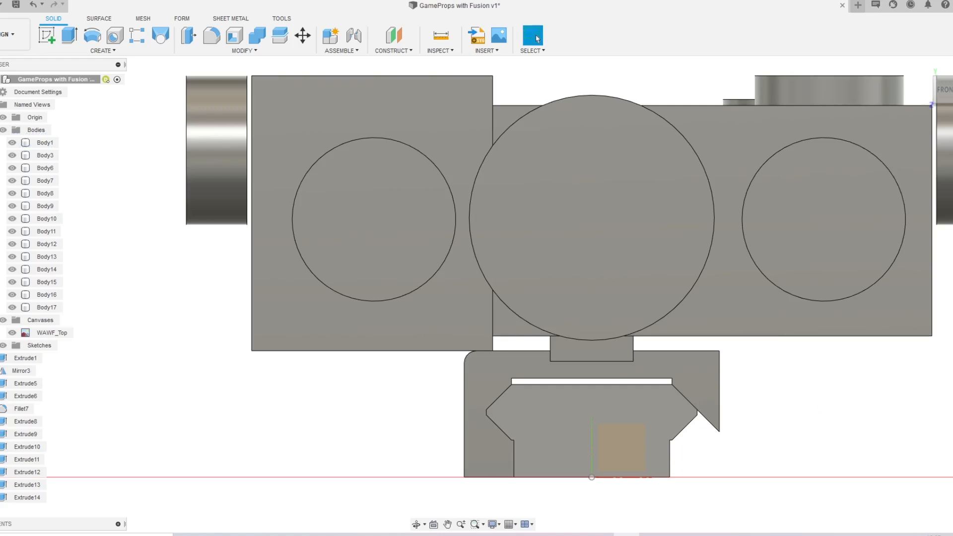
# Step: Isolate the housing together with the internal block beneath it
pyautogui.scroll(1, 869, 401)
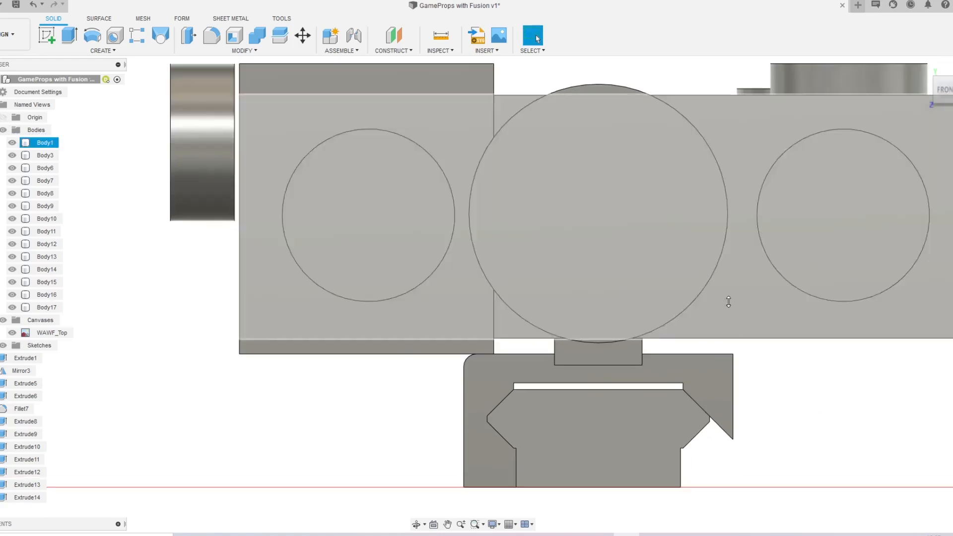
pyautogui.scroll(-8, 709, 280)
pyautogui.keyDown('shift'); pyautogui.moveTo(614, 163); pyautogui.dragTo(524, 228, button='middle'); pyautogui.keyUp('shift')
pyautogui.scroll(4, 516, 283)
pyautogui.keyDown('shift'); pyautogui.moveTo(532, 331); pyautogui.dragTo(501, 371, button='middle'); pyautogui.keyUp('shift')
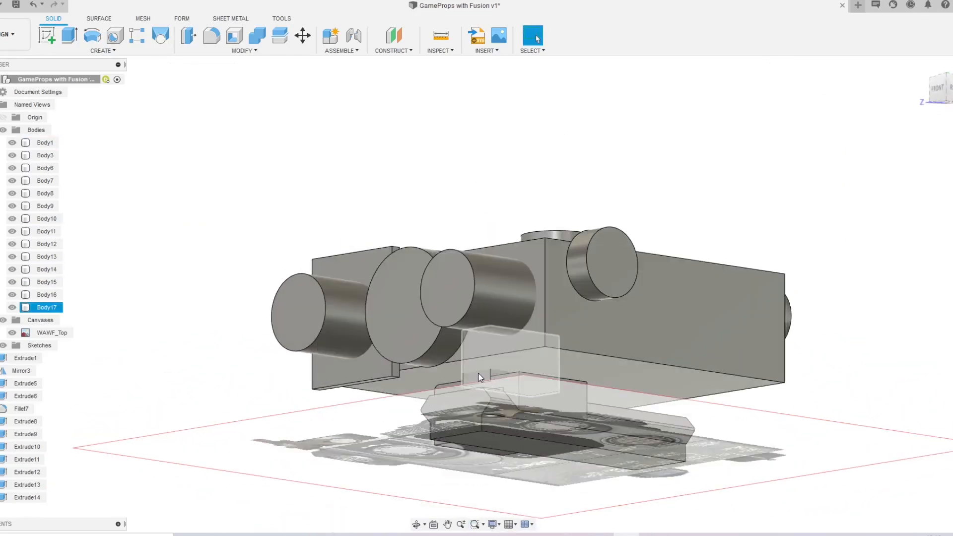
pyautogui.click(478, 373)
pyautogui.keyDown('ctrl'); pyautogui.click(509, 353); pyautogui.keyUp('ctrl')
pyautogui.hotkey('shift', 'i')
pyautogui.click(691, 444)
# Step: Create a box from the internal block's side face, about 92.3 mm long, 40.4 mm wide and 40.4 mm high, as a new body
pyautogui.press('s')
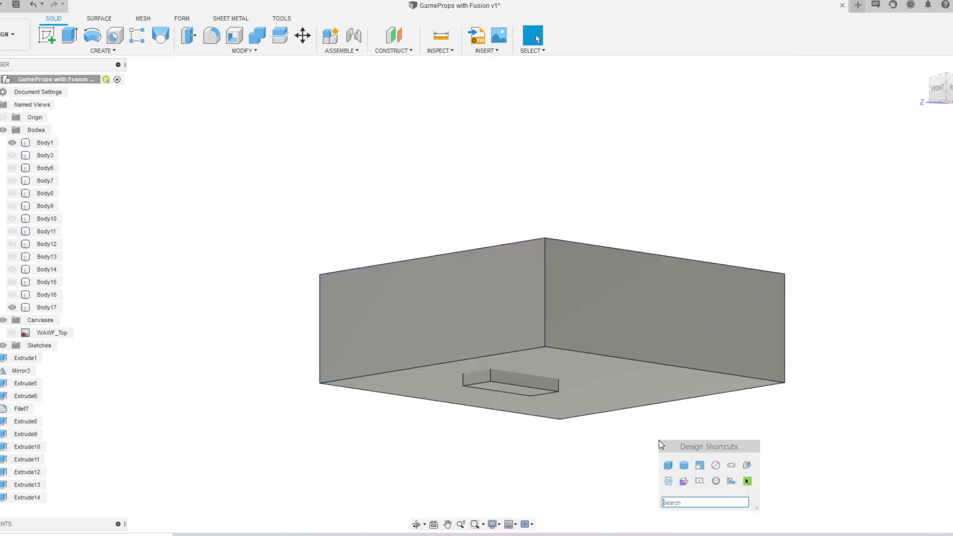
pyautogui.click(668, 466)
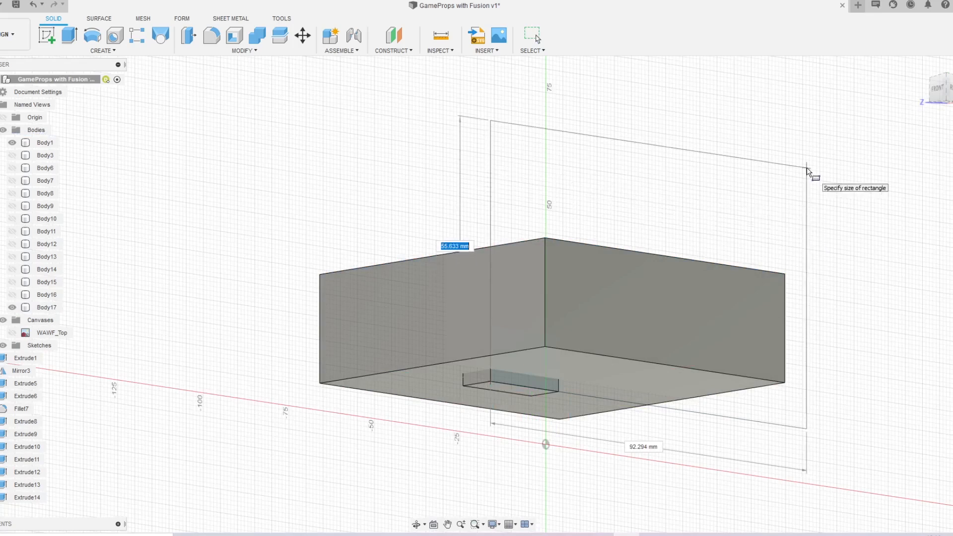
pyautogui.press('Tab')
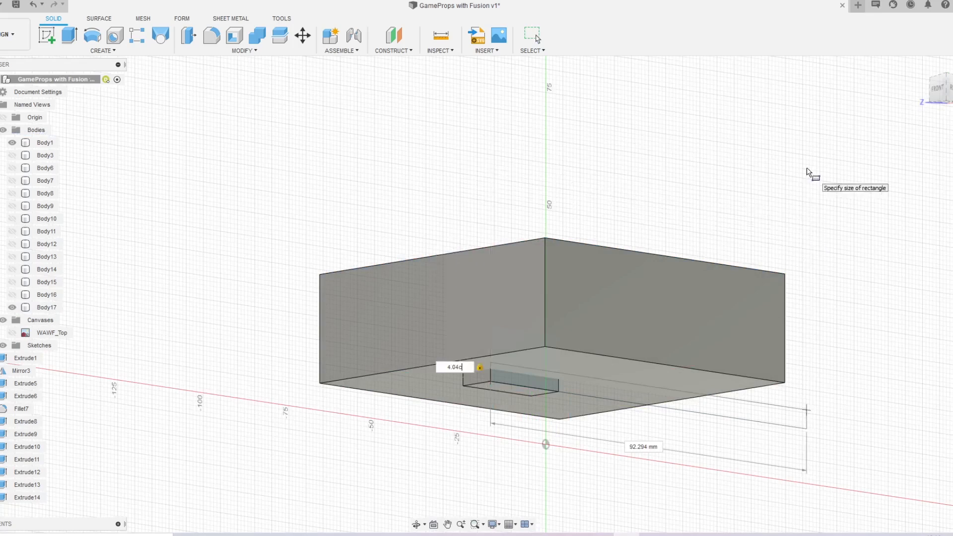
pyautogui.press('Return')
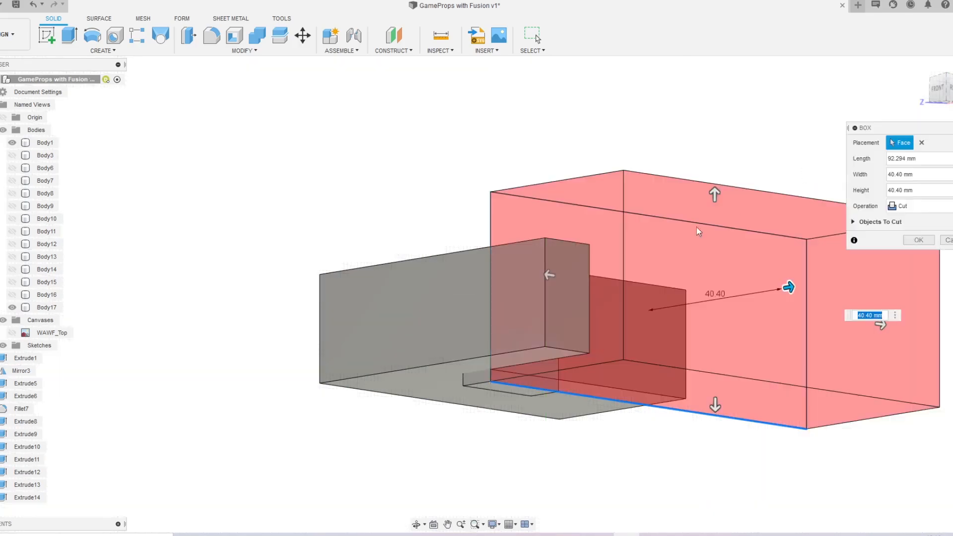
pyautogui.keyDown('shift'); pyautogui.moveTo(738, 216); pyautogui.dragTo(715, 263, button='middle'); pyautogui.keyUp('shift')
pyautogui.click(908, 207)
pyautogui.click(915, 255)
pyautogui.click(914, 227)
# Step: Offset the new box's long side face outward by about 65.6 mm
pyautogui.keyDown('shift'); pyautogui.moveTo(637, 312); pyautogui.dragTo(744, 253, button='middle'); pyautogui.keyUp('shift')
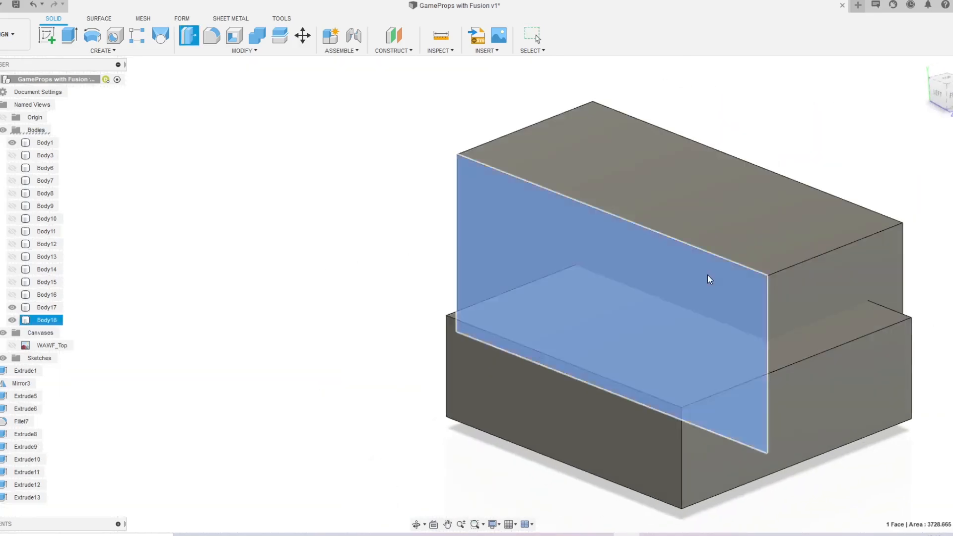
pyautogui.click(710, 272)
pyautogui.press('q')
pyautogui.moveTo(701, 273); pyautogui.dragTo(478, 339)
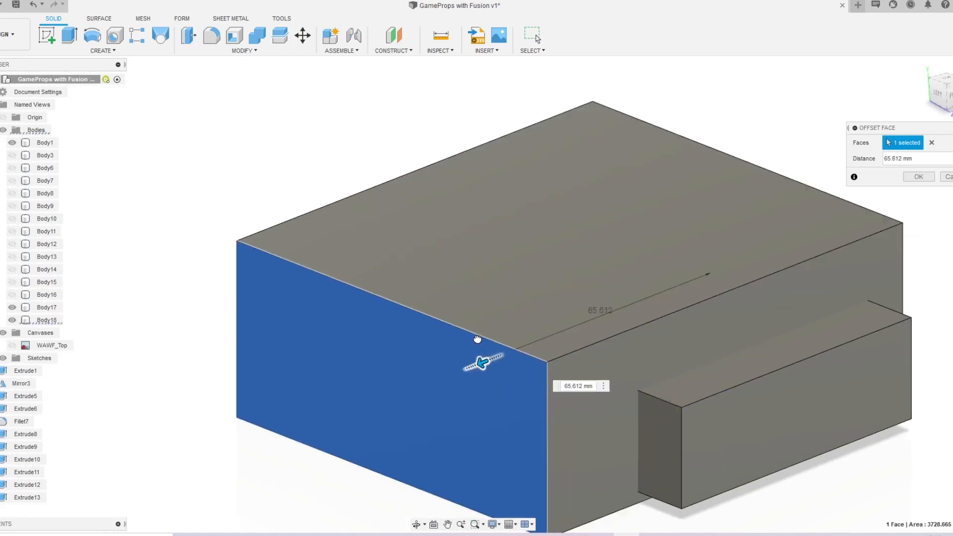
pyautogui.click(934, 179)
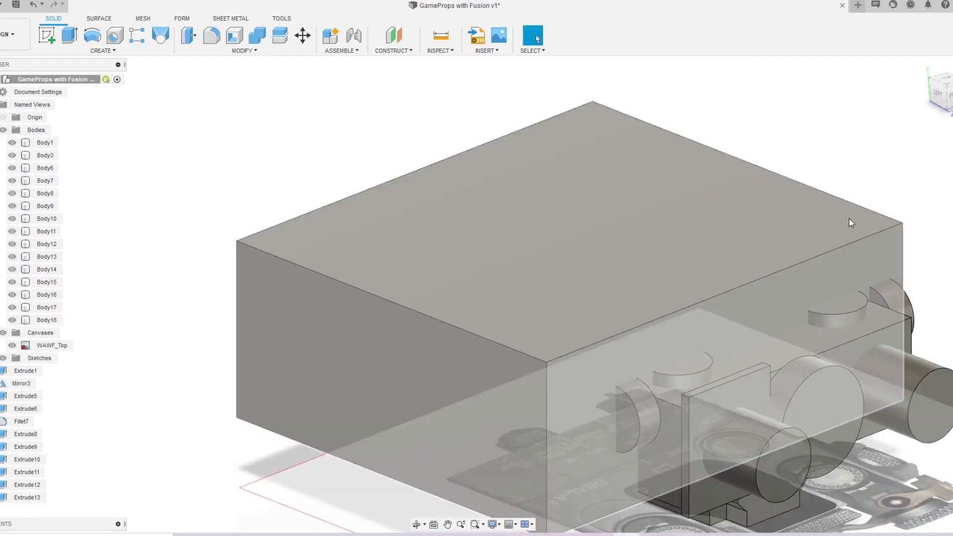
# Step: Raise the dial above the front plate vertically by about 11.7 mm, setting the move pivot on its top face
pyautogui.keyDown('shift'); pyautogui.moveTo(846, 219); pyautogui.dragTo(498, 278, button='middle'); pyautogui.keyUp('shift')
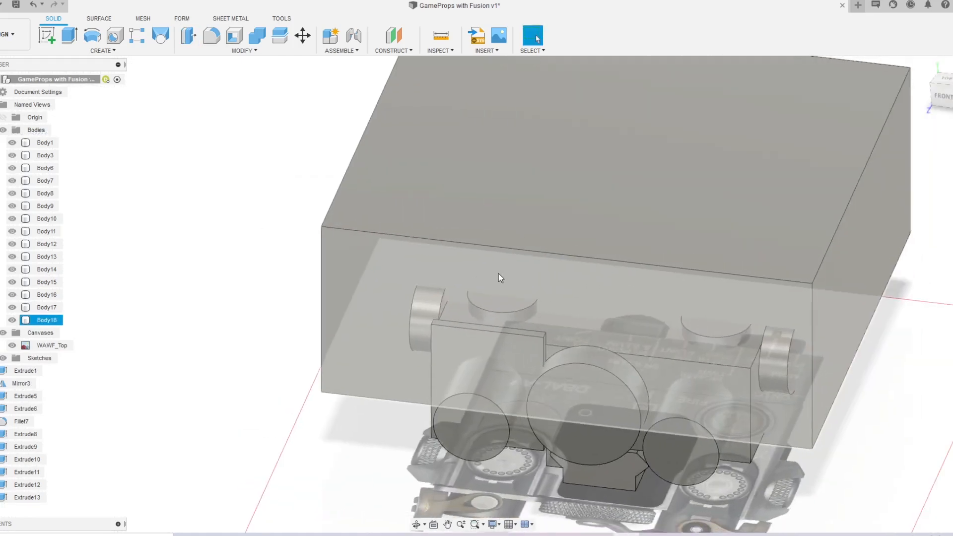
pyautogui.click(501, 303)
pyautogui.keyDown('shift'); pyautogui.moveTo(617, 305); pyautogui.dragTo(467, 229, button='middle'); pyautogui.keyUp('shift')
pyautogui.scroll(2, 467, 229)
pyautogui.press('m')
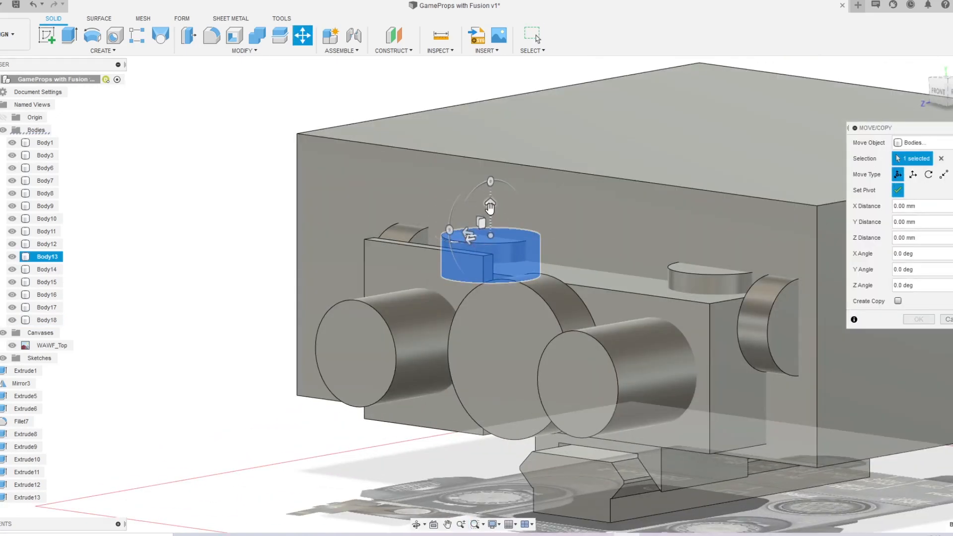
pyautogui.moveTo(486, 233); pyautogui.dragTo(497, 178)
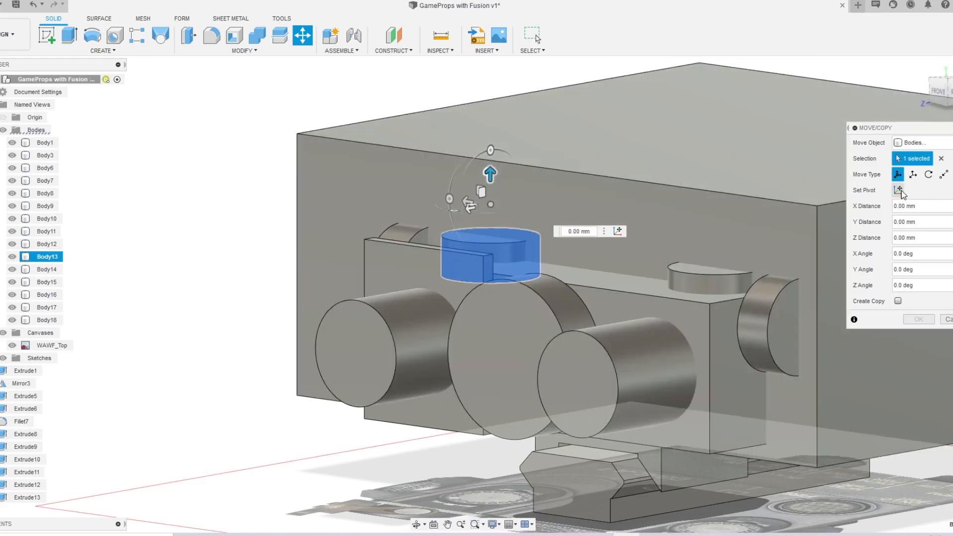
pyautogui.click(902, 194)
pyautogui.click(481, 243)
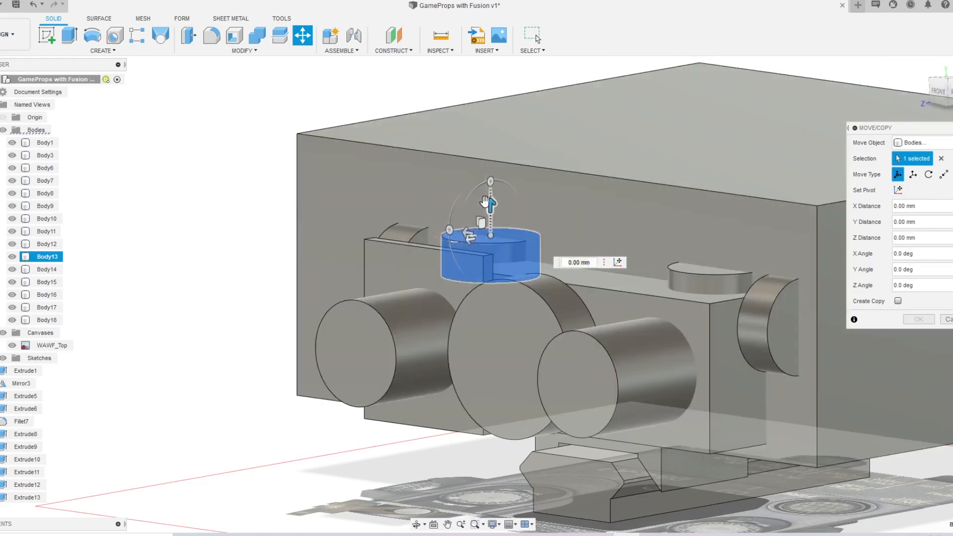
pyautogui.moveTo(490, 205); pyautogui.dragTo(490, 130)
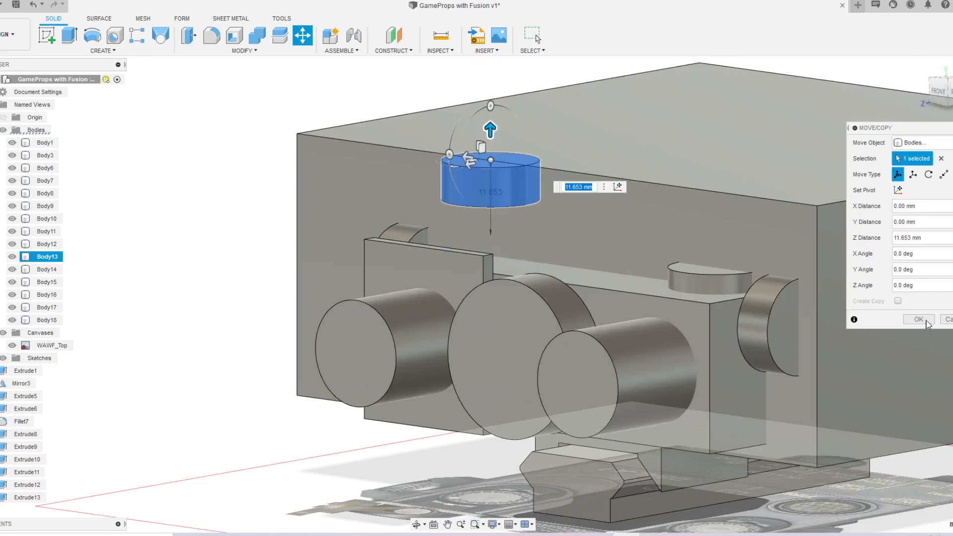
pyautogui.click(921, 319)
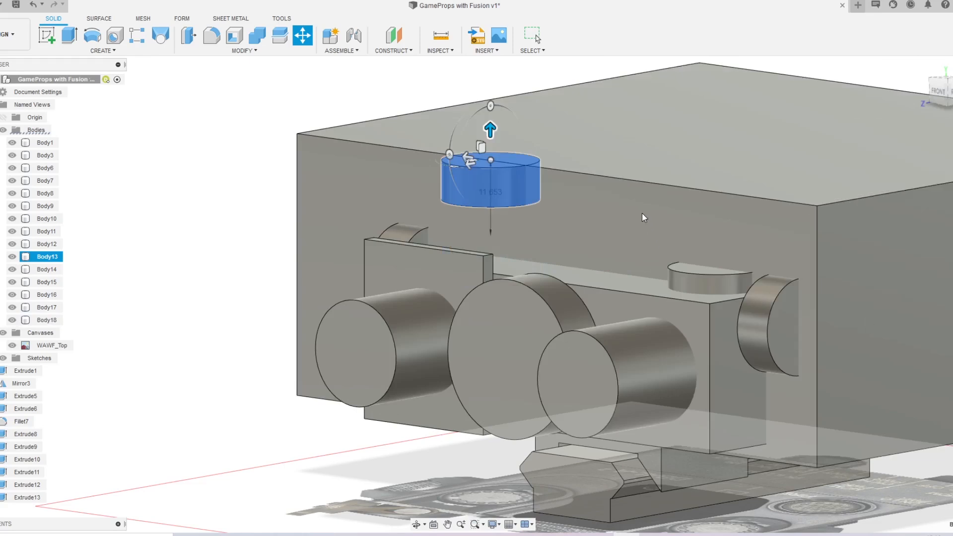
# Step: Delete the oversized box body surrounding the housing and check the remaining bodies from the front
pyautogui.scroll(-3, 642, 213)
pyautogui.keyDown('shift'); pyautogui.moveTo(609, 246); pyautogui.dragTo(666, 231, button='middle'); pyautogui.keyUp('shift')
pyautogui.doubleClick(625, 245)
pyautogui.press('Delete')
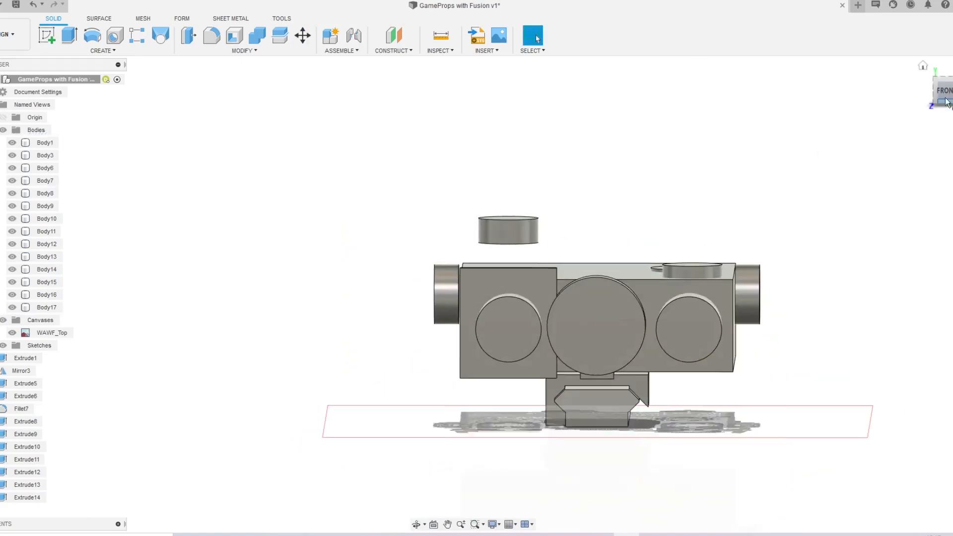
pyautogui.click(944, 100)
pyautogui.moveTo(760, 248); pyautogui.dragTo(745, 217, button='middle')
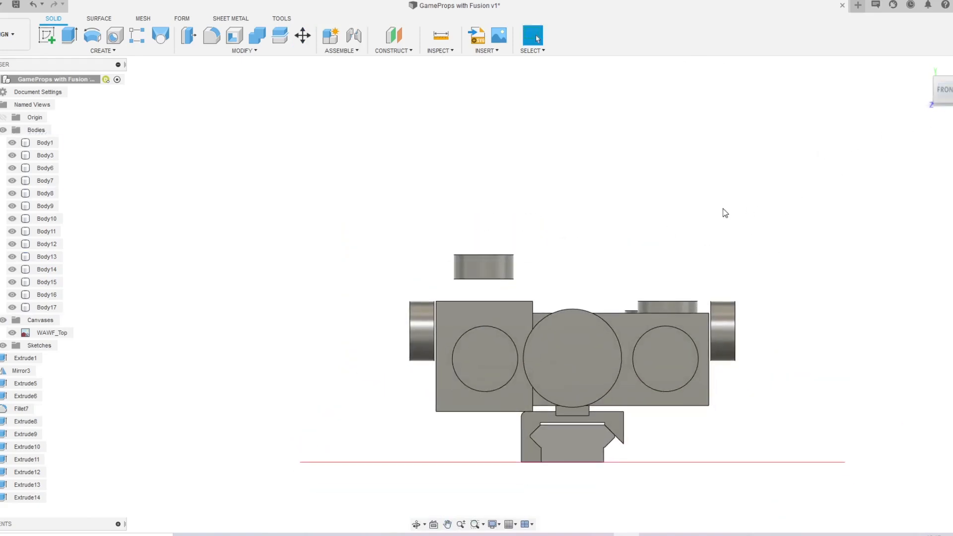
pyautogui.keyDown('shift'); pyautogui.moveTo(637, 228); pyautogui.dragTo(648, 350, button='middle'); pyautogui.keyUp('shift')
pyautogui.click(648, 351)
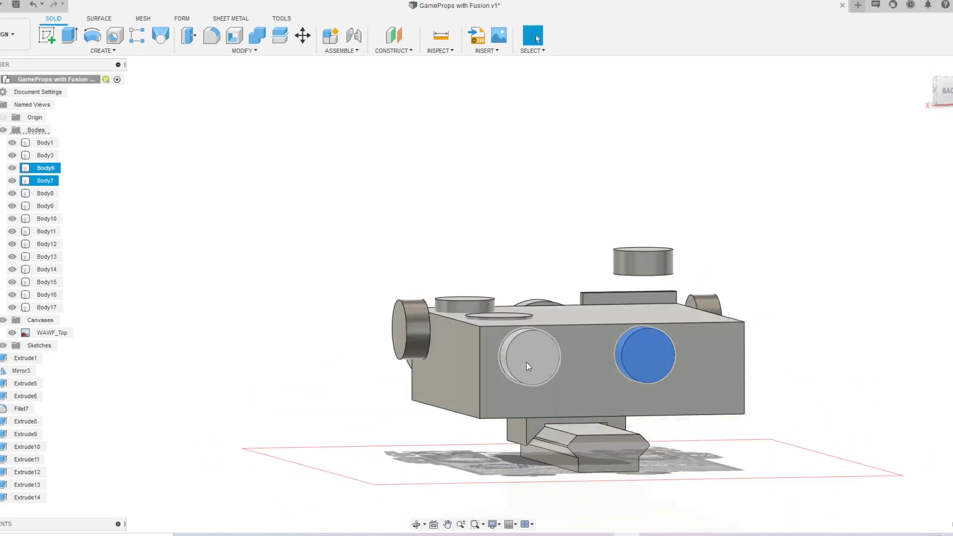
pyautogui.keyDown('ctrl'); pyautogui.click(529, 357); pyautogui.keyUp('ctrl')
pyautogui.scroll(4, 531, 355)
pyautogui.moveTo(541, 276); pyautogui.dragTo(523, 241, button='middle')
pyautogui.press('m')
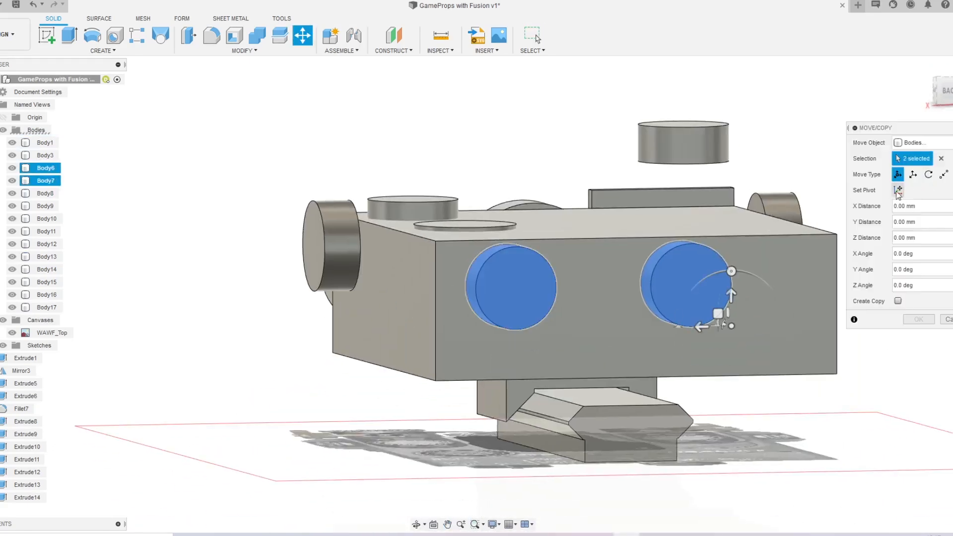
pyautogui.click(516, 288)
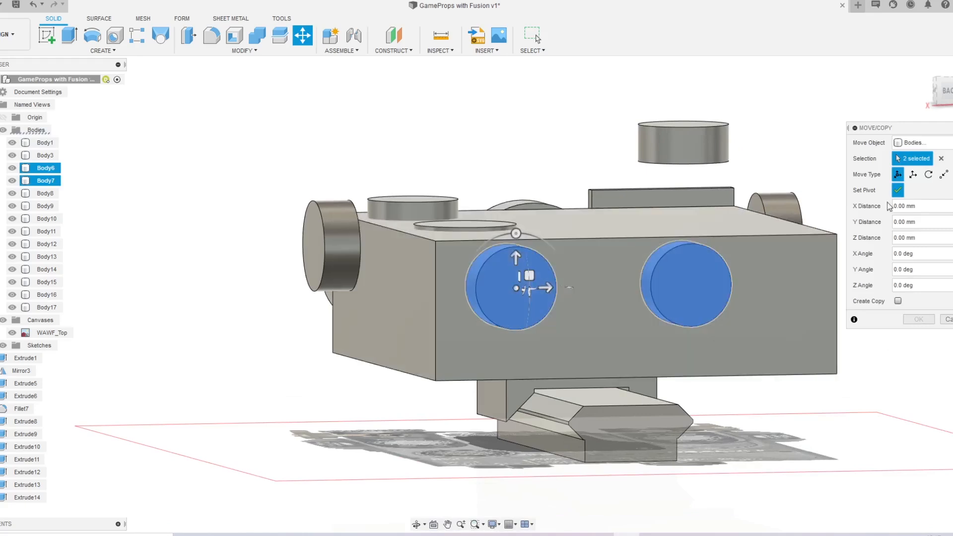
pyautogui.click(945, 319)
# Step: Align one rear knob's inner circular edge to the side-edge midpoint of the housing's back face, and remove the other rear knob
pyautogui.press('s')
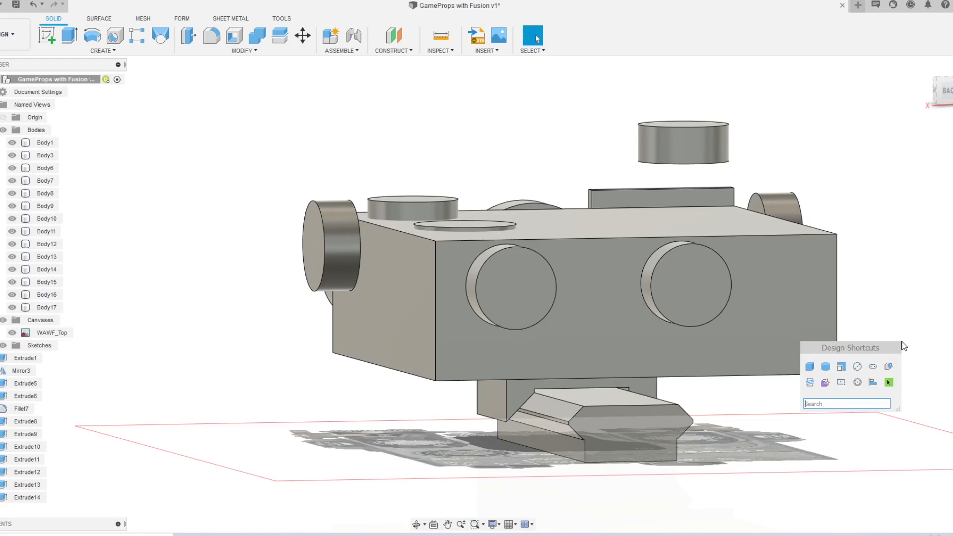
pyautogui.write('align')
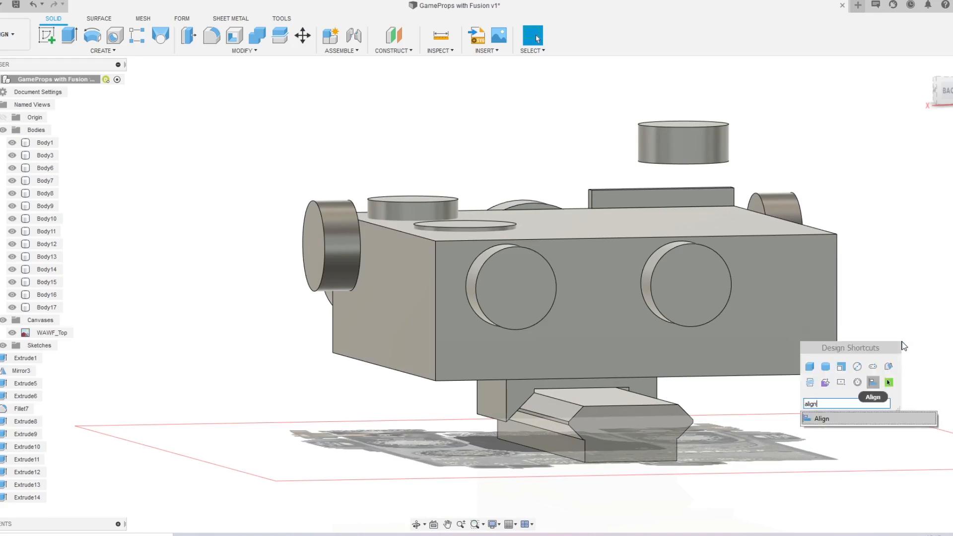
pyautogui.press('Return')
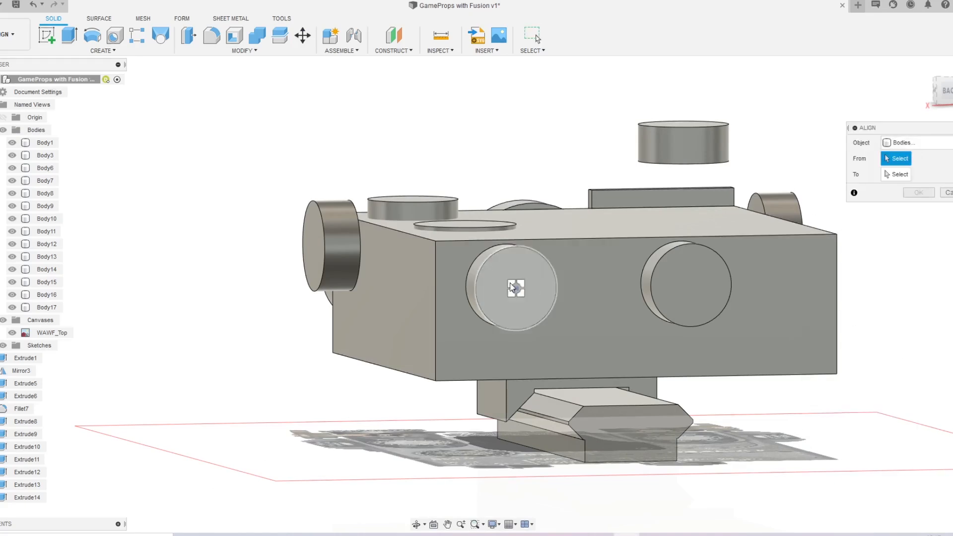
pyautogui.click(465, 301)
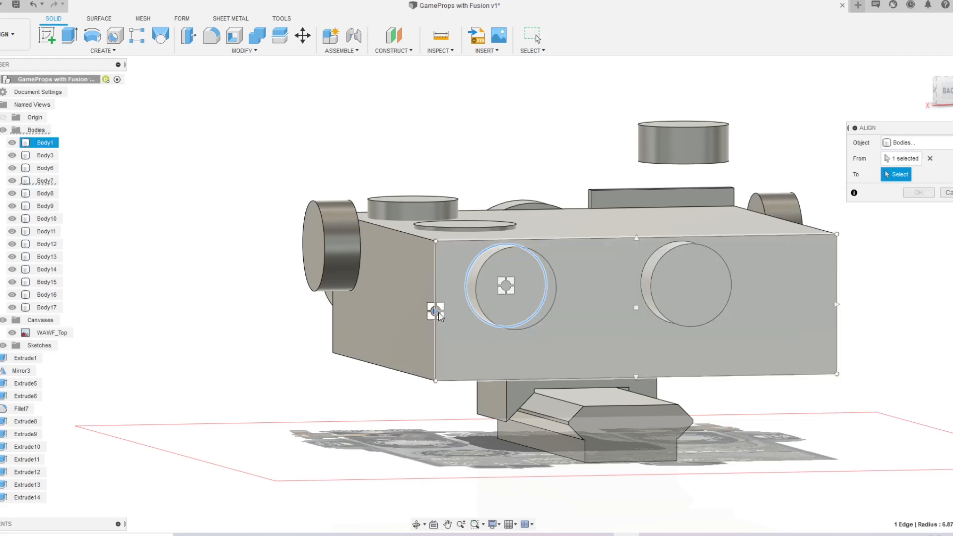
pyautogui.click(439, 315)
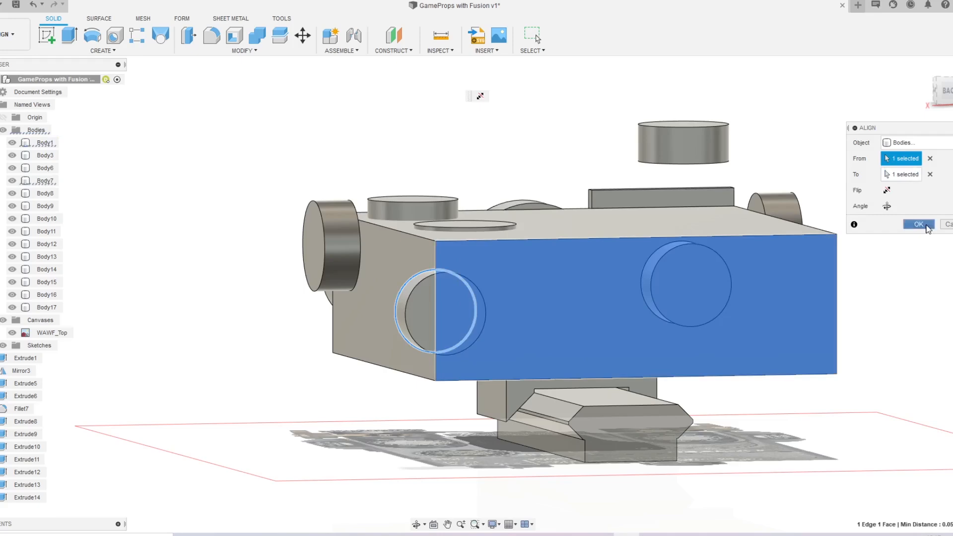
pyautogui.click(926, 227)
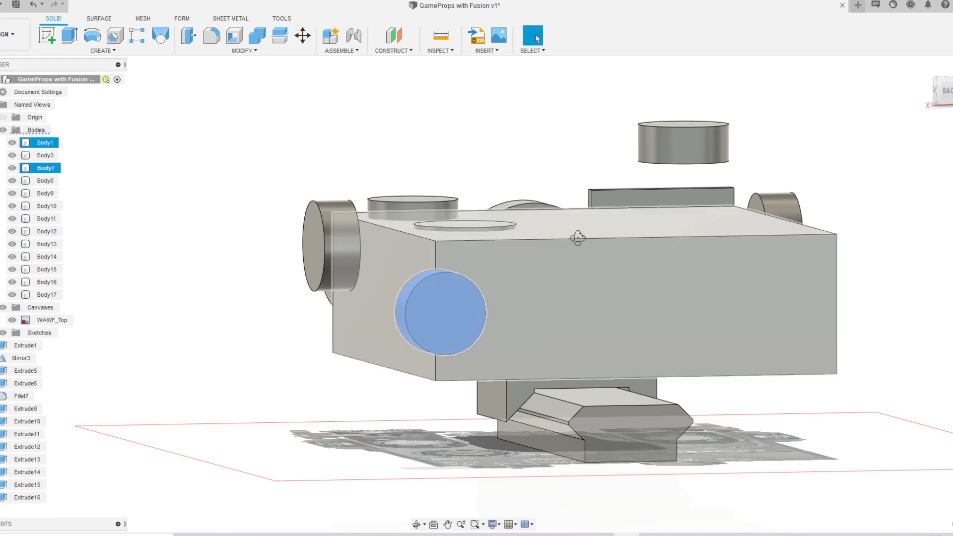
# Step: Move the aligned rear knob sideways in the top view onto the "OFF" side knob of the canvas image
pyautogui.keyDown('shift'); pyautogui.moveTo(581, 229); pyautogui.dragTo(559, 318, button='middle'); pyautogui.keyUp('shift')
pyautogui.click(946, 82)
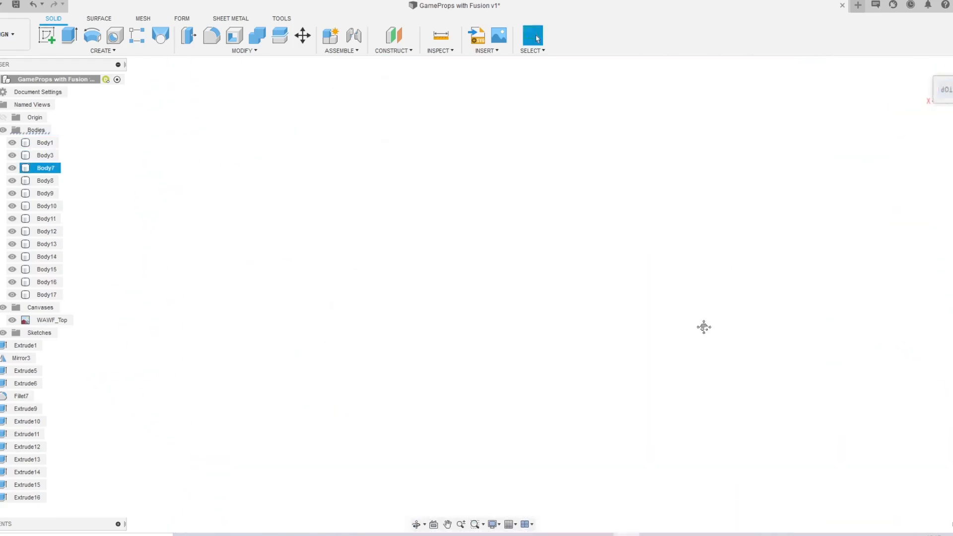
pyautogui.moveTo(598, 405); pyautogui.dragTo(497, 292, button='middle')
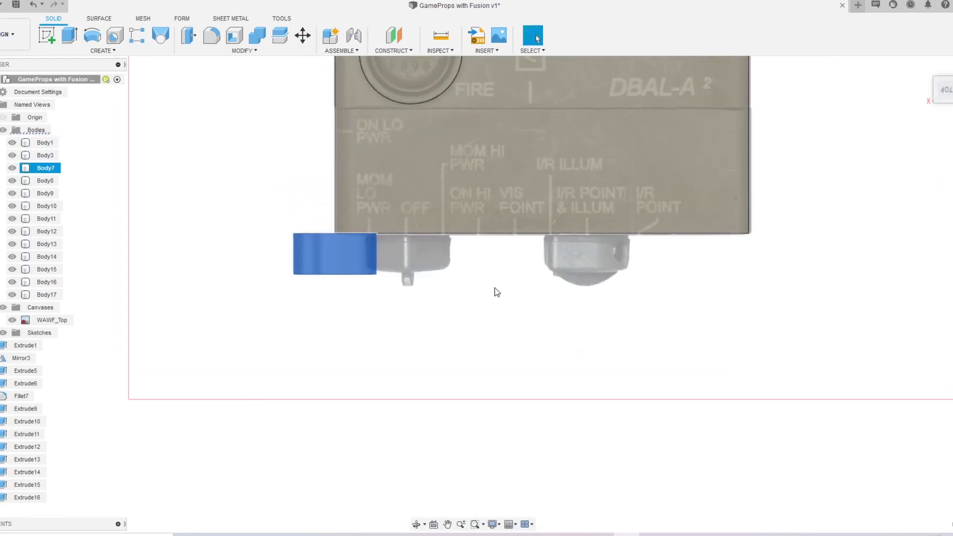
pyautogui.press('m')
pyautogui.moveTo(345, 275); pyautogui.dragTo(414, 277)
pyautogui.click(917, 317)
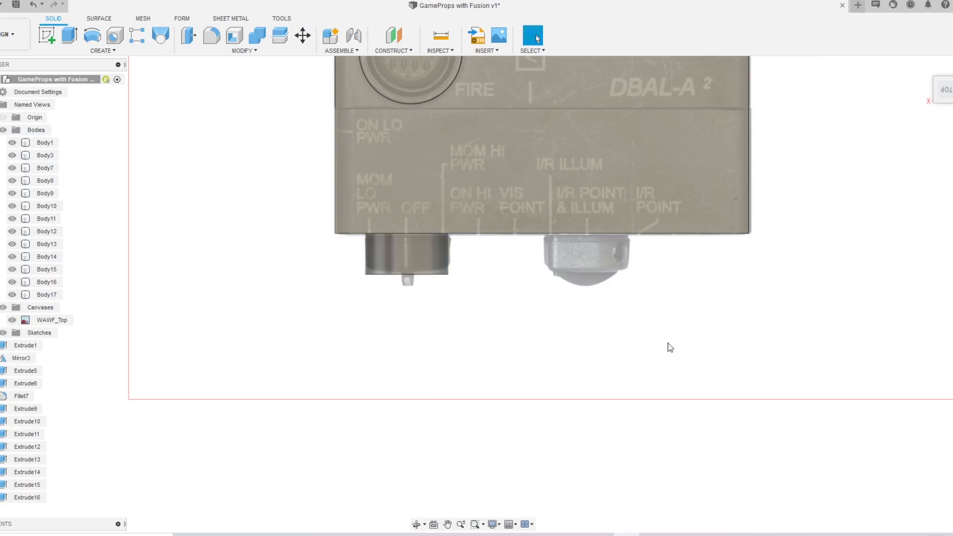
# Step: Duplicate the rear knob and shift the copy sideways onto the second rear knob in the canvas image
pyautogui.click(407, 263)
pyautogui.press('m')
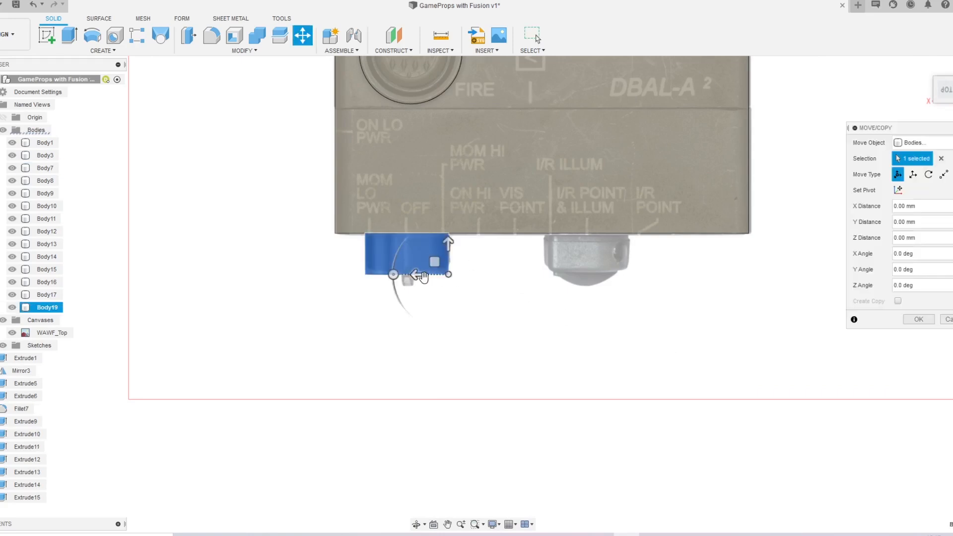
pyautogui.moveTo(417, 274); pyautogui.dragTo(599, 281)
pyautogui.click(914, 318)
# Step: Try to align the side dial's inner circular edge to the housing's vertical front edge, using the flip and angle options
pyautogui.keyDown('shift'); pyautogui.moveTo(919, 319); pyautogui.dragTo(681, 326, button='middle'); pyautogui.keyUp('shift')
pyautogui.click(630, 271)
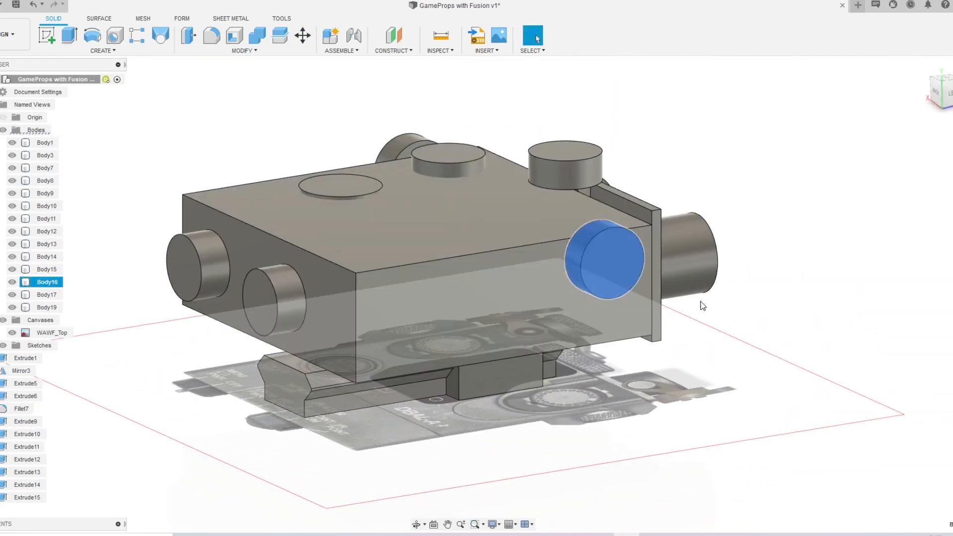
pyautogui.write('sal')
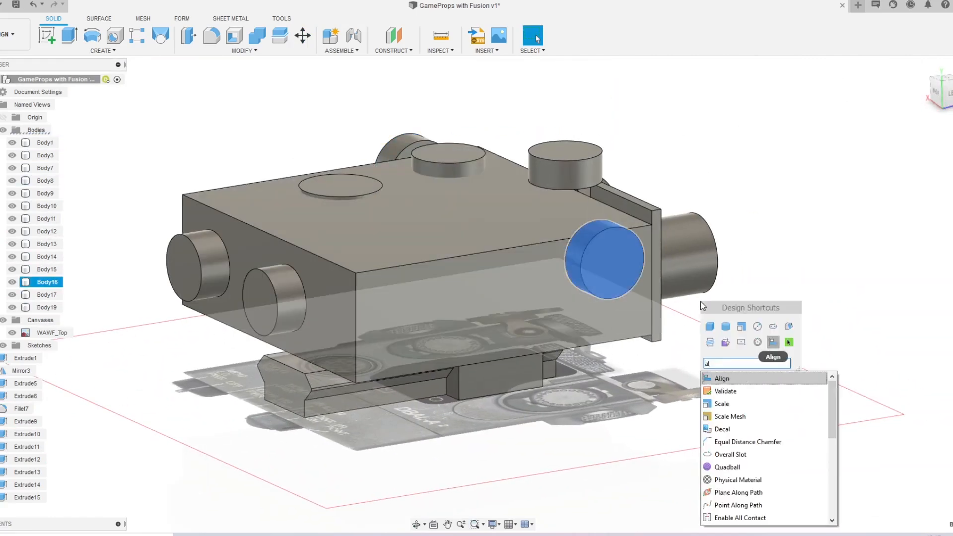
pyautogui.write('gn')
pyautogui.press('Return')
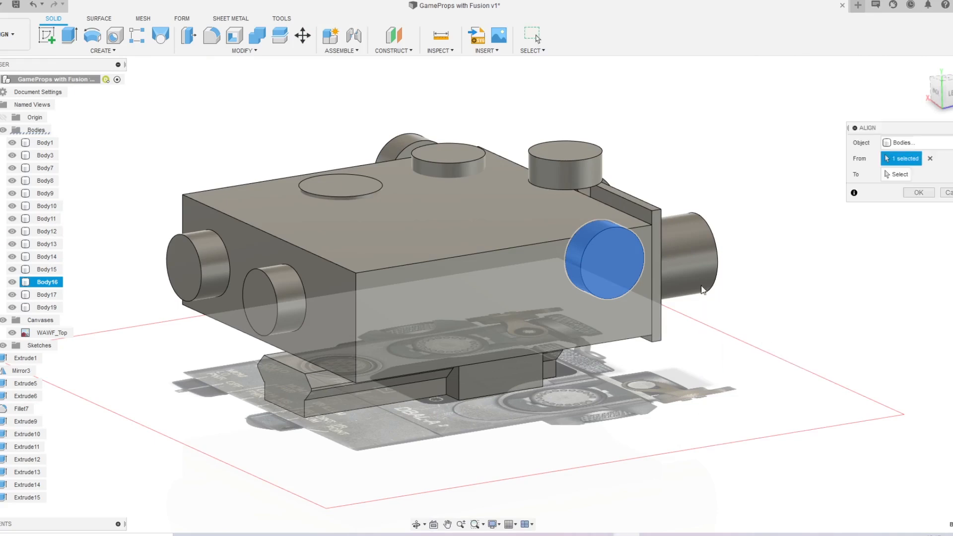
pyautogui.click(566, 247)
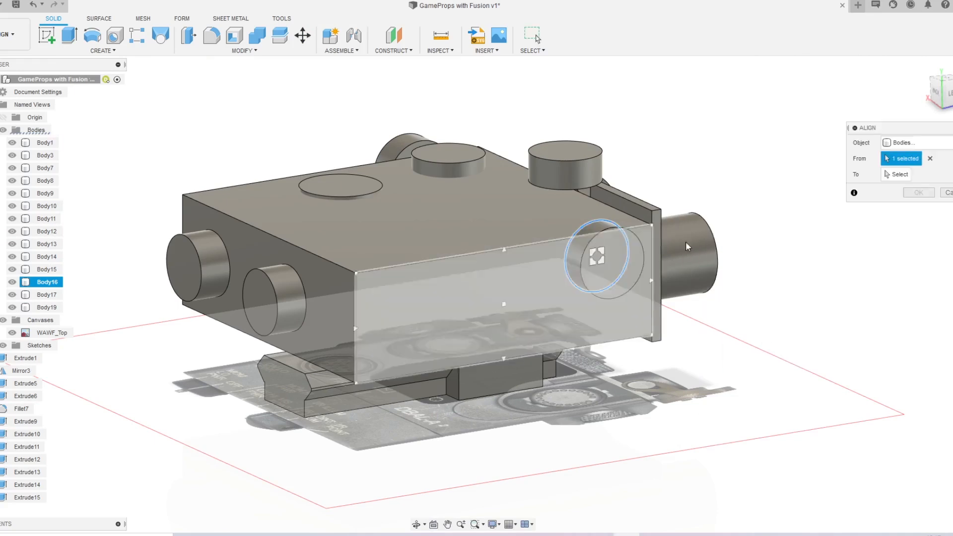
pyautogui.click(651, 281)
pyautogui.click(886, 205)
pyautogui.click(887, 205)
pyautogui.click(887, 191)
pyautogui.click(887, 190)
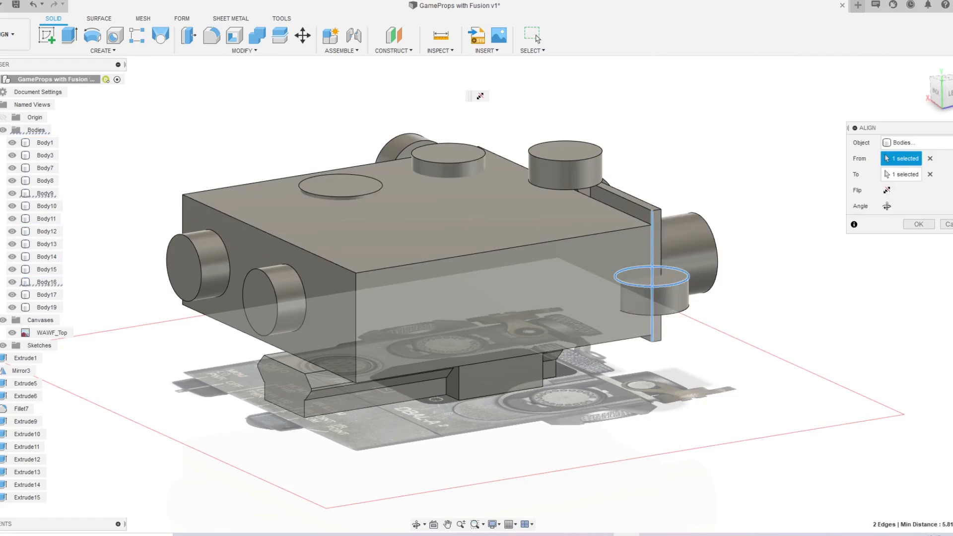
pyautogui.press('Return')
pyautogui.scroll(3, 626, 275)
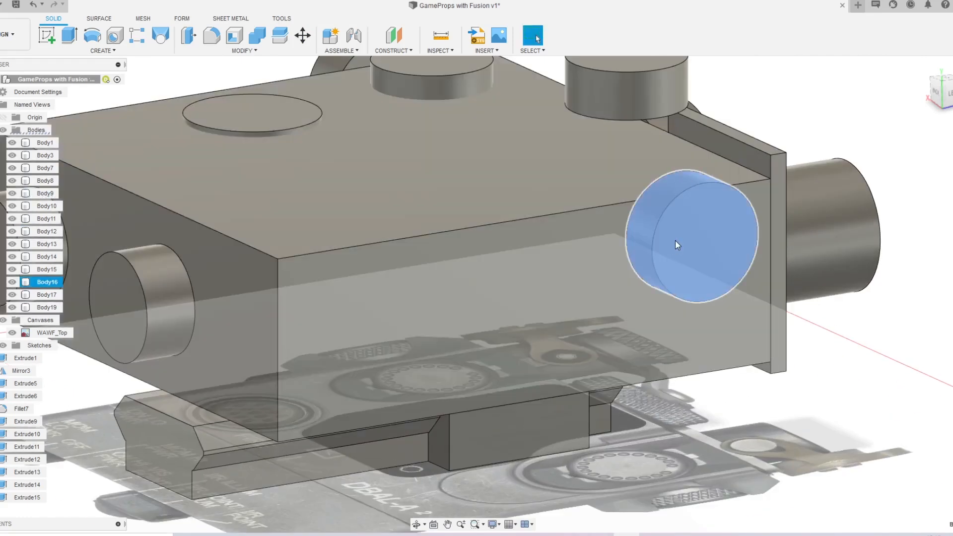
# Step: Align the side dial's inner circular edge to the front-edge midpoint of the housing's long side face
pyautogui.click(846, 96)
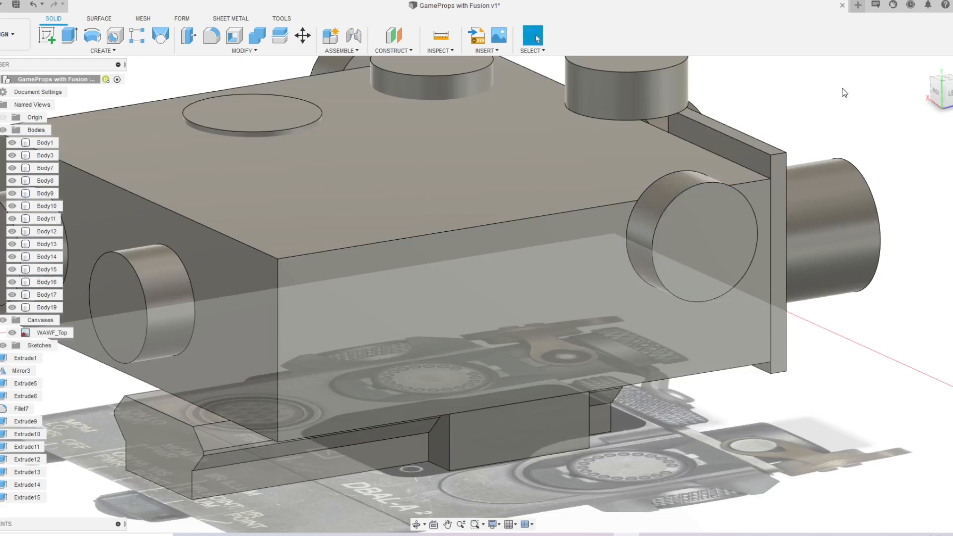
pyautogui.write('s')
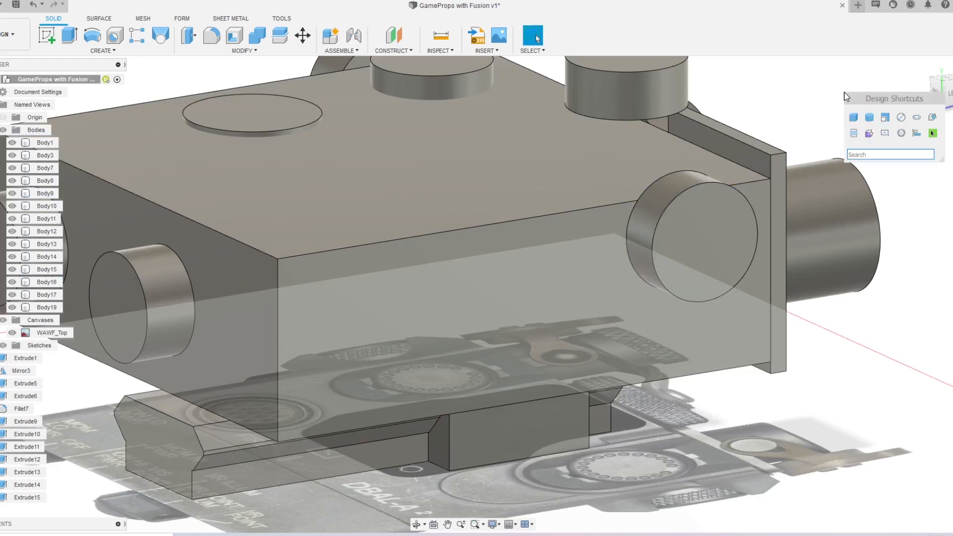
pyautogui.write('al')
pyautogui.press('Return')
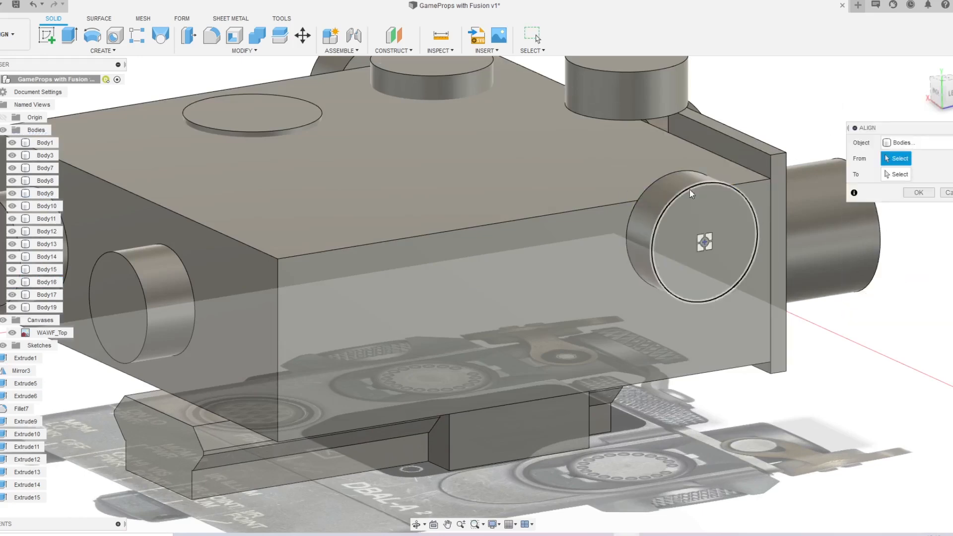
pyautogui.click(653, 179)
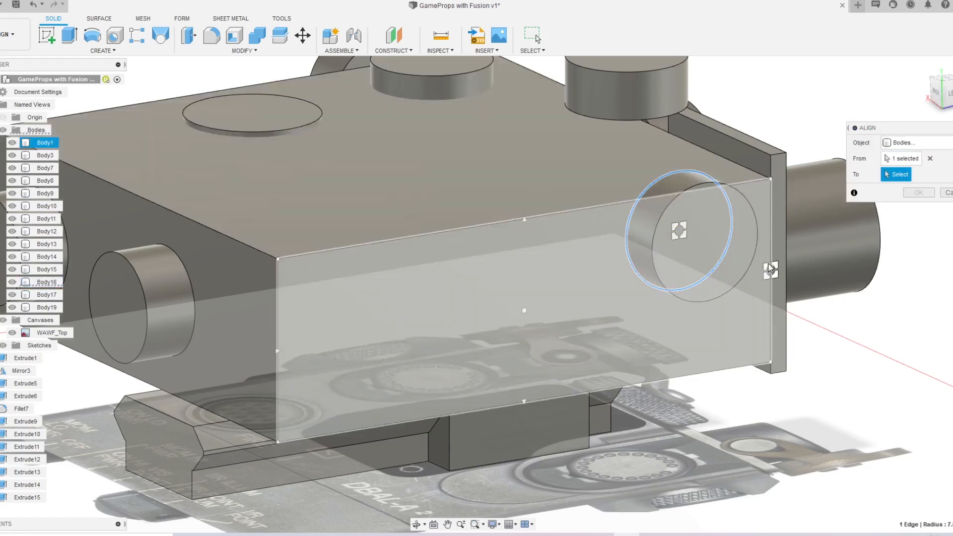
pyautogui.click(769, 269)
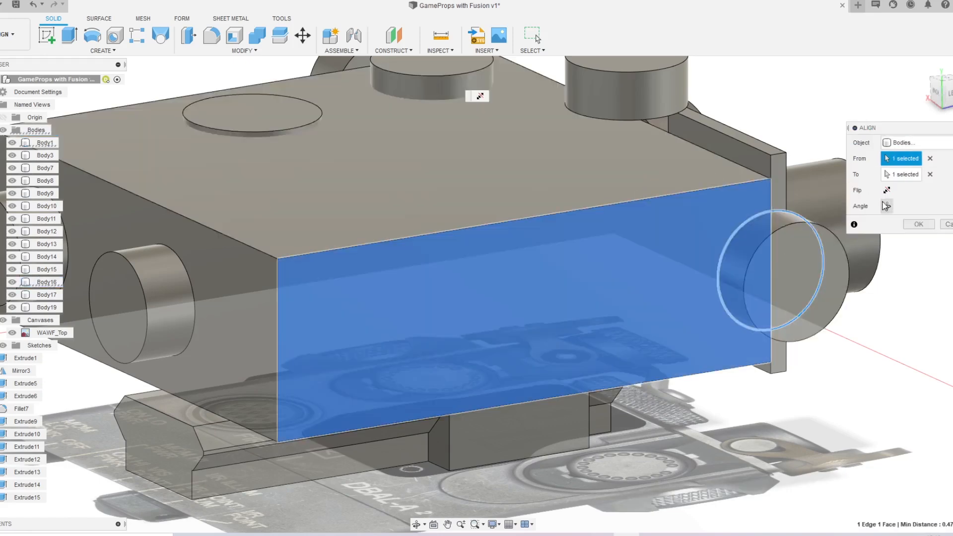
pyautogui.click(917, 224)
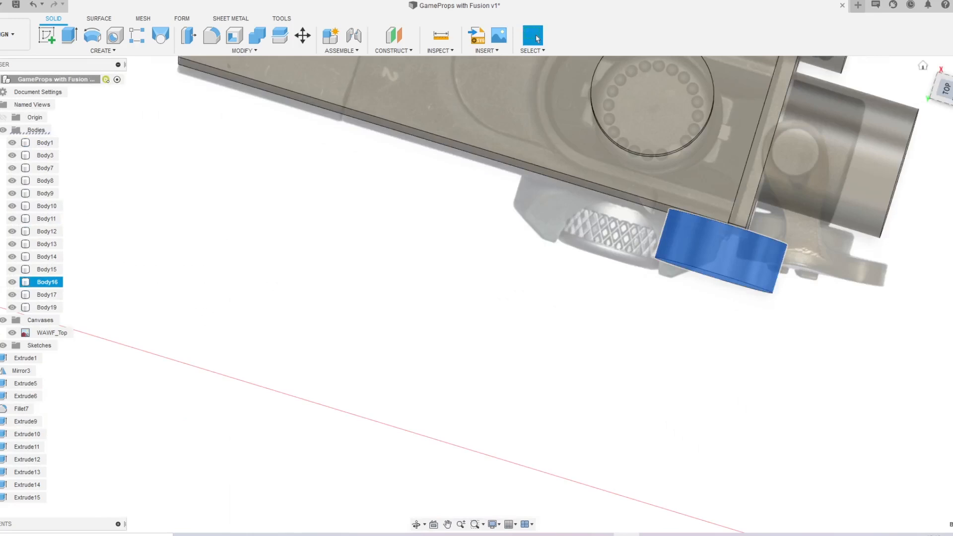
# Step: Move the side dial -13.576 mm along the housing's long side onto the knurled side knob of the canvas image
pyautogui.click(949, 97)
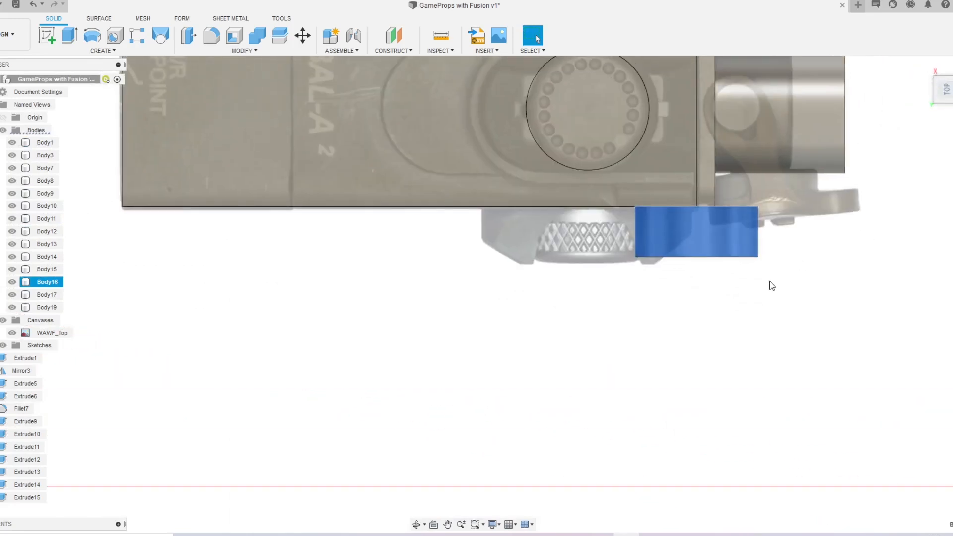
pyautogui.press('m')
pyautogui.moveTo(665, 257); pyautogui.dragTo(553, 272)
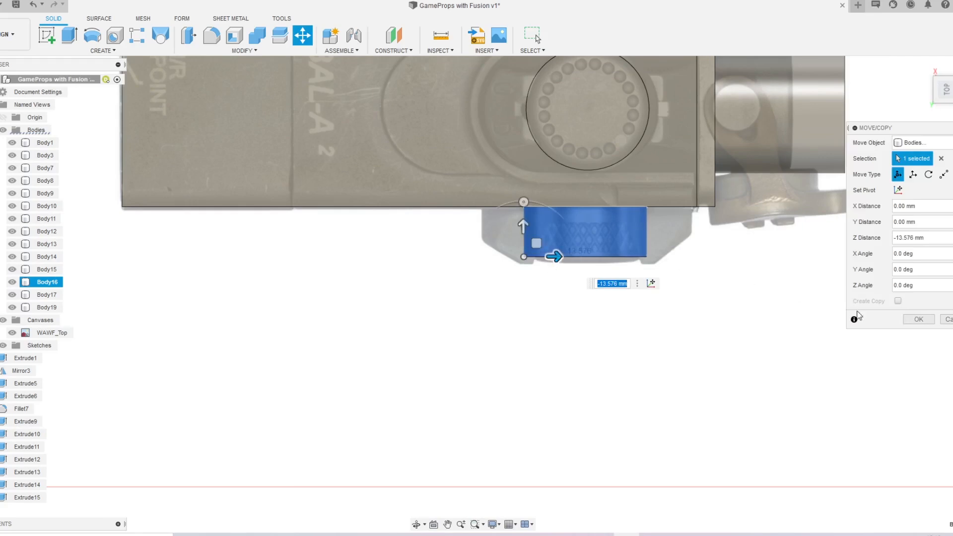
pyautogui.click(923, 322)
# Step: Delete the old dial on the housing's opposite long side
pyautogui.scroll(-6, 695, 258)
pyautogui.moveTo(628, 112); pyautogui.dragTo(505, 189, button='middle')
pyautogui.scroll(6, 604, 283)
pyautogui.click(615, 240)
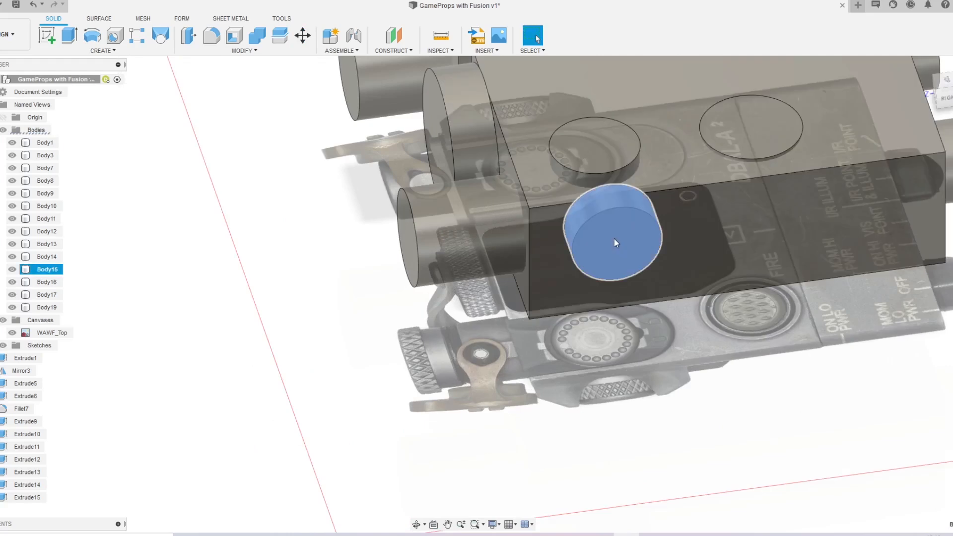
pyautogui.press('Delete')
# Step: Mirror the repositioned side dial across the vertical centre plane to the opposite long side as a new body
pyautogui.scroll(-6, 678, 276)
pyautogui.keyDown('shift'); pyautogui.moveTo(585, 238); pyautogui.dragTo(645, 264, button='middle'); pyautogui.keyUp('shift')
pyautogui.keyDown('shift'); pyautogui.moveTo(407, 258); pyautogui.dragTo(511, 209, button='middle'); pyautogui.keyUp('shift')
pyautogui.scroll(6, 637, 256)
pyautogui.scroll(-6, 636, 256)
pyautogui.keyDown('shift'); pyautogui.moveTo(636, 257); pyautogui.dragTo(541, 278, button='middle'); pyautogui.keyUp('shift')
pyautogui.scroll(6, 683, 284)
pyautogui.moveTo(682, 284); pyautogui.dragTo(662, 325, button='middle')
pyautogui.click(662, 309)
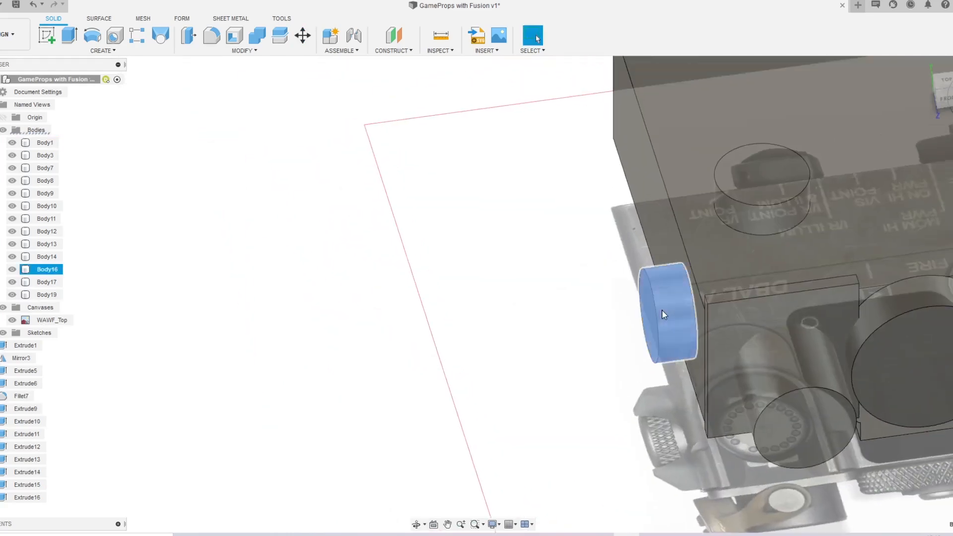
pyautogui.hotkey('shift', 'm')
pyautogui.click(914, 158)
pyautogui.scroll(-8, 675, 147)
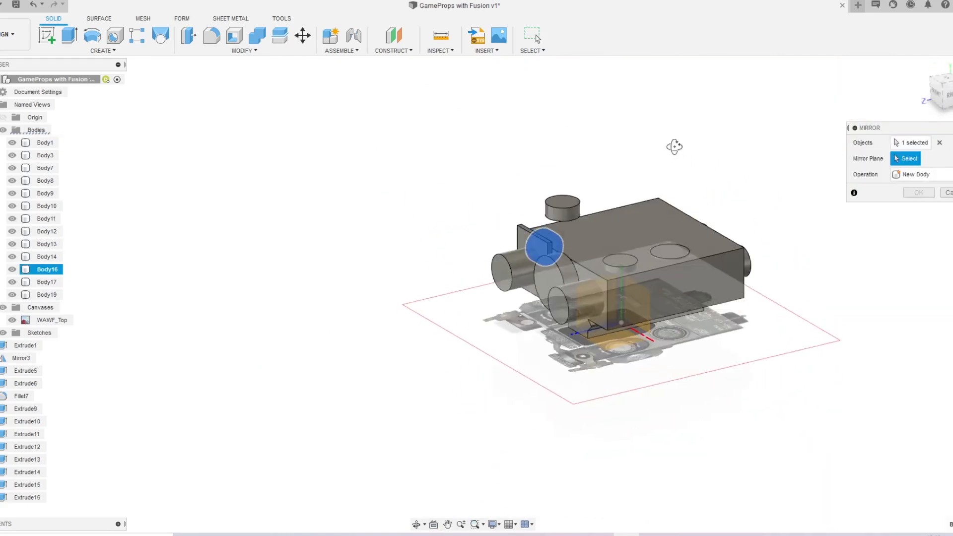
pyautogui.click(500, 270)
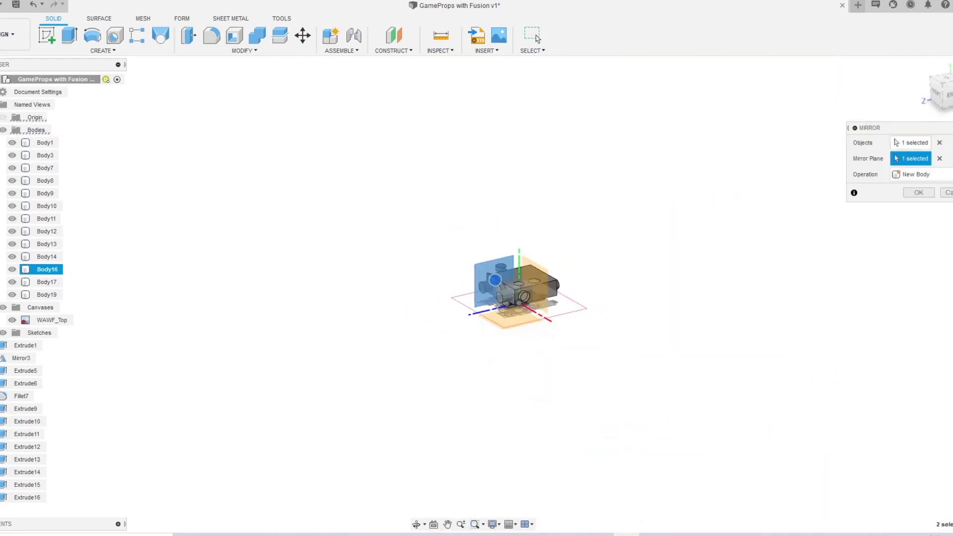
pyautogui.click(916, 193)
# Step: Replace the front dial nearest the larger top circle with a mirrored copy of the opposite top dial across the centre plane
pyautogui.scroll(8, 477, 293)
pyautogui.keyDown('shift'); pyautogui.moveTo(710, 194); pyautogui.dragTo(572, 287, button='middle'); pyautogui.keyUp('shift')
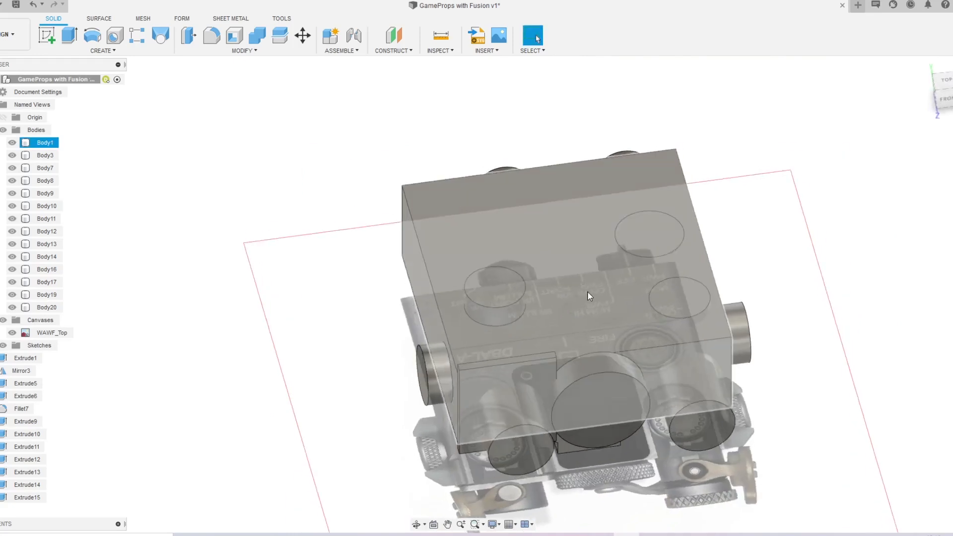
pyautogui.click(692, 301)
pyautogui.press('Delete')
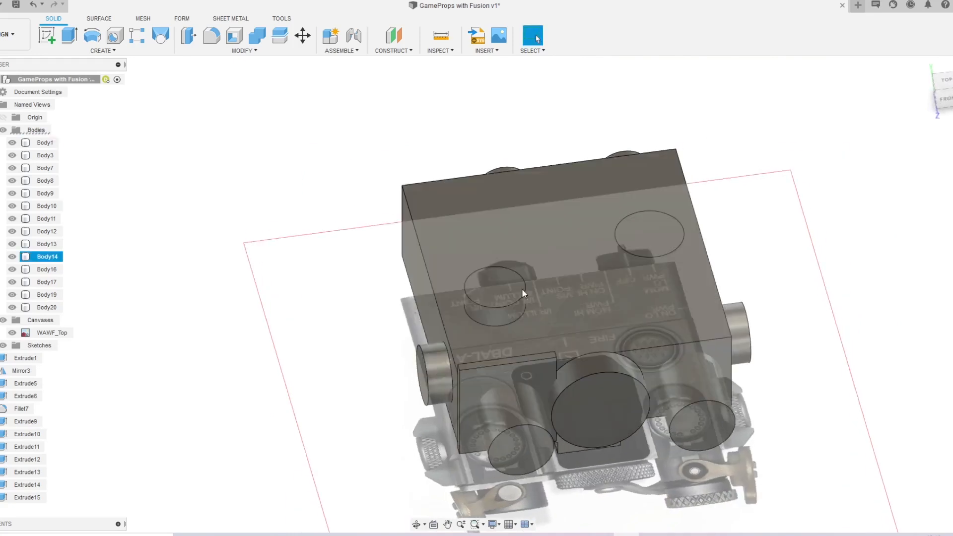
pyautogui.click(508, 293)
pyautogui.hotkey('shift', 'm')
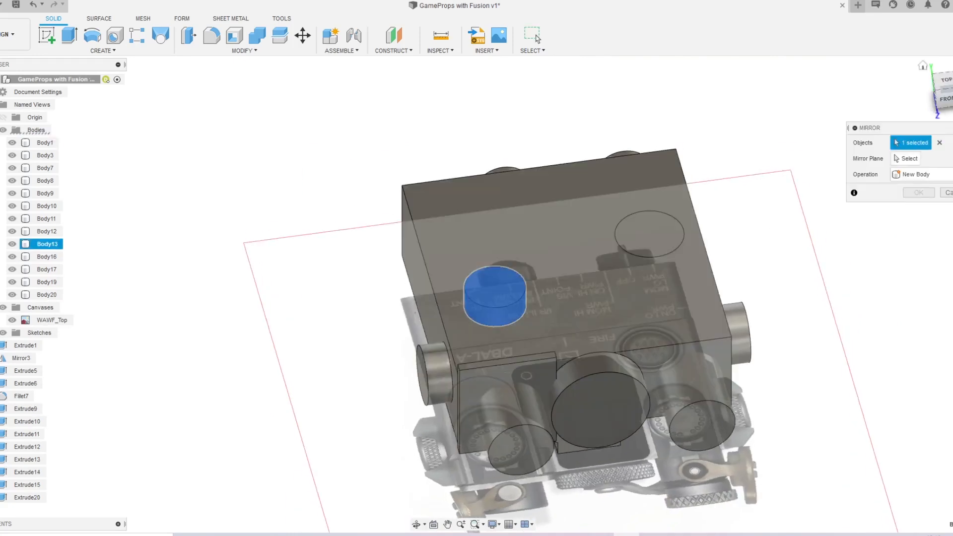
pyautogui.click(915, 160)
pyautogui.scroll(-5, 701, 184)
pyautogui.keyDown('shift'); pyautogui.moveTo(701, 184); pyautogui.dragTo(551, 204, button='middle'); pyautogui.keyUp('shift')
pyautogui.scroll(-5, 521, 202)
pyautogui.click(919, 193)
# Step: Lower the mirrored top dial by 8.55 mm so it sits into the housing's top face
pyautogui.scroll(8, 528, 278)
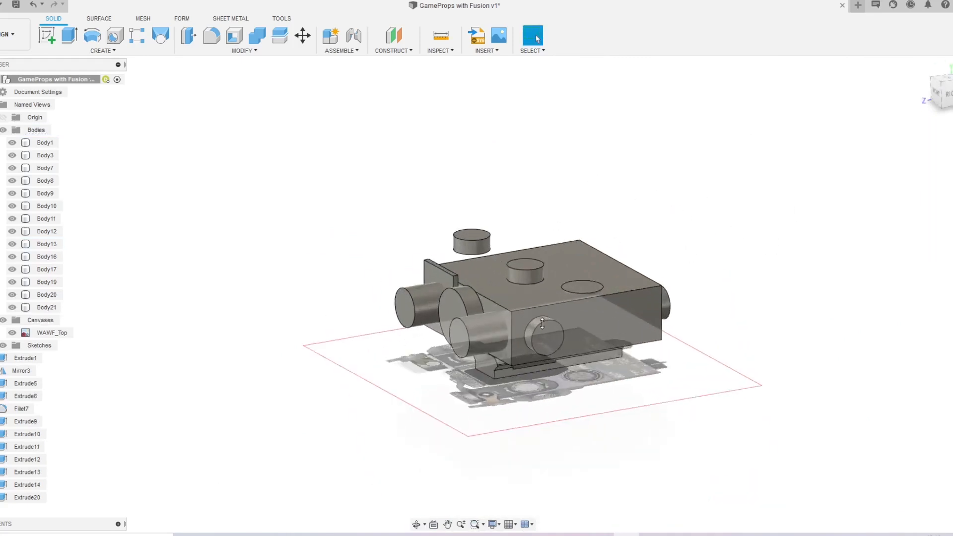
pyautogui.press('m')
pyautogui.moveTo(558, 255); pyautogui.dragTo(551, 312)
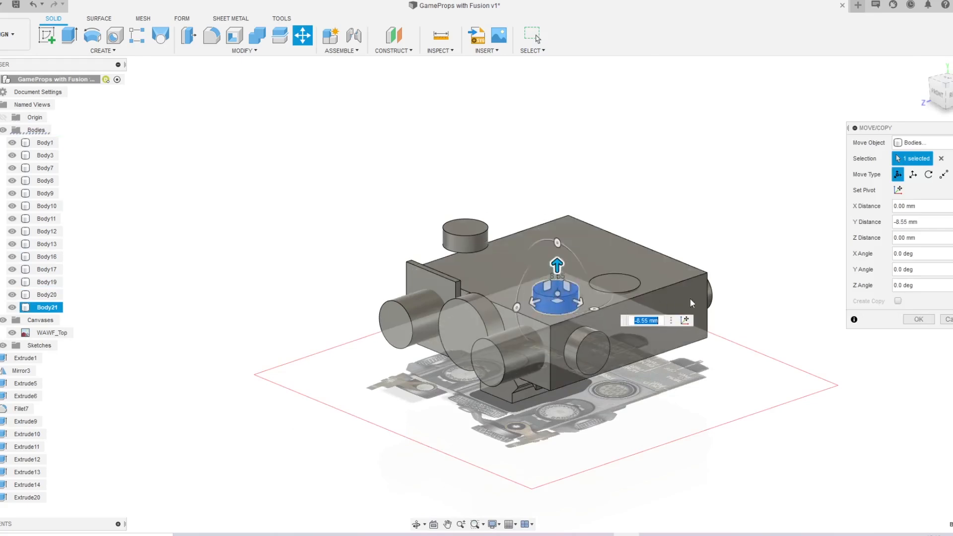
pyautogui.click(910, 317)
# Step: Replace the front cylinder on the square plate with a mirrored copy of the opposite front cylinder across the centre plane
pyautogui.moveTo(685, 362)
pyautogui.keyDown('shift'); pyautogui.mouseDown(button='middle')
pyautogui.moveTo(733, 368)
pyautogui.moveTo(690, 377)
pyautogui.moveTo(684, 346)
pyautogui.mouseUp(button='middle'); pyautogui.keyUp('shift')
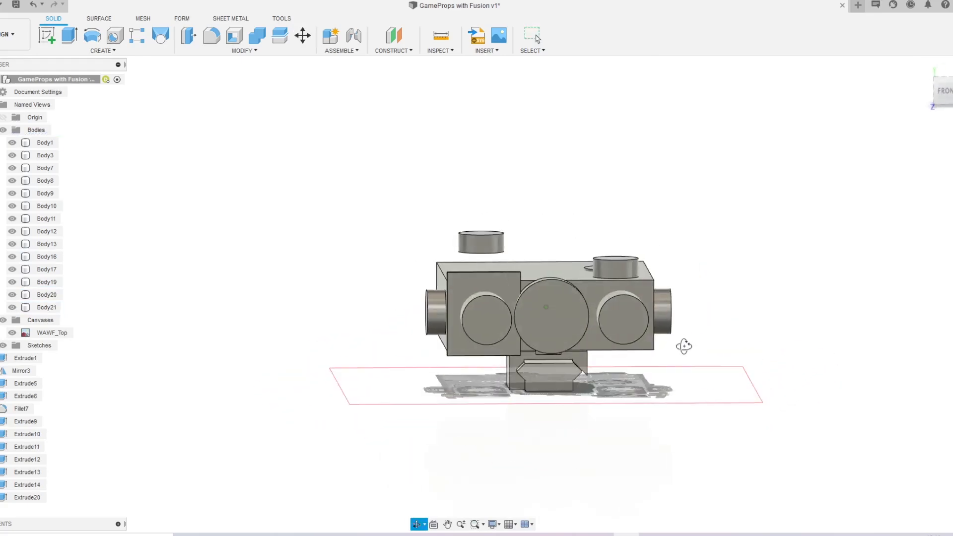
pyautogui.scroll(3, 469, 298)
pyautogui.click(498, 330)
pyautogui.press('Delete')
pyautogui.click(740, 328)
pyautogui.hotkey('shift', 'm')
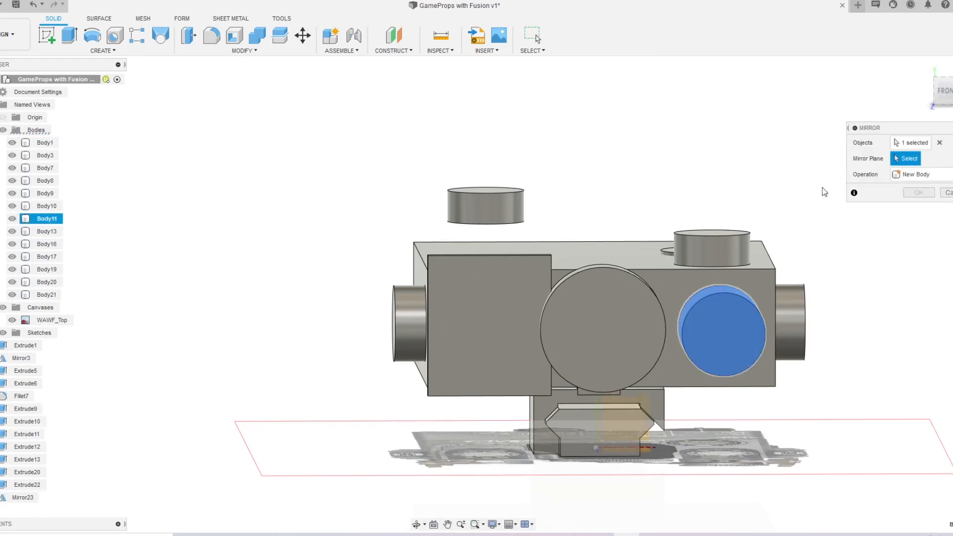
pyautogui.scroll(-8, 701, 174)
pyautogui.keyDown('shift'); pyautogui.moveTo(589, 217); pyautogui.dragTo(469, 286, button='middle'); pyautogui.keyUp('shift')
pyautogui.click(463, 292)
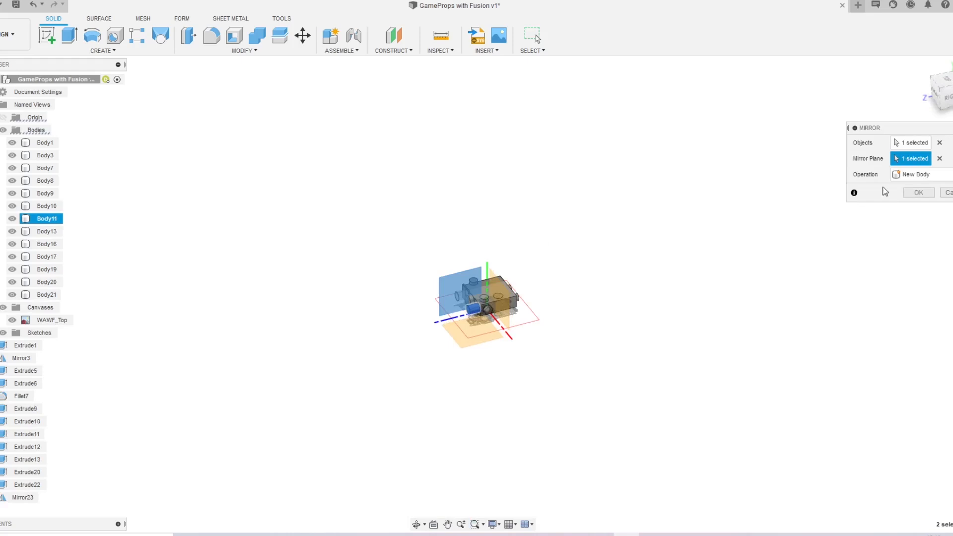
pyautogui.click(917, 192)
# Step: Try to shift the mirrored front cylinder sideways in the top view to match the canvas image
pyautogui.keyDown('shift'); pyautogui.moveTo(525, 248); pyautogui.dragTo(578, 219, button='middle'); pyautogui.keyUp('shift')
pyautogui.scroll(8, 472, 295)
pyautogui.keyDown('shift'); pyautogui.moveTo(464, 325); pyautogui.dragTo(504, 403, button='middle'); pyautogui.keyUp('shift')
pyautogui.click(946, 90)
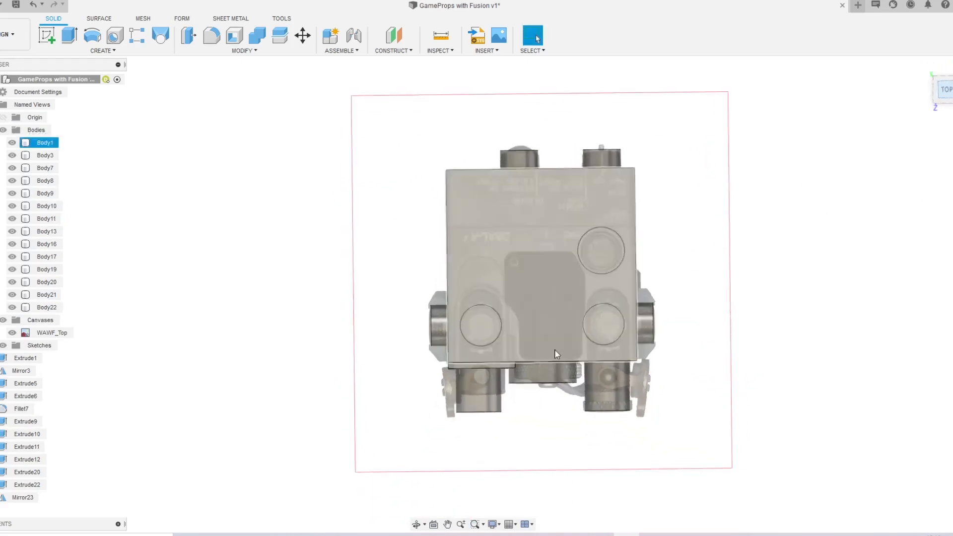
pyautogui.scroll(5, 551, 352)
pyautogui.click(524, 377)
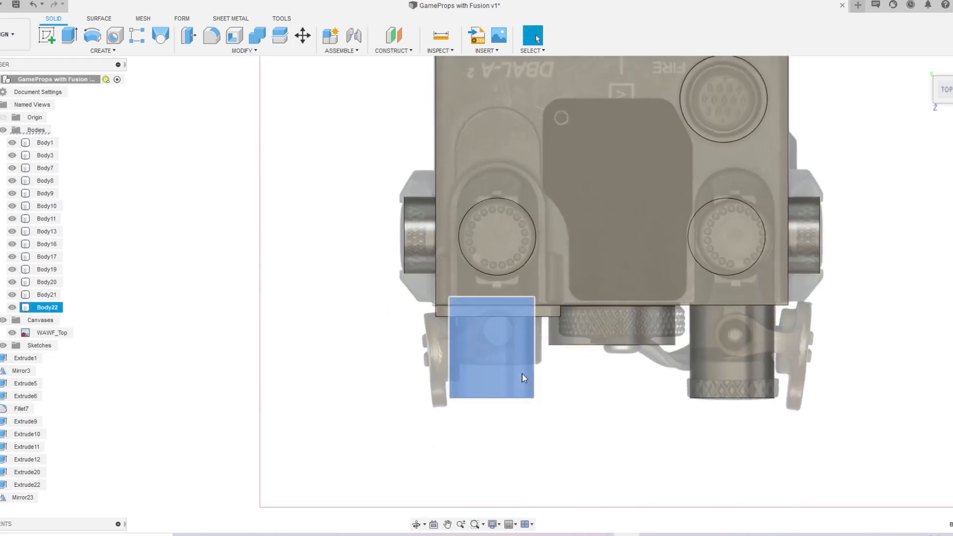
pyautogui.press('m')
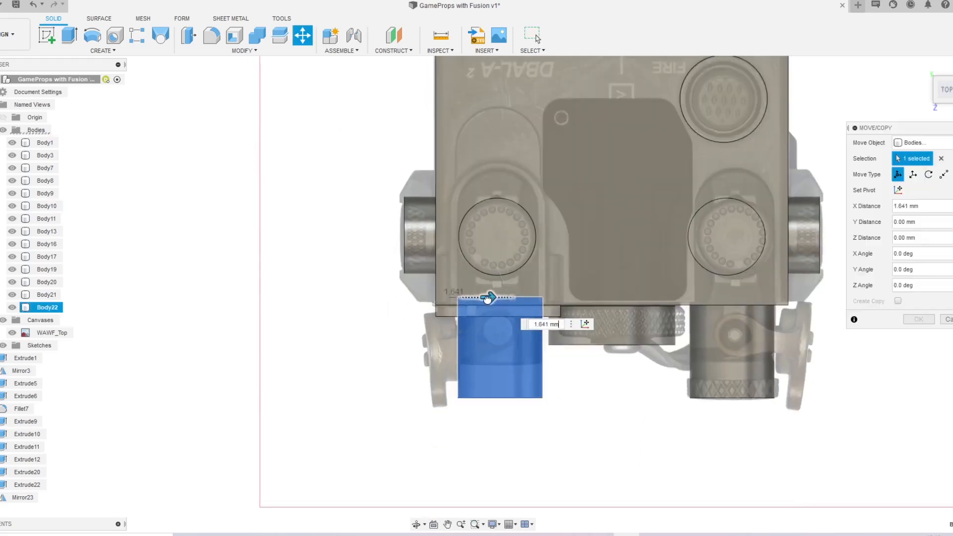
pyautogui.click(947, 321)
# Step: Offset the inner side face of the square front plate by -1.292 mm, beside the large central cylinder
pyautogui.keyDown('shift'); pyautogui.moveTo(721, 318); pyautogui.dragTo(707, 391, button='middle'); pyautogui.keyUp('shift')
pyautogui.moveTo(612, 409); pyautogui.dragTo(572, 292, button='middle')
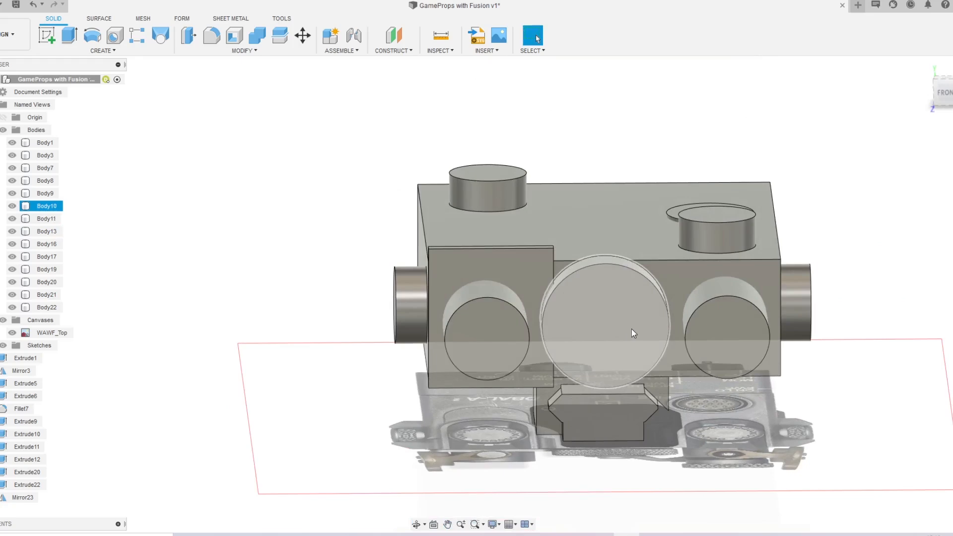
pyautogui.click(571, 284)
pyautogui.keyDown('shift'); pyautogui.moveTo(571, 284); pyautogui.dragTo(553, 251, button='middle'); pyautogui.keyUp('shift')
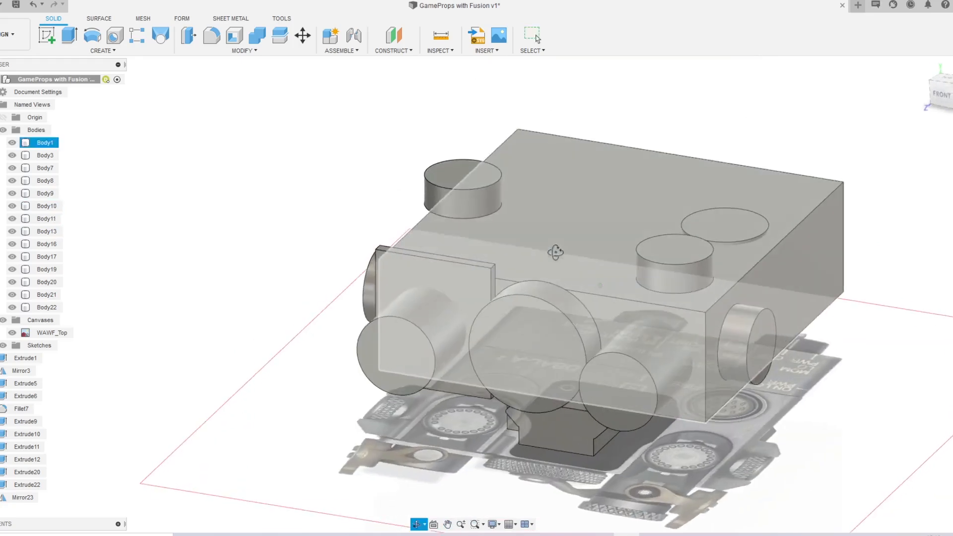
pyautogui.scroll(5, 480, 276)
pyautogui.scroll(2, 480, 276)
pyautogui.press('q')
pyautogui.click(501, 259)
pyautogui.moveTo(518, 263); pyautogui.dragTo(512, 266)
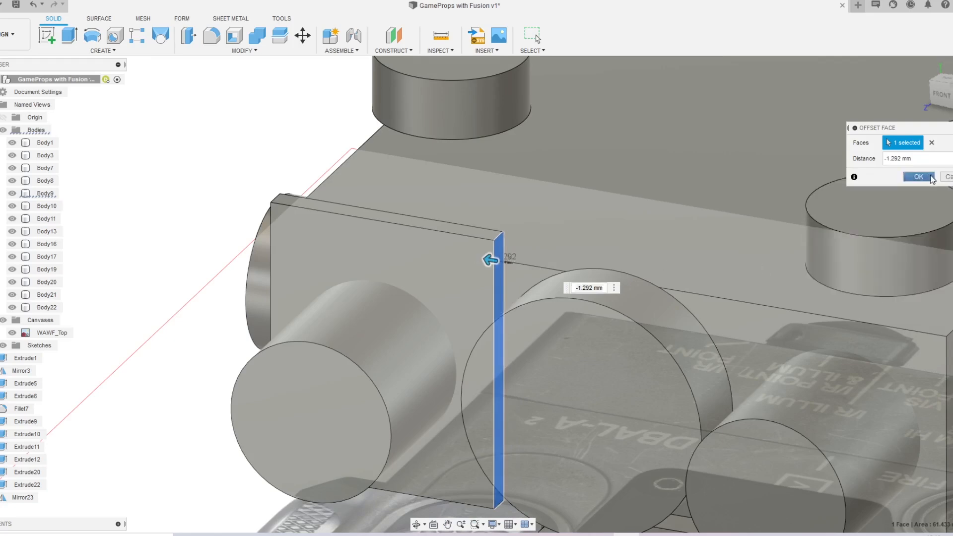
pyautogui.click(918, 176)
# Step: Isolate the square front plate and the cylinder in front of it
pyautogui.keyDown('shift'); pyautogui.moveTo(594, 290); pyautogui.dragTo(490, 298, button='middle'); pyautogui.keyUp('shift')
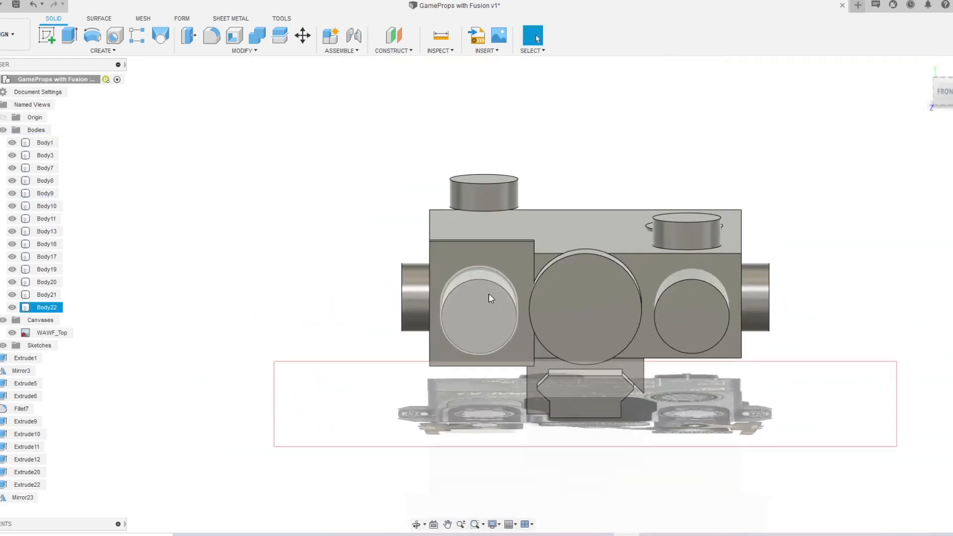
pyautogui.click(506, 258)
pyautogui.moveTo(505, 254); pyautogui.dragTo(590, 274, button='right')
pyautogui.click(634, 273)
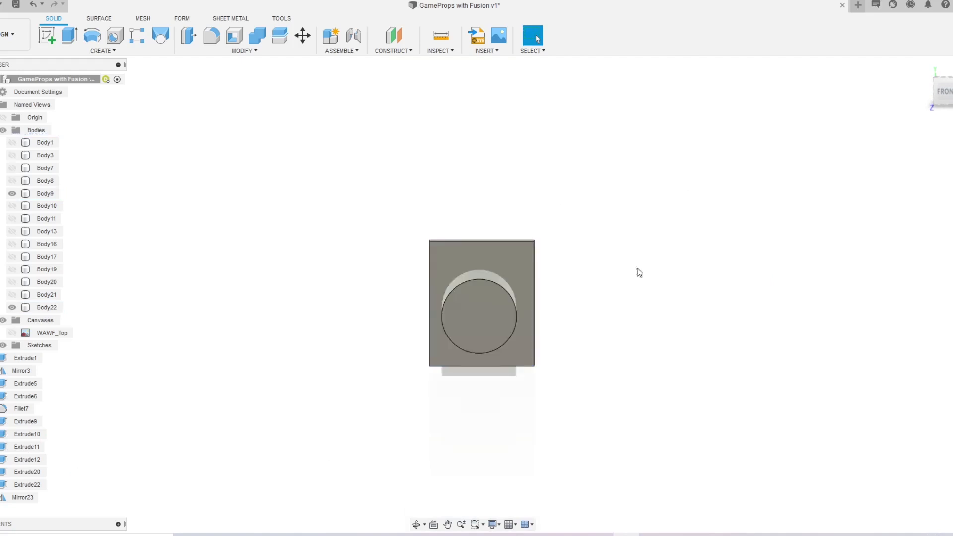
pyautogui.keyDown('shift'); pyautogui.moveTo(634, 273); pyautogui.dragTo(612, 271, button='middle'); pyautogui.keyUp('shift')
pyautogui.scroll(3, 566, 264)
pyautogui.click(598, 250)
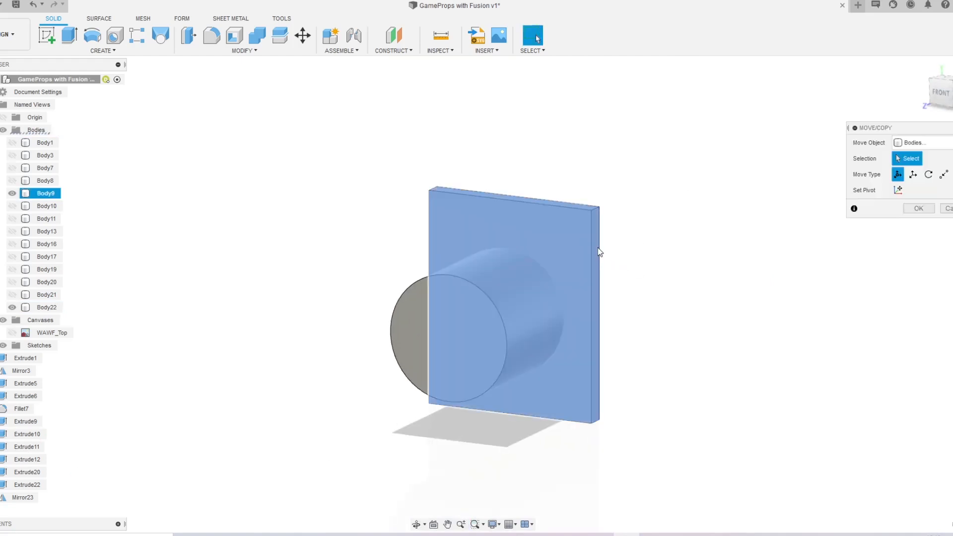
pyautogui.press('m')
pyautogui.keyDown('shift'); pyautogui.moveTo(740, 234); pyautogui.dragTo(665, 238, button='middle'); pyautogui.keyUp('shift')
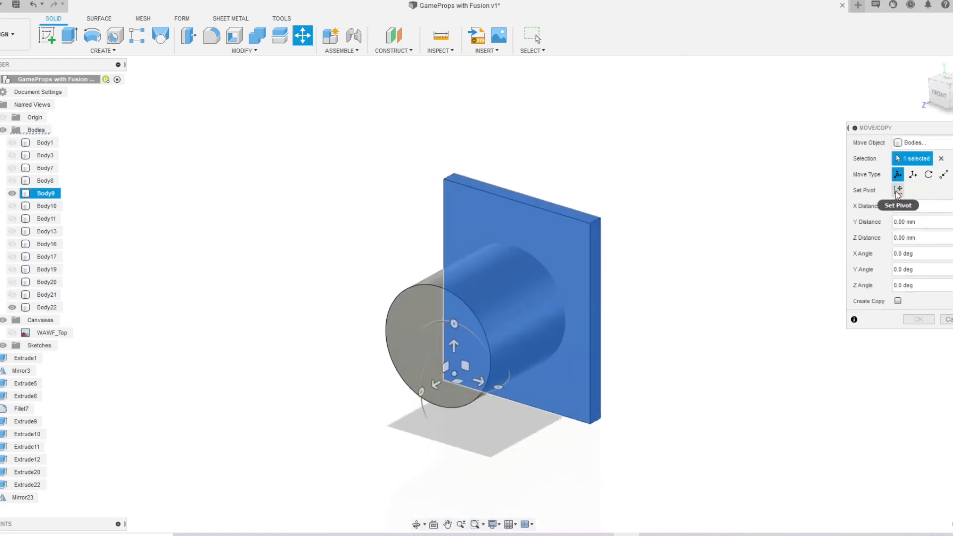
pyautogui.click(947, 319)
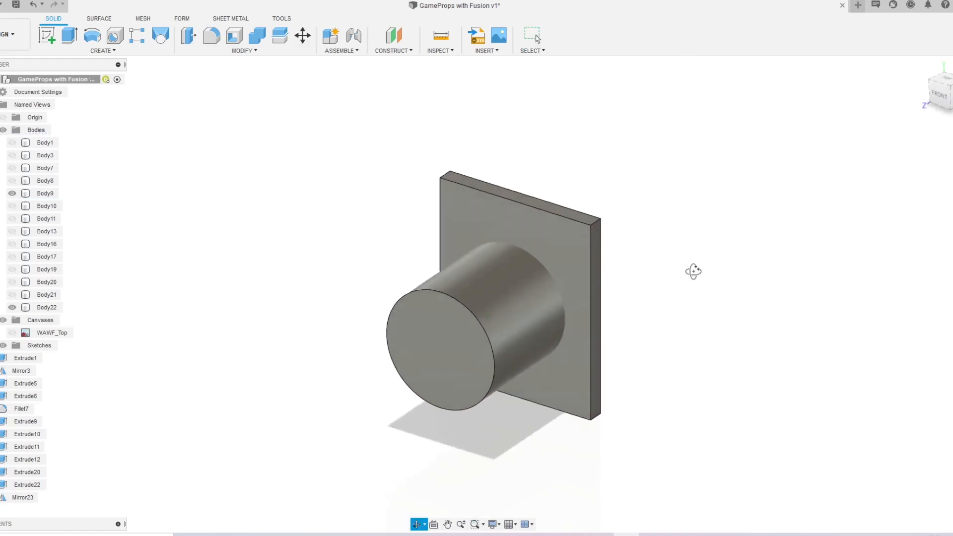
# Step: Align the front face of the square plate with the cylinder's rear circular edge, centring the plate on the cylinder
pyautogui.press('s')
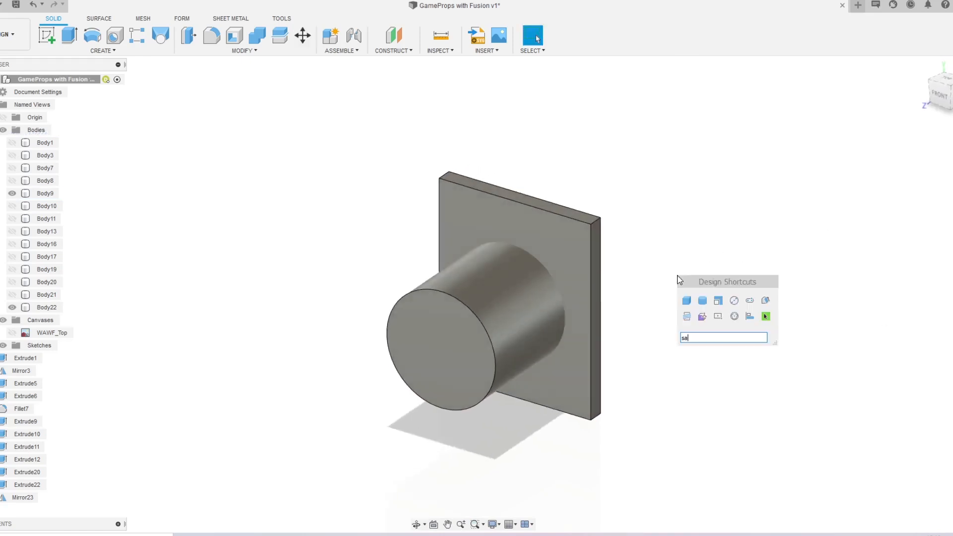
pyautogui.write('alig')
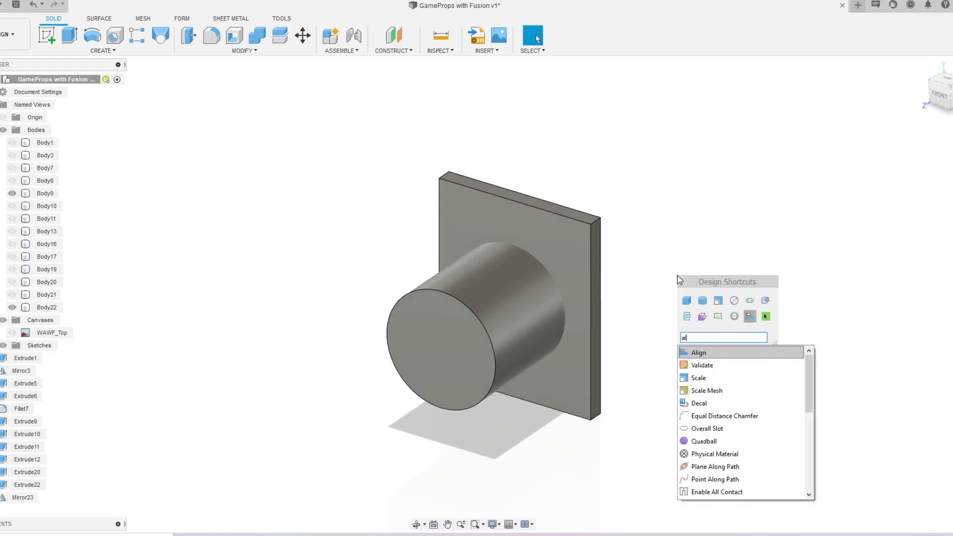
pyautogui.click(713, 352)
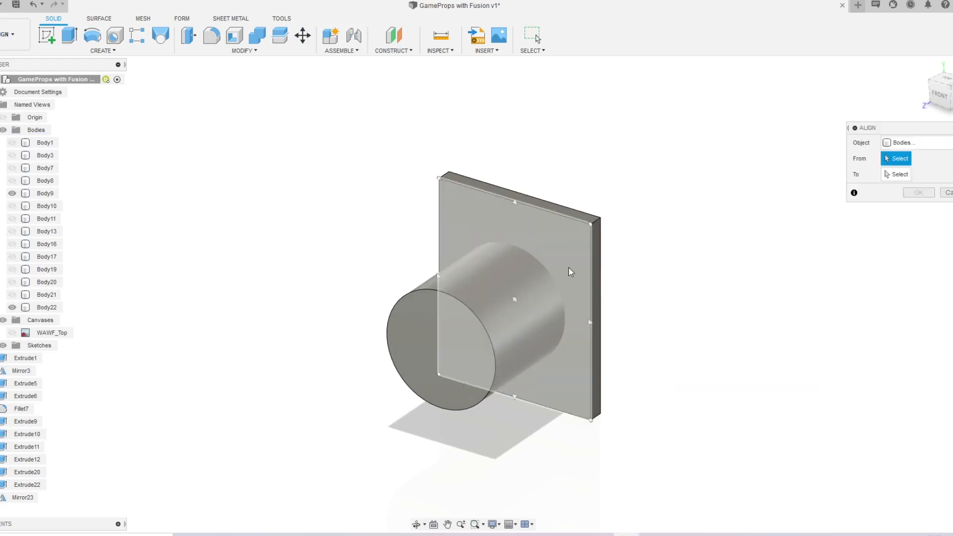
pyautogui.click(527, 290)
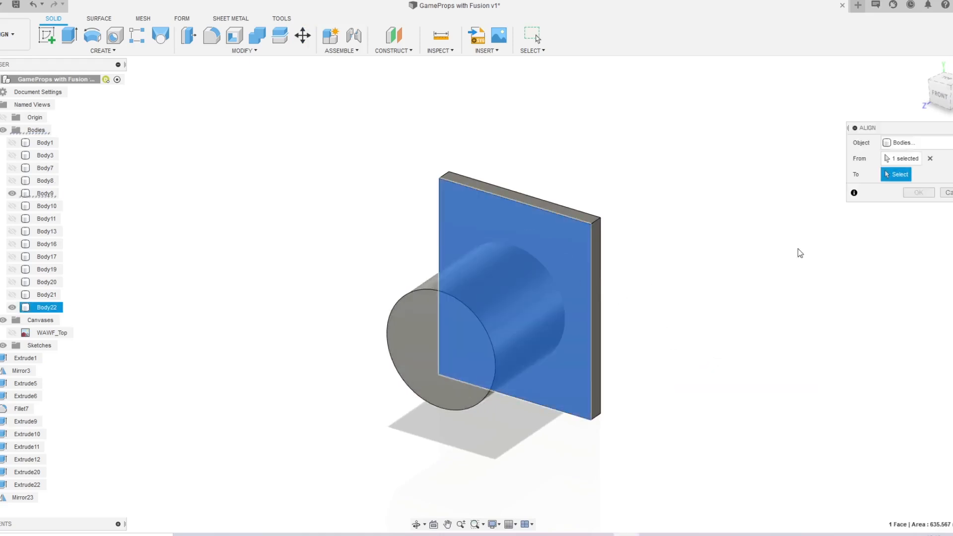
pyautogui.click(559, 279)
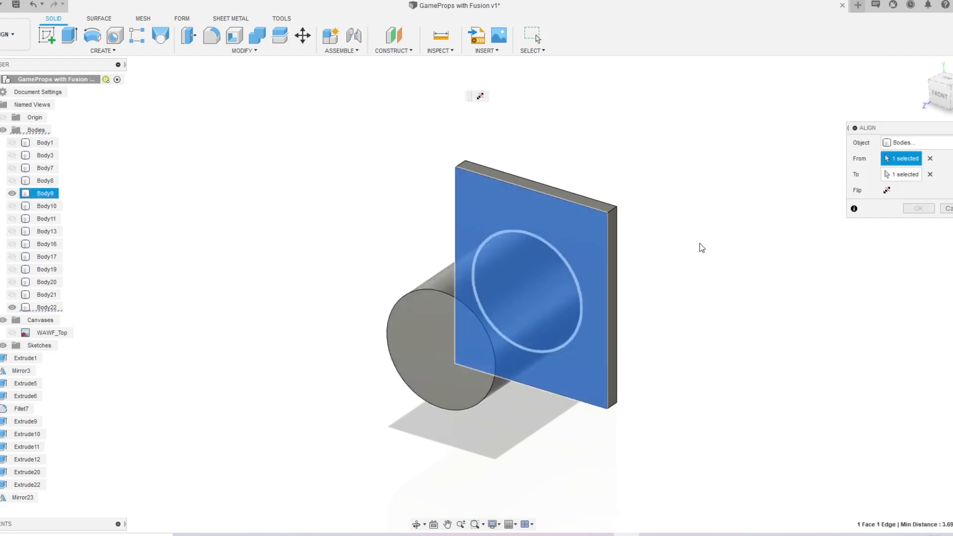
pyautogui.click(918, 209)
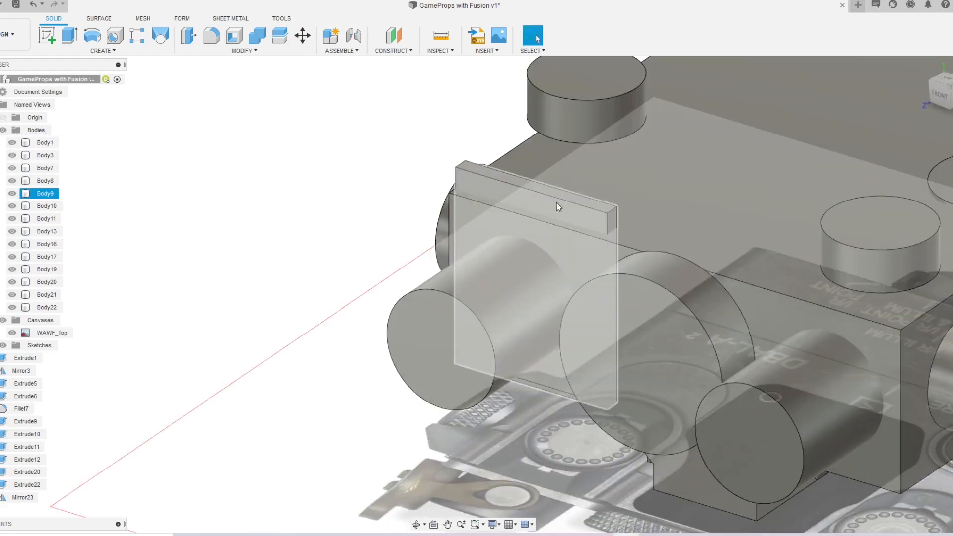
# Step: Move the aligned square plate forward 3.697 mm in Z, out of the housing's front
pyautogui.click(556, 202)
pyautogui.keyDown('shift'); pyautogui.moveTo(555, 202); pyautogui.dragTo(535, 229, button='middle'); pyautogui.keyUp('shift')
pyautogui.press('m')
pyautogui.moveTo(454, 502); pyautogui.dragTo(472, 287)
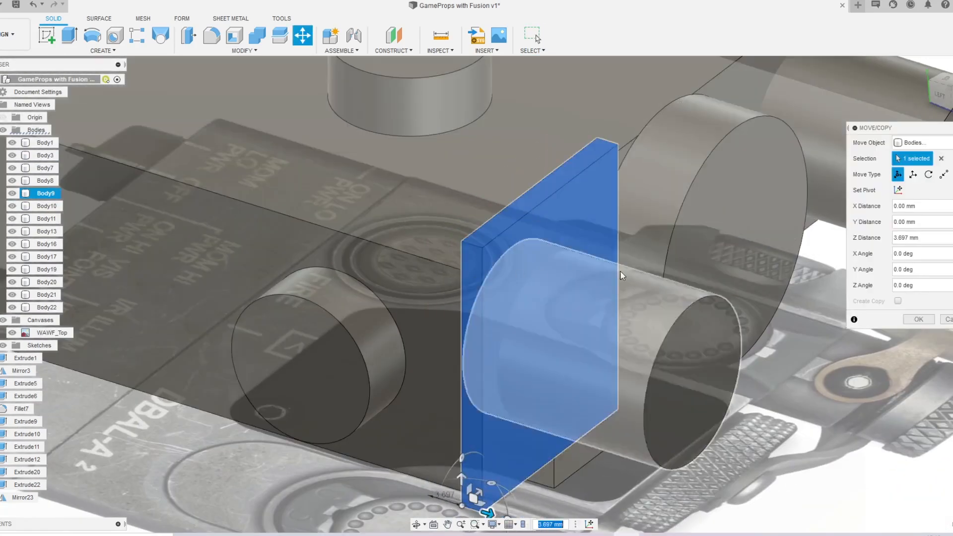
pyautogui.click(918, 319)
pyautogui.keyDown('shift'); pyautogui.moveTo(870, 315); pyautogui.dragTo(581, 242, button='middle'); pyautogui.keyUp('shift')
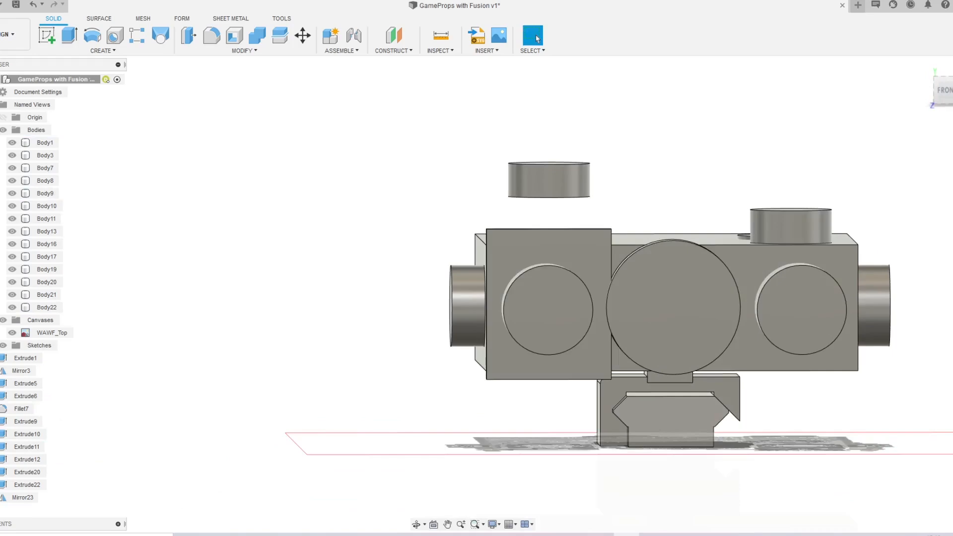
# Step: Sketch a centre-to-centre slot on the top face of the dial behind the square front plate, matching the slot's width to the dial's diameter
pyautogui.keyDown('shift'); pyautogui.moveTo(668, 146); pyautogui.dragTo(674, 233, button='middle'); pyautogui.keyUp('shift')
pyautogui.scroll(5, 676, 265)
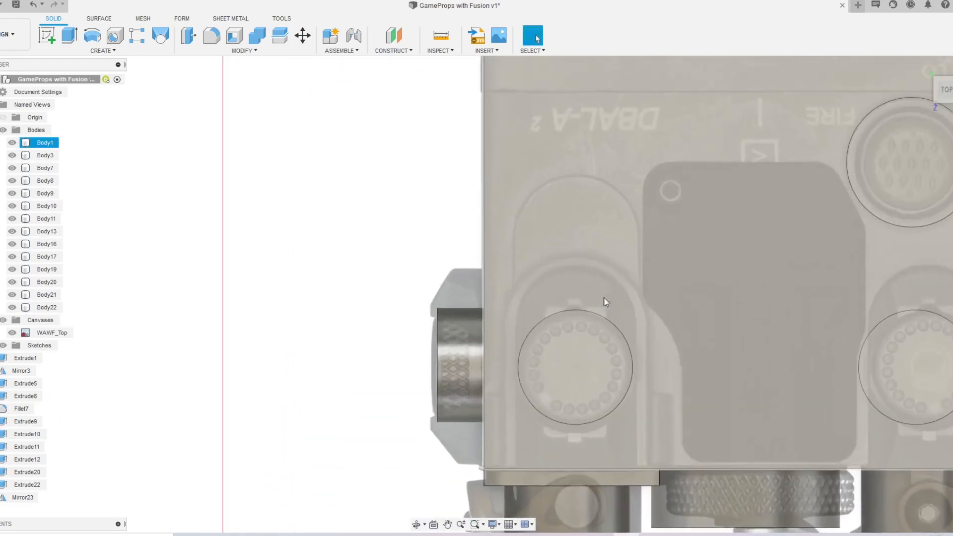
pyautogui.press('s')
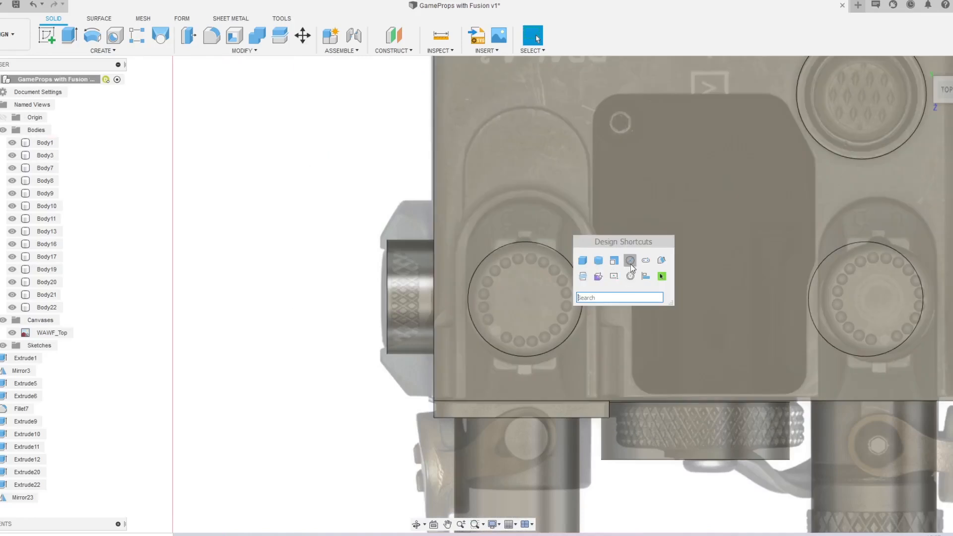
pyautogui.click(645, 260)
pyautogui.click(525, 305)
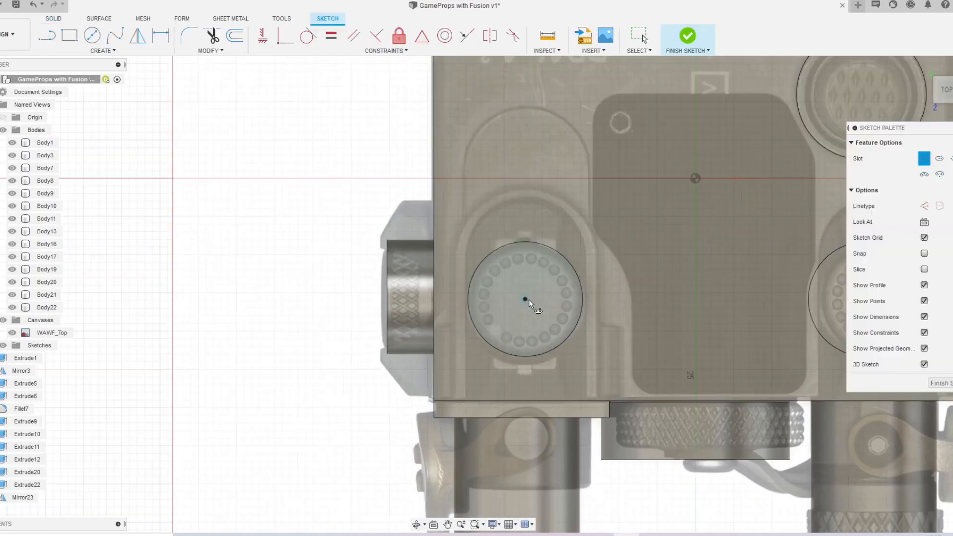
pyautogui.click(525, 272)
pyautogui.click(525, 230)
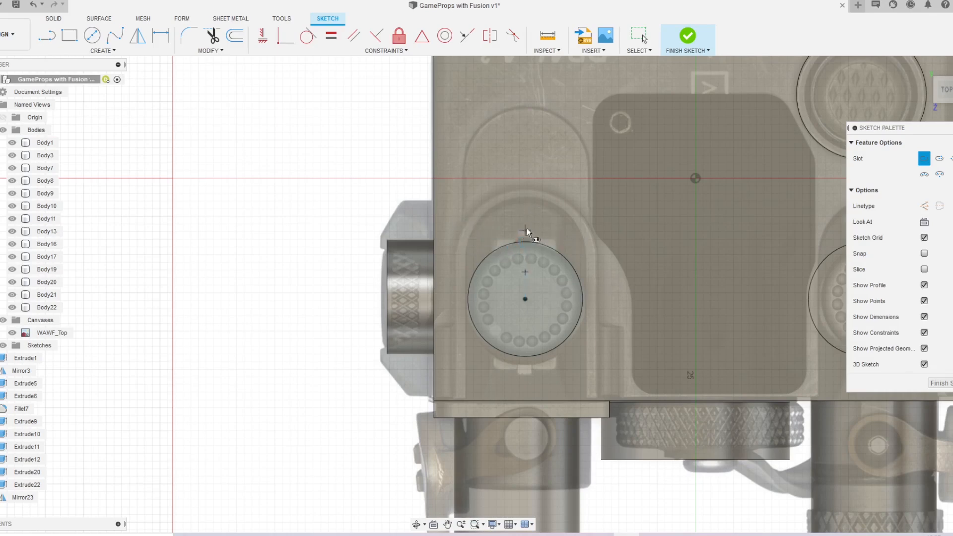
pyautogui.click(585, 303)
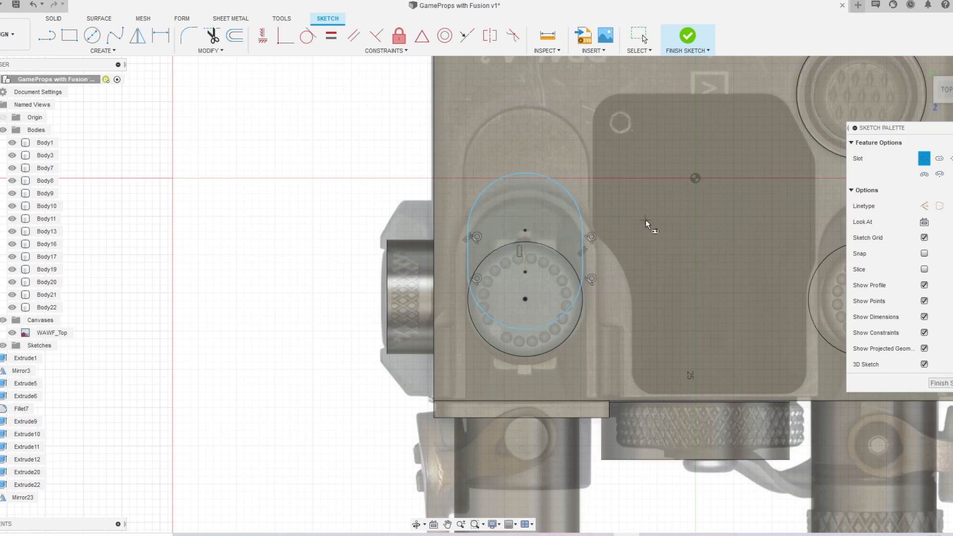
# Step: Move the whole slot sketch 3.522 mm in Y so its front arc lines up with the dial's front edge
pyautogui.press('m')
pyautogui.click(912, 142)
pyautogui.click(889, 187)
pyautogui.doubleClick(581, 213)
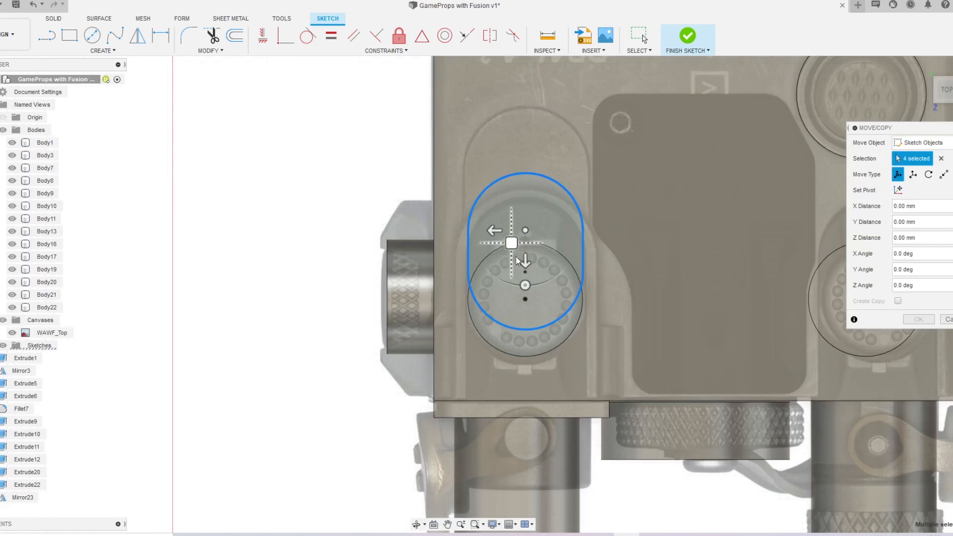
pyautogui.moveTo(525, 262); pyautogui.dragTo(527, 291)
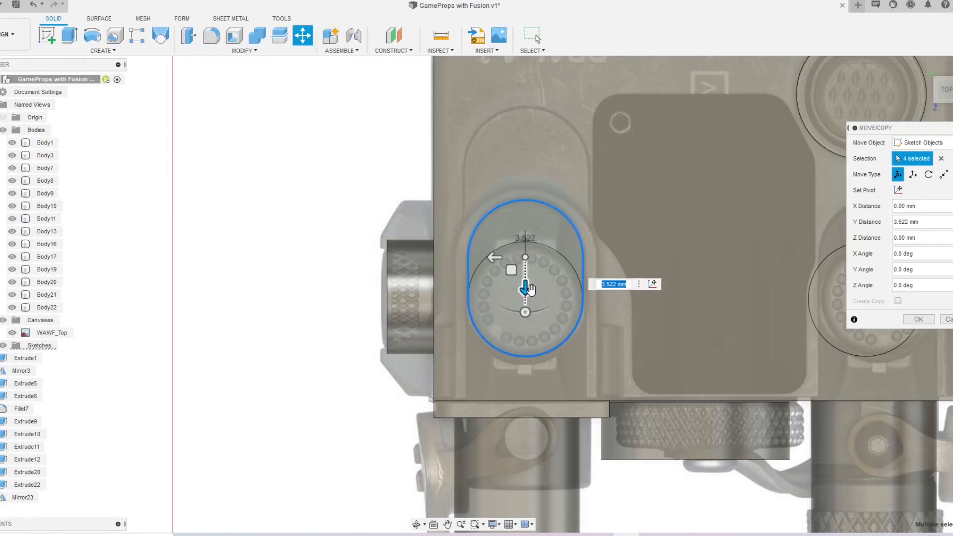
pyautogui.click(918, 319)
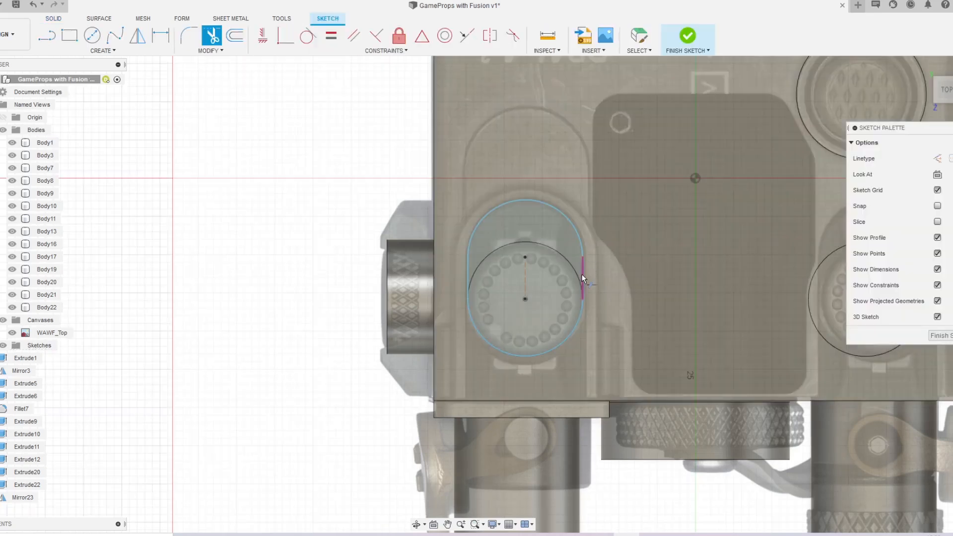
# Step: Trim the slot to its rear arc and extend both arc ends with straight lines to the housing's front edge, closing the profile there
pyautogui.click(582, 274)
pyautogui.click(566, 336)
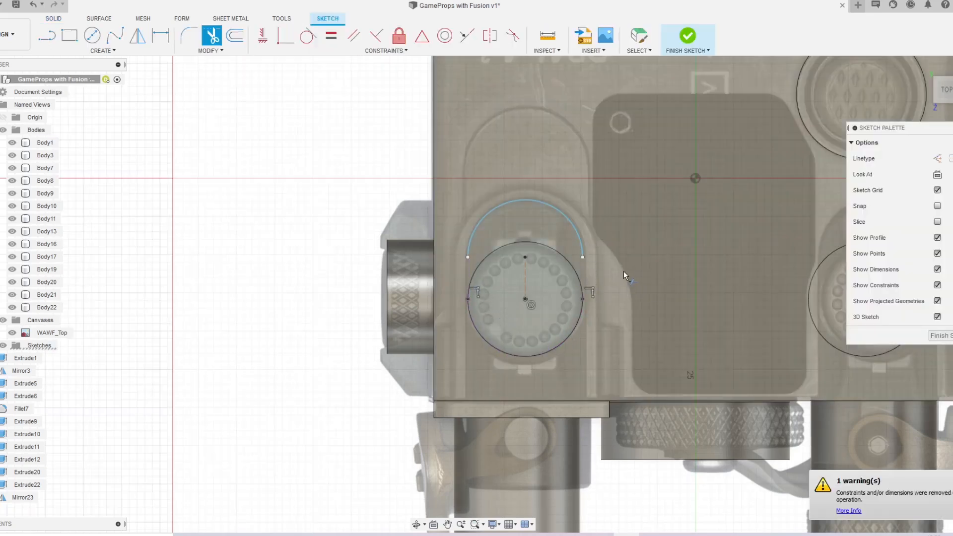
pyautogui.click(582, 401)
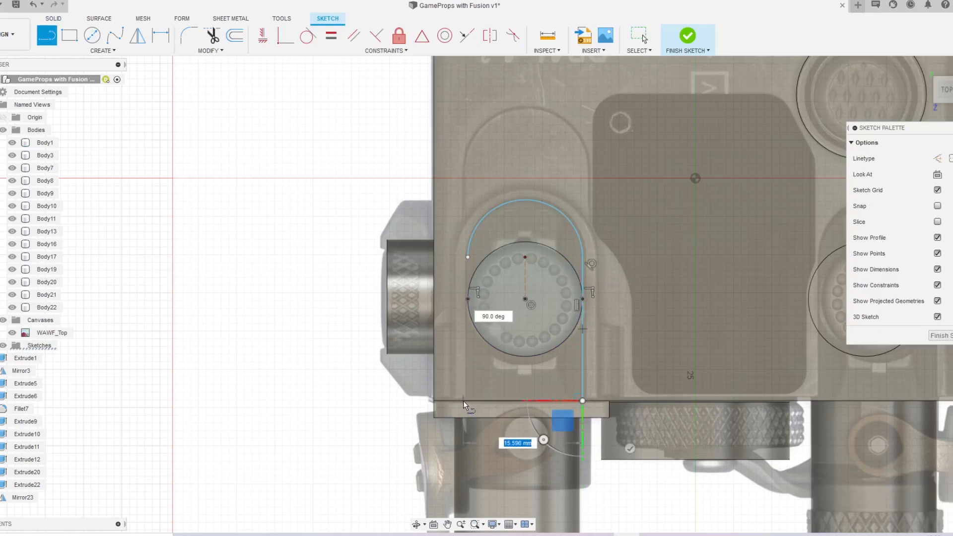
pyautogui.press('Escape')
pyautogui.click(485, 283)
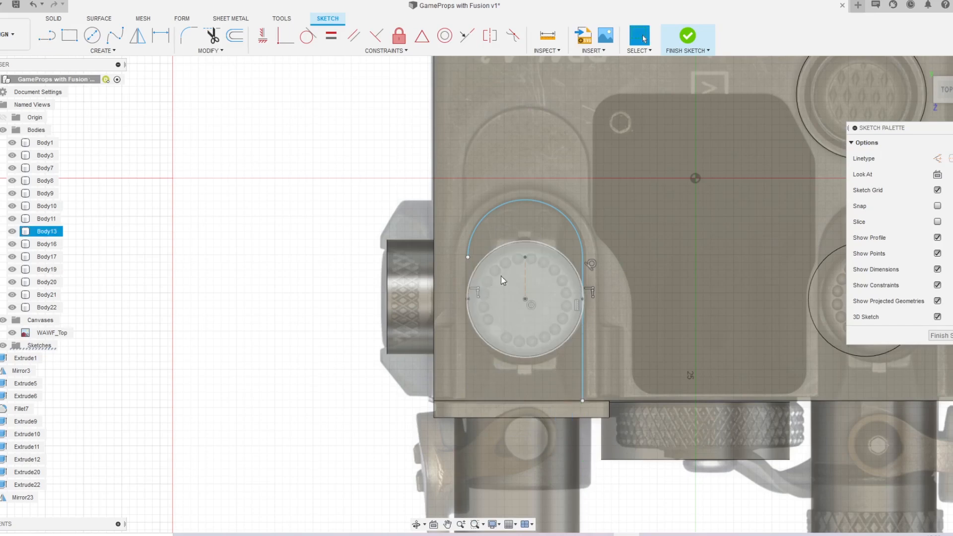
pyautogui.press('l')
pyautogui.click(468, 257)
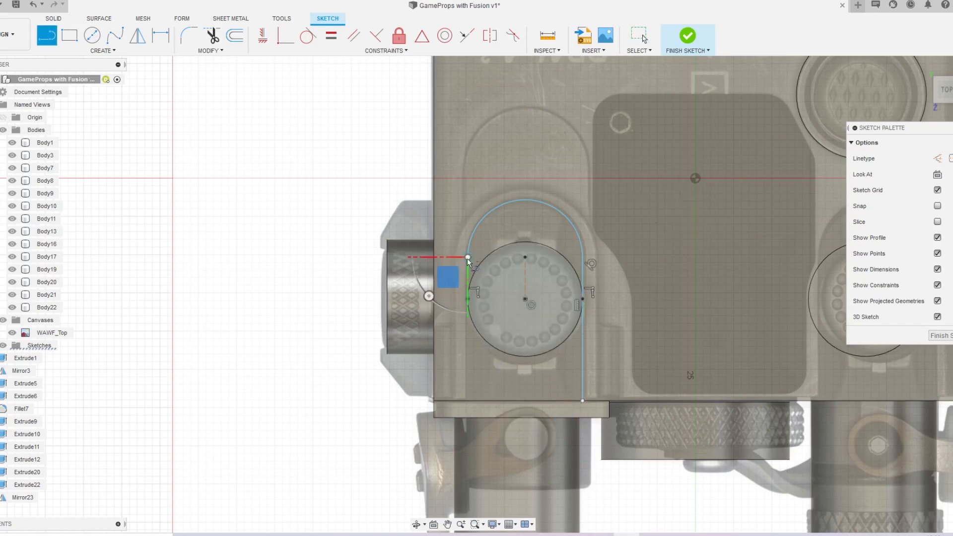
pyautogui.click(467, 399)
pyautogui.click(582, 401)
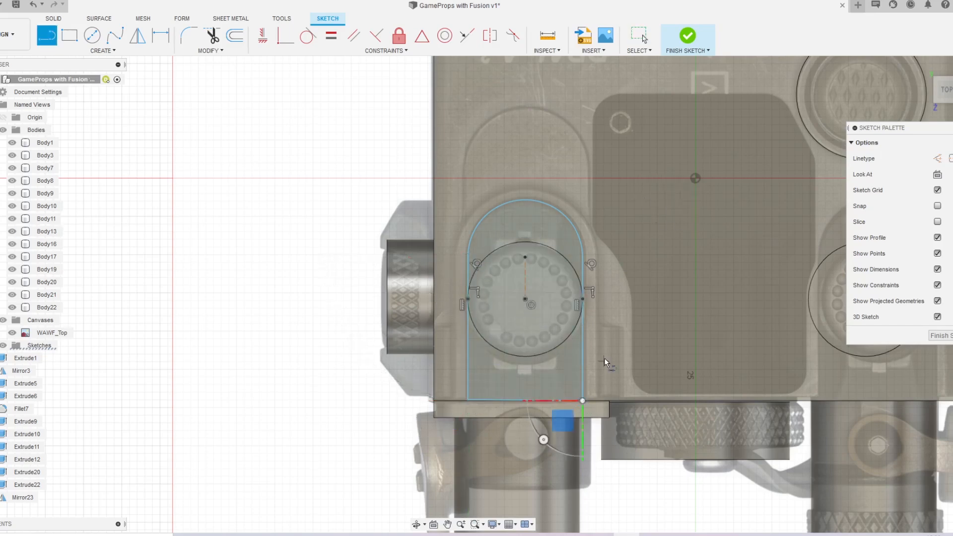
pyautogui.click(359, 41)
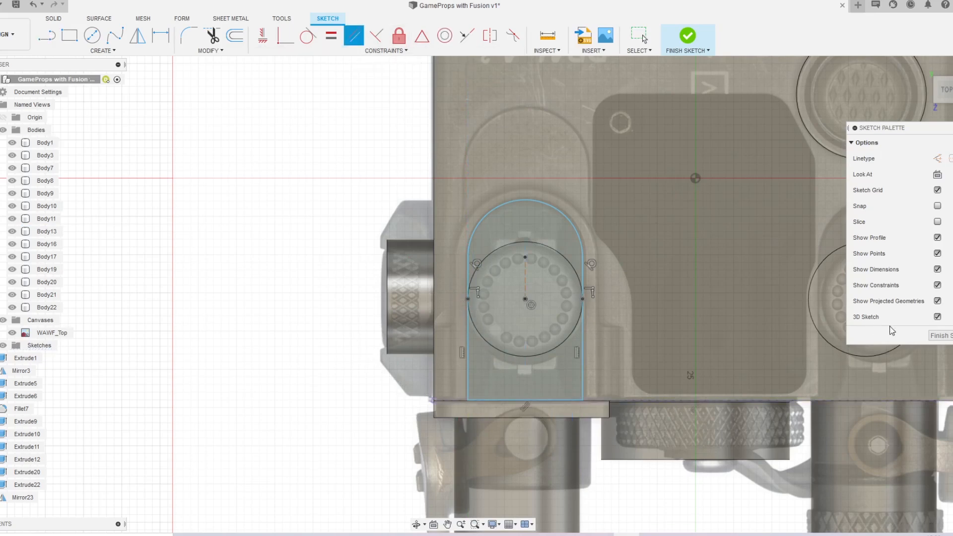
# Step: Extrude the three profiles of the round-ended outline by -14.653 mm into the housing as a new body
pyautogui.press('e')
pyautogui.click(563, 372)
pyautogui.click(549, 298)
pyautogui.click(550, 229)
pyautogui.moveTo(489, 268); pyautogui.dragTo(490, 412)
pyautogui.click(909, 258)
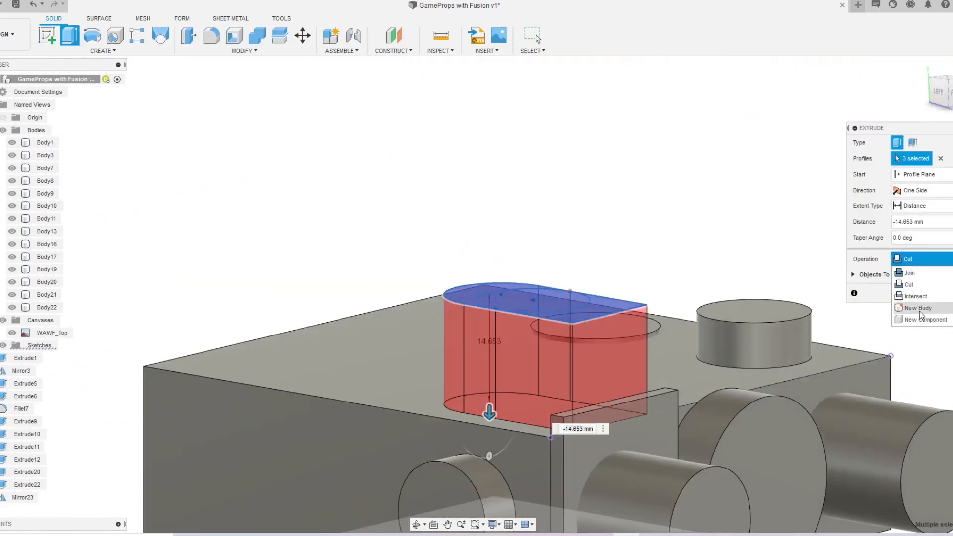
pyautogui.click(918, 311)
pyautogui.press('Return')
# Step: Copy the round-ended block and move the copy sideways, clear of the original
pyautogui.keyDown('shift'); pyautogui.moveTo(604, 281); pyautogui.dragTo(578, 239, button='middle'); pyautogui.keyUp('shift')
pyautogui.doubleClick(592, 234)
pyautogui.hotkey('ctrl', 'c')
pyautogui.hotkey('ctrl', 'v')
pyautogui.moveTo(457, 347); pyautogui.dragTo(574, 378)
pyautogui.click(917, 319)
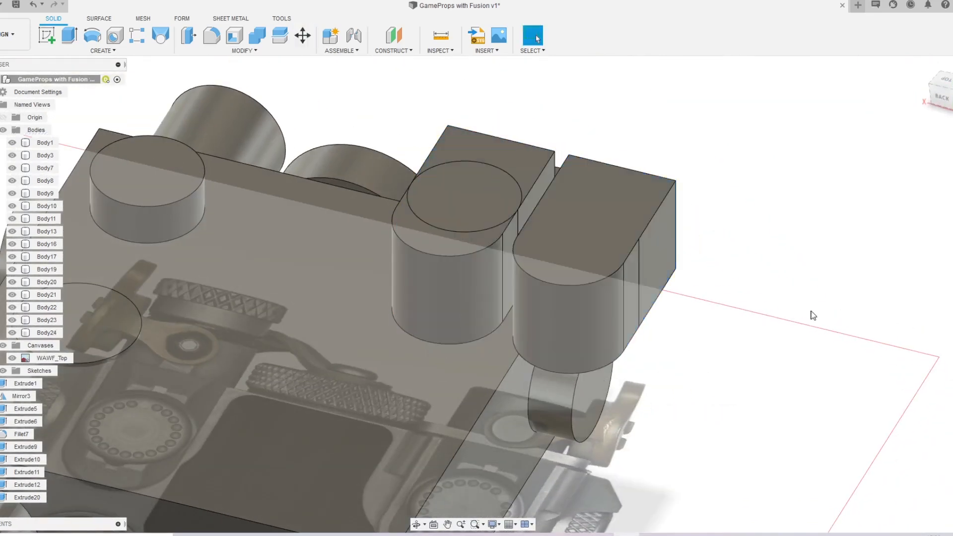
# Step: Try deleting the copied block's two adjoining flat side faces one at a time, undoing each deletion
pyautogui.keyDown('shift'); pyautogui.moveTo(861, 324); pyautogui.dragTo(648, 286, button='middle'); pyautogui.keyUp('shift')
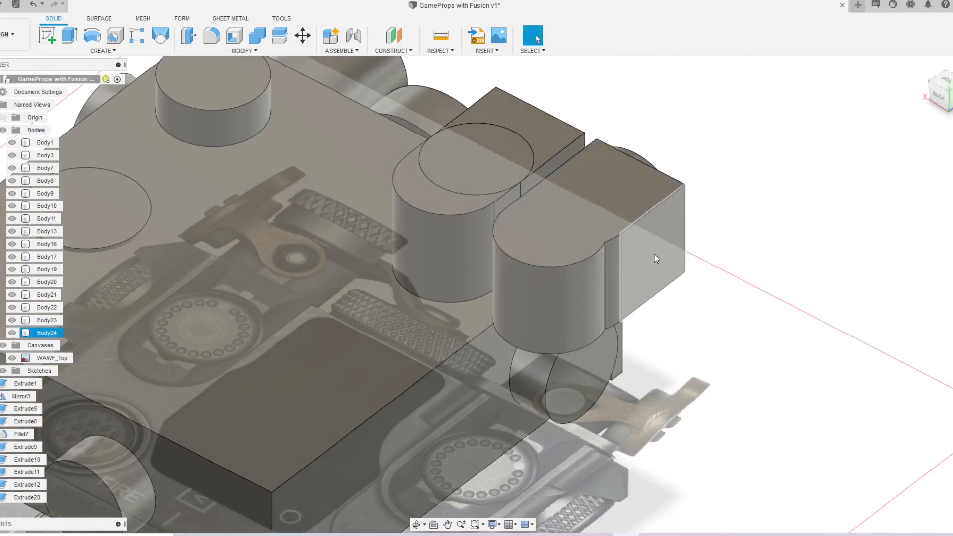
pyautogui.click(627, 257)
pyautogui.press('Delete')
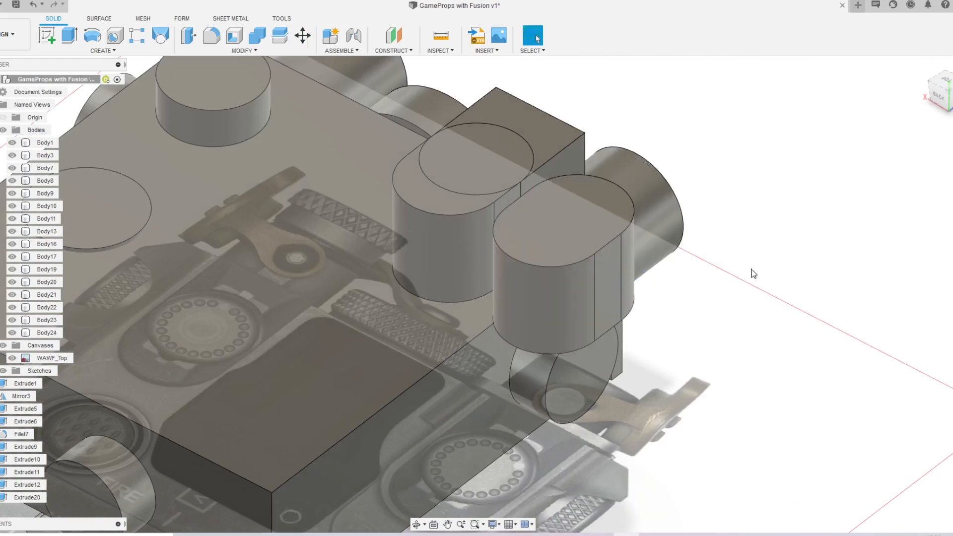
pyautogui.hotkey('ctrl', 'z')
pyautogui.click(605, 257)
pyautogui.press('Delete')
pyautogui.hotkey('ctrl', 'z')
# Step: Try deleting both adjoining flat side faces of the copied block together
pyautogui.click(635, 257)
pyautogui.keyDown('ctrl'); pyautogui.click(607, 273); pyautogui.keyUp('ctrl')
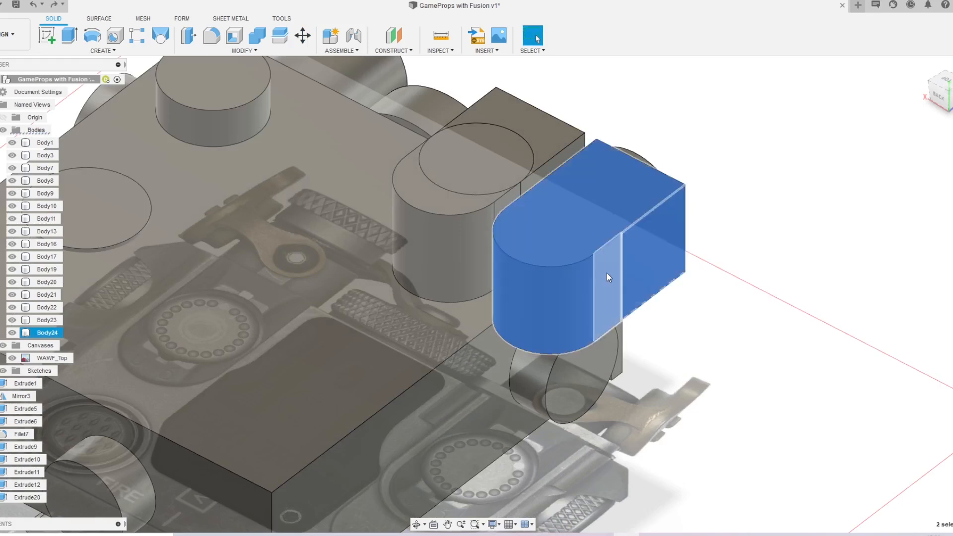
pyautogui.press('Escape')
pyautogui.click(609, 271)
pyautogui.keyDown('ctrl'); pyautogui.click(641, 259); pyautogui.keyUp('ctrl')
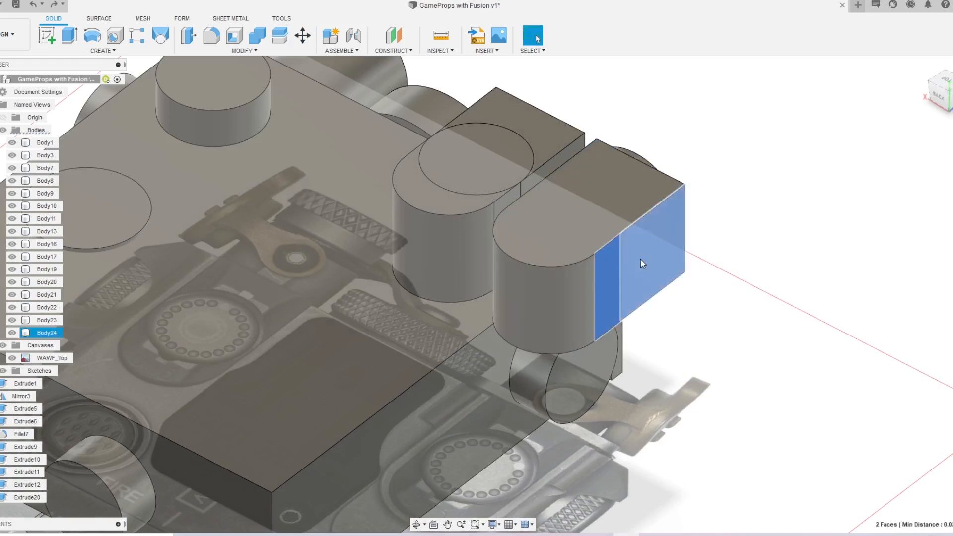
pyautogui.press('Delete')
# Step: Undo the face deletion, the copied block, the extrusion and the whole slot sketch on the dial
pyautogui.keyDown('shift'); pyautogui.moveTo(744, 257); pyautogui.dragTo(738, 251, button='middle'); pyautogui.keyUp('shift')
pyautogui.hotkey('ctrl', 'z')
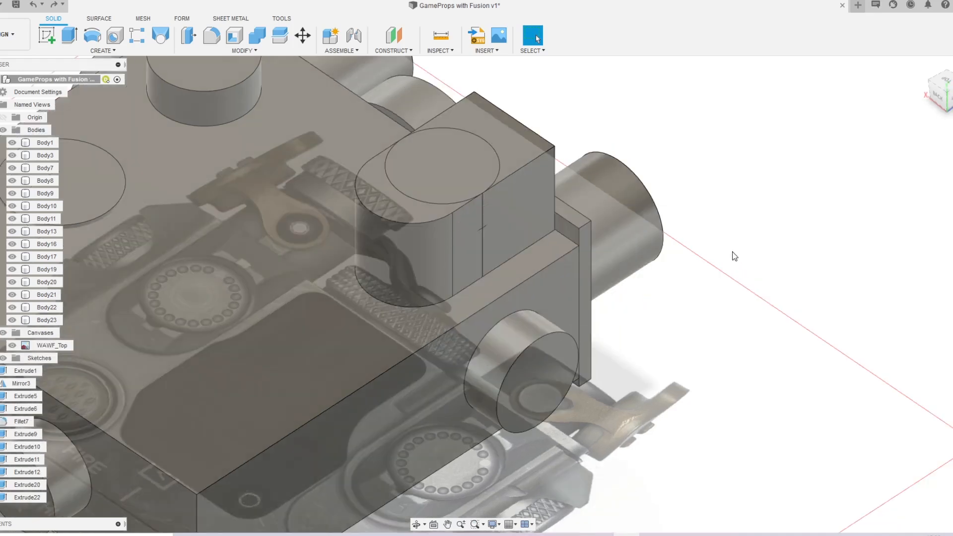
pyautogui.hotkey('ctrl', 'z')
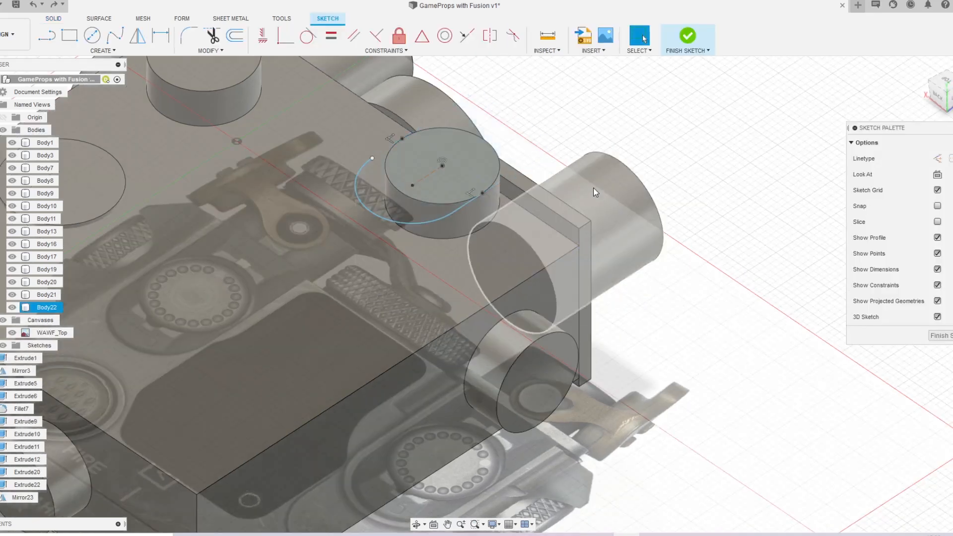
pyautogui.hotkey('ctrl', 'z')
pyautogui.hotkey('ctrl', 'z')
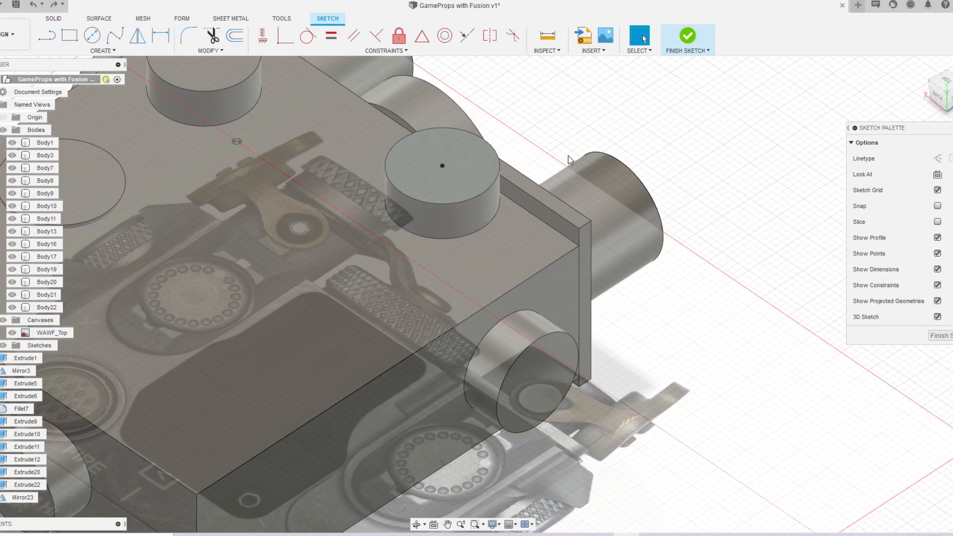
pyautogui.hotkey('ctrl', 'z')
# Step: Sketch a centre-to-centre slot along the dial's centreline, from near the housing's front edge to behind the dial's centre, as wide as the dial
pyautogui.scroll(-3, 575, 139)
pyautogui.keyDown('shift'); pyautogui.moveTo(577, 136); pyautogui.dragTo(731, 149, button='middle'); pyautogui.keyUp('shift')
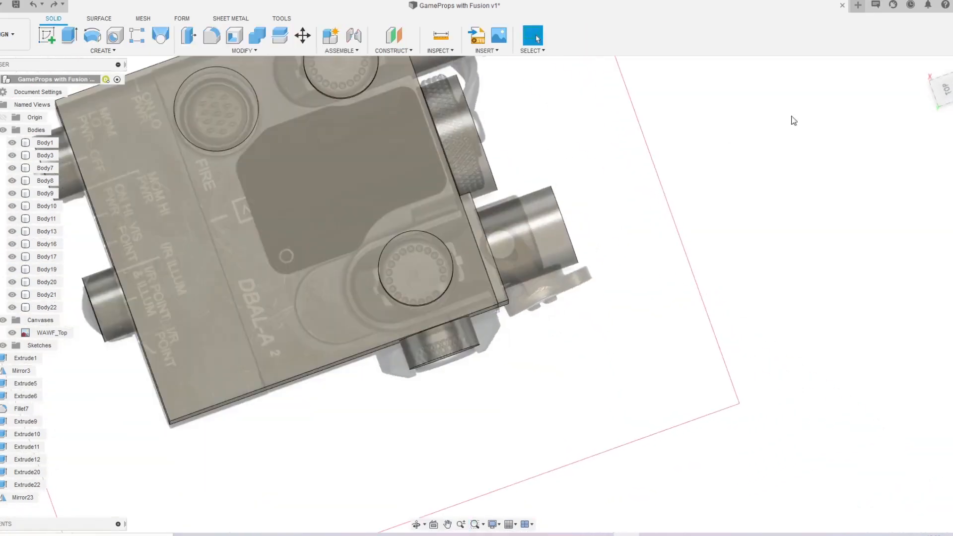
pyautogui.scroll(5, 442, 192)
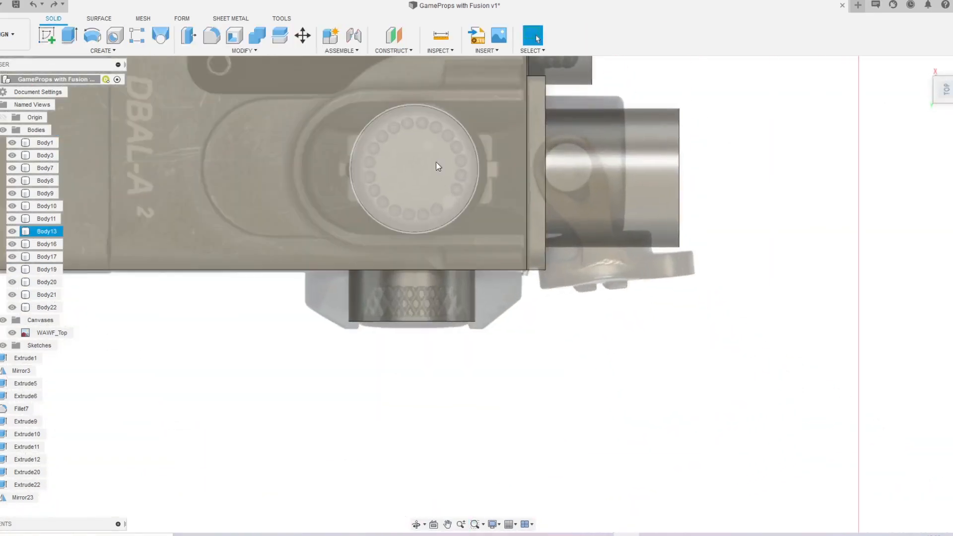
pyautogui.press('s')
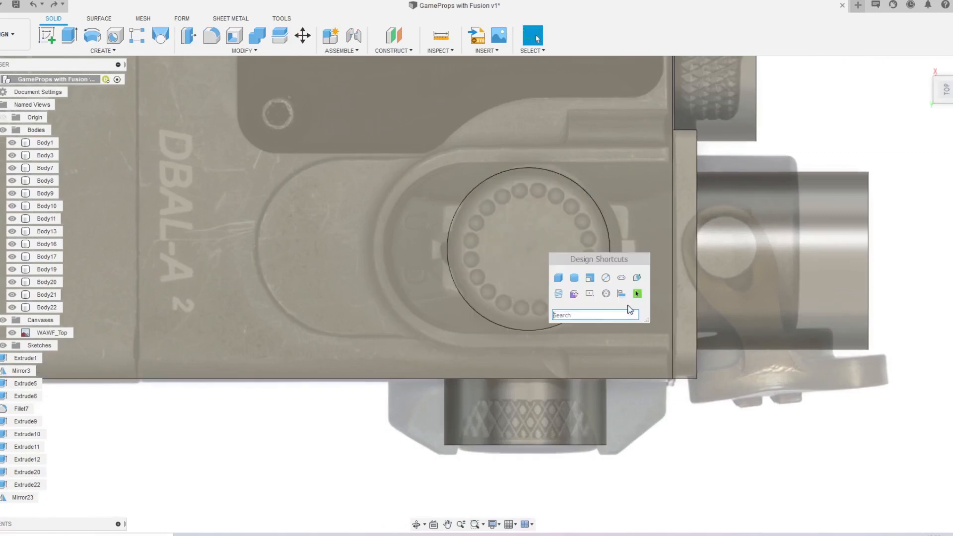
pyautogui.click(621, 278)
pyautogui.click(536, 243)
pyautogui.click(528, 249)
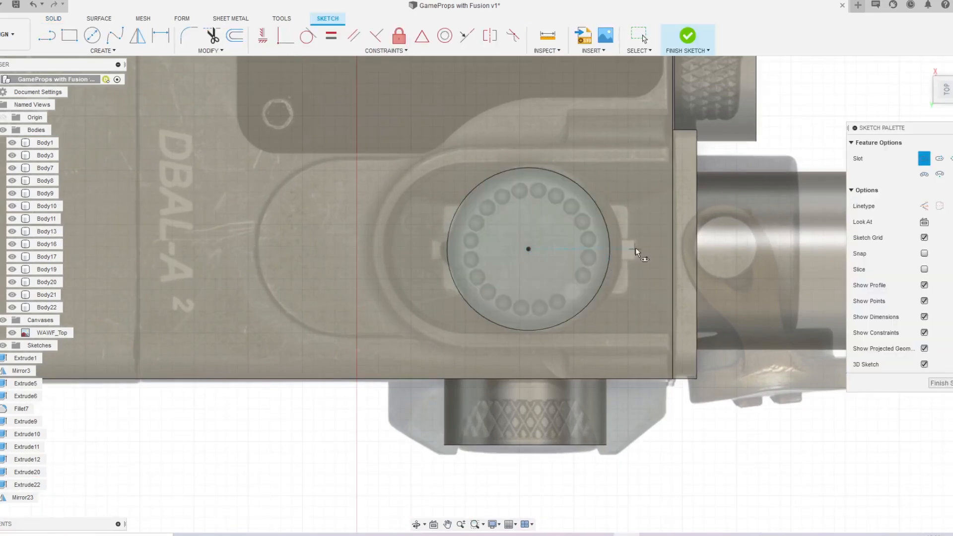
pyautogui.click(495, 249)
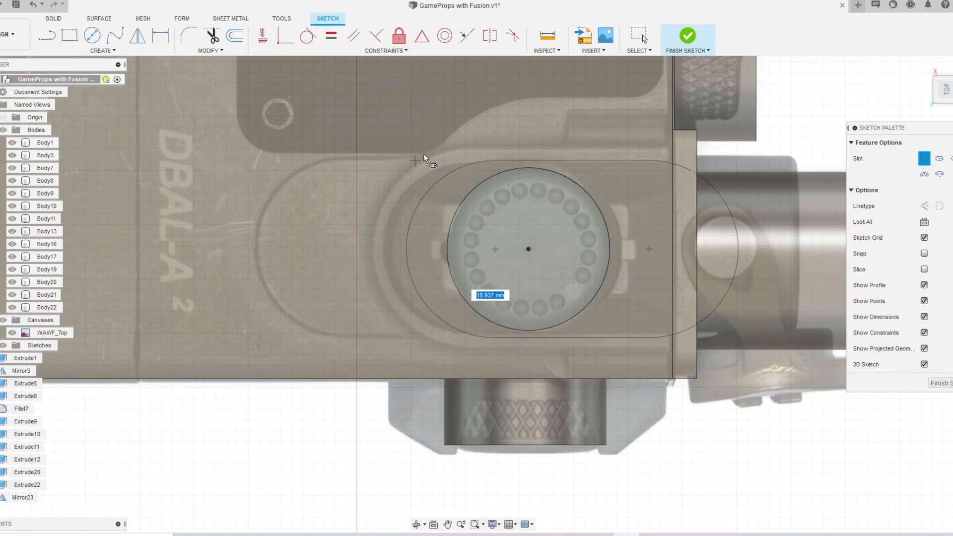
pyautogui.click(529, 169)
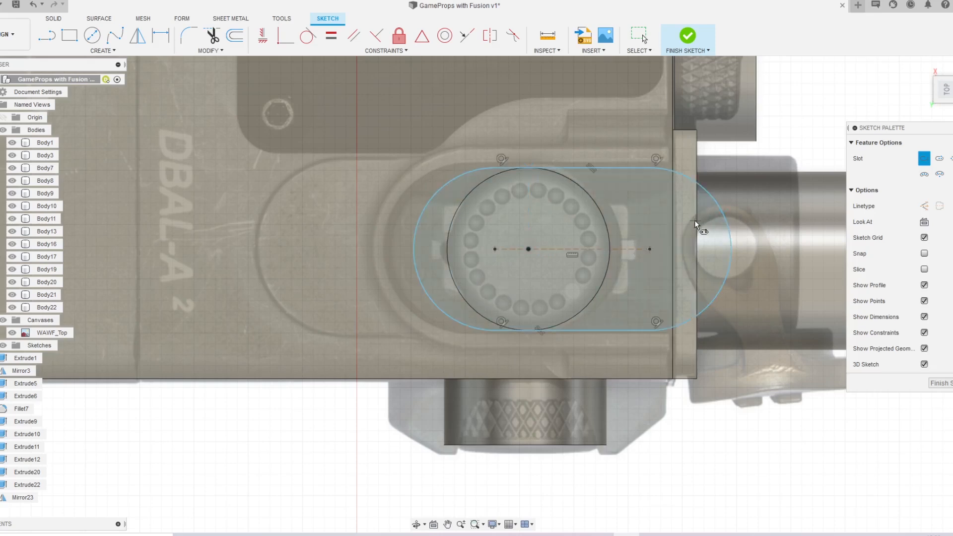
# Step: Extrude all three slot profiles by -14.653 mm into the housing as a new body and select that body
pyautogui.press('m')
pyautogui.press('e')
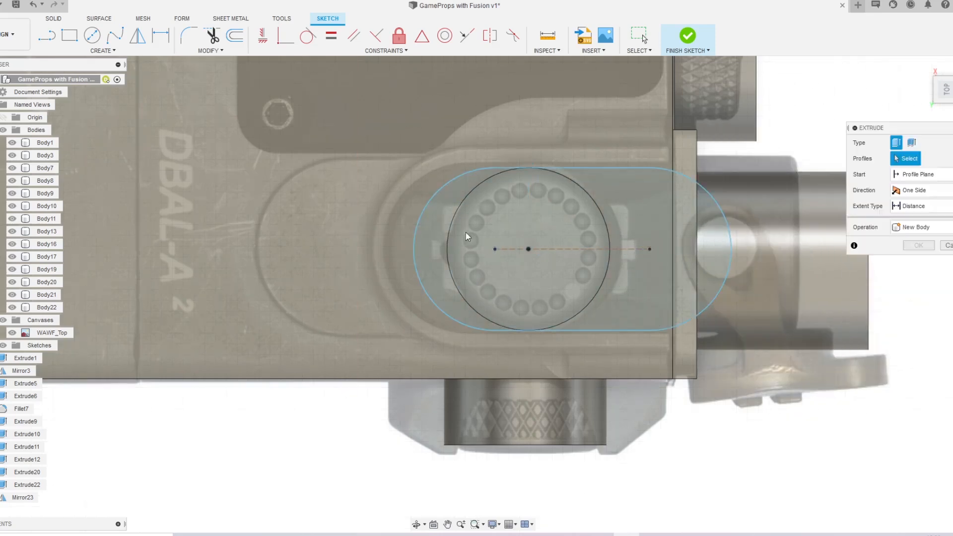
pyautogui.click(491, 240)
pyautogui.click(686, 246)
pyautogui.click(686, 247)
pyautogui.keyDown('shift'); pyautogui.moveTo(687, 246); pyautogui.dragTo(677, 177, button='middle'); pyautogui.keyUp('shift')
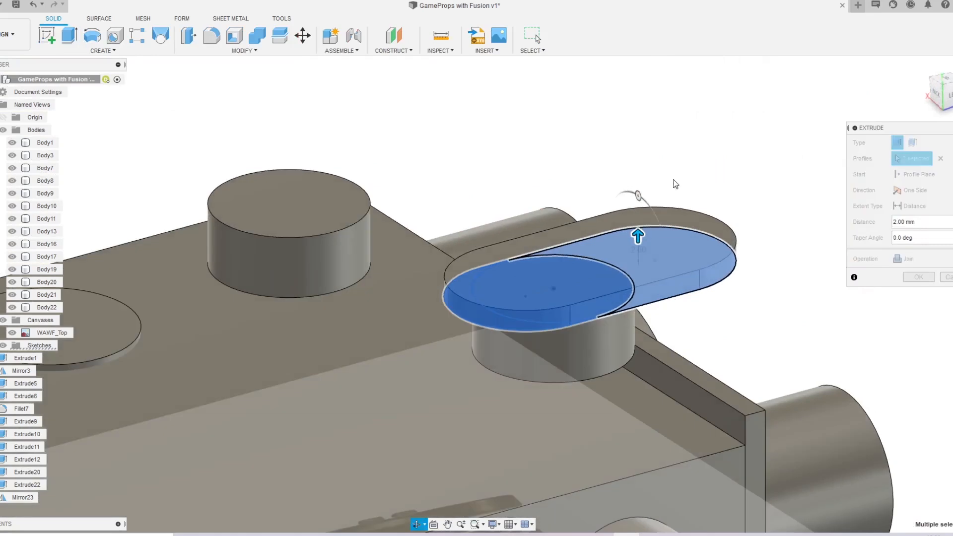
pyautogui.moveTo(637, 238); pyautogui.dragTo(624, 446)
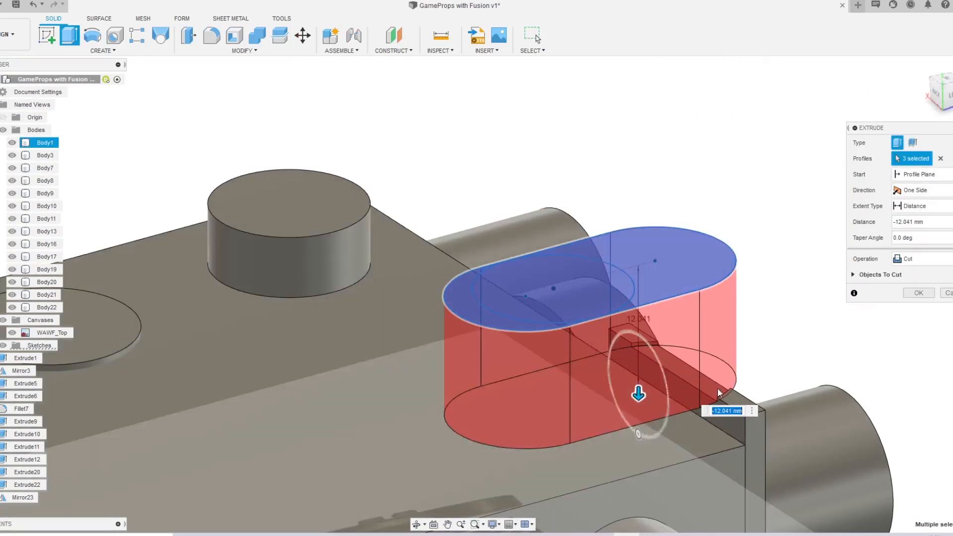
pyautogui.click(918, 259)
pyautogui.click(924, 306)
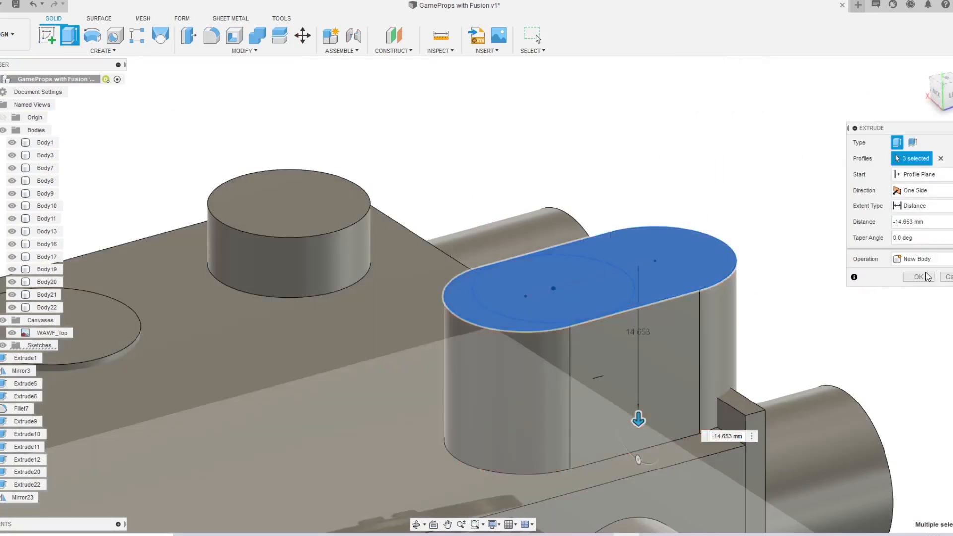
pyautogui.press('Return')
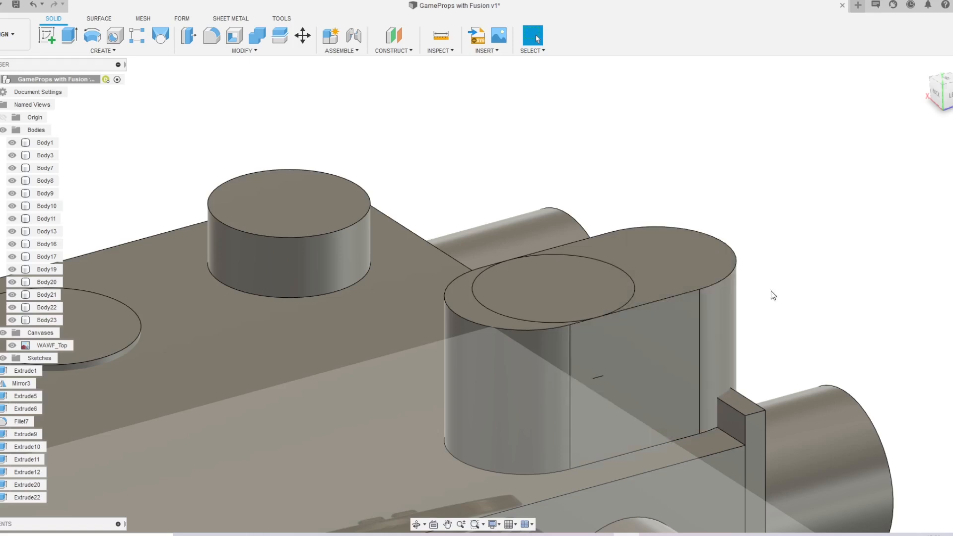
pyautogui.click(706, 301)
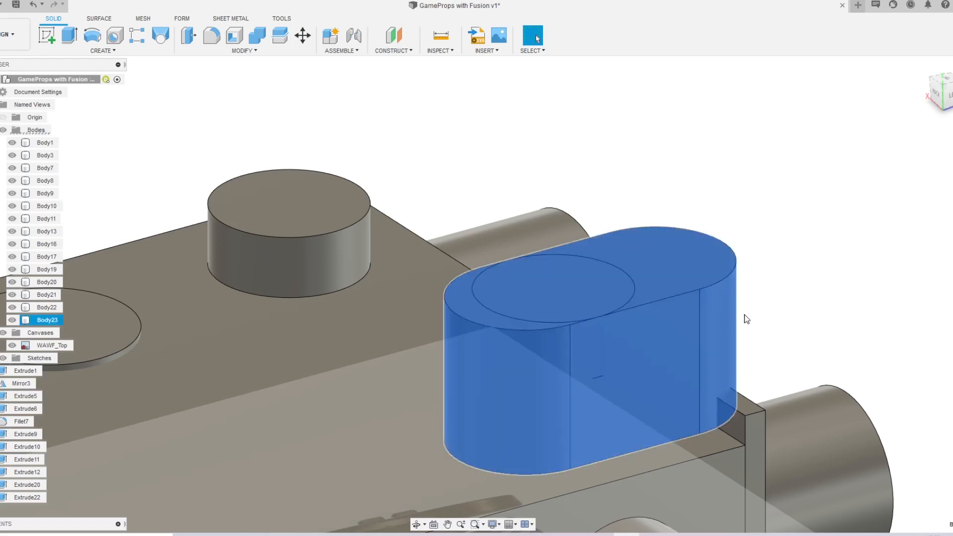
# Step: Move the slot-shaped body 5.603 mm along Z towards the front, past the housing's front face
pyautogui.press('m')
pyautogui.moveTo(528, 480); pyautogui.dragTo(577, 466)
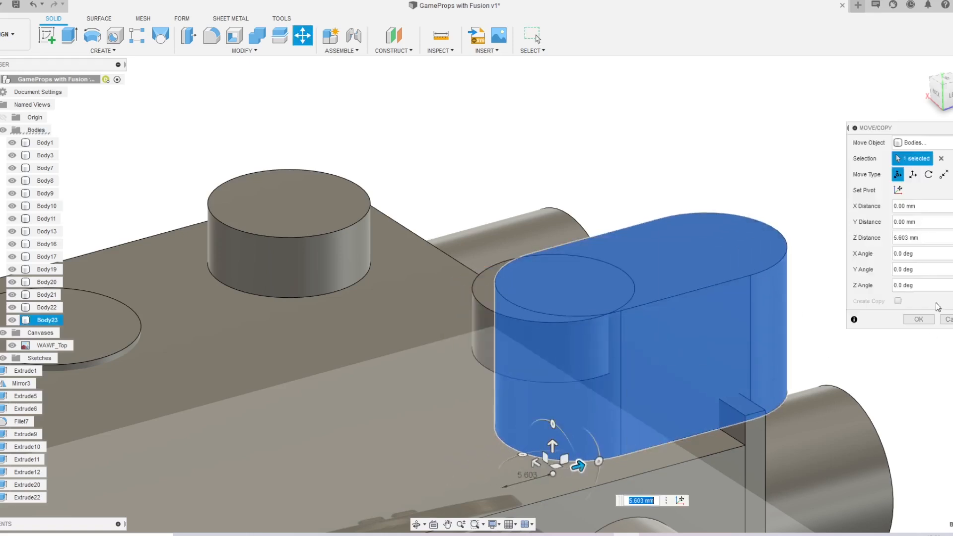
pyautogui.click(924, 319)
# Step: Split the slot body with the housing's front face and delete the piece protruding in front of it
pyautogui.click(749, 305)
pyautogui.hotkey('shift', 's')
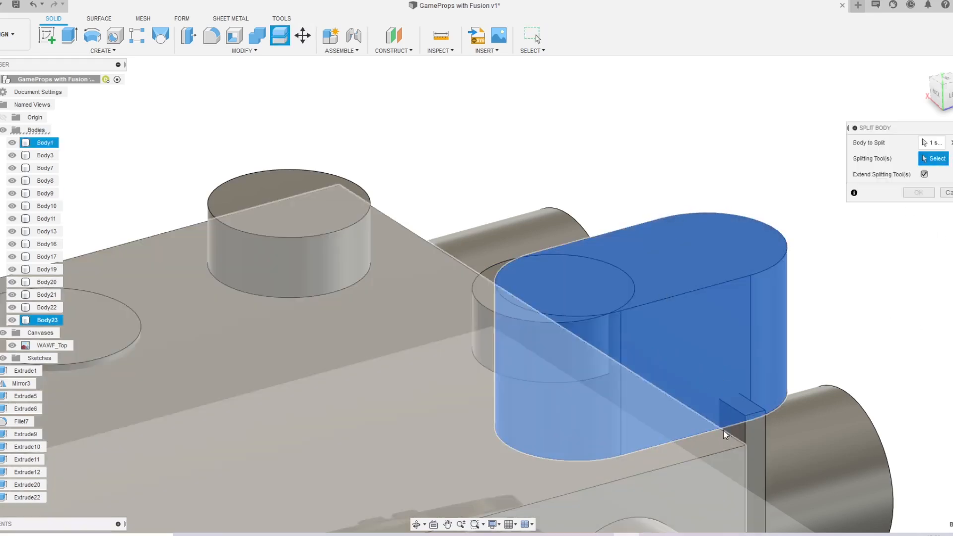
pyautogui.click(723, 430)
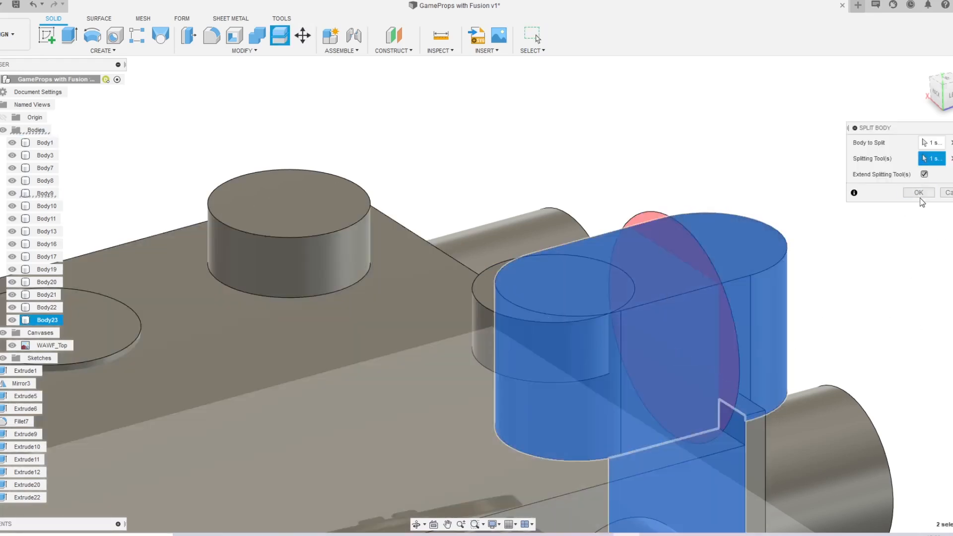
pyautogui.click(917, 193)
pyautogui.click(764, 316)
pyautogui.press('Delete')
# Step: Move the remaining slot body -8.176 mm along Z, lining its rounded end up with the recess on the top-view canvas
pyautogui.click(714, 318)
pyautogui.keyDown('shift'); pyautogui.moveTo(713, 318); pyautogui.dragTo(737, 311, button='middle'); pyautogui.keyUp('shift')
pyautogui.click(945, 92)
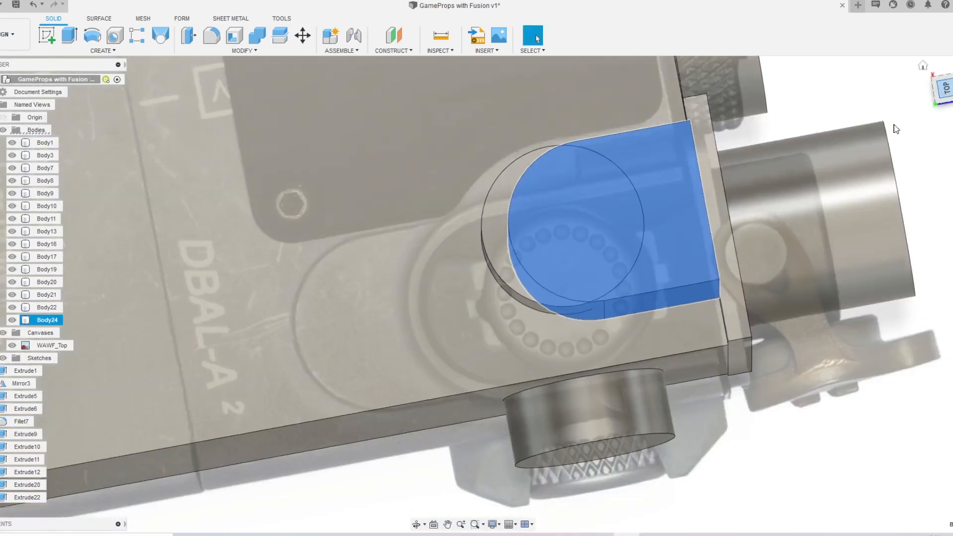
pyautogui.press('m')
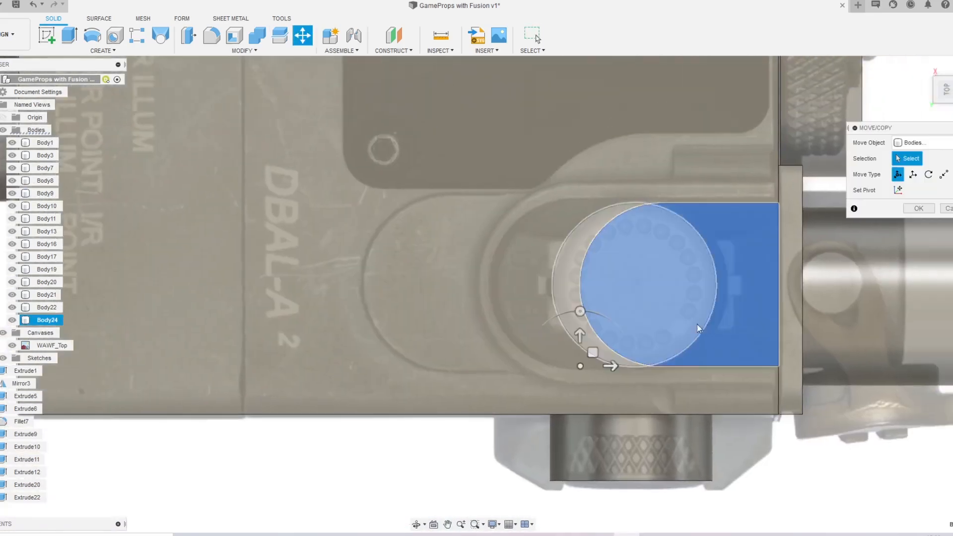
pyautogui.moveTo(613, 367); pyautogui.dragTo(523, 365)
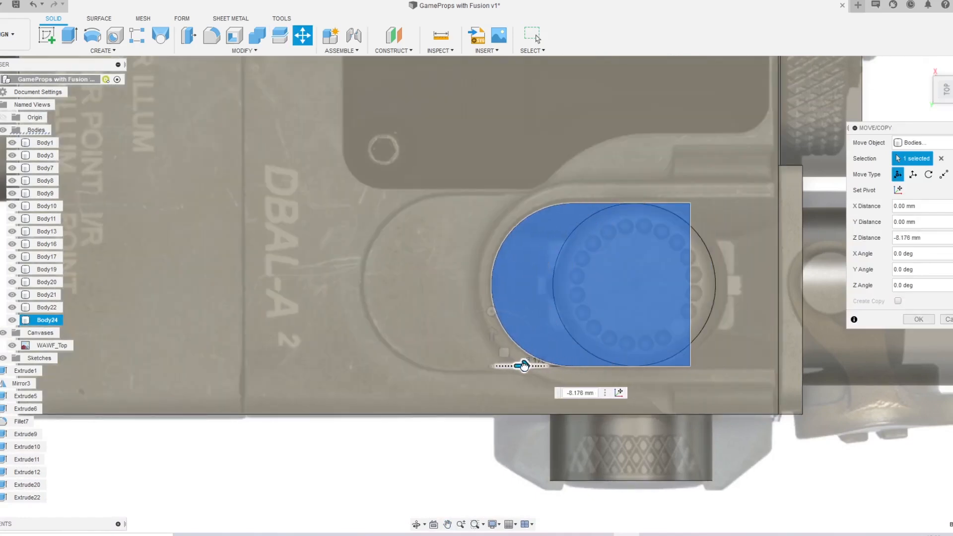
pyautogui.click(918, 320)
# Step: Offset the slot body's flat front face by 6.53 mm towards the front plate
pyautogui.keyDown('shift'); pyautogui.moveTo(719, 268); pyautogui.dragTo(689, 224, button='middle'); pyautogui.keyUp('shift')
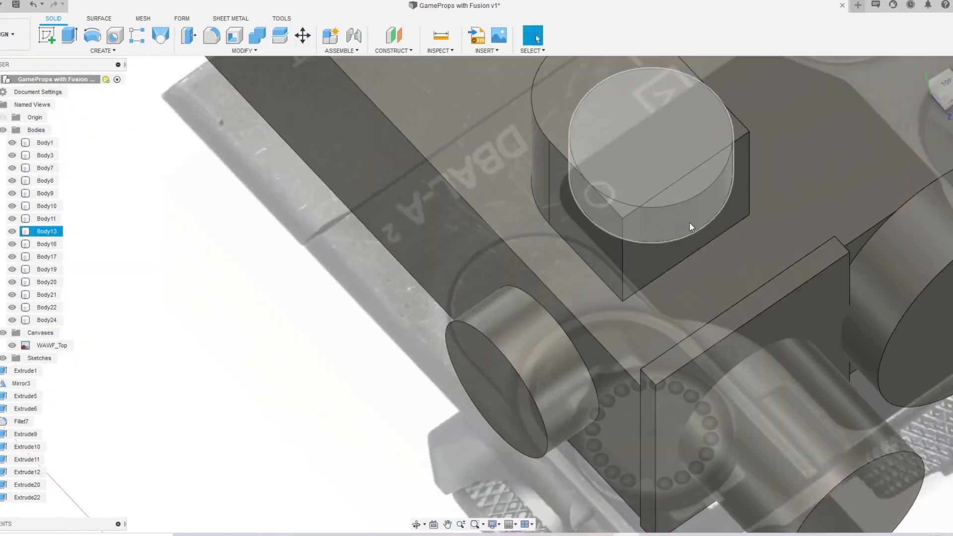
pyautogui.click(672, 259)
pyautogui.press('q')
pyautogui.moveTo(672, 261); pyautogui.dragTo(729, 323)
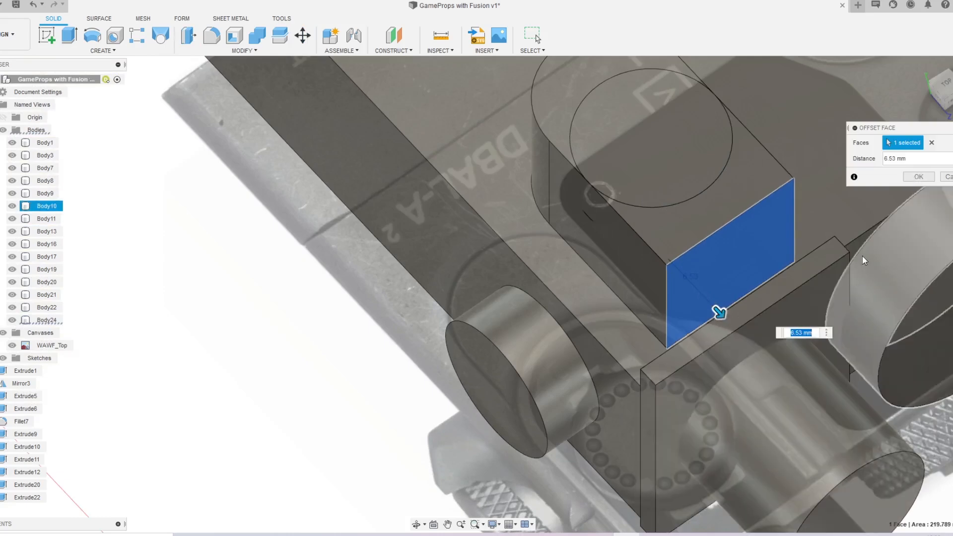
pyautogui.click(918, 176)
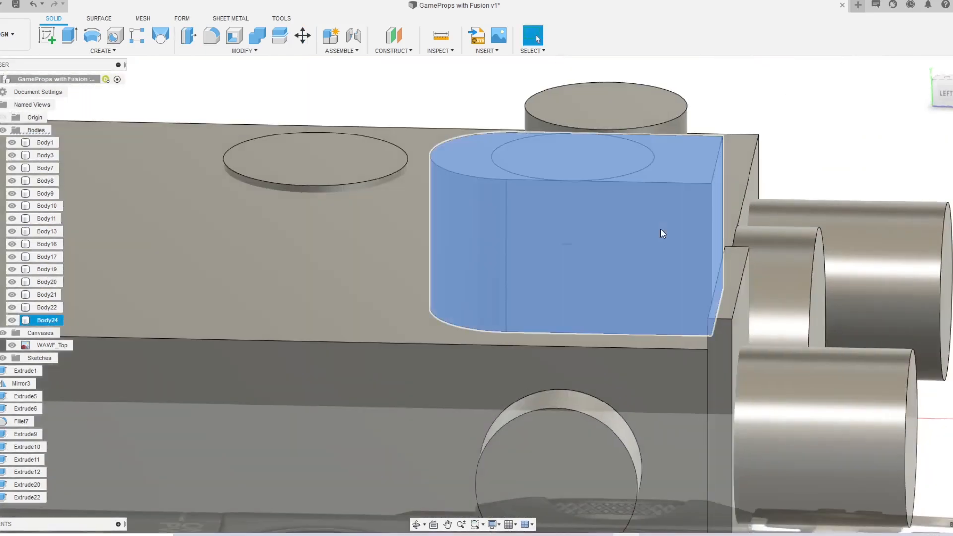
# Step: Paste a copy of the slot body, pull it out beyond the housing's side and rotate it 90 degrees
pyautogui.hotkey('ctrl', 'c')
pyautogui.hotkey('ctrl', 'v')
pyautogui.keyDown('shift'); pyautogui.moveTo(551, 263); pyautogui.dragTo(470, 392, button='middle'); pyautogui.keyUp('shift')
pyautogui.moveTo(470, 392); pyautogui.dragTo(640, 445)
pyautogui.keyDown('shift'); pyautogui.moveTo(645, 442); pyautogui.dragTo(658, 373, button='middle'); pyautogui.keyUp('shift')
pyautogui.moveTo(647, 369); pyautogui.dragTo(674, 419)
pyautogui.write('90')
pyautogui.press('Return')
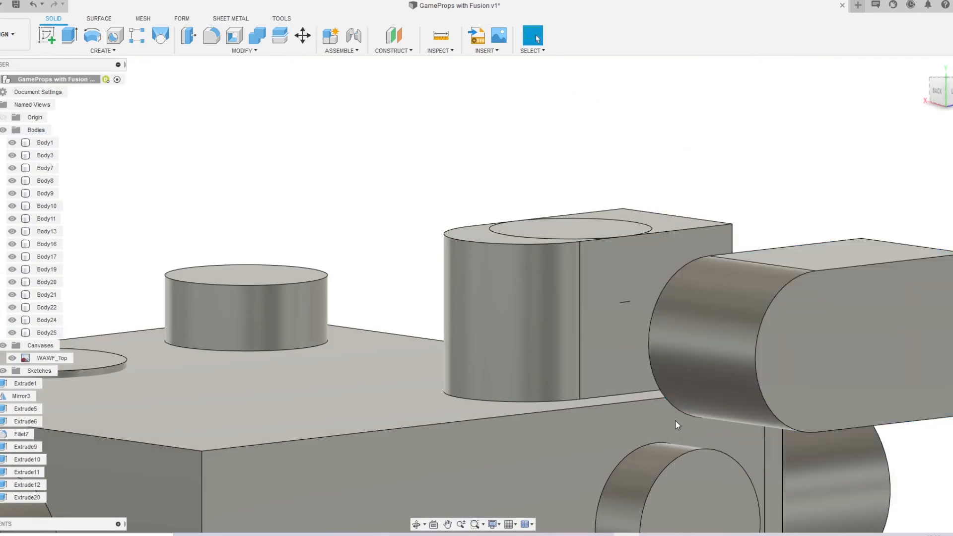
# Step: Move the rotated copy 13.141 mm along X until it meets the housing's side face in the top view
pyautogui.keyDown('shift'); pyautogui.moveTo(735, 432); pyautogui.dragTo(674, 376, button='middle'); pyautogui.keyUp('shift')
pyautogui.moveTo(761, 358); pyautogui.dragTo(705, 338, button='middle')
pyautogui.click(705, 338)
pyautogui.click(946, 89)
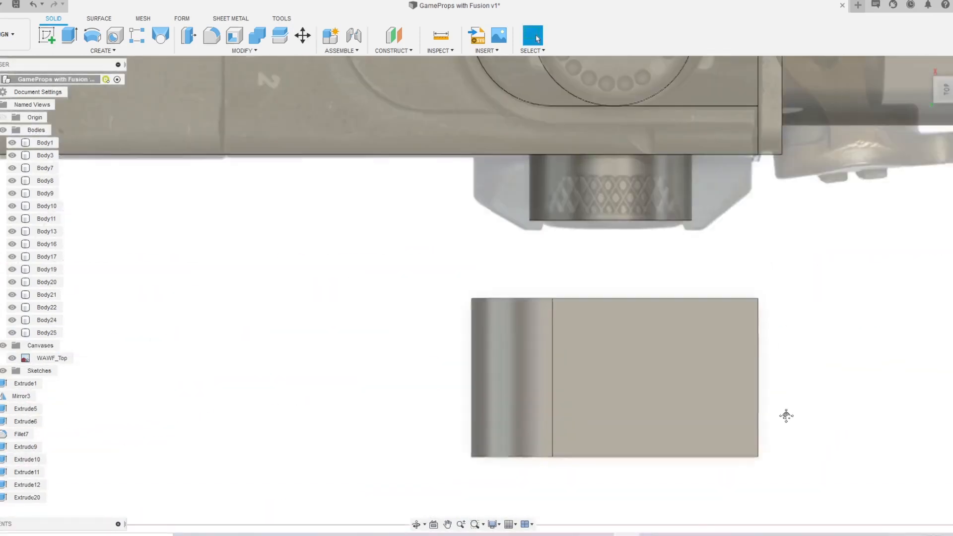
pyautogui.click(706, 374)
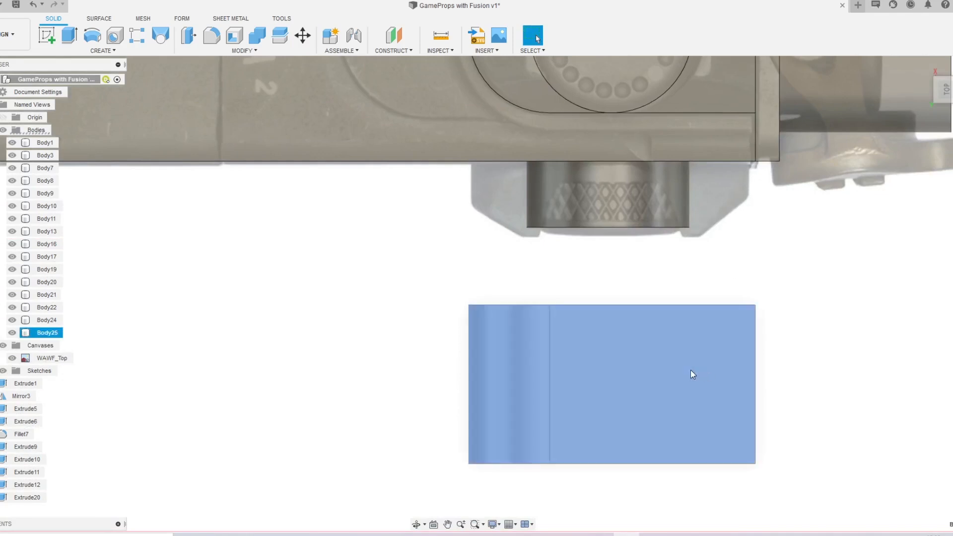
pyautogui.press('m')
pyautogui.moveTo(479, 440); pyautogui.dragTo(480, 296)
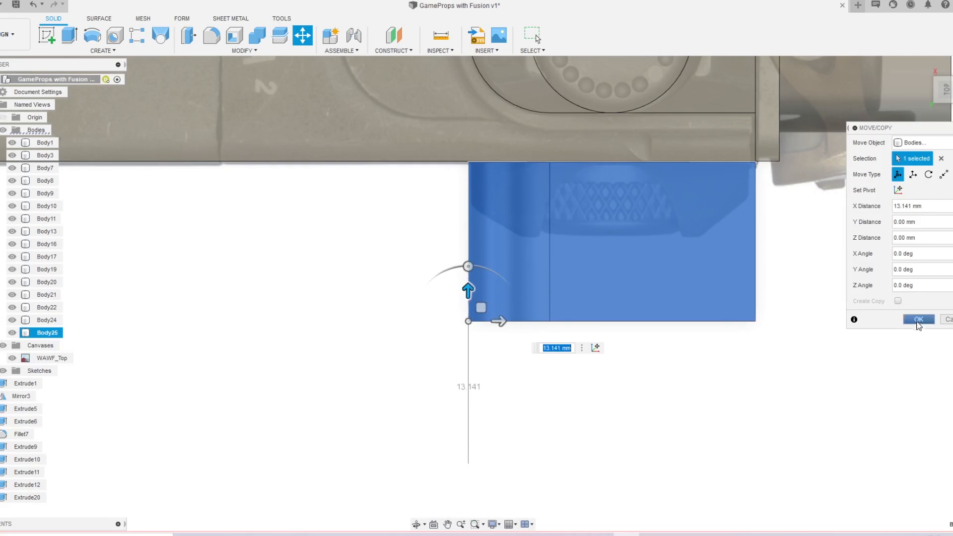
pyautogui.click(918, 320)
# Step: Offset the side block's outer face by -7.787 mm to match the depth of the dial surround on the canvas
pyautogui.keyDown('shift'); pyautogui.moveTo(612, 352); pyautogui.dragTo(638, 297, button='middle'); pyautogui.keyUp('shift')
pyautogui.press('q')
pyautogui.click(630, 242)
pyautogui.keyDown('shift'); pyautogui.moveTo(630, 242); pyautogui.dragTo(913, 88, button='middle'); pyautogui.keyUp('shift')
pyautogui.click(948, 90)
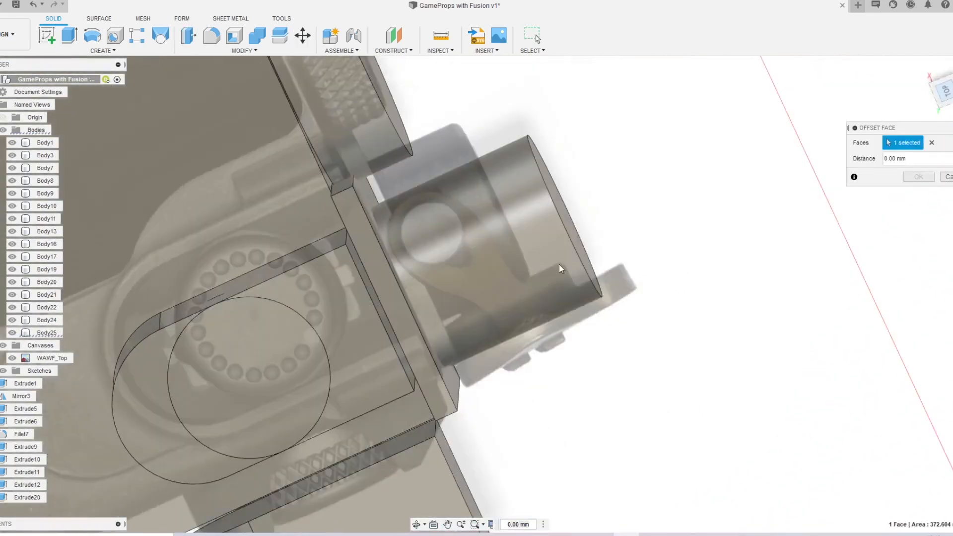
pyautogui.moveTo(479, 191); pyautogui.dragTo(600, 66, button='middle')
pyautogui.moveTo(420, 371); pyautogui.dragTo(432, 290)
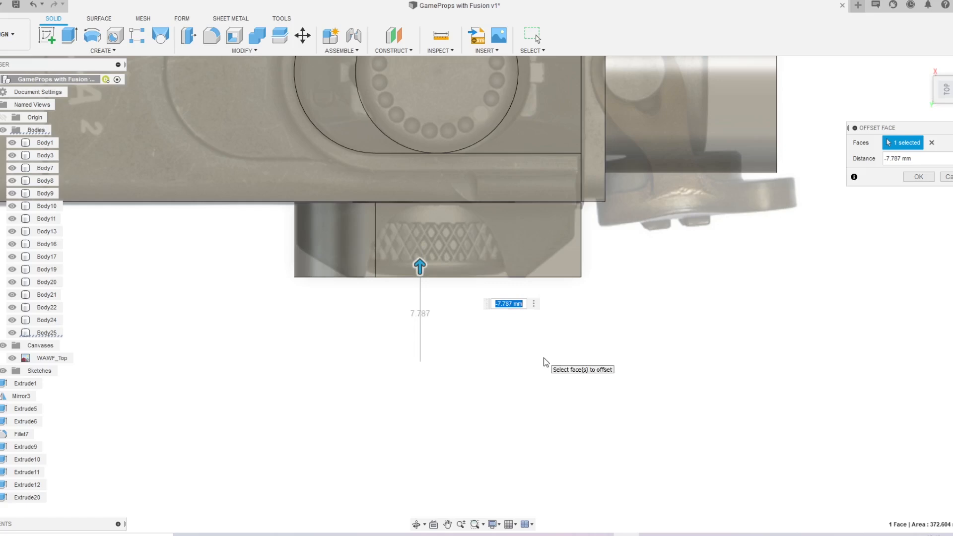
pyautogui.click(927, 175)
pyautogui.moveTo(564, 166); pyautogui.dragTo(611, 237, button='middle')
pyautogui.press('q')
pyautogui.click(581, 245)
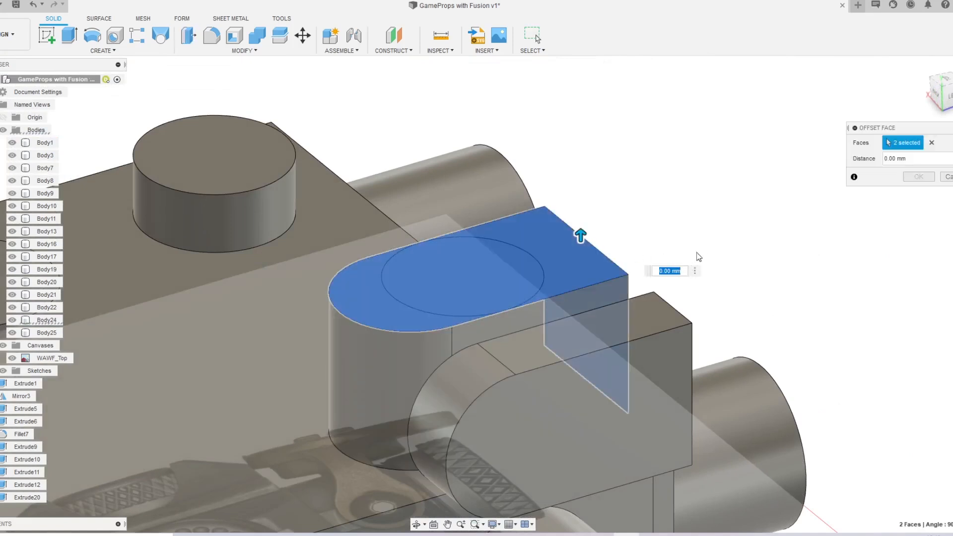
pyautogui.press('Escape')
# Step: Offset the top face of the slot block under the upper dial downwards, exposing the dial above it
pyautogui.press('q')
pyautogui.click(590, 249)
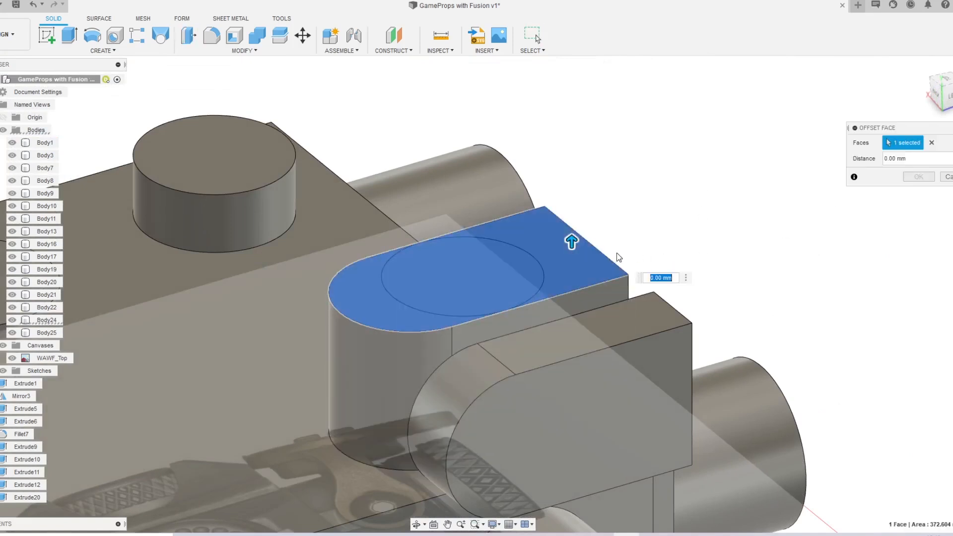
pyautogui.press('Return')
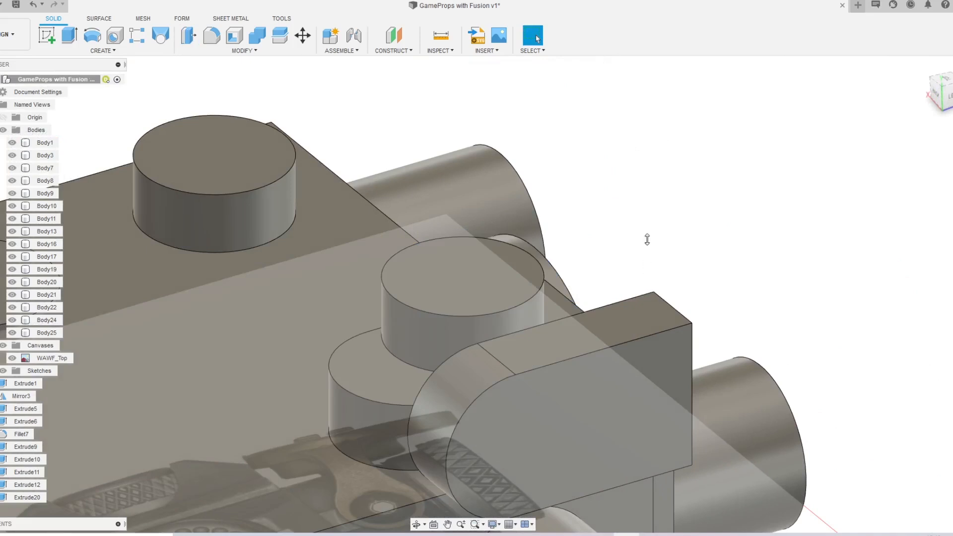
# Step: Move the side block -19.463 mm along Y, down over the dial on the housing's side
pyautogui.scroll(-3, 645, 264)
pyautogui.click(584, 315)
pyautogui.moveTo(643, 364); pyautogui.dragTo(639, 282, button='middle')
pyautogui.press('m')
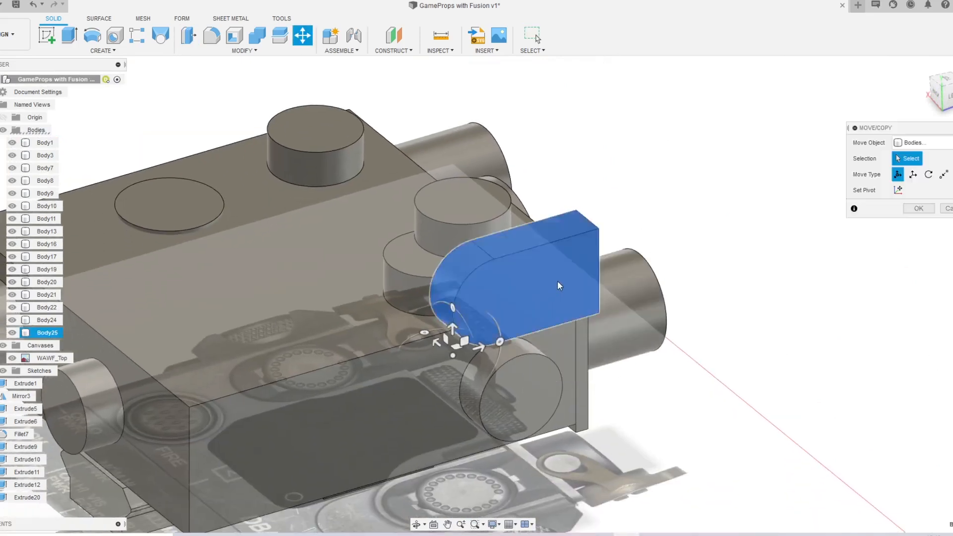
pyautogui.moveTo(453, 333); pyautogui.dragTo(453, 439)
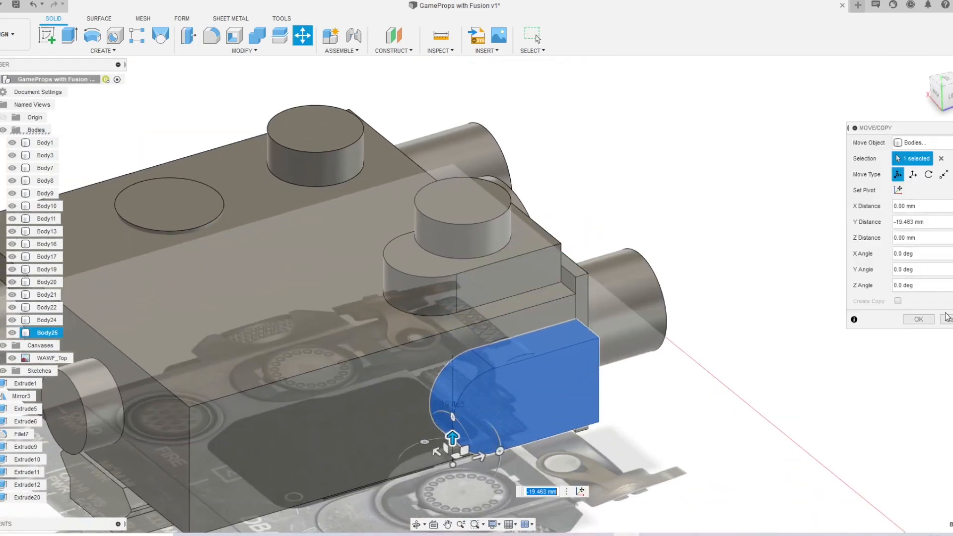
pyautogui.click(919, 320)
# Step: Mirror the top slot block across the vertical origin plane along the housing's length as a new body
pyautogui.keyDown('shift'); pyautogui.moveTo(653, 213); pyautogui.dragTo(518, 296, button='middle'); pyautogui.keyUp('shift')
pyautogui.click(518, 296)
pyautogui.press('s')
pyautogui.click(906, 158)
pyautogui.scroll(-10, 575, 153)
pyautogui.keyDown('shift'); pyautogui.moveTo(574, 153); pyautogui.dragTo(491, 214, button='middle'); pyautogui.keyUp('shift')
pyautogui.click(452, 302)
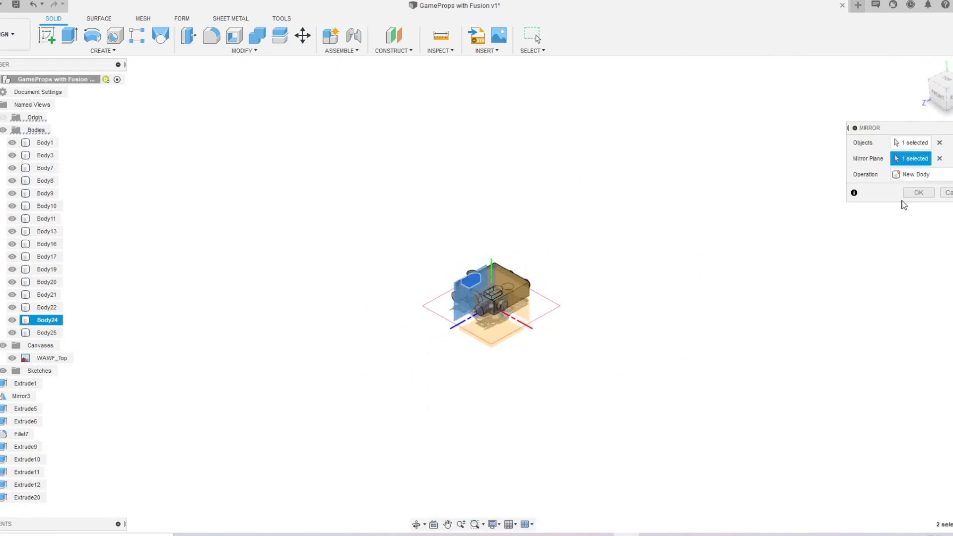
pyautogui.click(918, 193)
pyautogui.scroll(8, 491, 298)
pyautogui.keyDown('shift'); pyautogui.moveTo(492, 298); pyautogui.dragTo(927, 141, button='middle'); pyautogui.keyUp('shift')
pyautogui.click(297, 346)
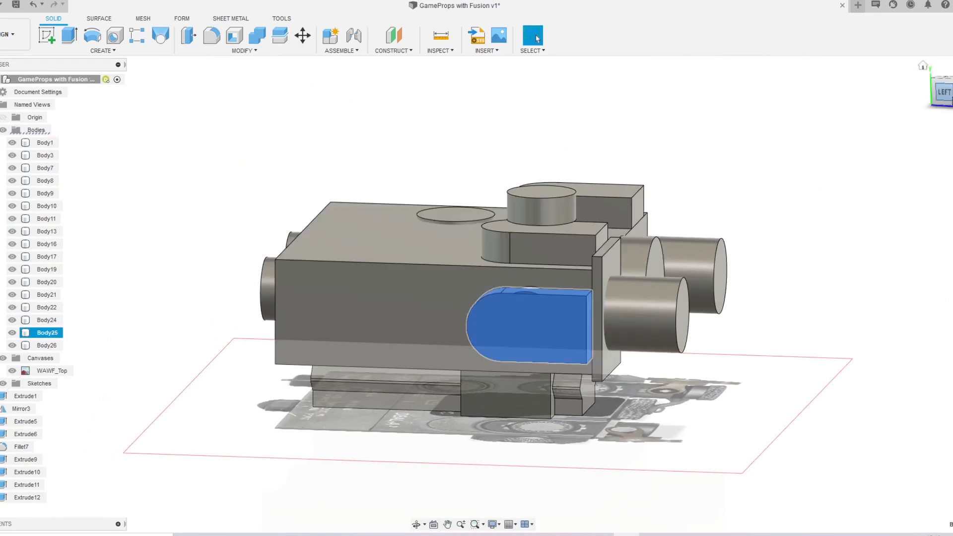
pyautogui.scroll(-3, 592, 283)
pyautogui.scroll(3, 630, 200)
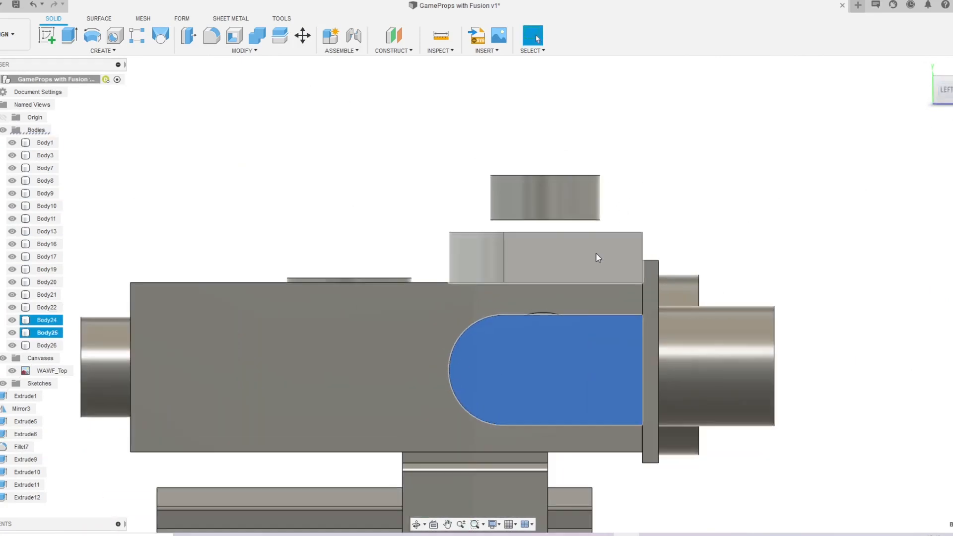
pyautogui.press('m')
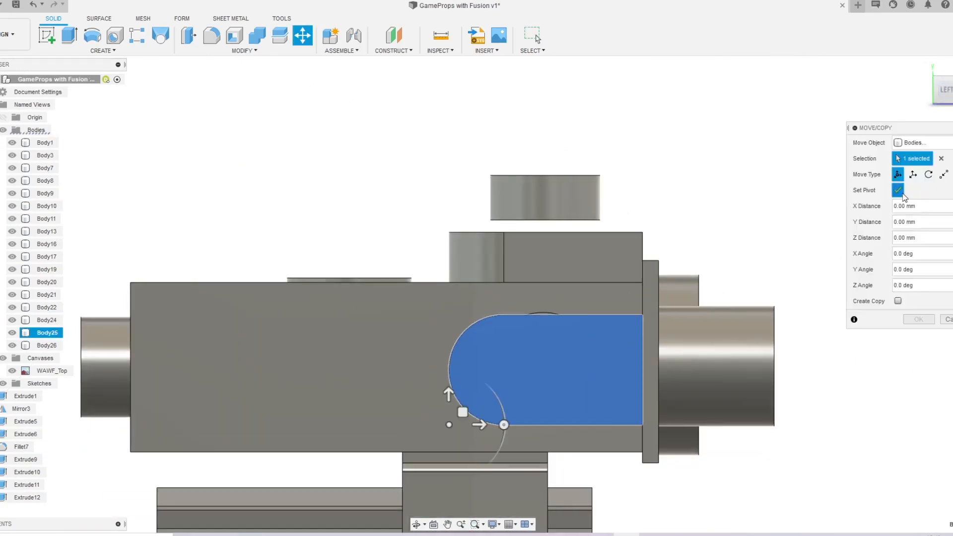
pyautogui.click(503, 371)
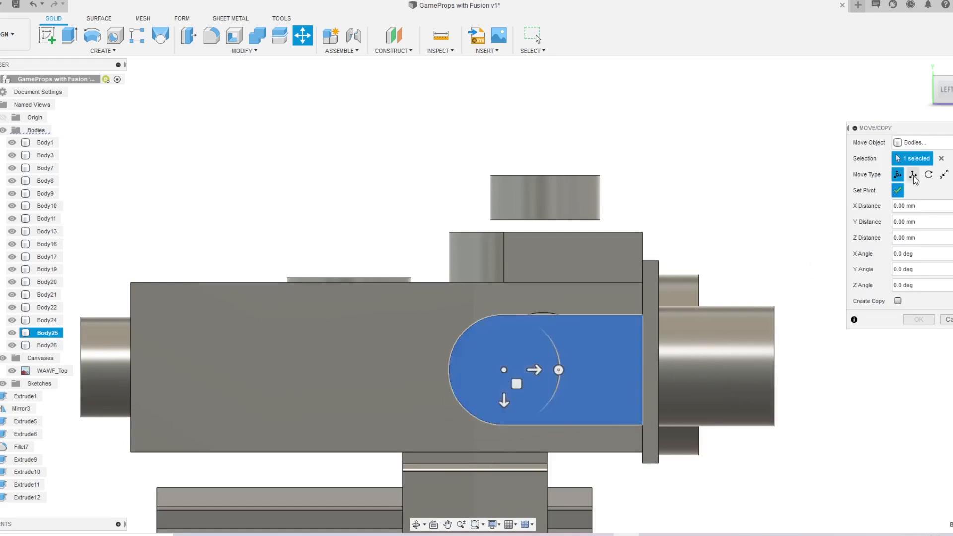
pyautogui.press('Escape')
# Step: Move the side block straight up until it clears the side dial
pyautogui.click(586, 371)
pyautogui.keyDown('shift'); pyautogui.moveTo(586, 371); pyautogui.dragTo(682, 339, button='middle'); pyautogui.keyUp('shift')
pyautogui.press('m')
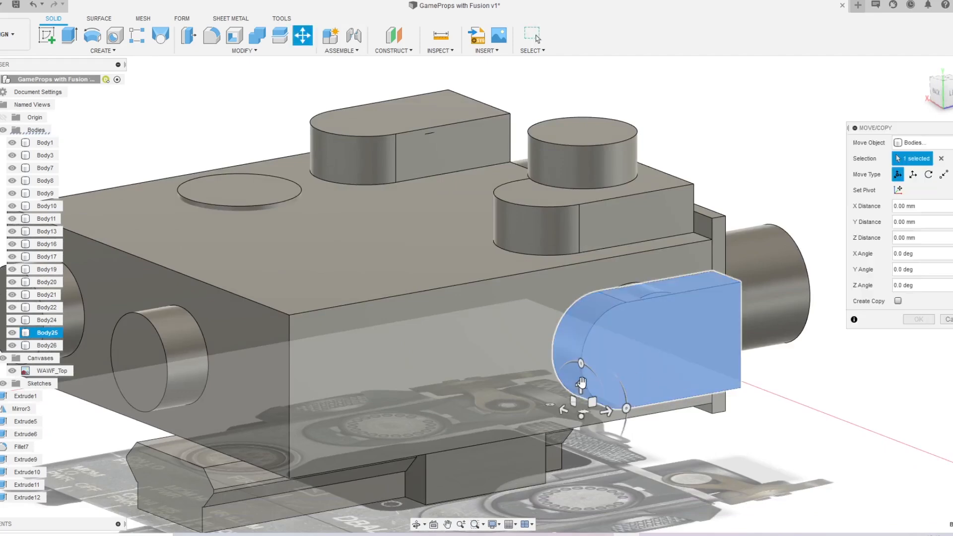
pyautogui.moveTo(582, 383); pyautogui.dragTo(631, 157)
pyautogui.click(918, 319)
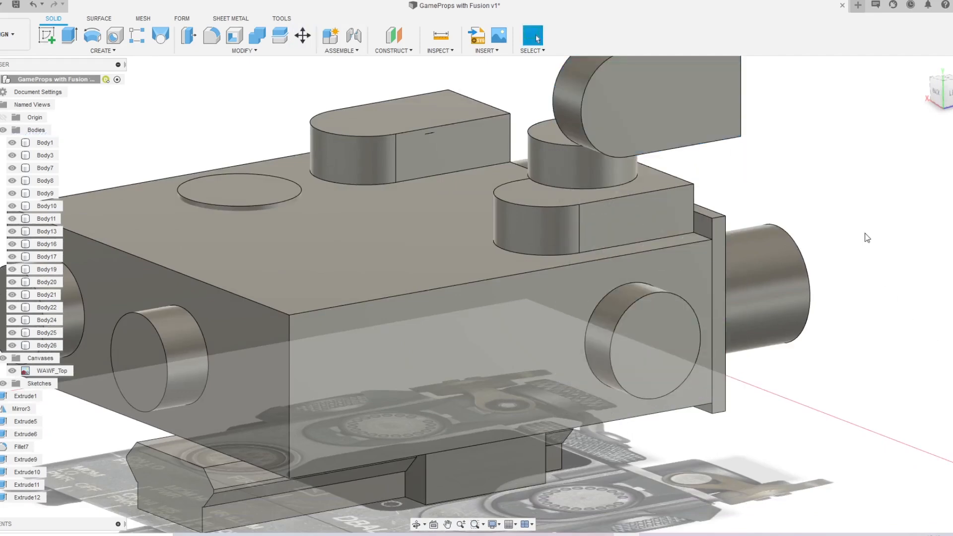
pyautogui.moveTo(680, 114); pyautogui.dragTo(660, 184, button='middle')
pyautogui.click(647, 159)
pyautogui.press('m')
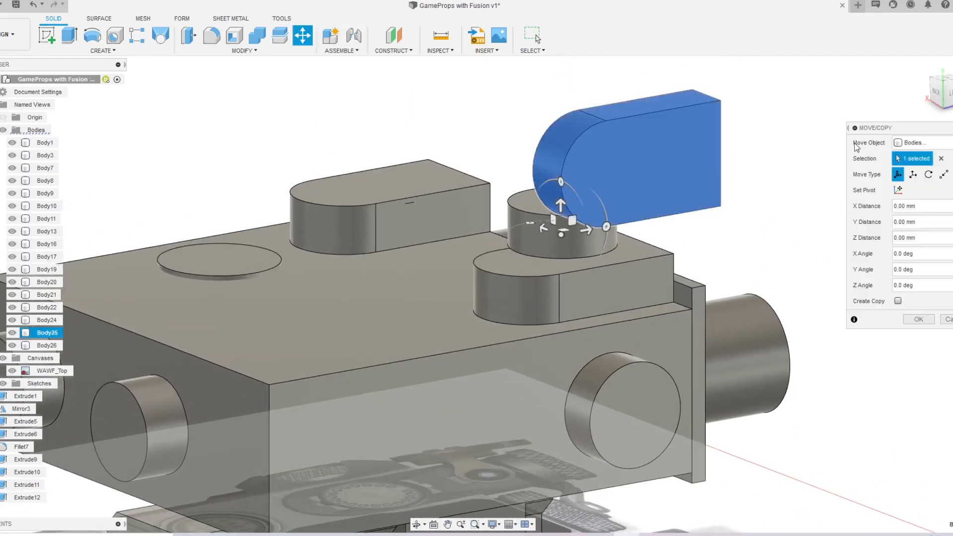
pyautogui.press('Escape')
# Step: Align the side block's outer flat face with the centre of the side dial's outer face
pyautogui.write('salign')
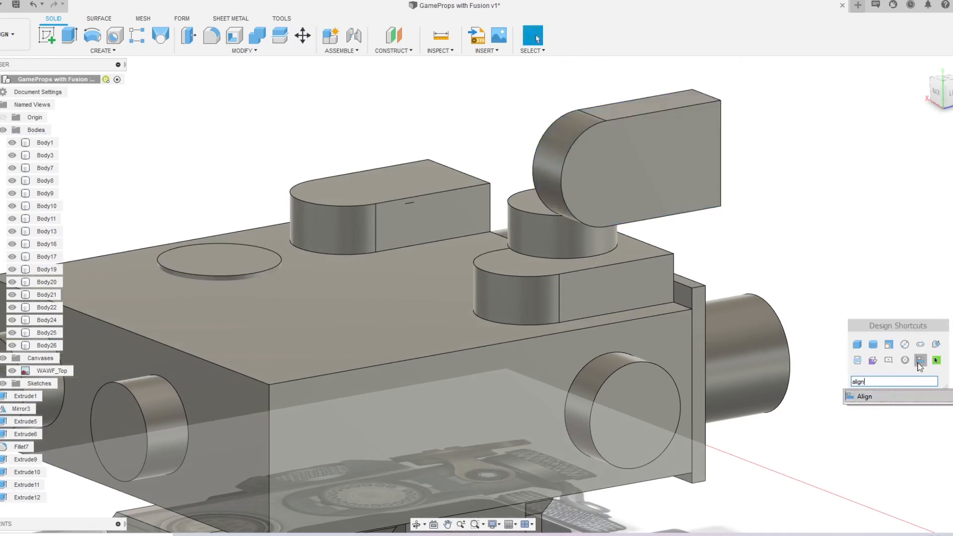
pyautogui.press('Return')
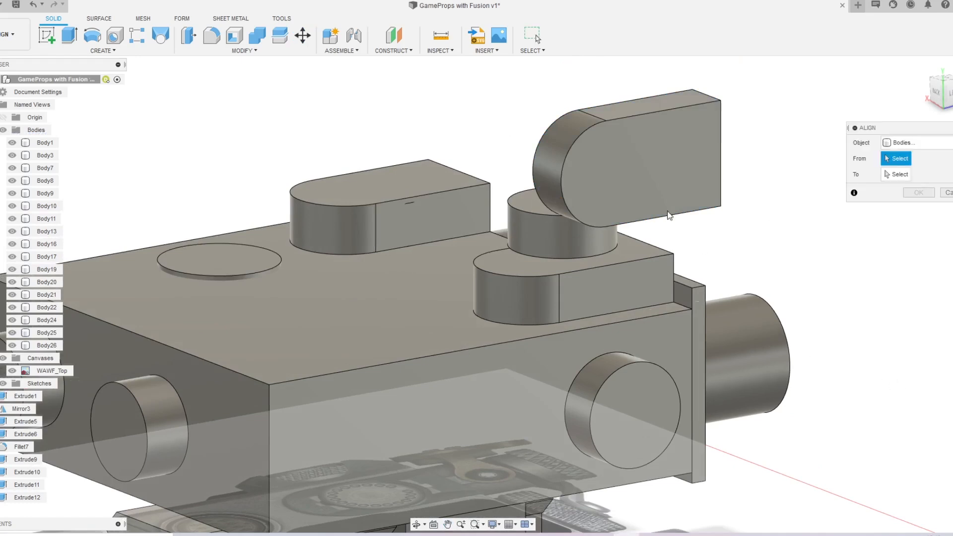
pyautogui.click(641, 168)
pyautogui.click(642, 170)
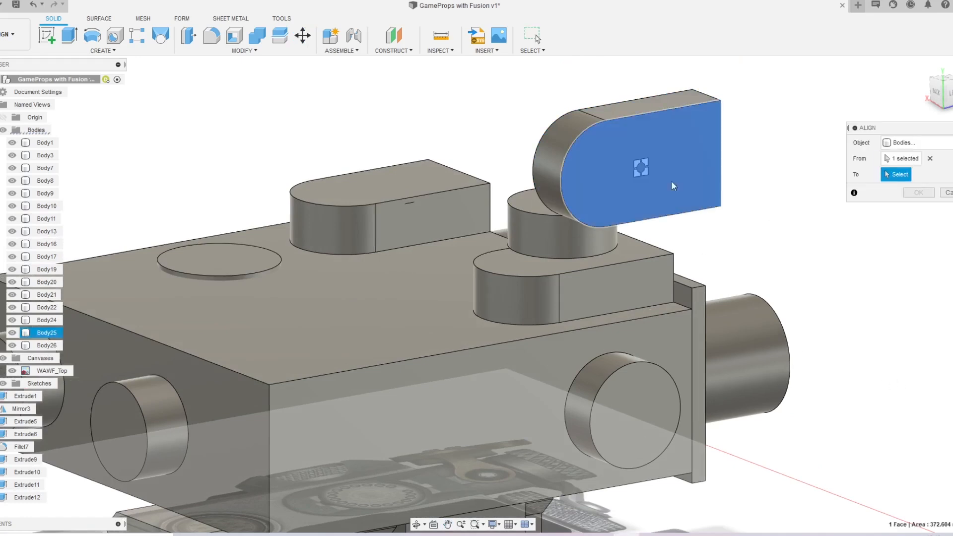
pyautogui.click(635, 414)
pyautogui.click(918, 224)
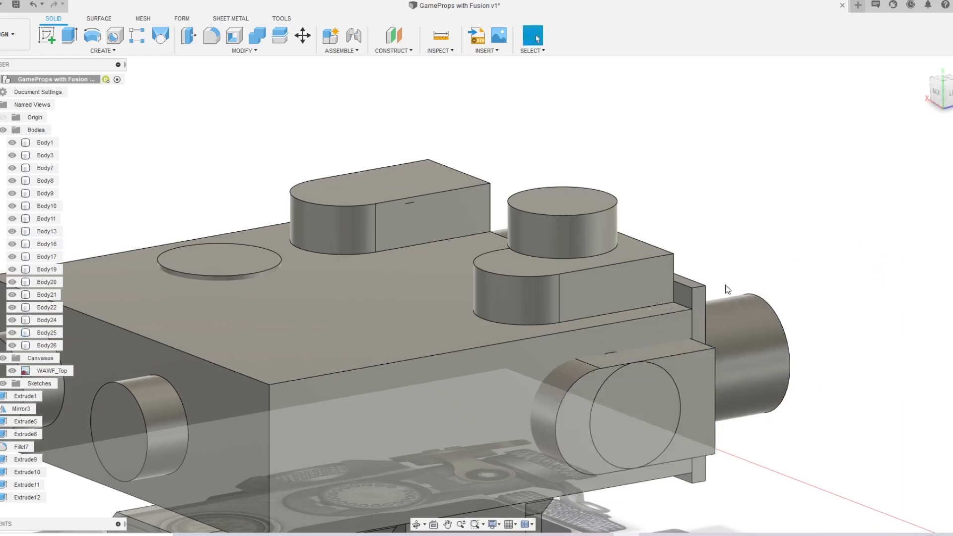
# Step: Place the move pivot on the side block's flat front face and shift the block 0.351 mm along Z towards the front plate
pyautogui.keyDown('shift'); pyautogui.moveTo(744, 274); pyautogui.dragTo(641, 305, button='middle'); pyautogui.keyUp('shift')
pyautogui.click(586, 329)
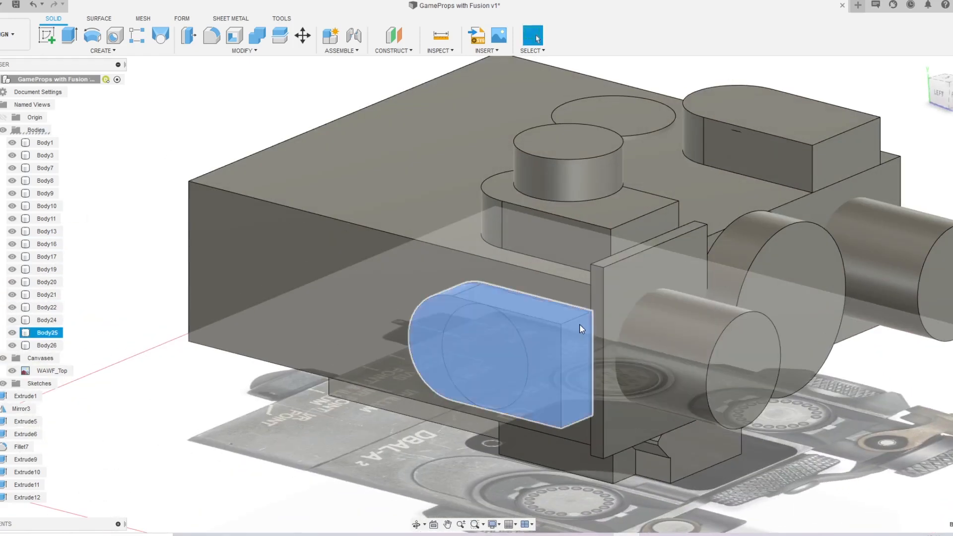
pyautogui.press('m')
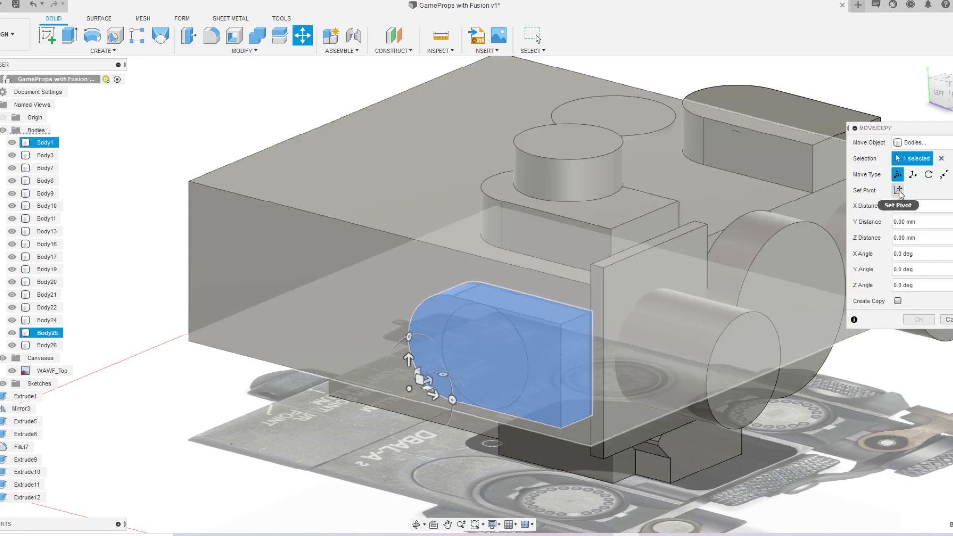
pyautogui.click(897, 190)
pyautogui.click(580, 366)
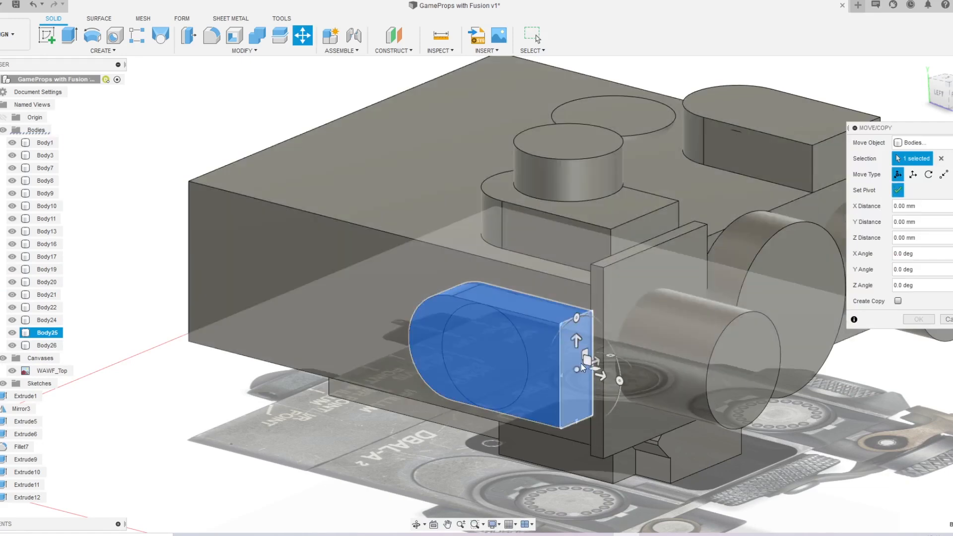
pyautogui.click(898, 189)
pyautogui.keyDown('shift'); pyautogui.moveTo(640, 251); pyautogui.dragTo(615, 297, button='middle'); pyautogui.keyUp('shift')
pyautogui.moveTo(611, 362); pyautogui.dragTo(665, 86)
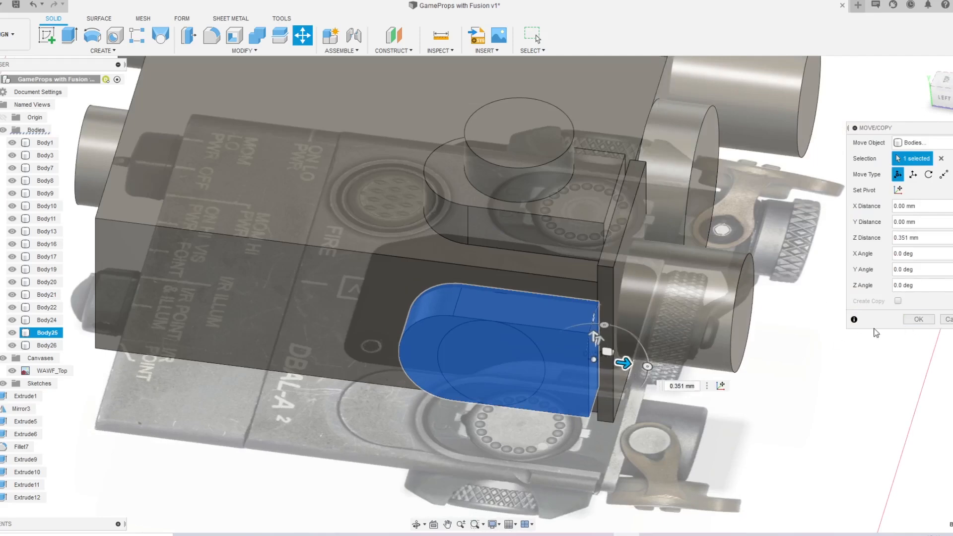
pyautogui.click(918, 320)
# Step: Mirror the side block across the vertical origin plane to the housing's opposite side as a new body
pyautogui.keyDown('shift'); pyautogui.moveTo(916, 321); pyautogui.dragTo(588, 320, button='middle'); pyautogui.keyUp('shift')
pyautogui.scroll(-8, 588, 320)
pyautogui.keyDown('shift'); pyautogui.moveTo(720, 339); pyautogui.dragTo(929, 249, button='middle'); pyautogui.keyUp('shift')
pyautogui.hotkey('shift', 'm')
pyautogui.scroll(-5, 546, 322)
pyautogui.click(919, 193)
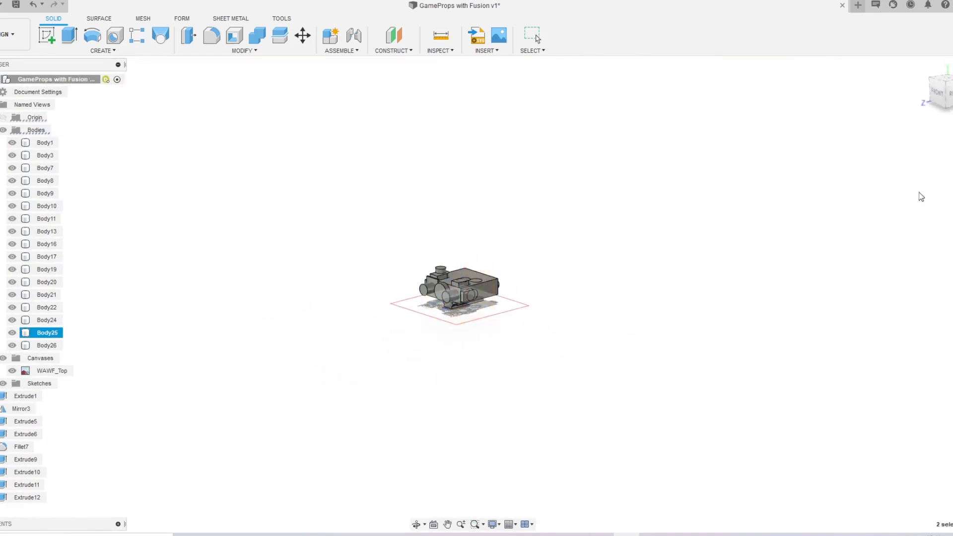
pyautogui.scroll(5, 523, 275)
pyautogui.keyDown('shift'); pyautogui.moveTo(560, 329); pyautogui.dragTo(474, 334, button='middle'); pyautogui.keyUp('shift')
pyautogui.scroll(-3, 474, 298)
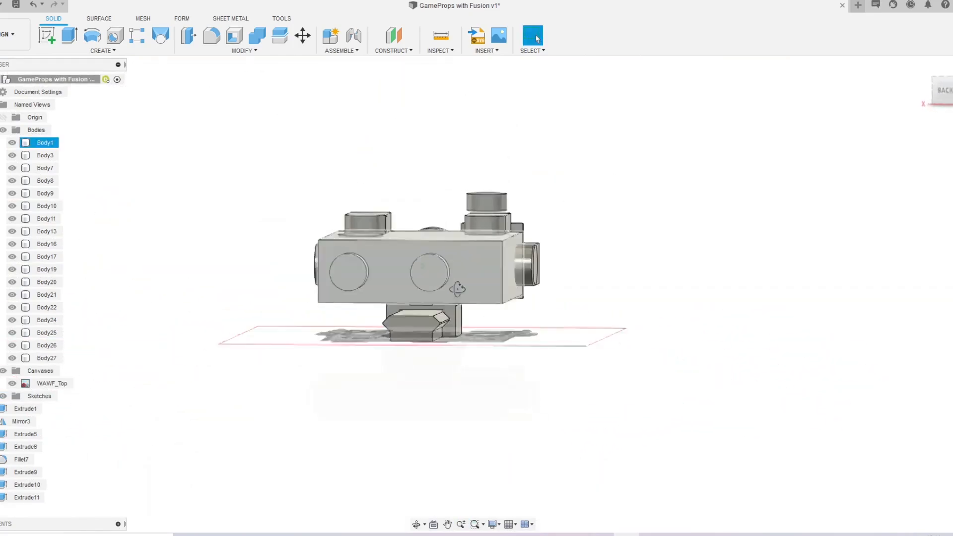